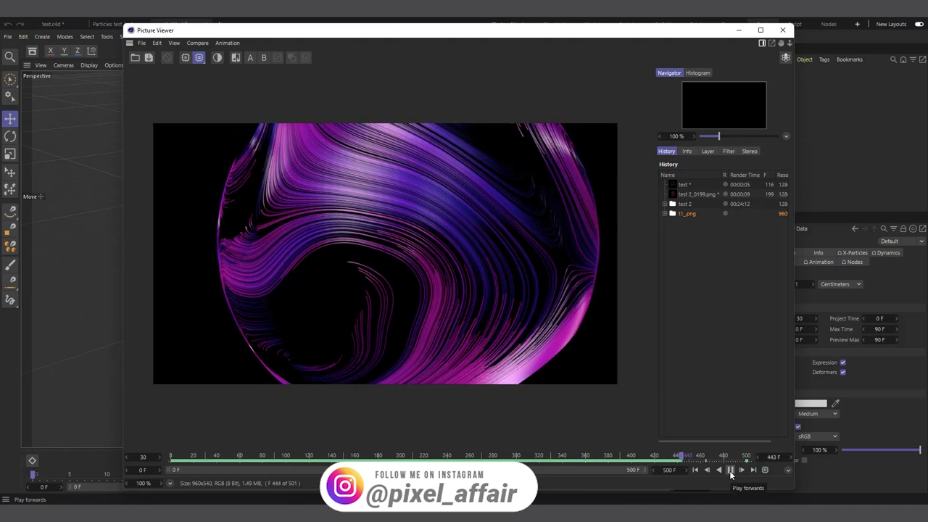
- Review the playback of the t1_.png and test 2 render sequences in the Picture Viewer
{"action": "left_click", "coordinate": [729, 471]}
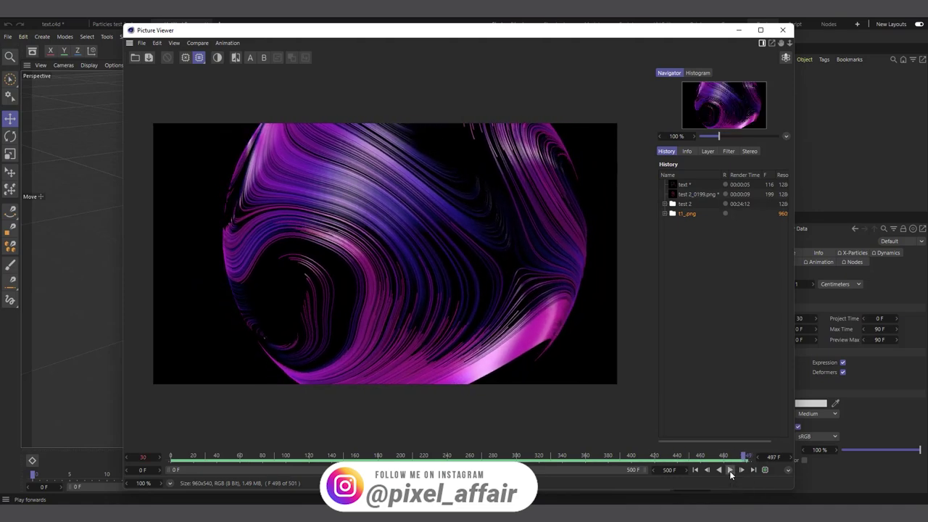
{"action": "left_click", "coordinate": [681, 205]}
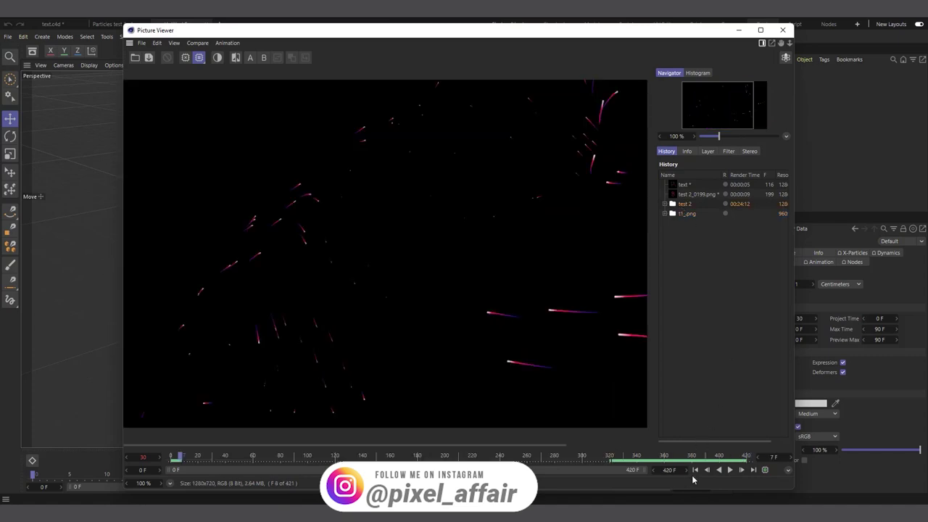
{"action": "left_click", "coordinate": [730, 470]}
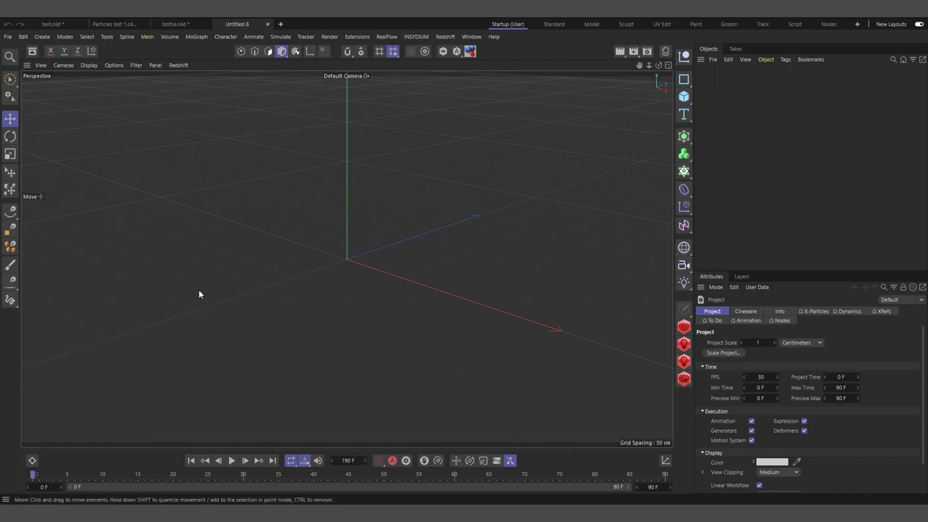
- Add a standard particle Emitter to the empty scene
{"action": "left_click", "coordinate": [283, 40]}
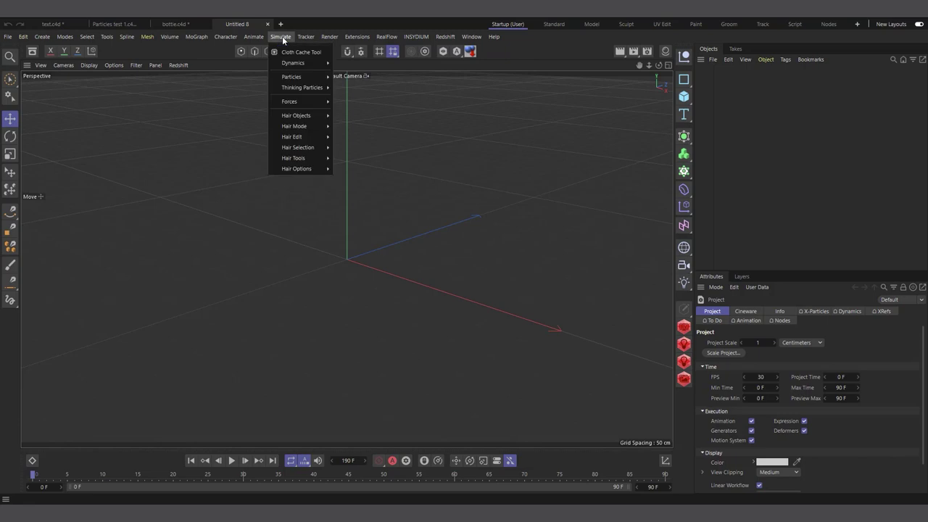
{"action": "mouse_move", "coordinate": [296, 78]}
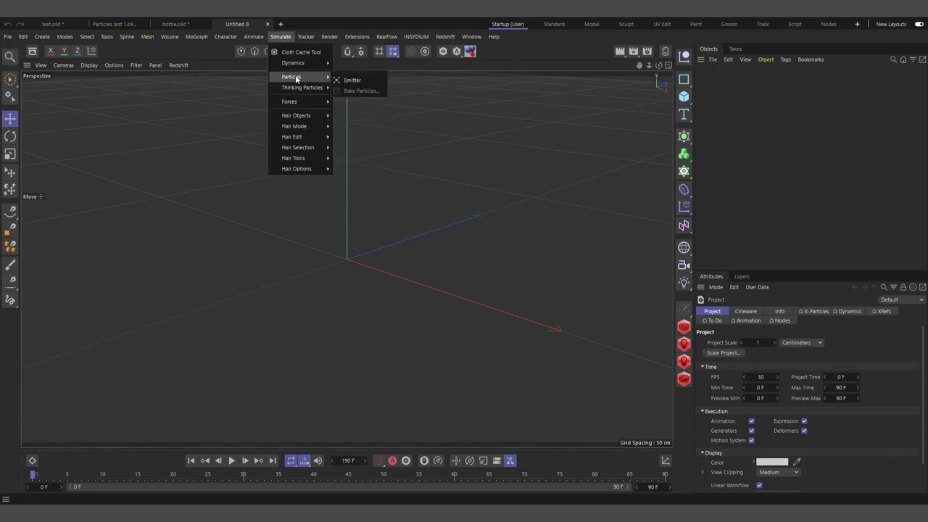
{"action": "left_click", "coordinate": [355, 81]}
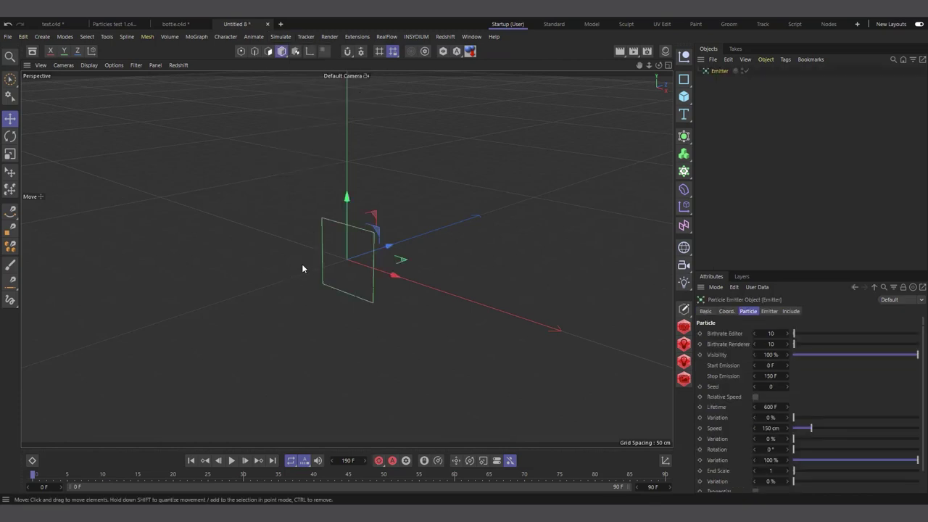
{"action": "left_click_drag", "start_coordinate": [488, 254], "coordinate": [486, 259], "text": "alt"}
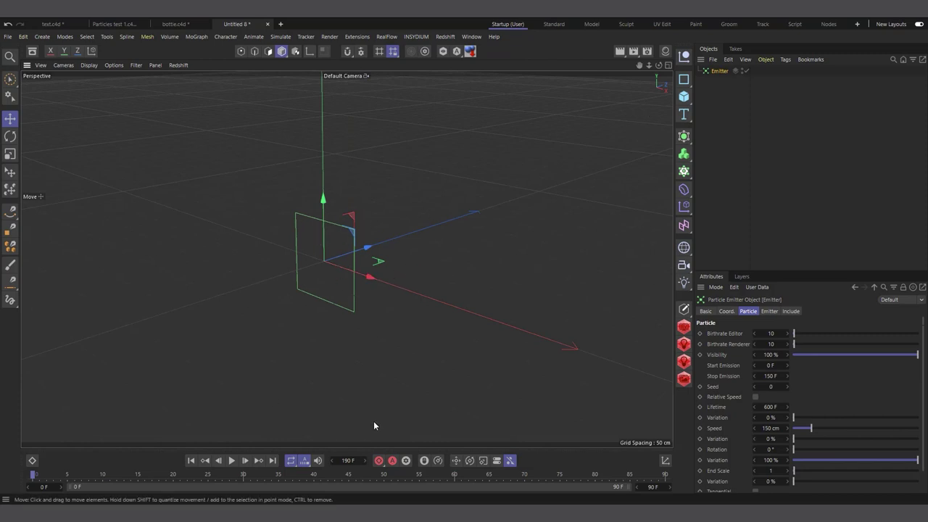
- Preview the default particle emission on the timeline and return to the first frame
{"action": "left_click", "coordinate": [231, 460]}
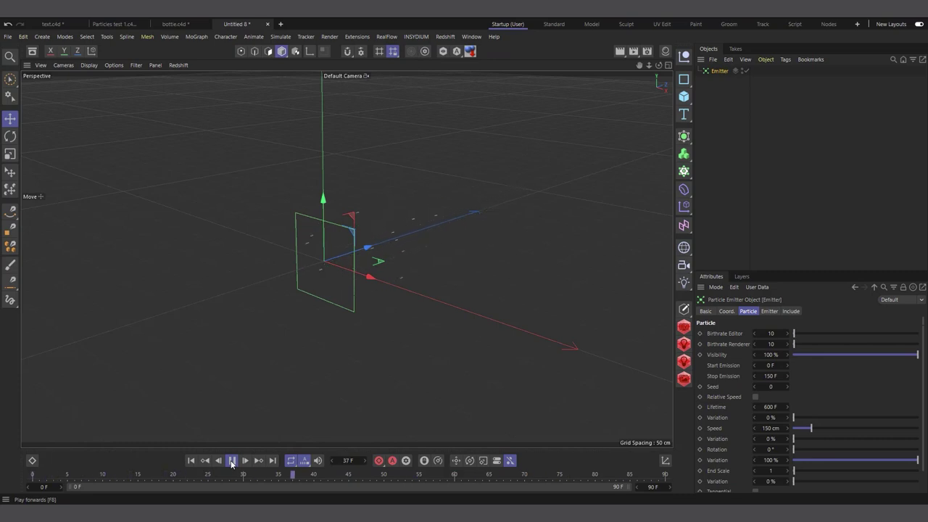
{"action": "left_click", "coordinate": [231, 461]}
{"action": "left_click", "coordinate": [191, 461]}
{"action": "left_click_drag", "start_coordinate": [342, 276], "coordinate": [380, 262], "text": "alt"}
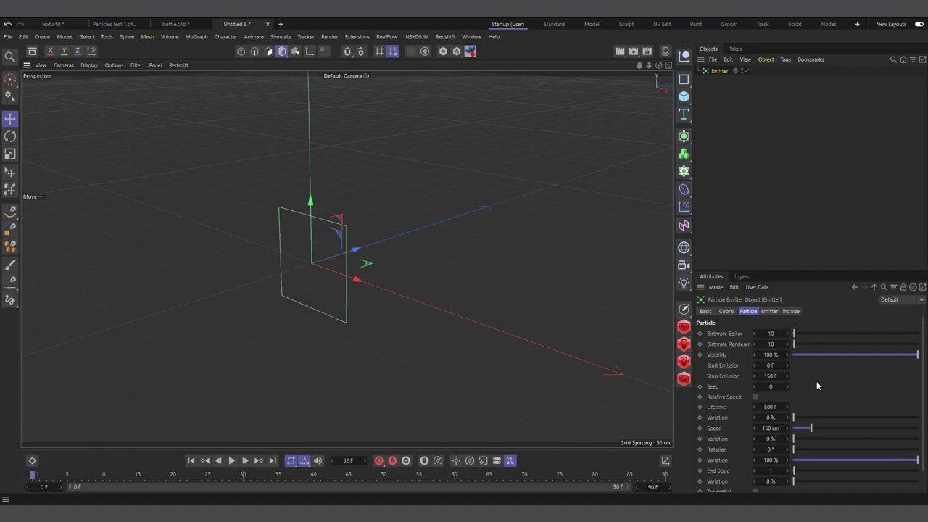
- Set the emitter's X-Size to 115 cm and Y-Size to 137 cm, and preview the emission
{"action": "left_click", "coordinate": [770, 311]}
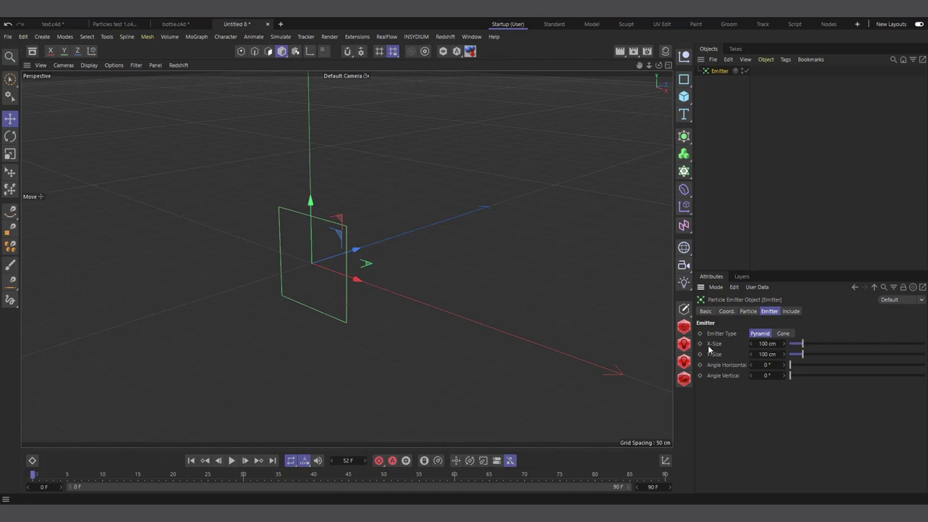
{"action": "left_click_drag", "start_coordinate": [766, 344], "coordinate": [767, 372]}
{"action": "left_click", "coordinate": [233, 462]}
{"action": "left_click", "coordinate": [232, 462]}
{"action": "left_click", "coordinate": [191, 461]}
- Set the emitter's horizontal angle to 360° and preview how the particles spread
{"action": "left_click_drag", "start_coordinate": [769, 365], "coordinate": [899, 365]}
{"action": "left_click", "coordinate": [231, 461]}
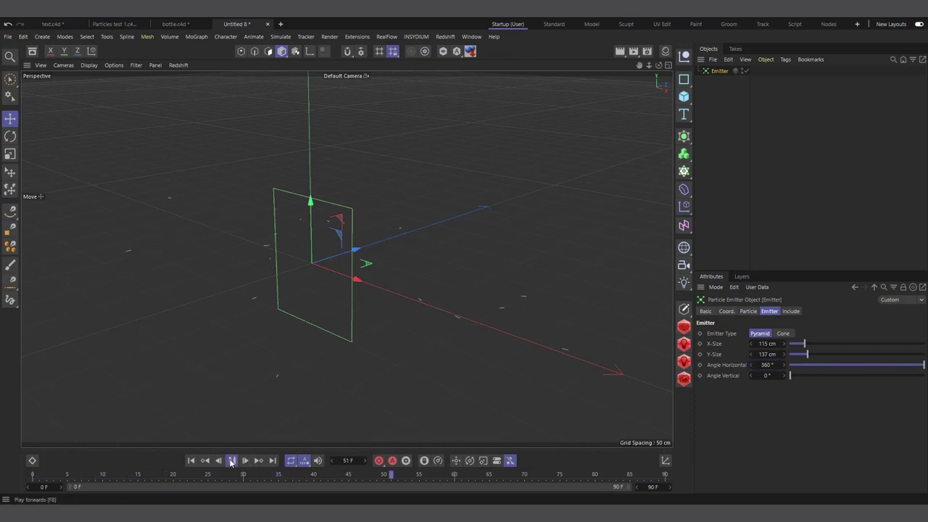
{"action": "left_click", "coordinate": [232, 461]}
- Preview the particles with a vertical angle of 180°, and reset both emission angles to 0°
{"action": "left_click_drag", "start_coordinate": [791, 376], "coordinate": [925, 376]}
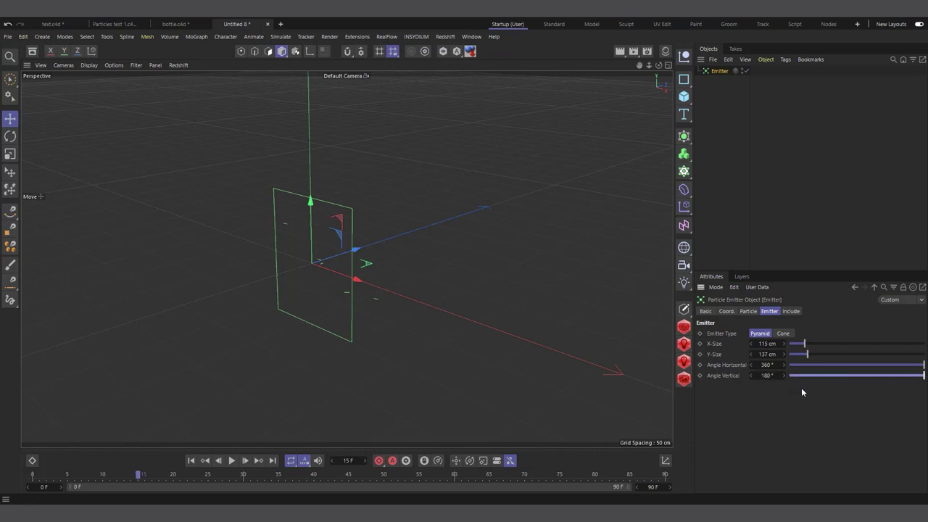
{"action": "left_click", "coordinate": [231, 461]}
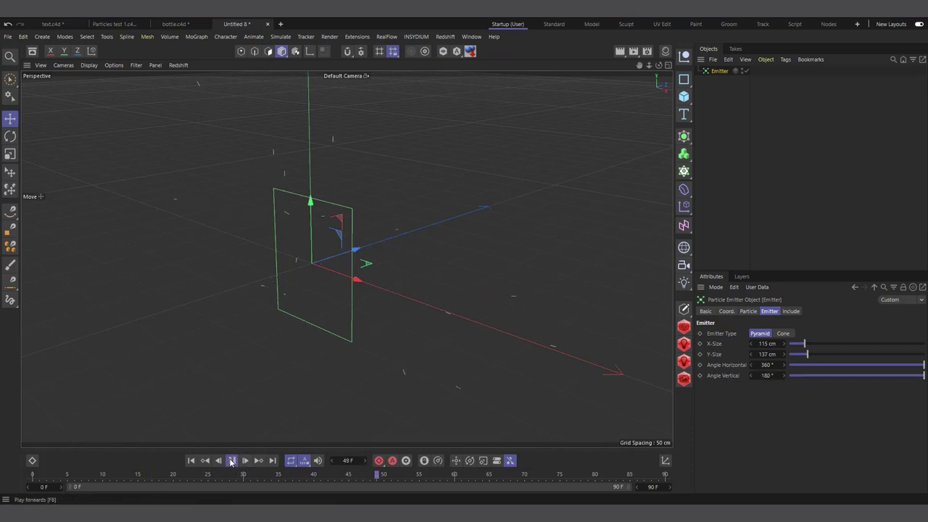
{"action": "left_click", "coordinate": [231, 461]}
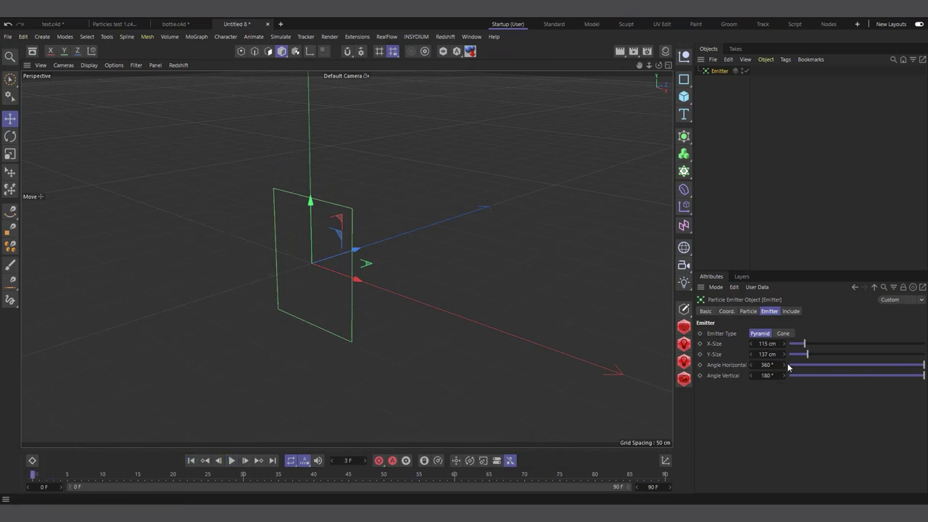
{"action": "left_click_drag", "start_coordinate": [786, 364], "coordinate": [784, 376]}
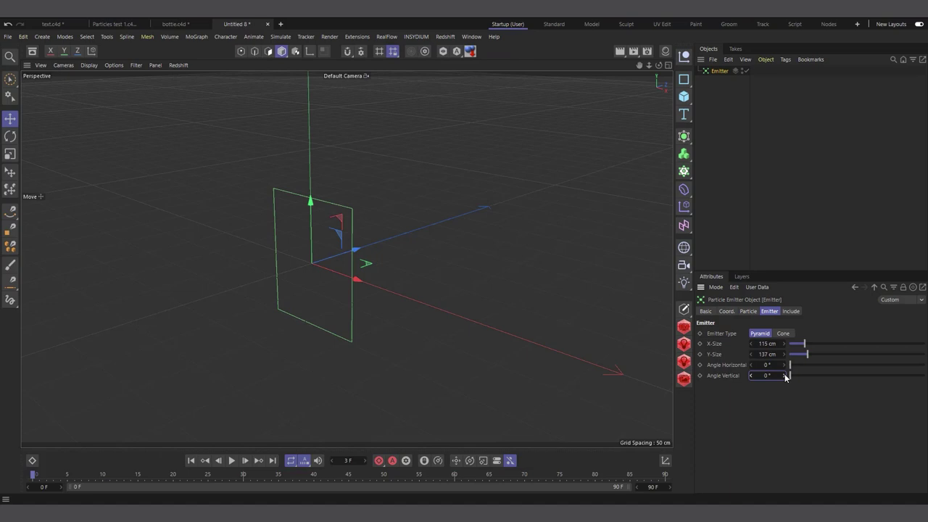
- Try changing the emitter's renderer birthrate, undo it, and preview the emission from the first frame
{"action": "left_click", "coordinate": [748, 311]}
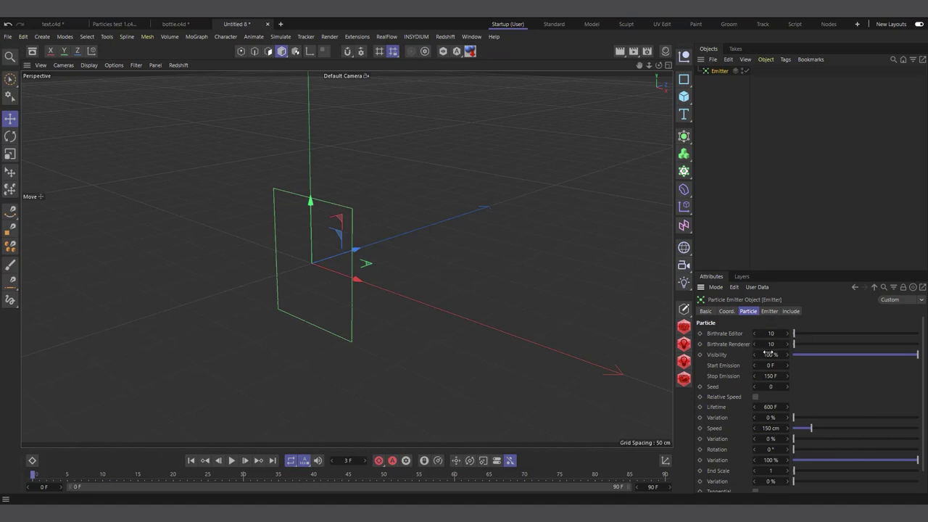
{"action": "left_click_drag", "start_coordinate": [776, 345], "coordinate": [812, 344]}
{"action": "key", "text": "ctrl+z"}
{"action": "left_click", "coordinate": [230, 461]}
{"action": "left_click", "coordinate": [231, 461]}
{"action": "left_click", "coordinate": [191, 461]}
- Set both the editor and renderer birthrates of the emitter to 1000 and preview the particles
{"action": "left_click_drag", "start_coordinate": [783, 333], "coordinate": [917, 345]}
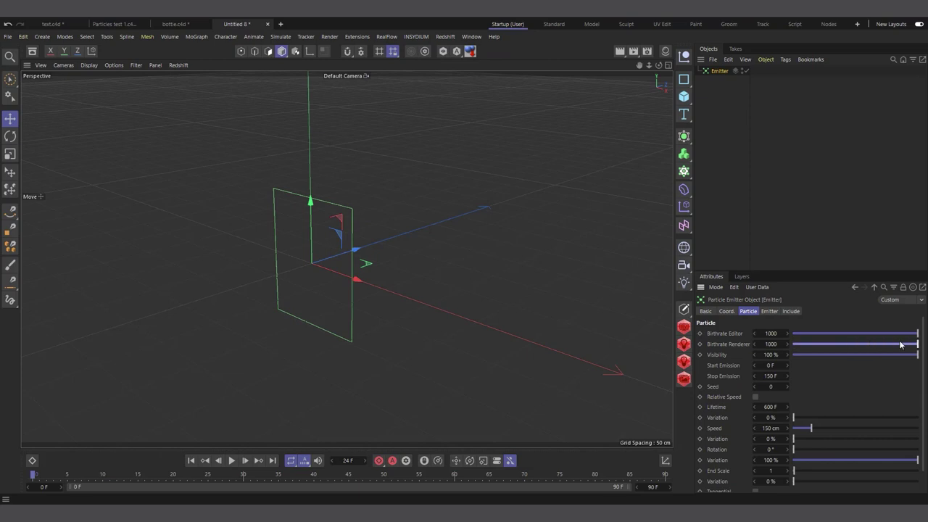
{"action": "left_click", "coordinate": [231, 461]}
{"action": "left_click", "coordinate": [232, 461]}
{"action": "left_click", "coordinate": [191, 460]}
- Preview the particles at 17 % visibility, and restore the emitter's visibility to 100 %
{"action": "left_click_drag", "start_coordinate": [829, 355], "coordinate": [815, 361]}
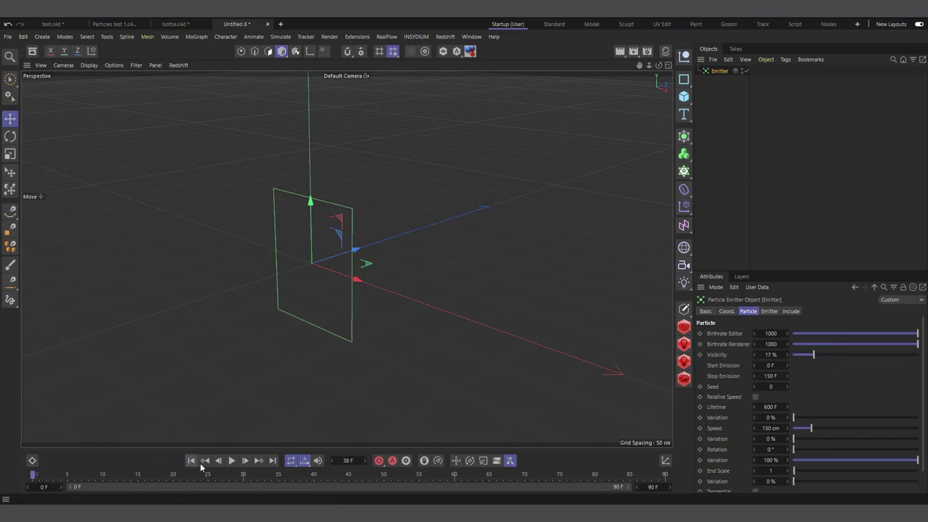
{"action": "left_click", "coordinate": [233, 461]}
{"action": "left_click", "coordinate": [232, 461]}
{"action": "left_click", "coordinate": [192, 461]}
{"action": "left_click_drag", "start_coordinate": [854, 359], "coordinate": [898, 353]}
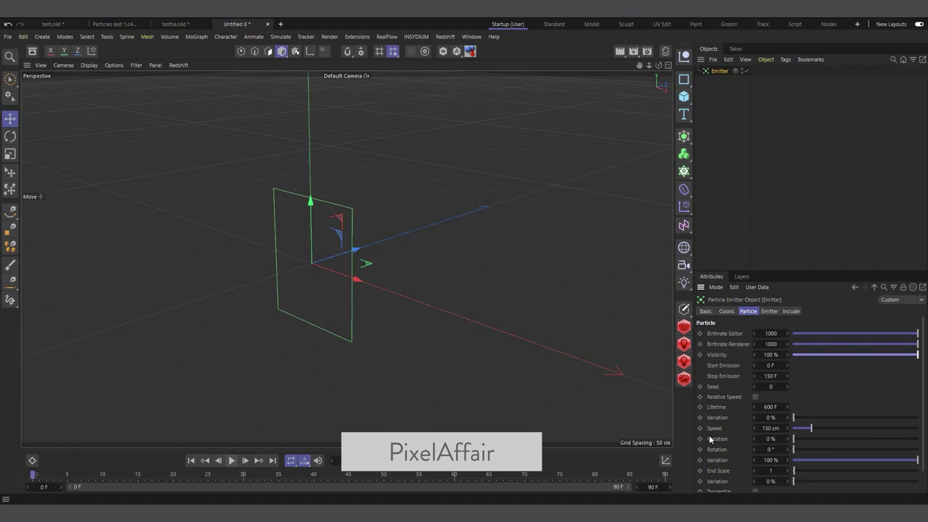
{"action": "key", "text": "F8"}
{"action": "left_click", "coordinate": [191, 461]}
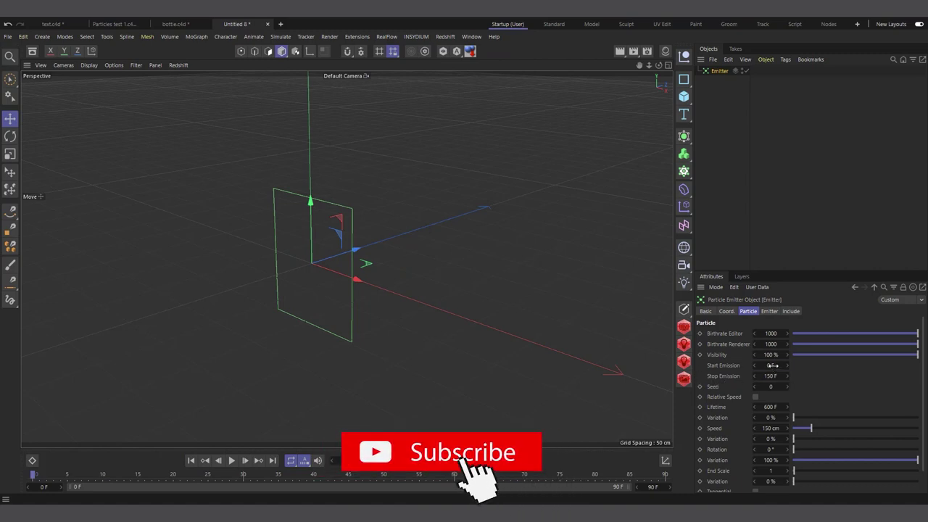
- Set the emitter's Start Emission to 20 F and check the delayed start by playing and scrubbing the timeline
{"action": "double_click", "coordinate": [771, 366]}
{"action": "key", "text": "BackSpace"}
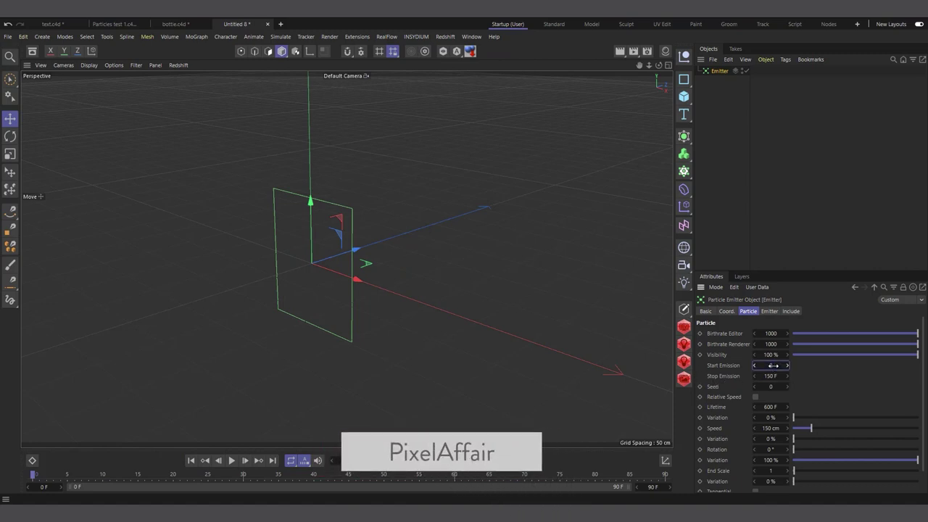
{"action": "type", "text": "20 F"}
{"action": "left_click", "coordinate": [232, 464]}
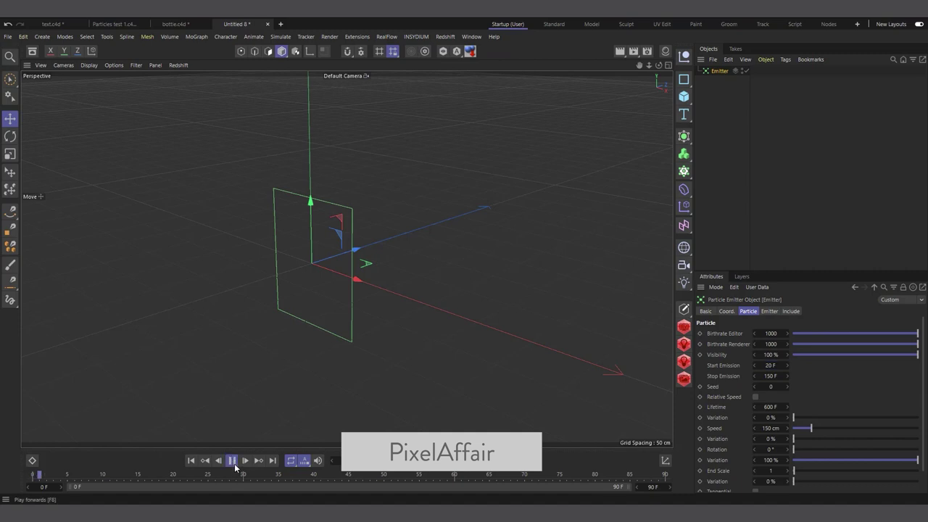
{"action": "left_click", "coordinate": [233, 464]}
{"action": "left_click", "coordinate": [190, 461]}
{"action": "left_click_drag", "start_coordinate": [143, 480], "coordinate": [250, 480]}
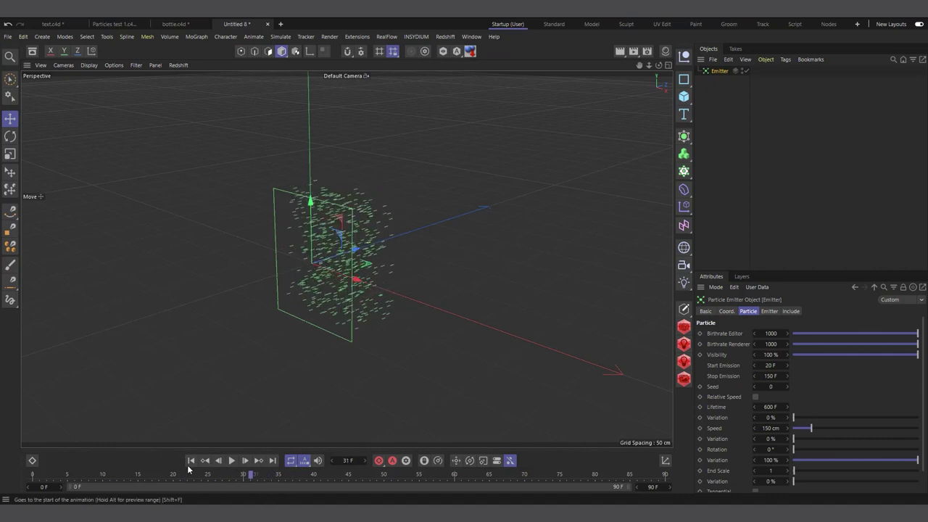
{"action": "left_click", "coordinate": [193, 461]}
- Set the emitter's Stop Emission to 60 F and inspect the particle stream from the side after playback
{"action": "double_click", "coordinate": [770, 375]}
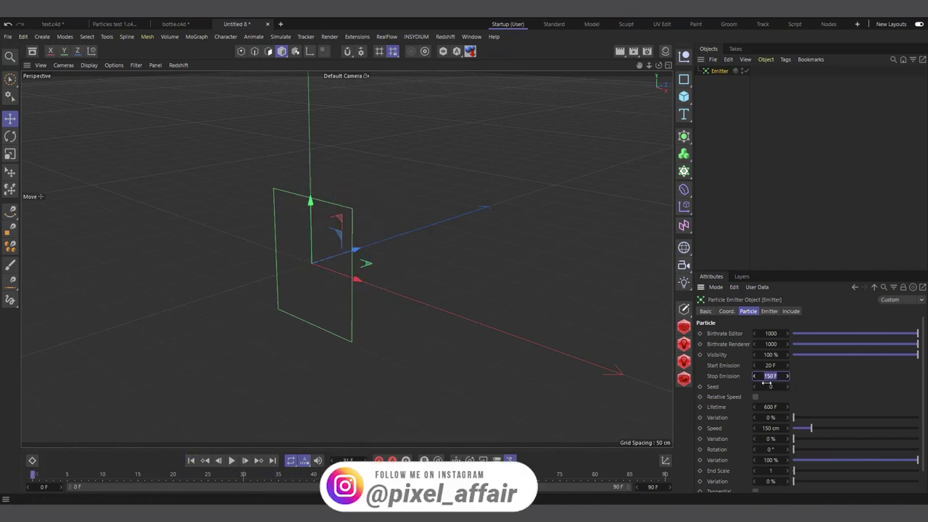
{"action": "type", "text": "60"}
{"action": "left_click", "coordinate": [231, 461]}
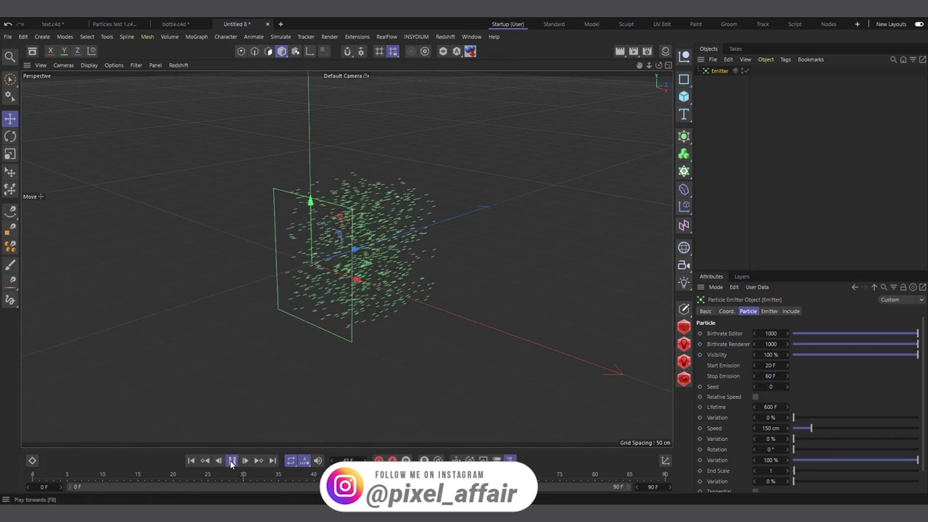
{"action": "left_click", "coordinate": [231, 461]}
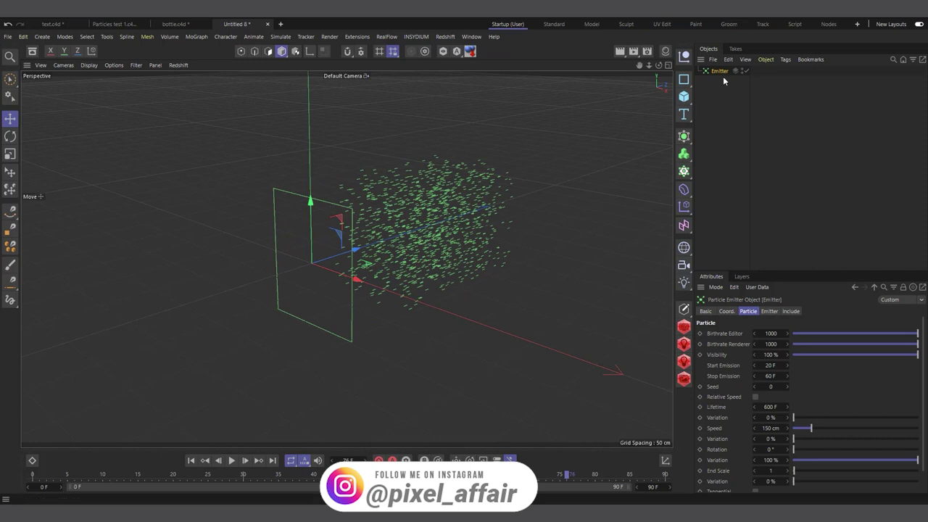
{"action": "left_click_drag", "start_coordinate": [384, 242], "coordinate": [350, 333], "text": "alt"}
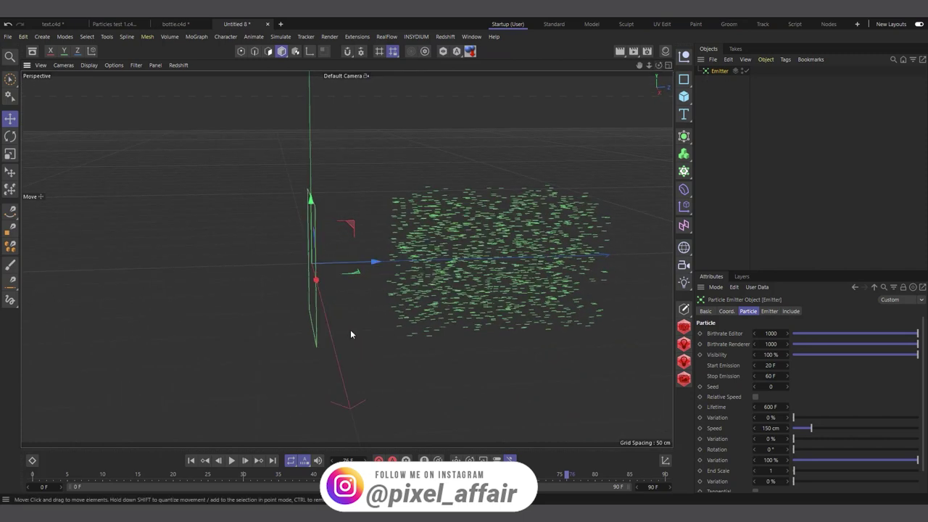
{"action": "scroll", "coordinate": [222, 242], "scroll_direction": "down", "scroll_amount": 2}
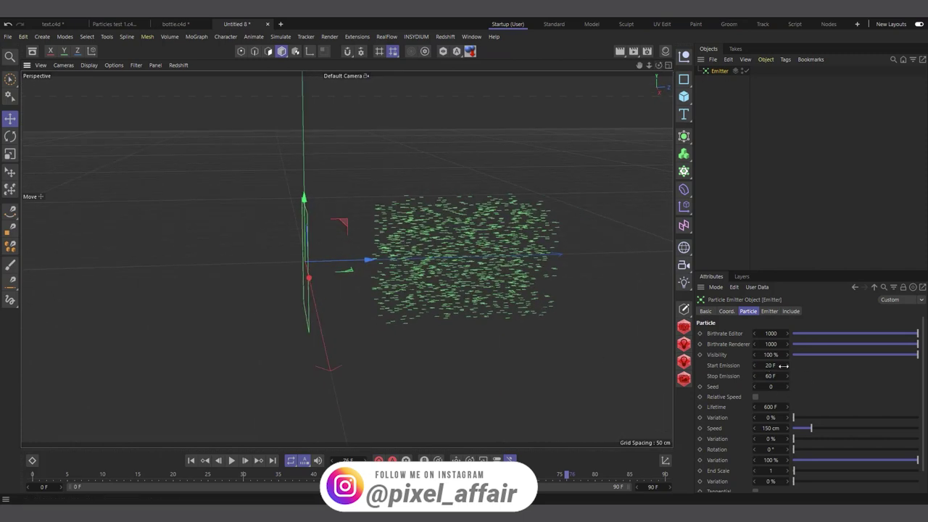
- Reset Start Emission to 0 F and Stop Emission to 150 F, and preview the emission from the first frame
{"action": "left_click_drag", "start_coordinate": [787, 365], "coordinate": [783, 376]}
{"action": "left_click", "coordinate": [190, 460]}
{"action": "left_click_drag", "start_coordinate": [658, 65], "coordinate": [308, 258]}
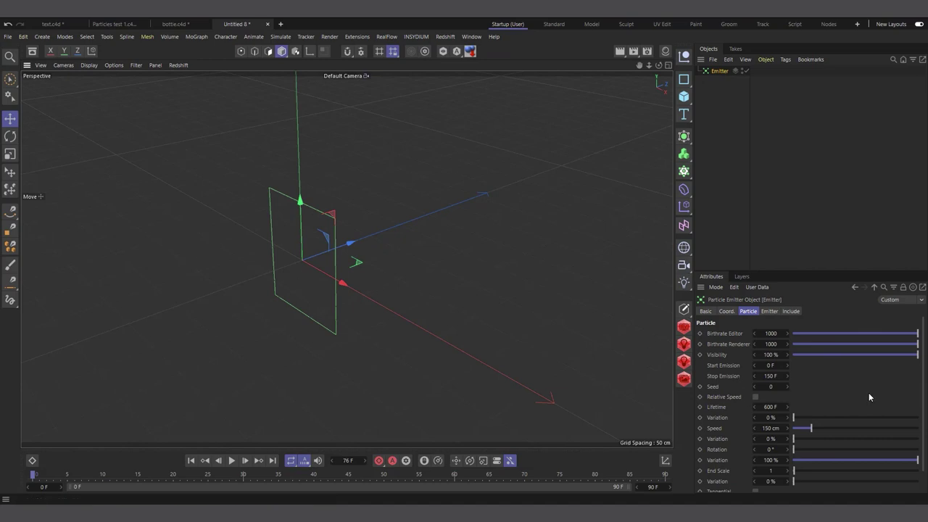
{"action": "scroll", "coordinate": [869, 397], "scroll_direction": "down", "scroll_amount": 1}
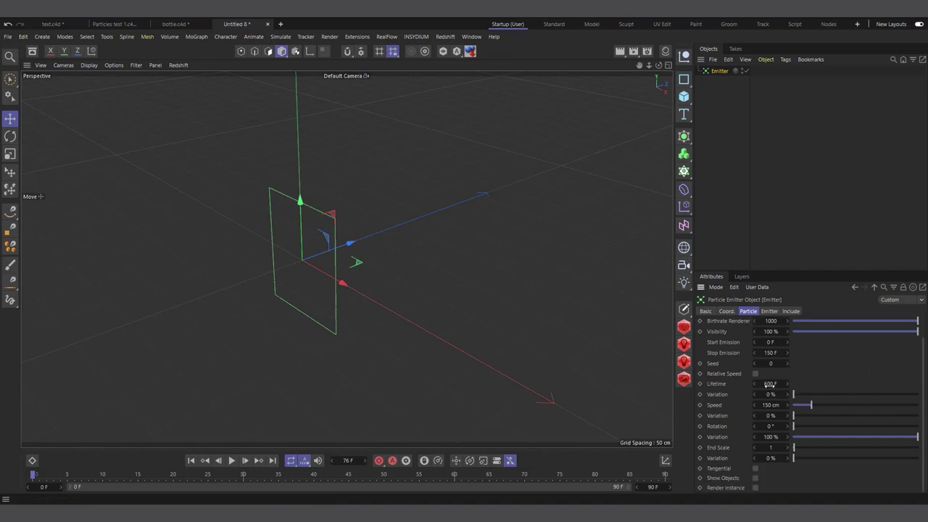
{"action": "left_click", "coordinate": [231, 461]}
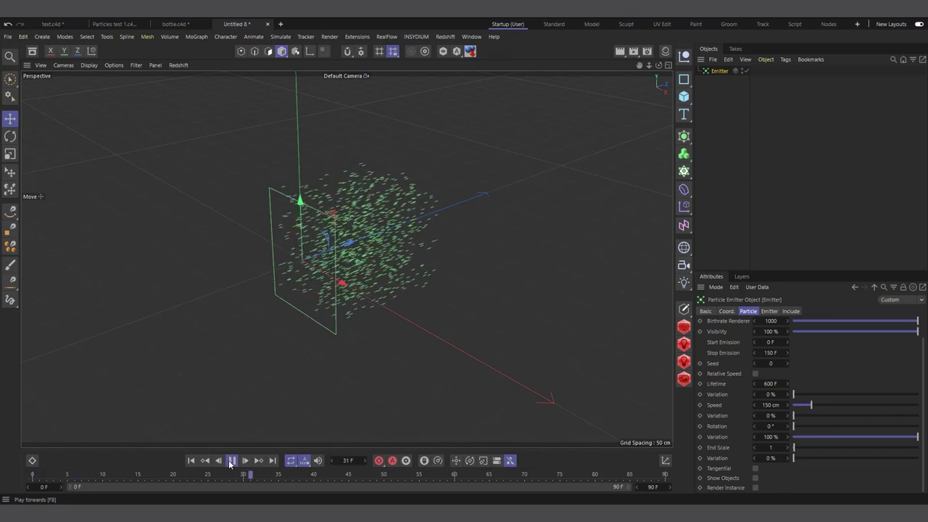
{"action": "left_click", "coordinate": [231, 461]}
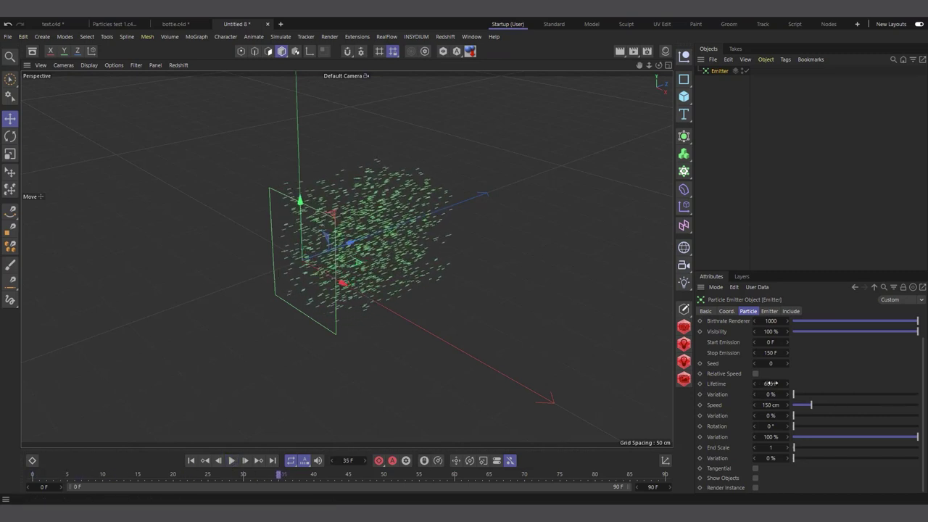
- Set the particle lifetime to 20 F with 100 % variation while previewing the emission from the first frame
{"action": "double_click", "coordinate": [770, 382]}
{"action": "type", "text": "20"}
{"action": "left_click", "coordinate": [191, 461]}
{"action": "left_click", "coordinate": [232, 461]}
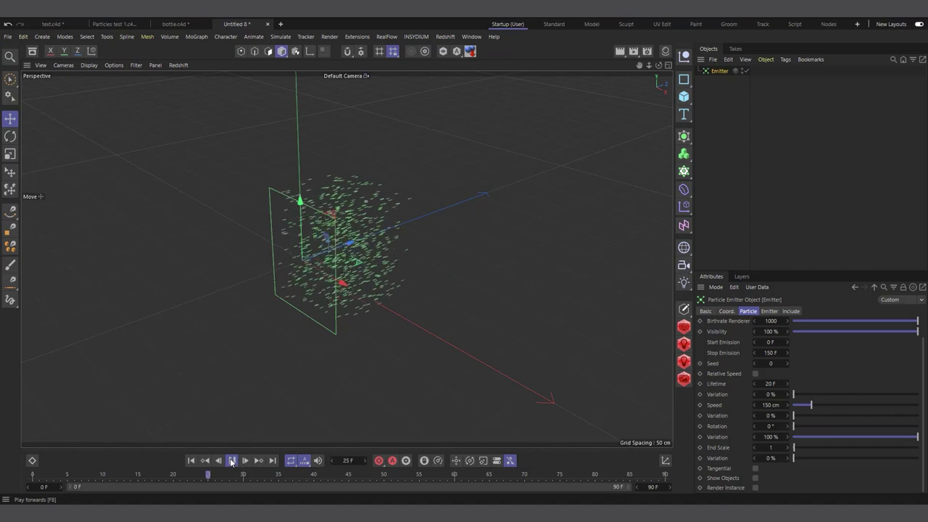
{"action": "left_click_drag", "start_coordinate": [659, 64], "coordinate": [425, 304]}
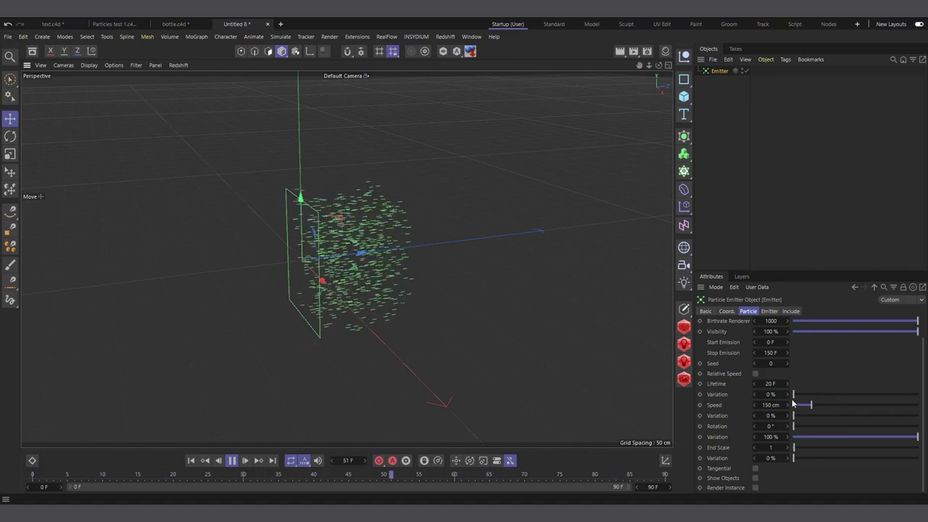
{"action": "left_click_drag", "start_coordinate": [794, 394], "coordinate": [918, 395]}
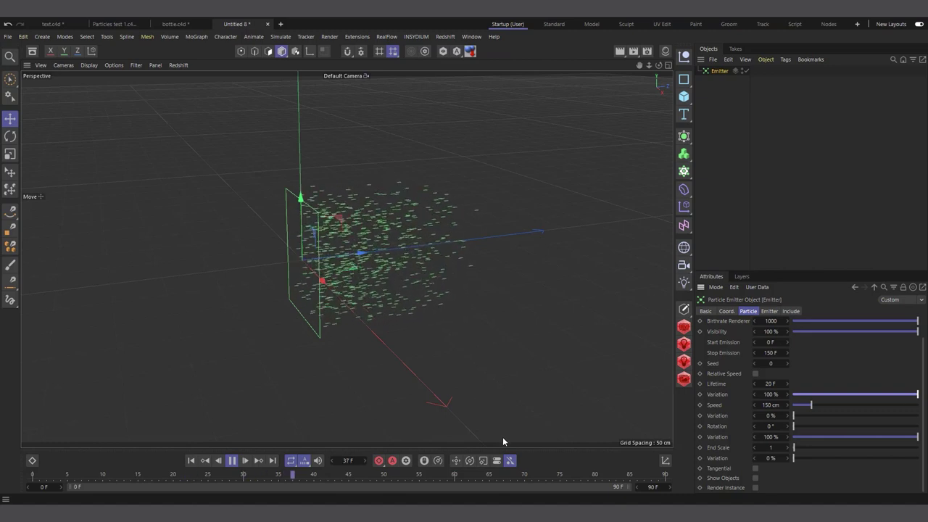
- Set the lifetime to 600 F with 0 % variation and the speed to 163 cm, trying 72 % speed variation before resetting it to 0 %
{"action": "left_click_drag", "start_coordinate": [918, 395], "coordinate": [786, 397]}
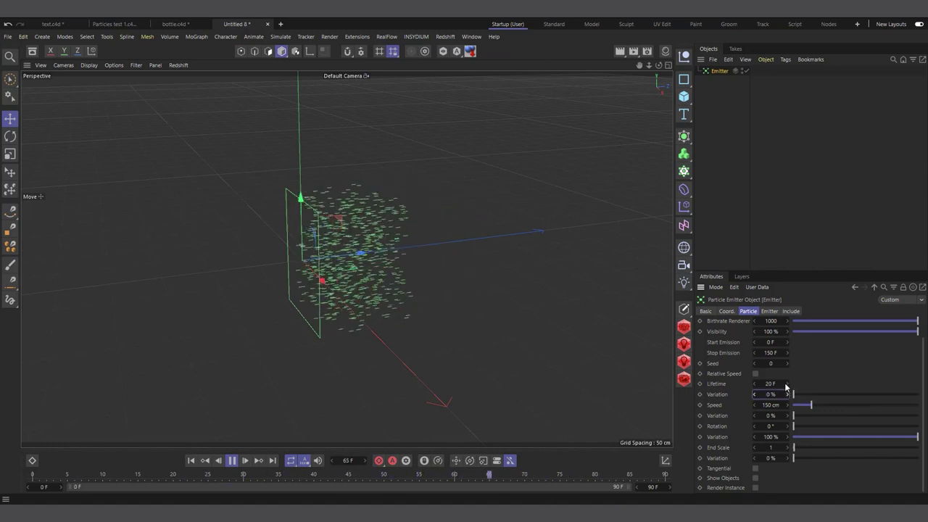
{"action": "left_click_drag", "start_coordinate": [787, 386], "coordinate": [813, 413]}
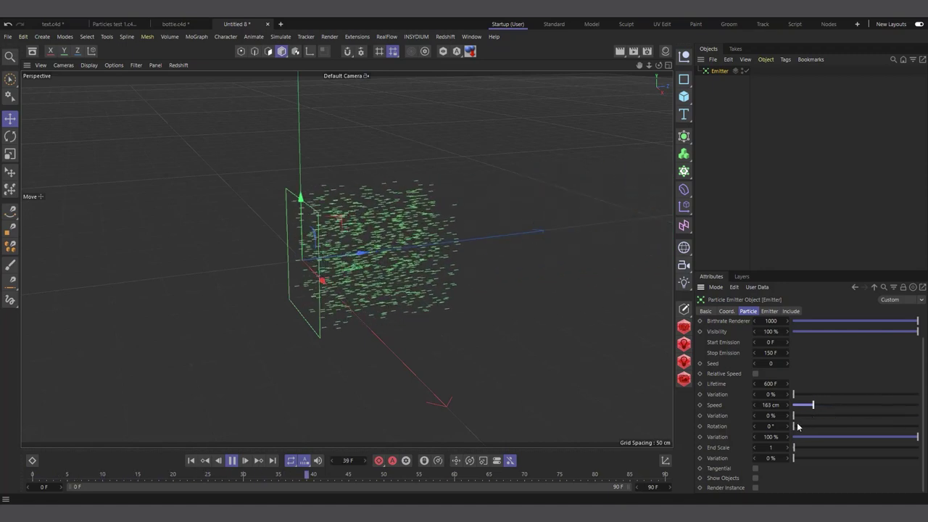
{"action": "left_click_drag", "start_coordinate": [807, 419], "coordinate": [885, 416]}
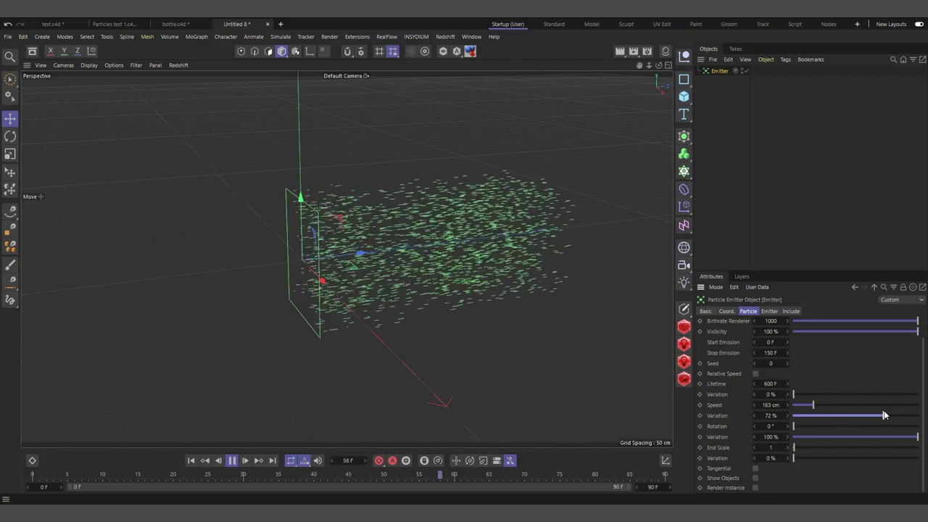
{"action": "right_click", "coordinate": [788, 416]}
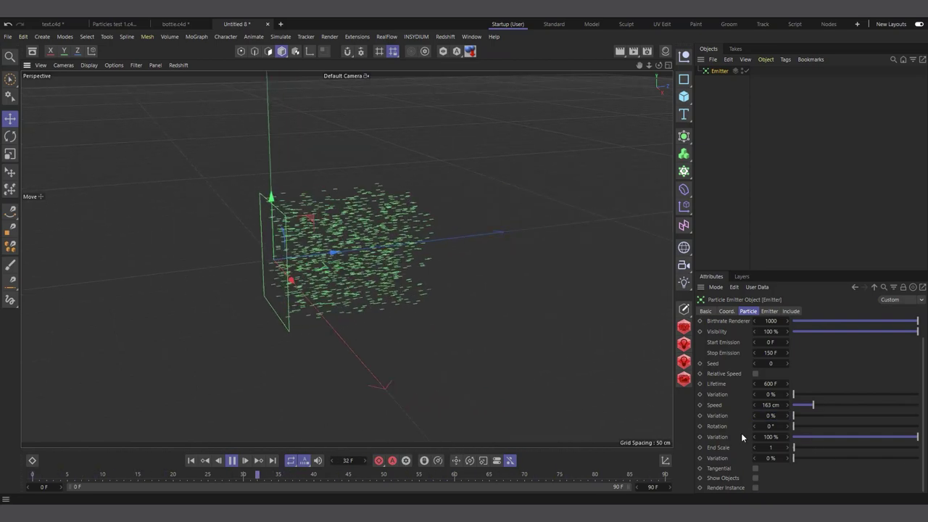
- Set the particle rotation to 104° while previewing the emission, and return to the first frame
{"action": "left_click_drag", "start_coordinate": [795, 427], "coordinate": [828, 427]}
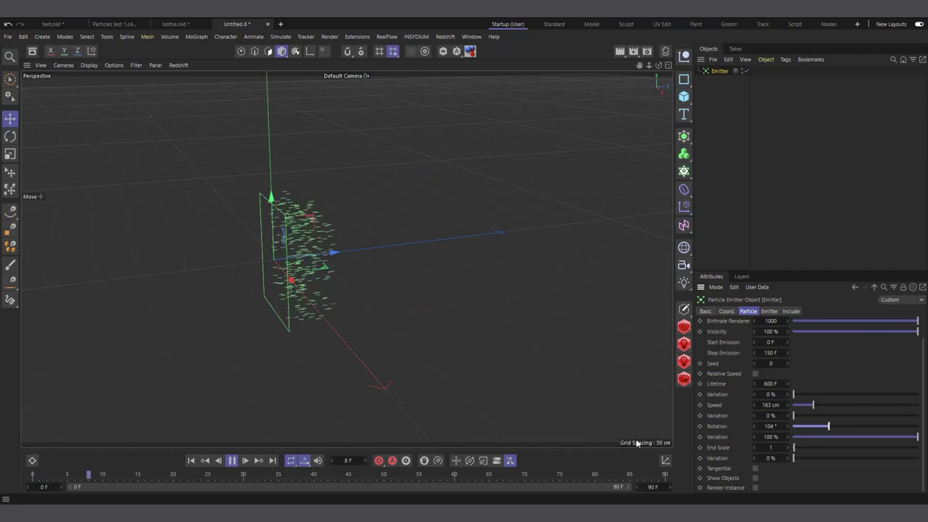
{"action": "left_click", "coordinate": [232, 461]}
{"action": "left_click", "coordinate": [192, 461]}
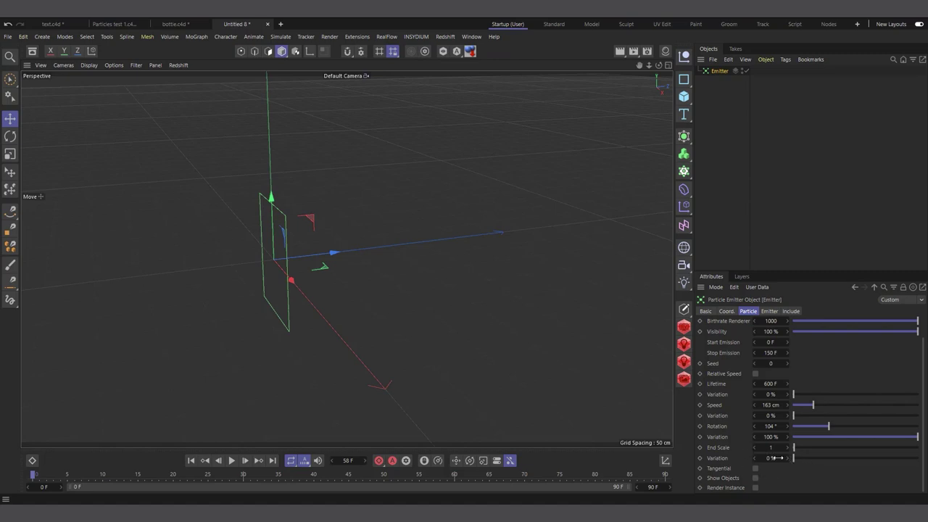
- Set the particle speed to 161 cm and play the emission from the first frame to check the stream
{"action": "left_click", "coordinate": [770, 403]}
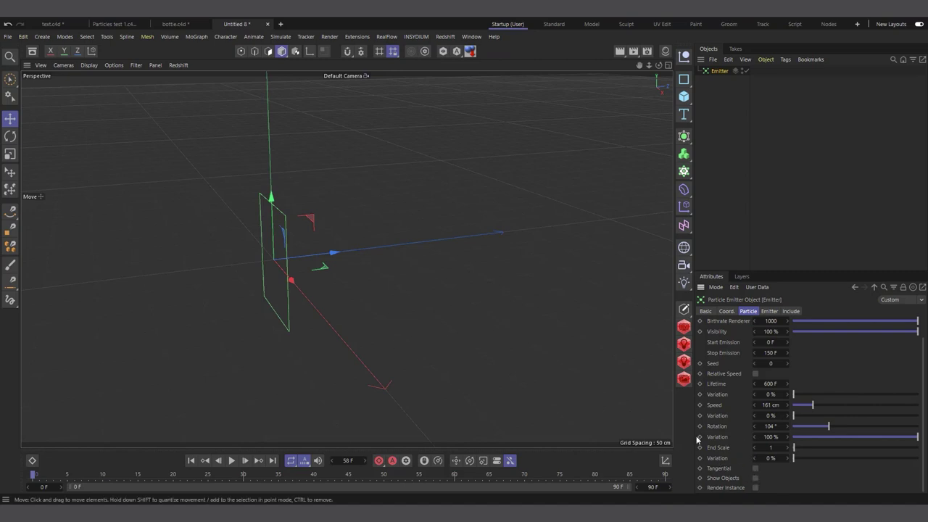
{"action": "left_click_drag", "start_coordinate": [403, 261], "coordinate": [416, 264]}
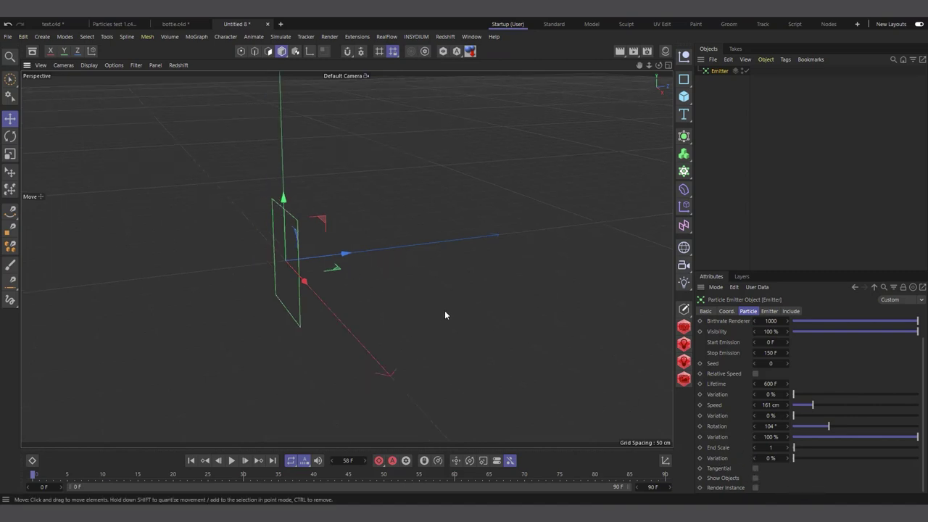
{"action": "left_click_drag", "start_coordinate": [444, 311], "coordinate": [363, 266]}
{"action": "left_click", "coordinate": [231, 461]}
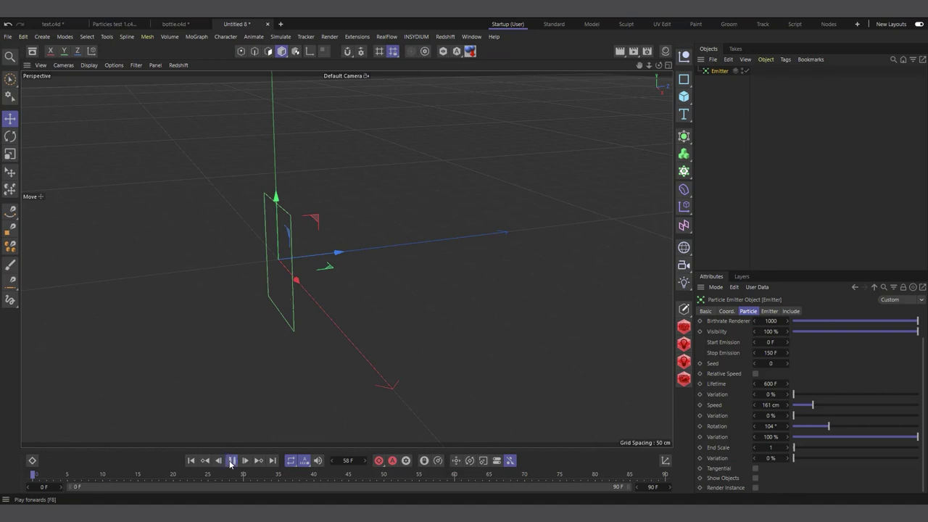
{"action": "left_click_drag", "start_coordinate": [153, 319], "coordinate": [87, 270]}
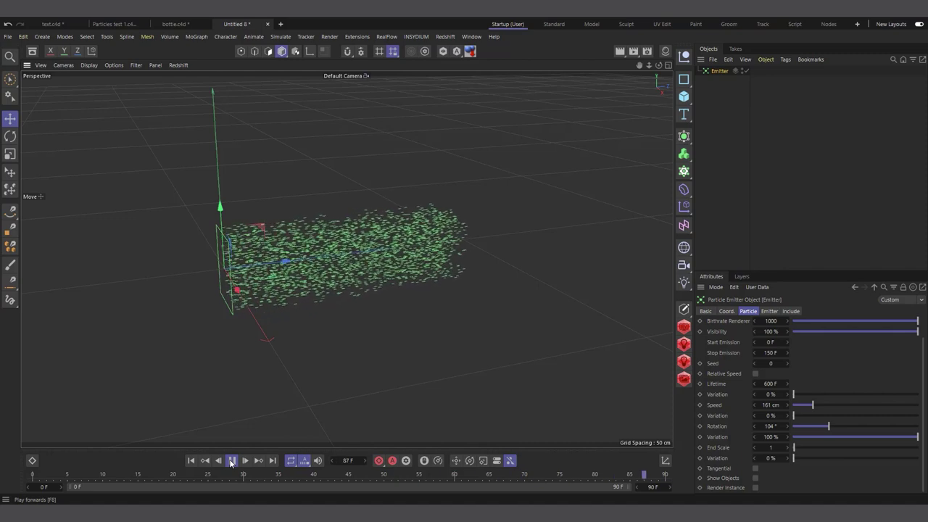
{"action": "left_click", "coordinate": [192, 461]}
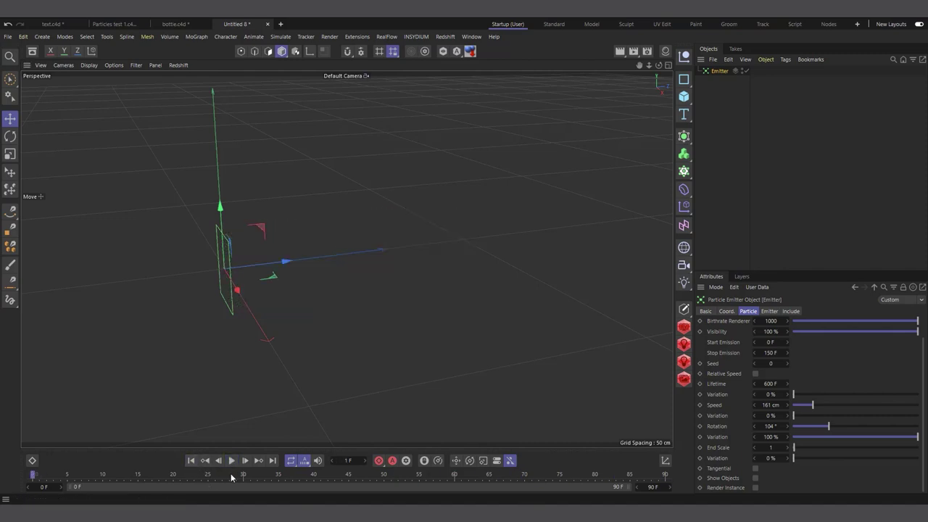
{"action": "scroll", "coordinate": [268, 360], "scroll_direction": "down", "scroll_amount": 2}
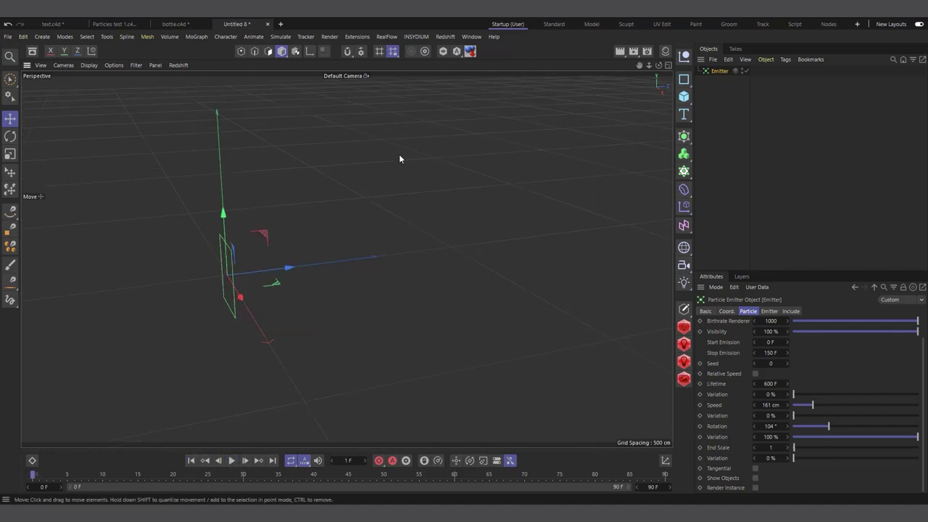
{"action": "left_click", "coordinate": [233, 461]}
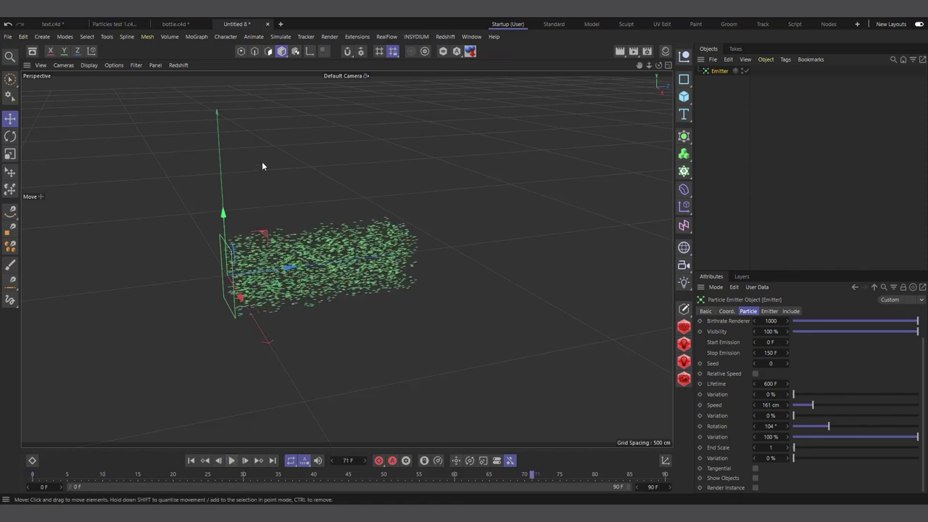
- Add a Turbulence force to the scene and play the emission from the first frame
{"action": "left_click", "coordinate": [280, 36]}
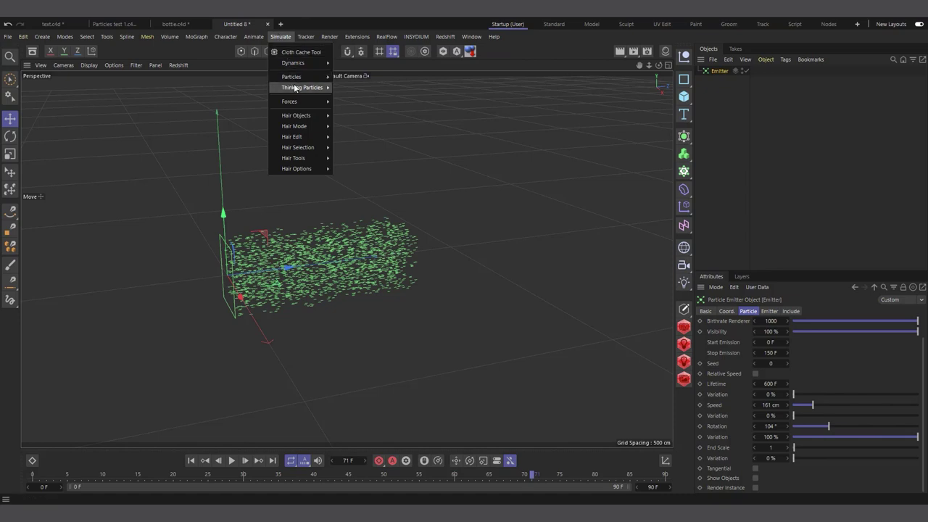
{"action": "mouse_move", "coordinate": [296, 103]}
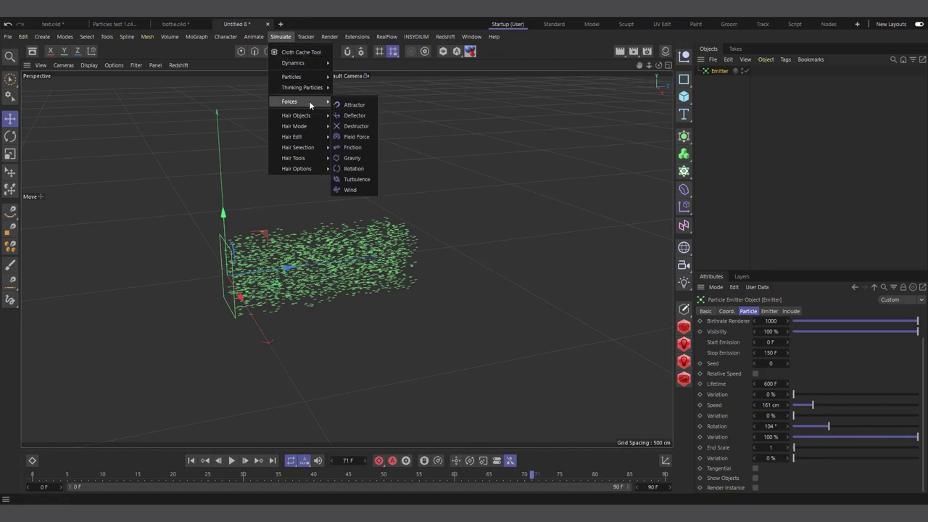
{"action": "left_click", "coordinate": [357, 181]}
{"action": "left_click", "coordinate": [192, 461]}
{"action": "left_click", "coordinate": [231, 461]}
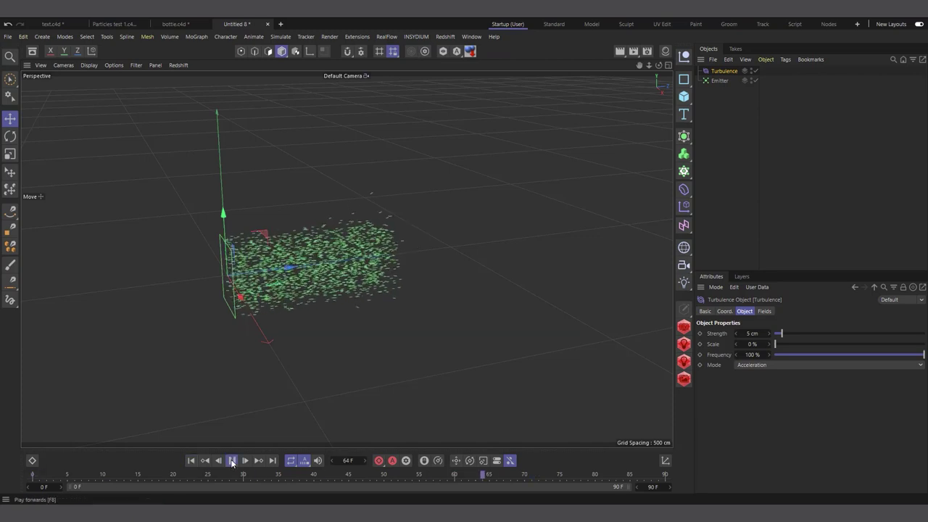
- Raise the turbulence strength to 21 cm and preview the scattered particles from the first frame
{"action": "left_click", "coordinate": [195, 461]}
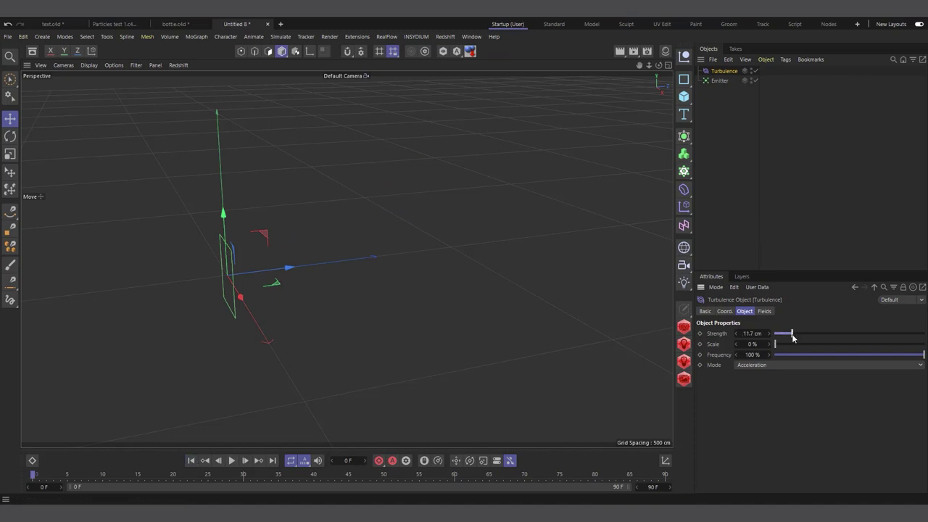
{"action": "left_click", "coordinate": [231, 461]}
{"action": "left_click", "coordinate": [232, 461]}
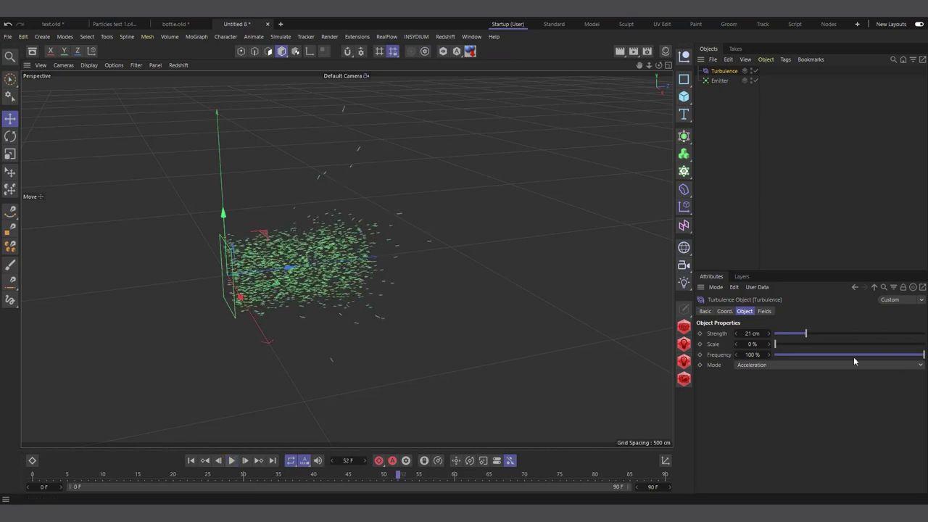
- Preview the particles with a turbulence scale of 15.54 %, and raise the scale to 80.61 % for comparison
{"action": "left_click", "coordinate": [191, 460]}
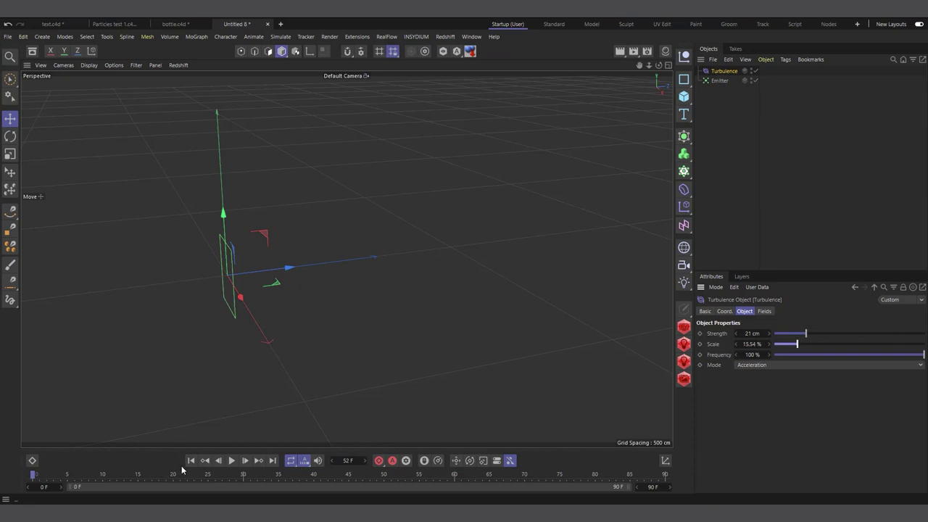
{"action": "left_click", "coordinate": [232, 460]}
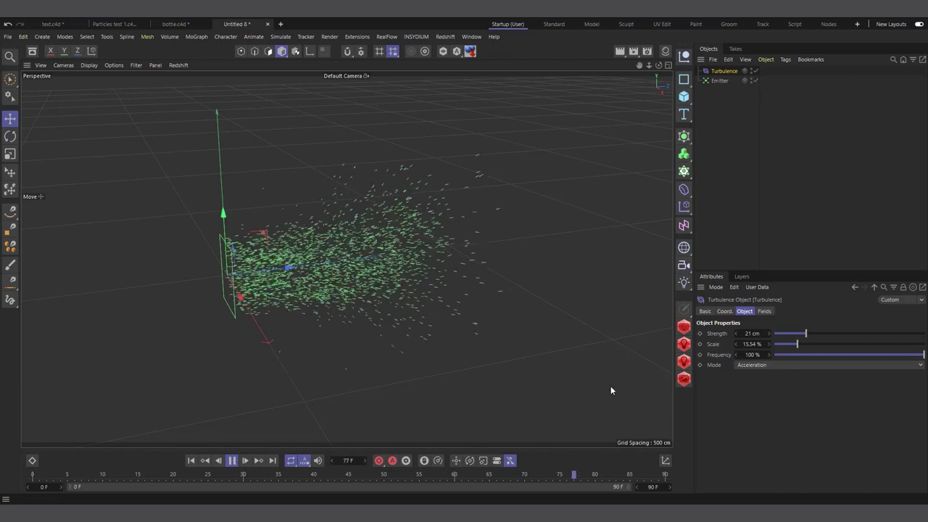
{"action": "left_click_drag", "start_coordinate": [834, 343], "coordinate": [896, 343]}
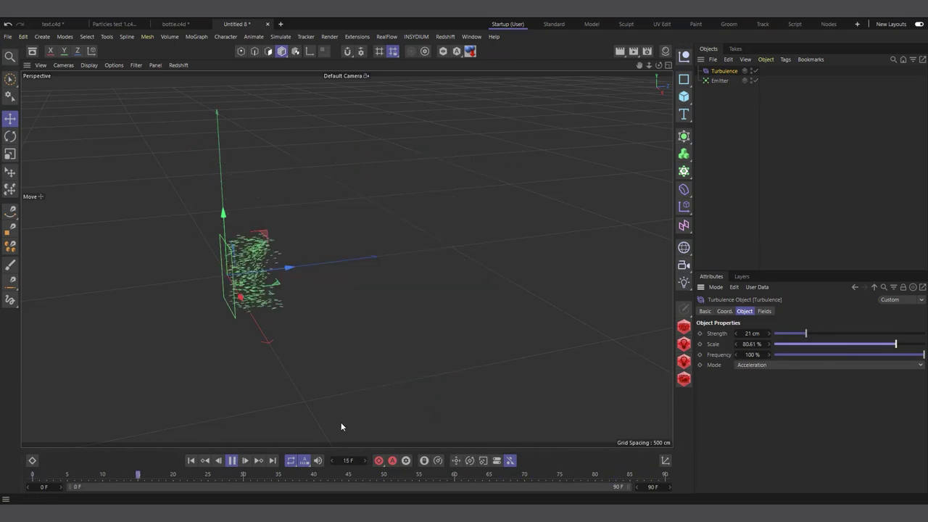
{"action": "left_click", "coordinate": [231, 461]}
{"action": "left_click", "coordinate": [191, 460]}
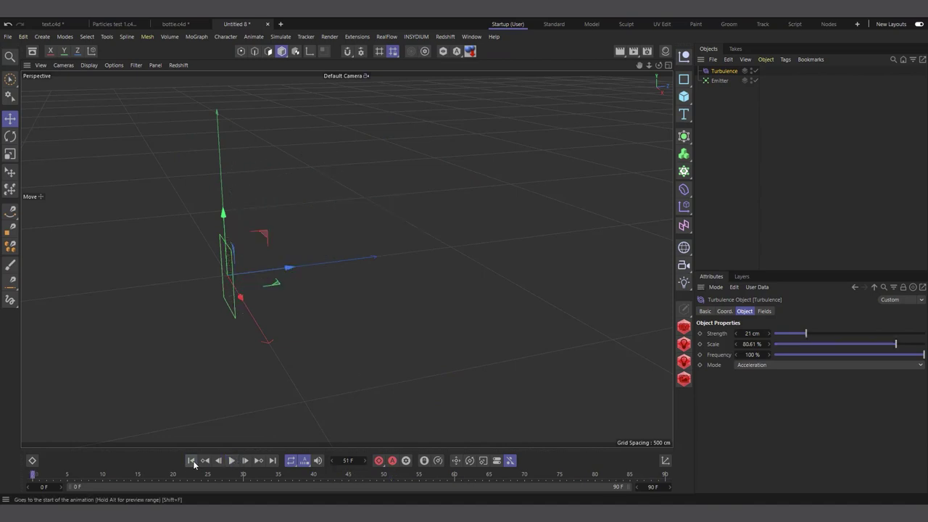
- Add a Gravity force to the scene and play the emission to see how the particles fall
{"action": "left_click", "coordinate": [281, 36]}
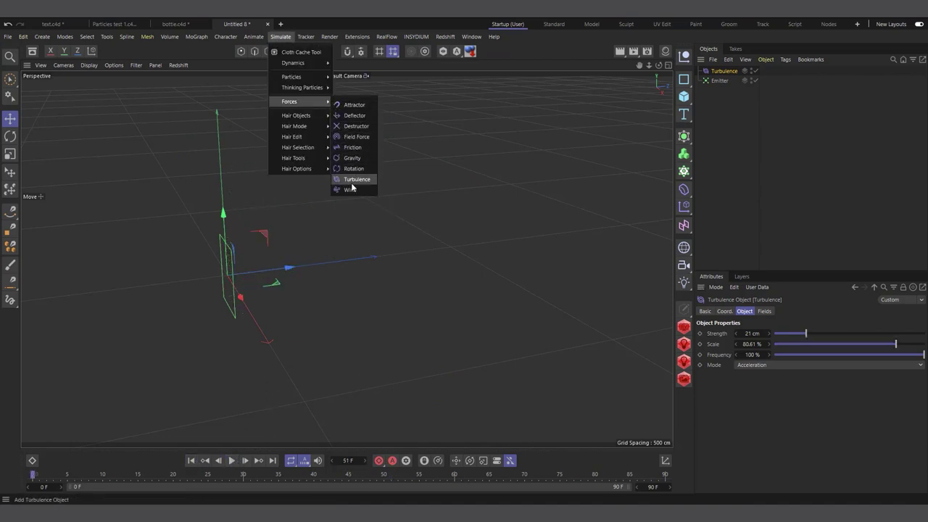
{"action": "left_click", "coordinate": [353, 158]}
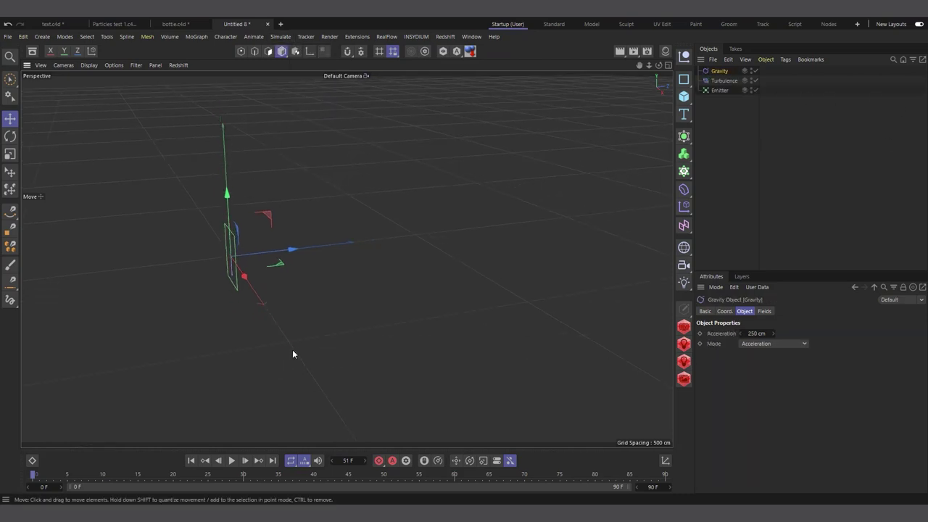
{"action": "left_click", "coordinate": [231, 460]}
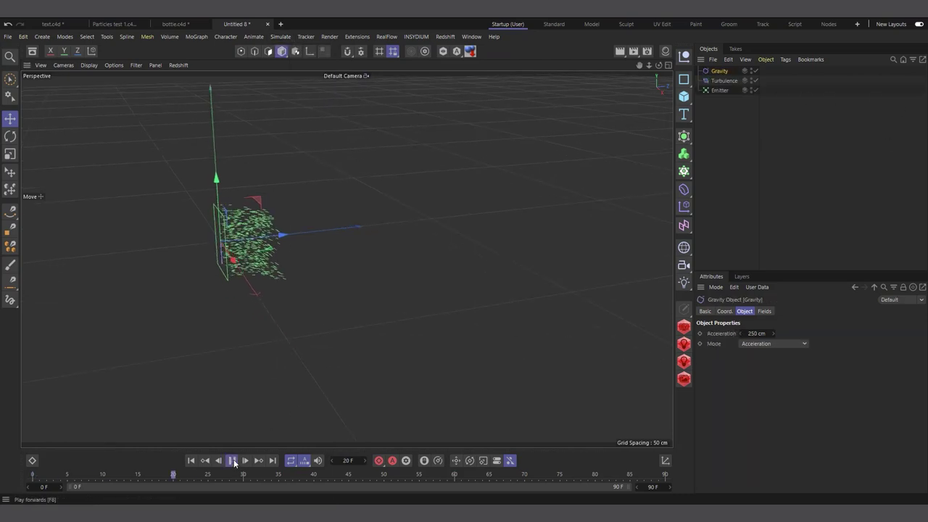
{"action": "left_click", "coordinate": [233, 461]}
- Replay the emission up to frame 51, render the view to check the particles, and return to the first frame
{"action": "left_click", "coordinate": [189, 460]}
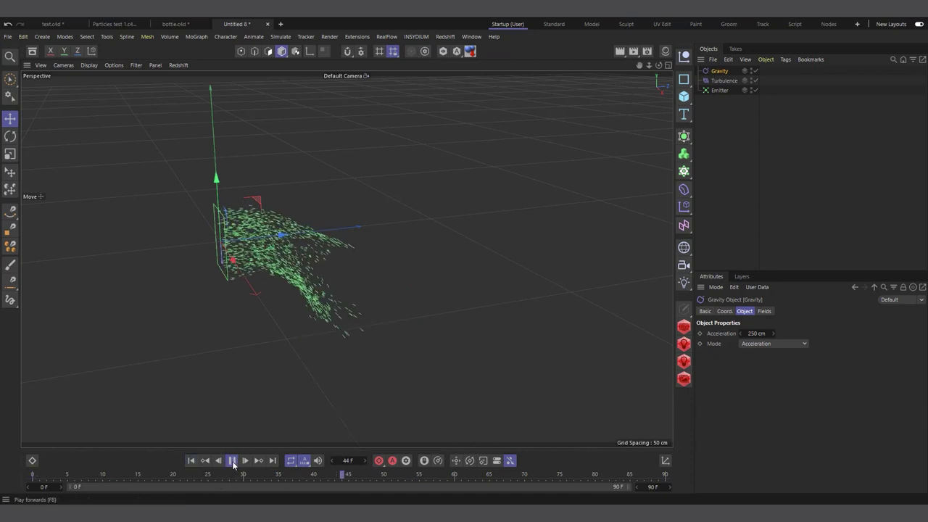
{"action": "key", "text": "F8"}
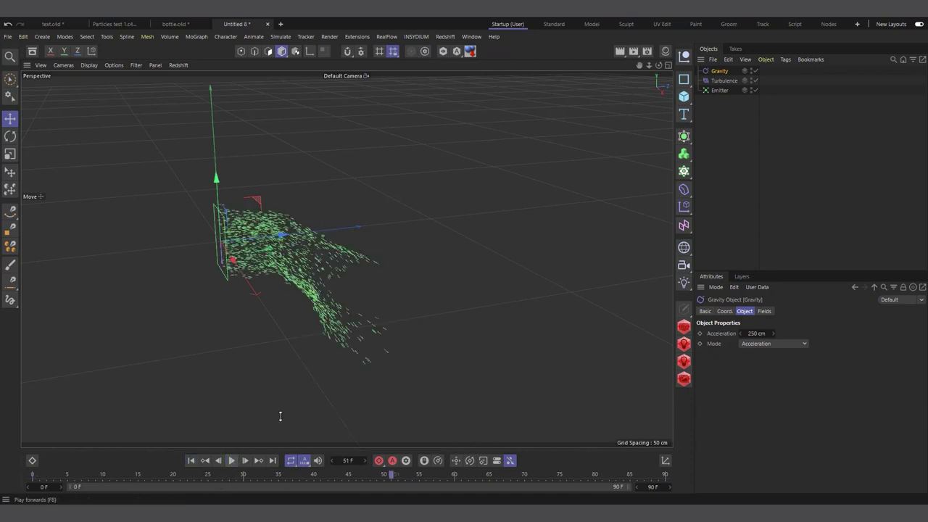
{"action": "left_click", "coordinate": [621, 53]}
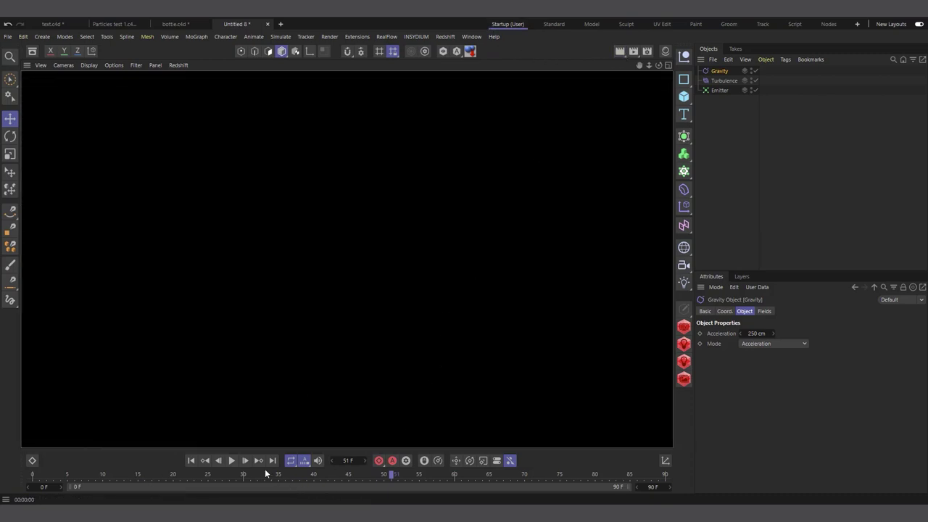
{"action": "left_click", "coordinate": [190, 460]}
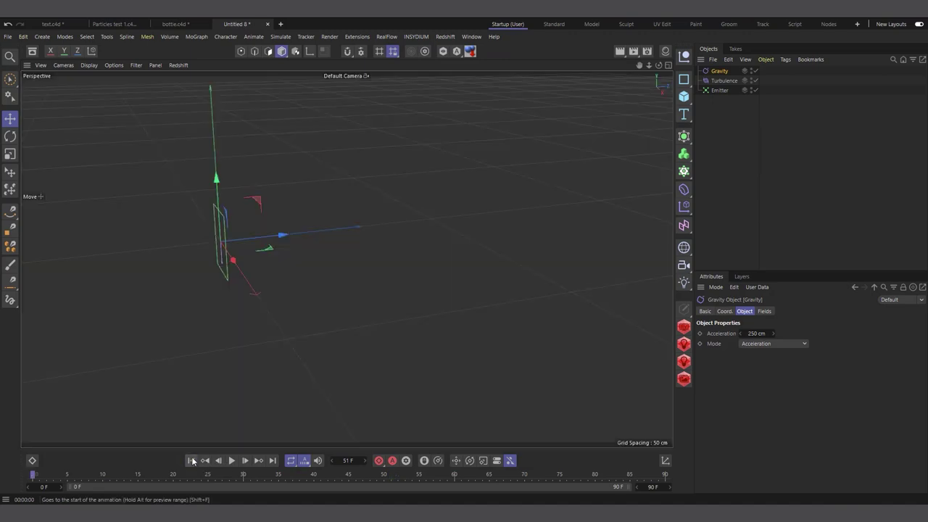
- Add a Cone primitive at the emitter and narrow its bottom radius to about 16.6 cm
{"action": "left_click", "coordinate": [720, 90]}
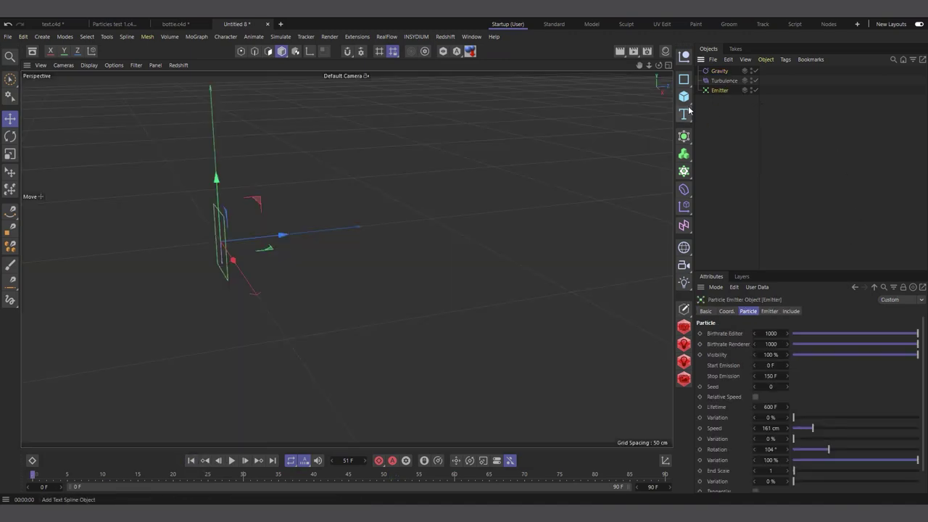
{"action": "left_click", "coordinate": [685, 97]}
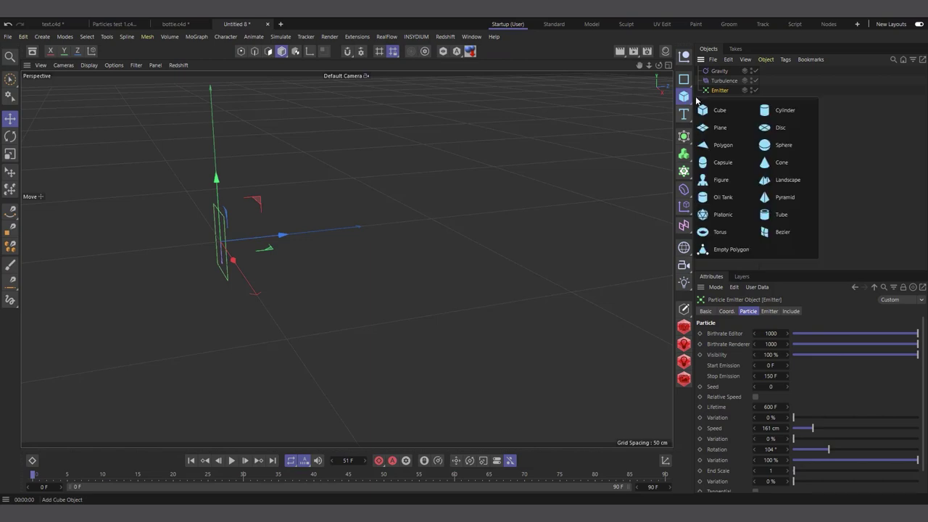
{"action": "left_click", "coordinate": [782, 165]}
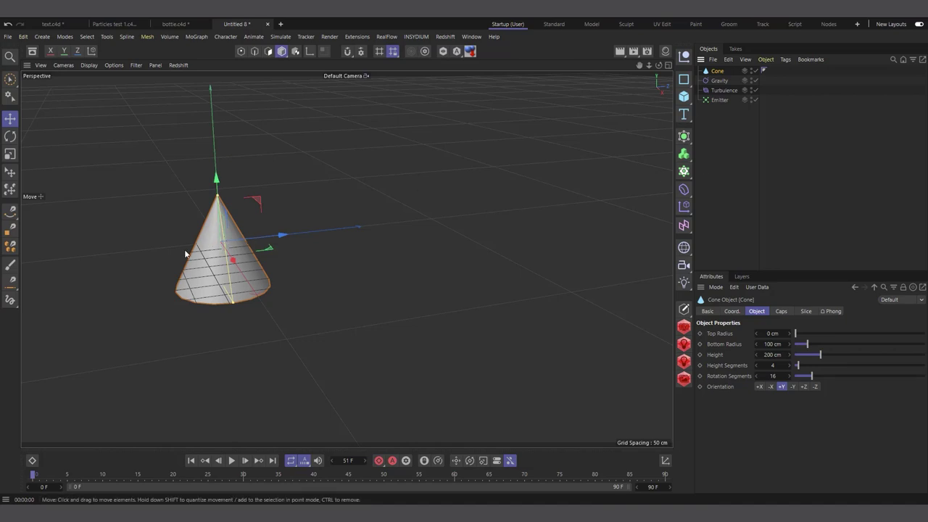
{"action": "left_click_drag", "start_coordinate": [236, 304], "coordinate": [217, 291]}
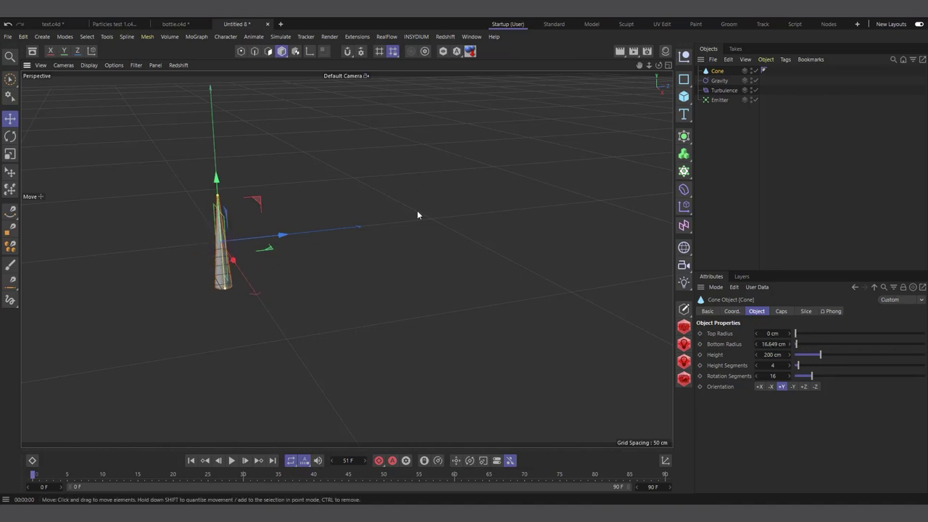
- Scale the narrow cone down uniformly so it is shorter than the emitter frame
{"action": "key", "text": "t"}
{"action": "left_click_drag", "start_coordinate": [312, 230], "coordinate": [269, 239]}
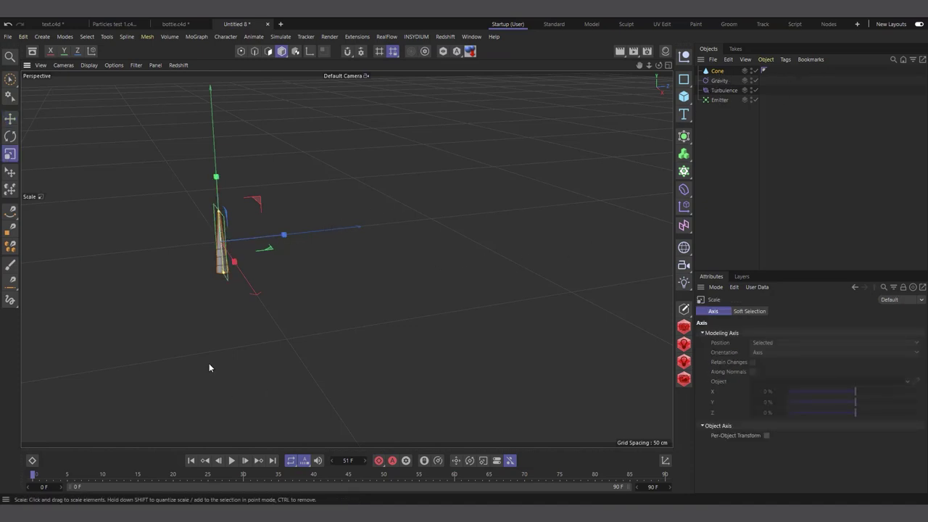
{"action": "left_click_drag", "start_coordinate": [209, 364], "coordinate": [183, 242]}
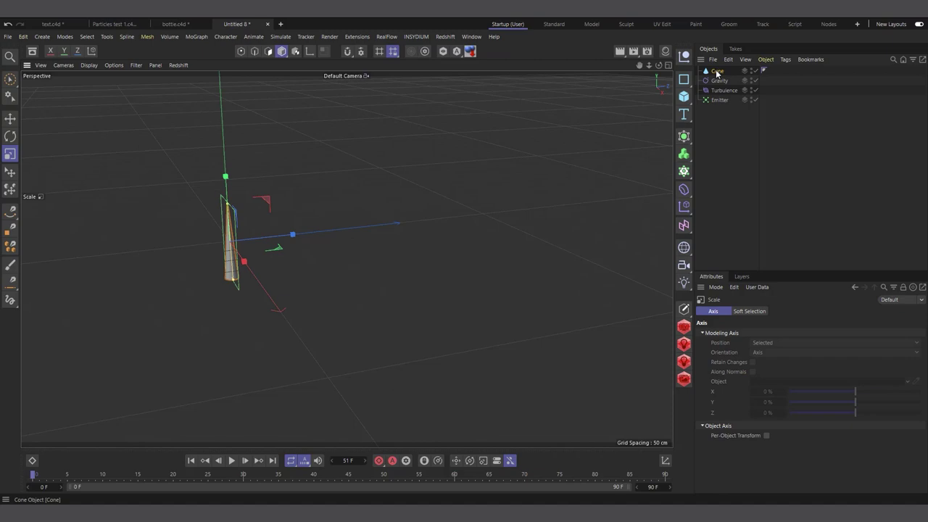
- Make the Cone a child of the Emitter and set its orientation to +Z
{"action": "left_click_drag", "start_coordinate": [717, 72], "coordinate": [721, 102]}
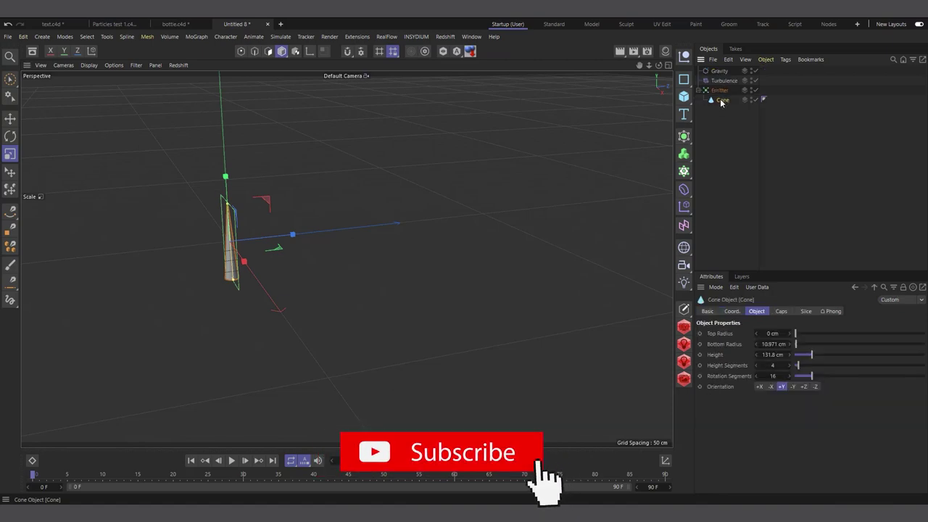
{"action": "left_click", "coordinate": [722, 90]}
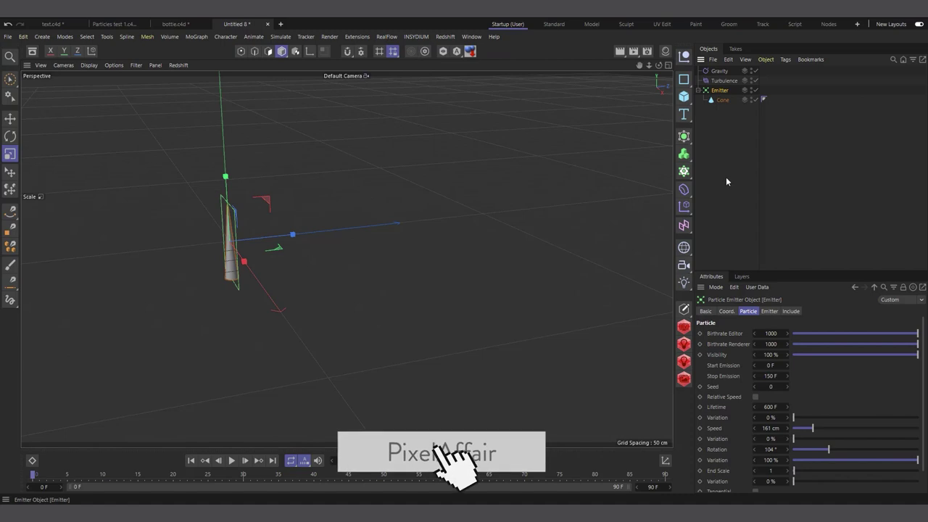
{"action": "left_click", "coordinate": [721, 101]}
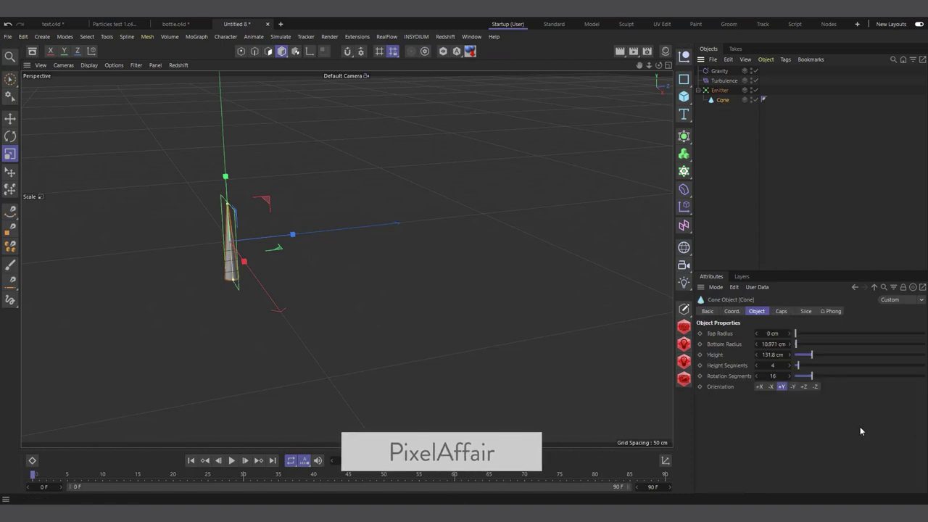
{"action": "left_click", "coordinate": [804, 386]}
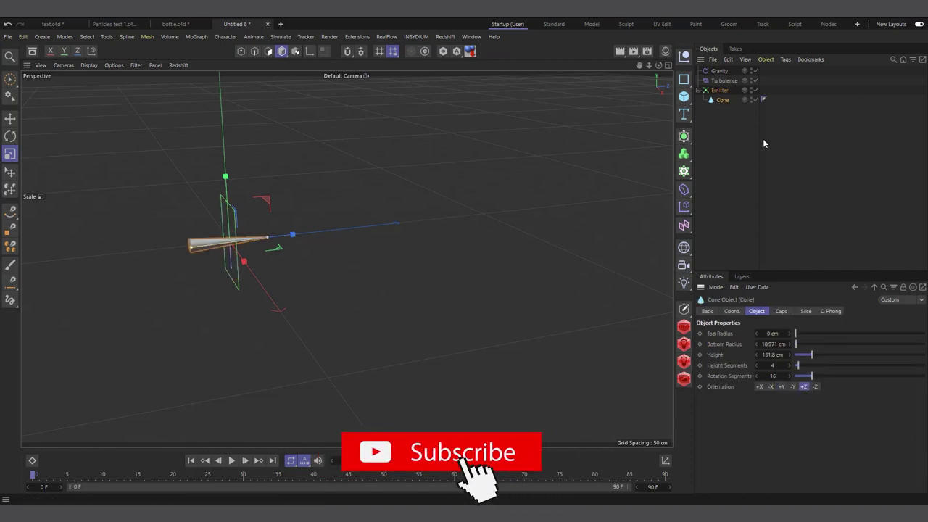
- Play the emission with the nested cone briefly and return to the first frame
{"action": "left_click", "coordinate": [227, 460]}
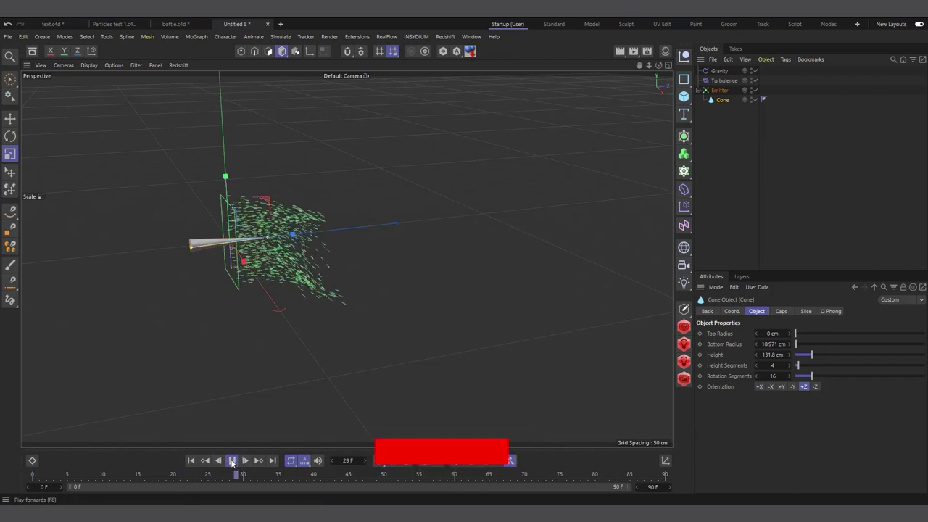
{"action": "left_click", "coordinate": [232, 460]}
{"action": "left_click", "coordinate": [191, 460]}
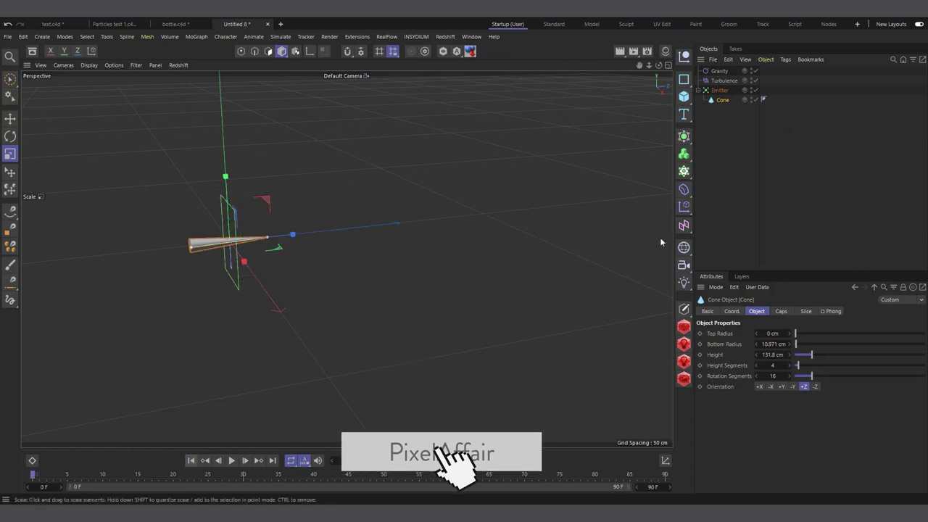
- Enable Show Objects in the Emitter's particle settings and play the emission
{"action": "left_click", "coordinate": [718, 91]}
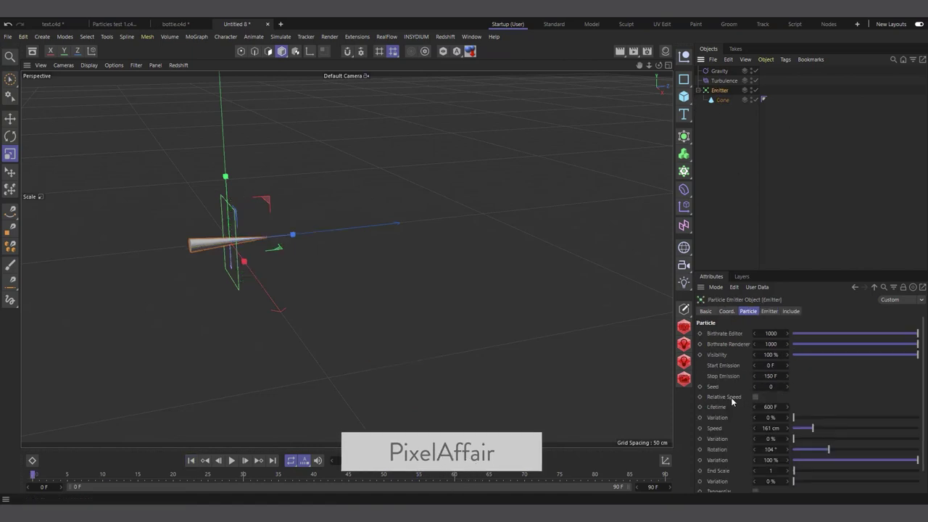
{"action": "scroll", "coordinate": [730, 397], "scroll_direction": "down", "scroll_amount": 2}
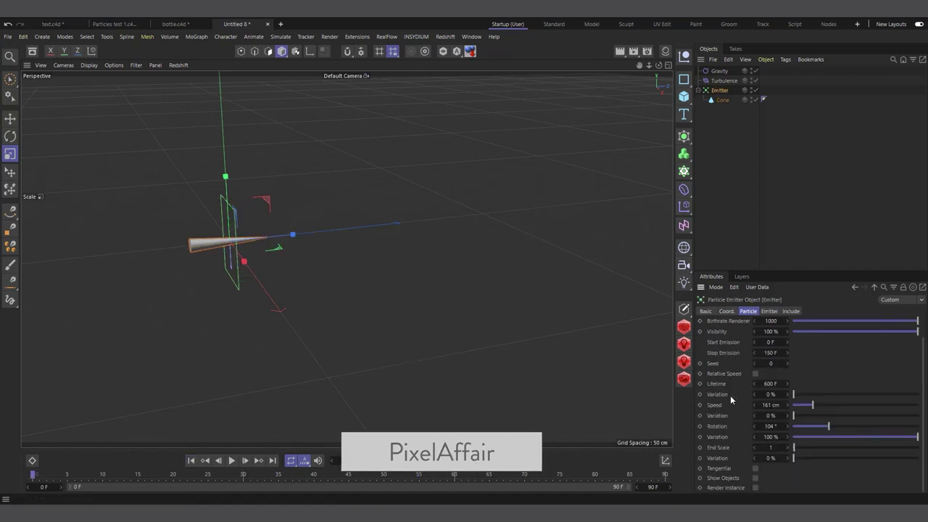
{"action": "left_click", "coordinate": [756, 479]}
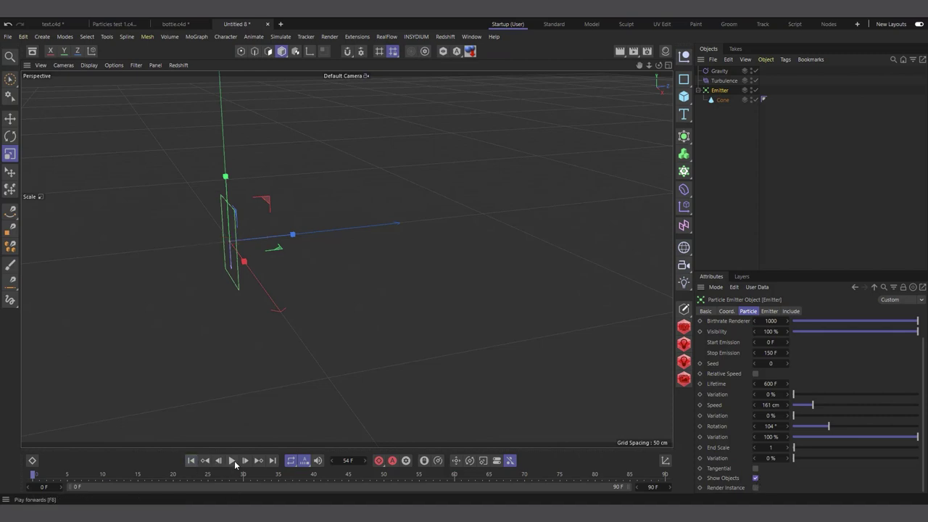
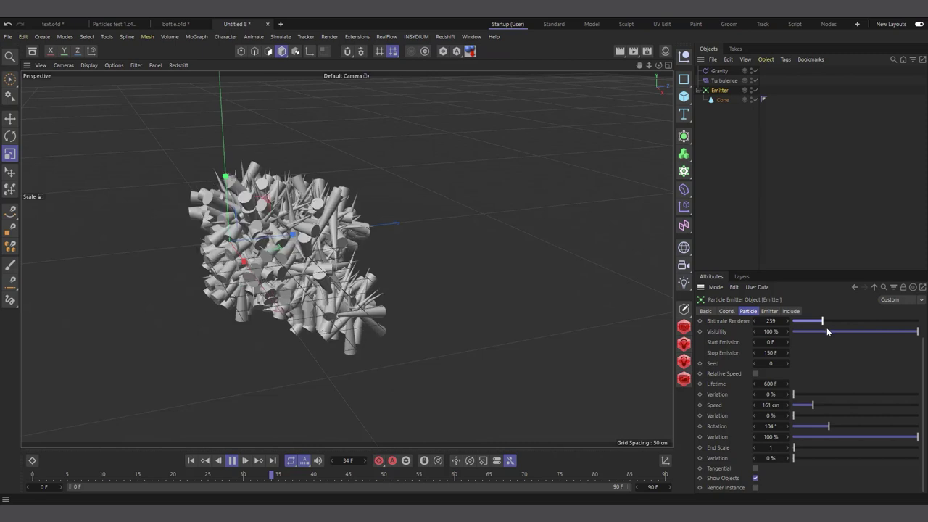
- Lower the Emitter's birthrate to 197 in the editor and 163 in the renderer with 27% visibility, and render the view at frame 88
{"action": "left_click", "coordinate": [826, 327]}
{"action": "scroll", "coordinate": [924, 375], "scroll_direction": "up", "scroll_amount": 2}
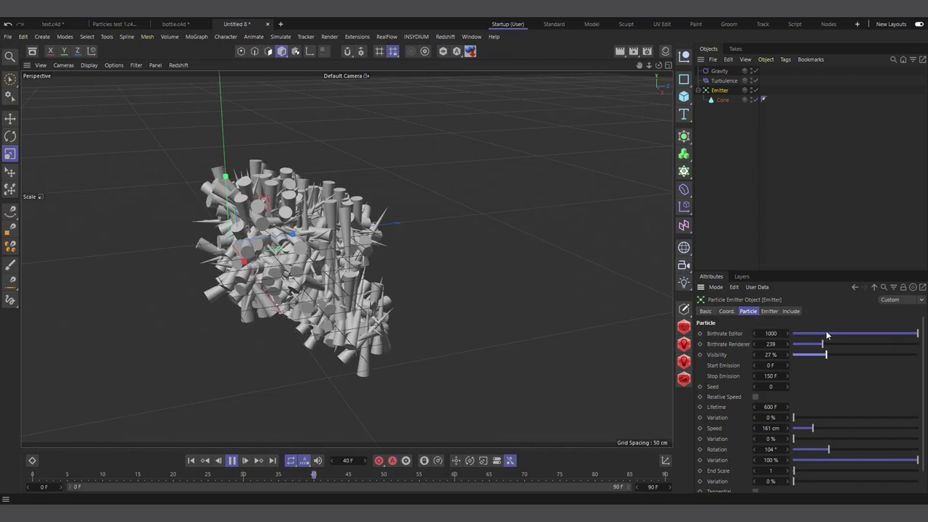
{"action": "left_click", "coordinate": [215, 474]}
{"action": "left_click_drag", "start_coordinate": [827, 334], "coordinate": [814, 345]}
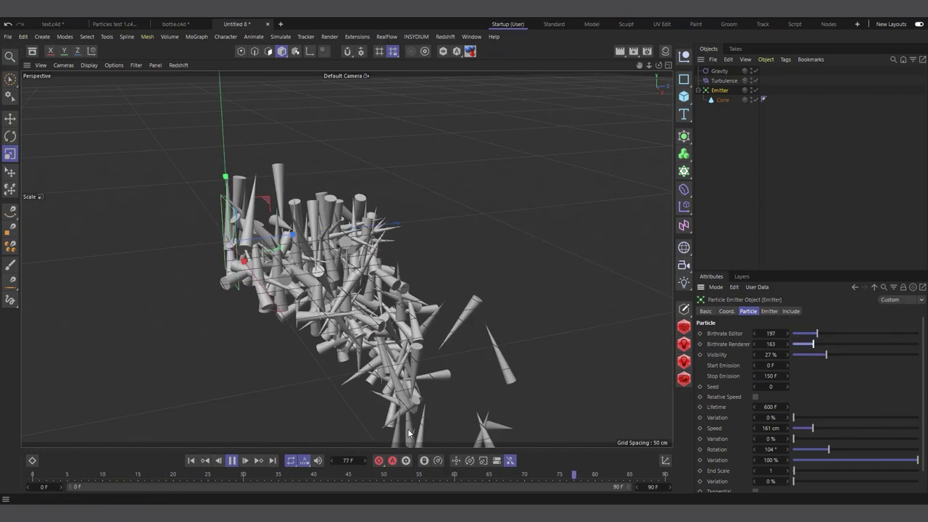
{"action": "left_click", "coordinate": [232, 460]}
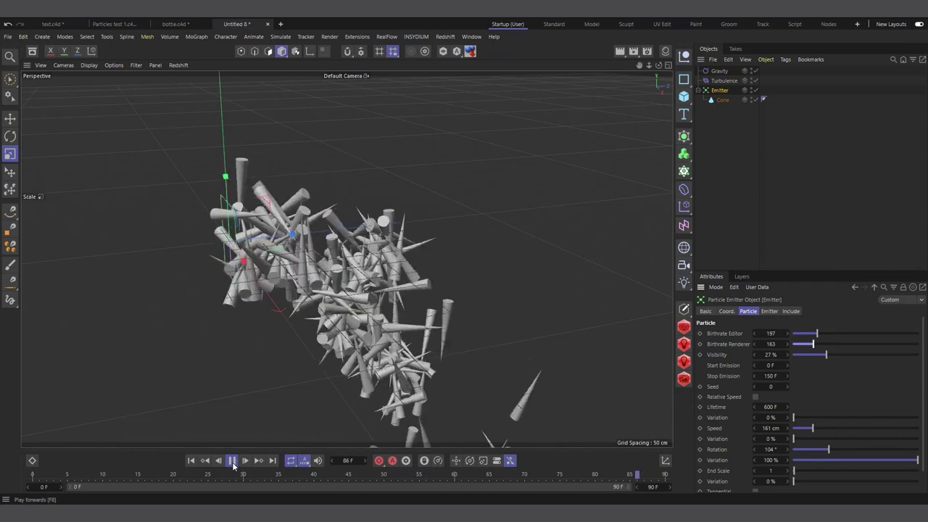
{"action": "left_click", "coordinate": [620, 52]}
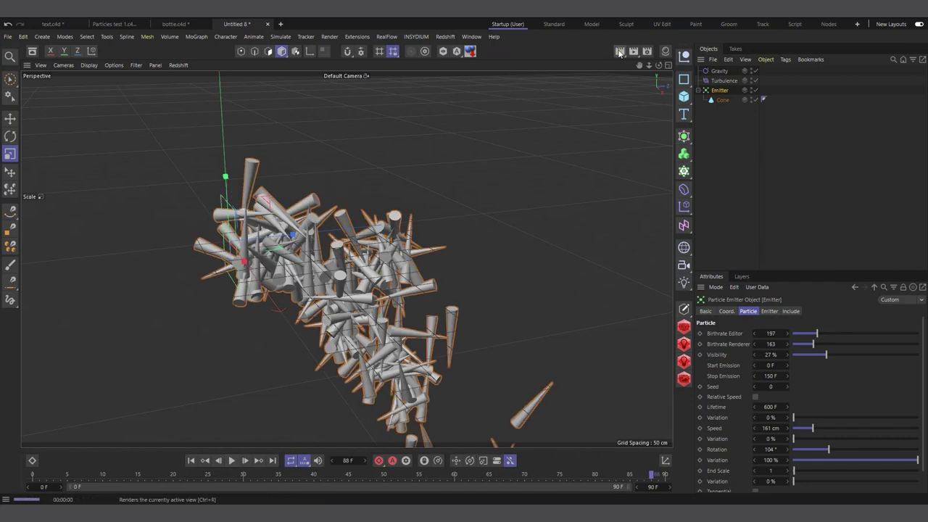
- Scale the Cone down to about 77.8 cm high with a 6.5 cm bottom radius, and replay the emission from the start
{"action": "left_click", "coordinate": [721, 100]}
{"action": "left_click_drag", "start_coordinate": [449, 195], "coordinate": [392, 376]}
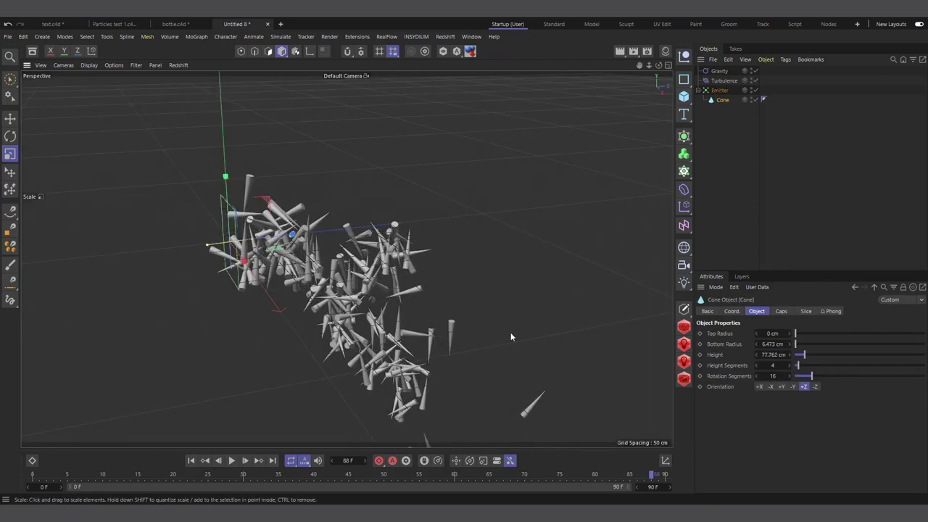
{"action": "left_click", "coordinate": [191, 460]}
{"action": "left_click", "coordinate": [231, 460]}
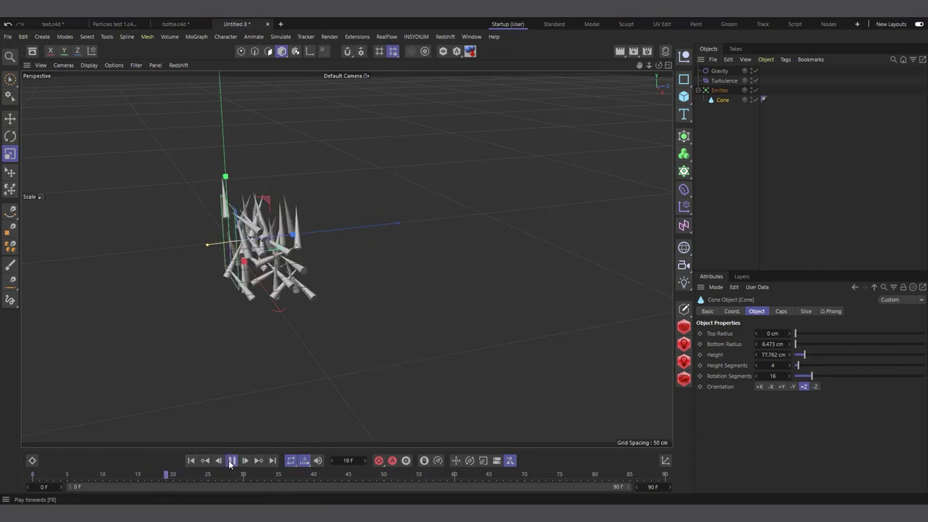
{"action": "left_click", "coordinate": [231, 460]}
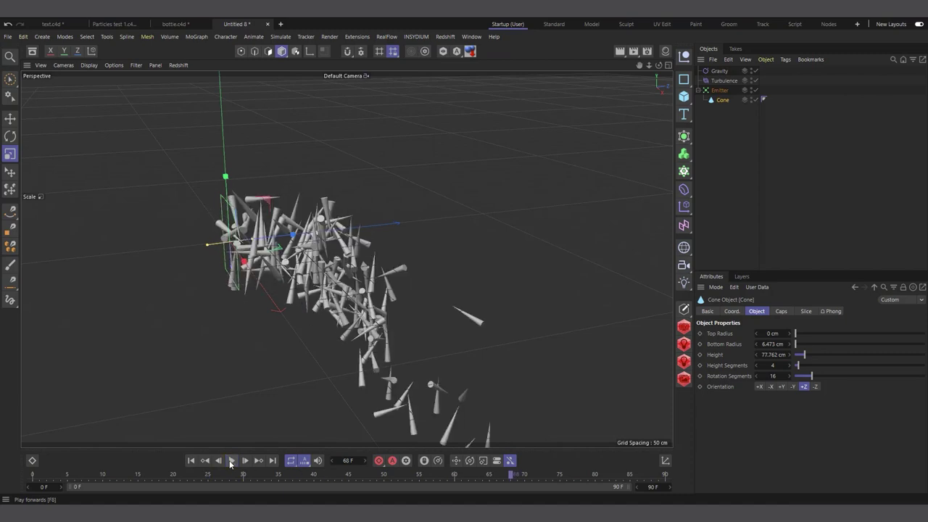
- Enable Tangential in the Emitter's particle settings, replay the emission, and return to the first frame
{"action": "left_click", "coordinate": [720, 91]}
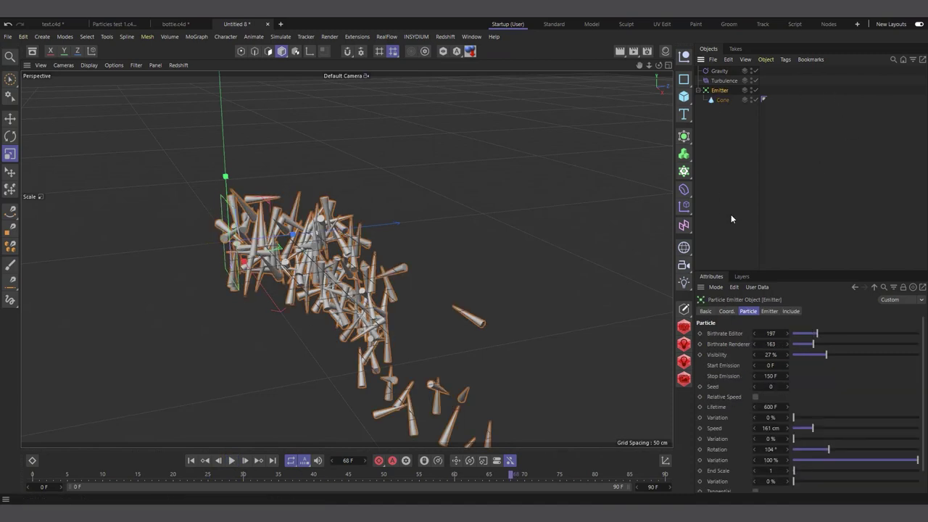
{"action": "scroll", "coordinate": [716, 406], "scroll_direction": "down", "scroll_amount": 1}
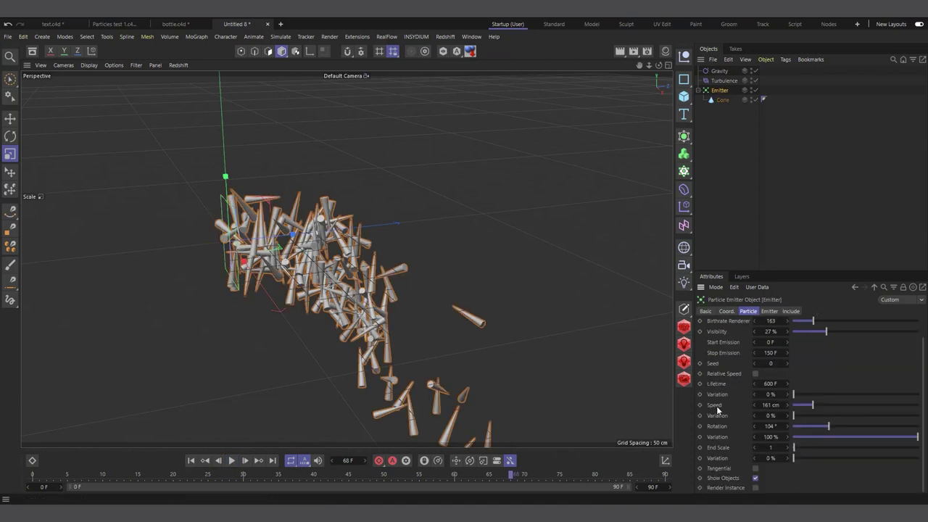
{"action": "left_click", "coordinate": [755, 476]}
{"action": "left_click", "coordinate": [756, 468]}
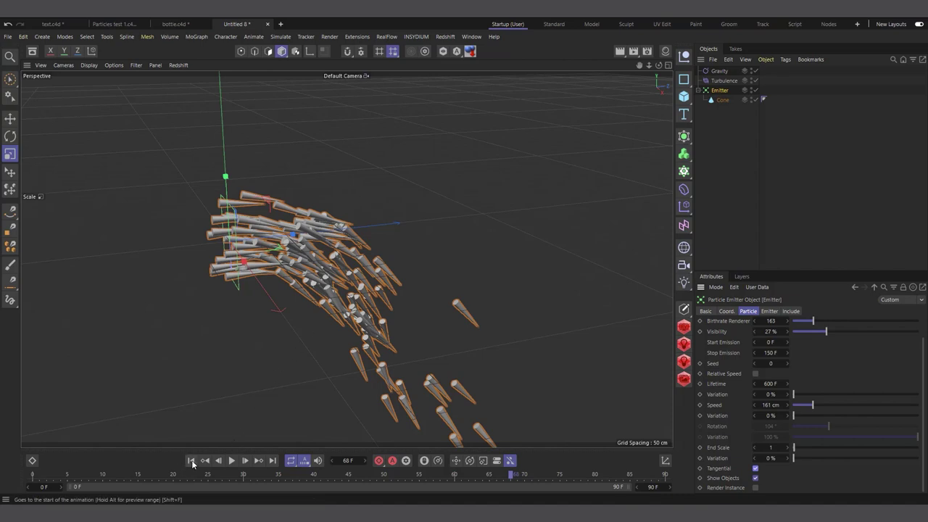
{"action": "left_click", "coordinate": [192, 461]}
{"action": "left_click", "coordinate": [232, 461]}
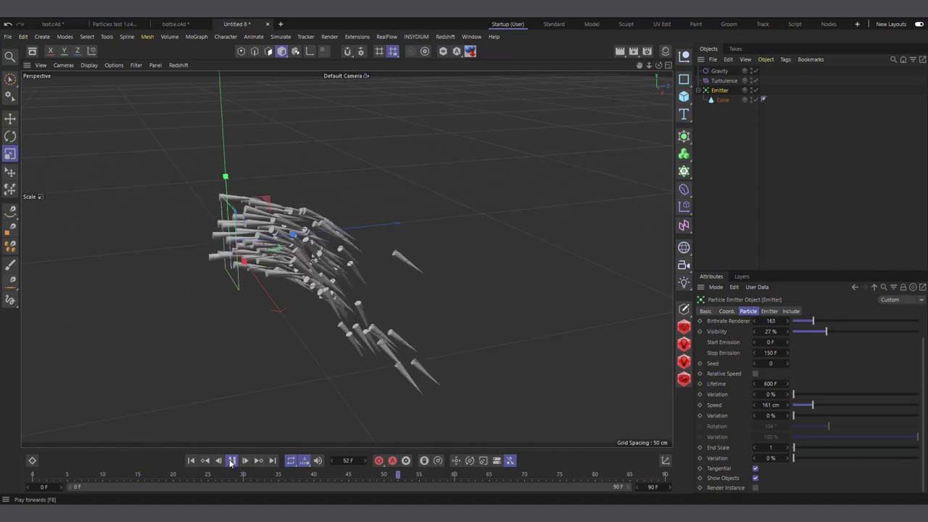
{"action": "key", "text": "F8"}
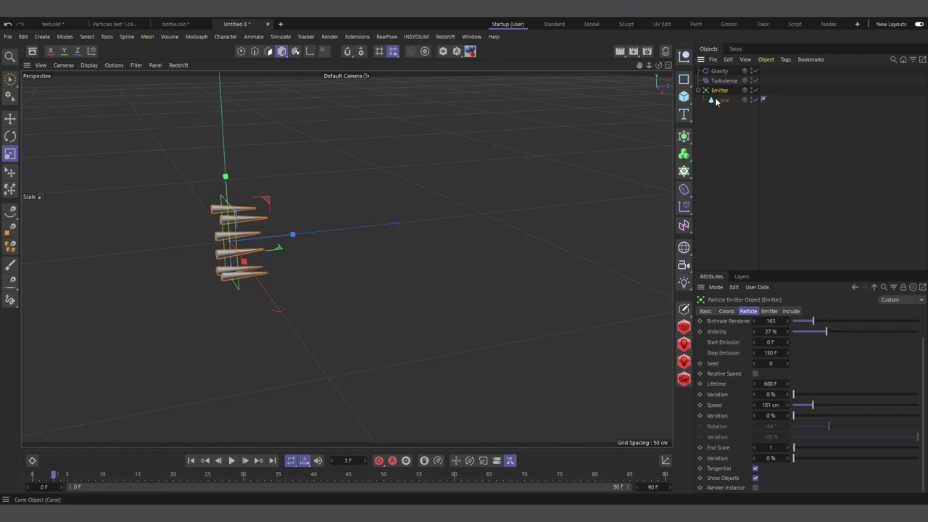
{"action": "left_click", "coordinate": [190, 460]}
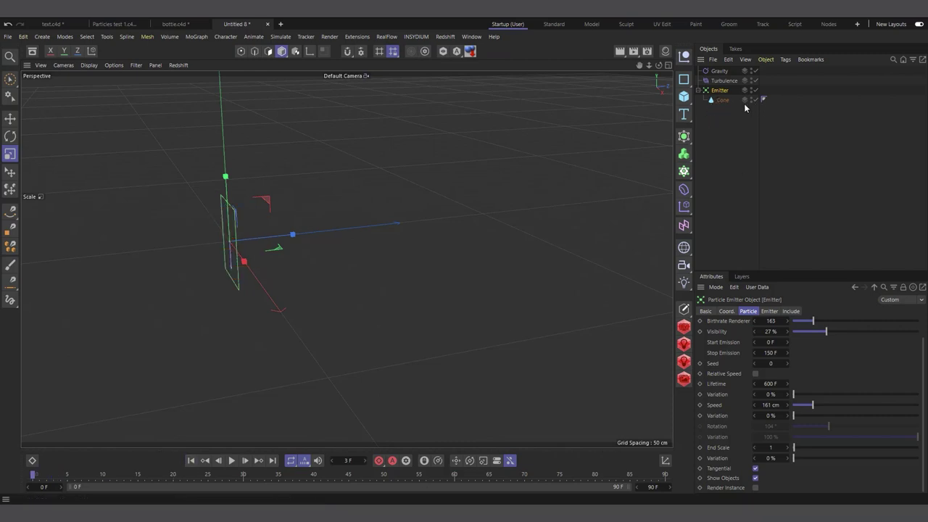
- Add a Sphere scaled down to a 10.9 cm radius, nest it under the Emitter, and play the mixed emission
{"action": "left_click", "coordinate": [721, 99]}
{"action": "left_click", "coordinate": [690, 95]}
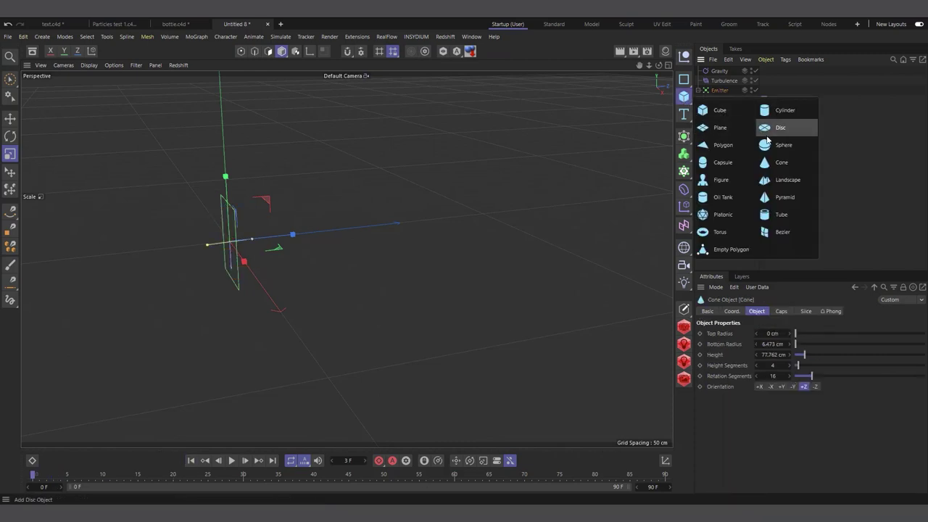
{"action": "left_click", "coordinate": [786, 128]}
{"action": "left_click_drag", "start_coordinate": [562, 133], "coordinate": [217, 214]}
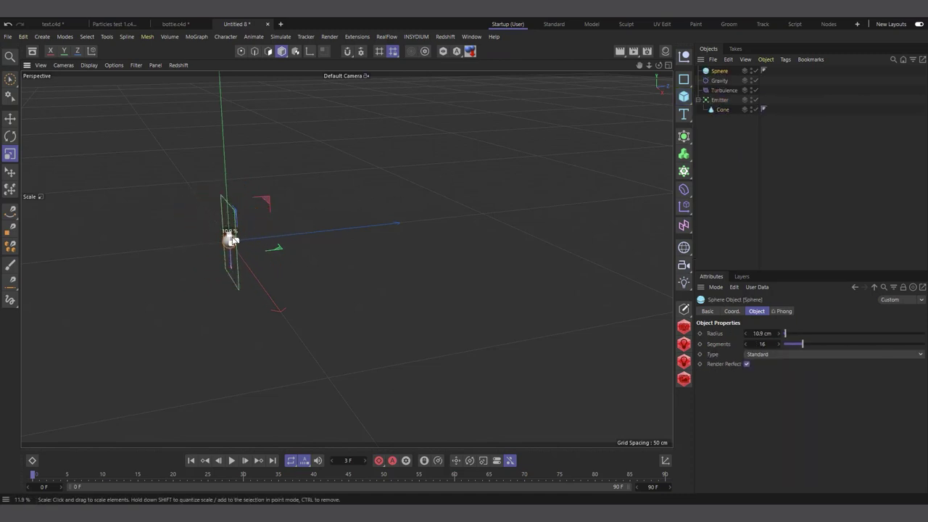
{"action": "left_click_drag", "start_coordinate": [720, 72], "coordinate": [720, 100]}
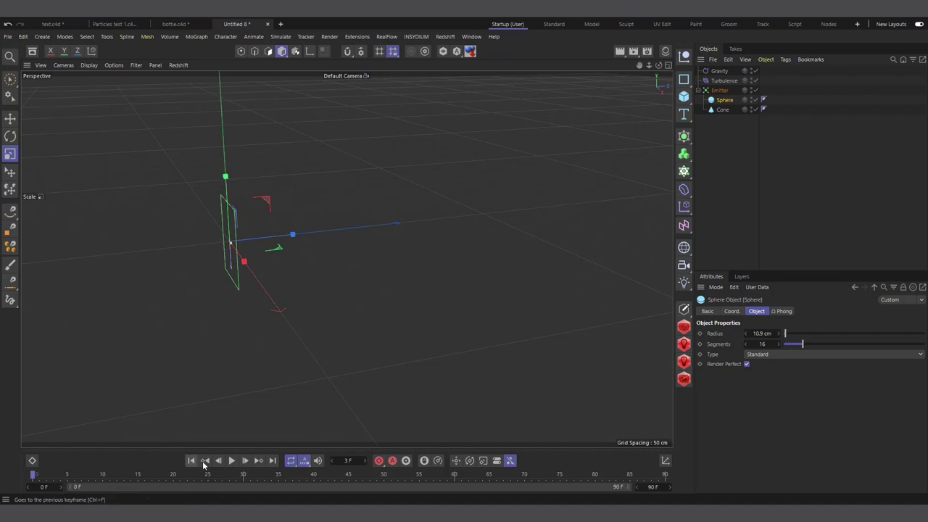
{"action": "left_click", "coordinate": [232, 461]}
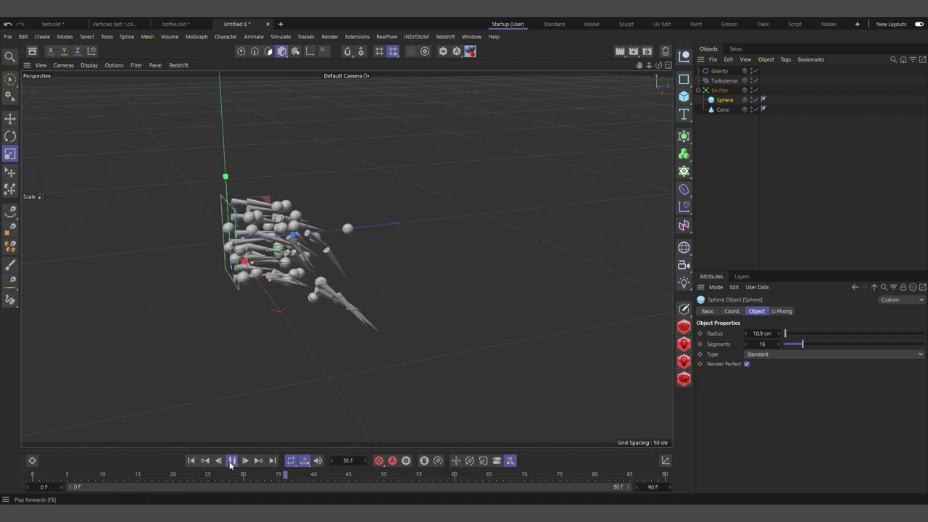
{"action": "left_click", "coordinate": [232, 460]}
- Add a Tube scaled down to a 25.7 cm outer radius, nest it under the Emitter, and continue playing the emission
{"action": "left_click", "coordinate": [685, 97]}
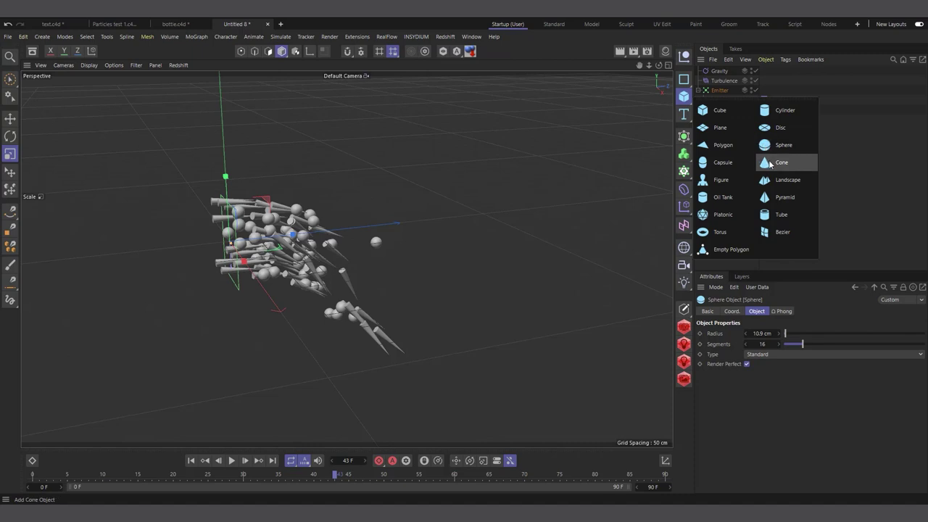
{"action": "left_click", "coordinate": [772, 214]}
{"action": "left_click_drag", "start_coordinate": [438, 215], "coordinate": [305, 219]}
{"action": "left_click_drag", "start_coordinate": [716, 73], "coordinate": [725, 100]}
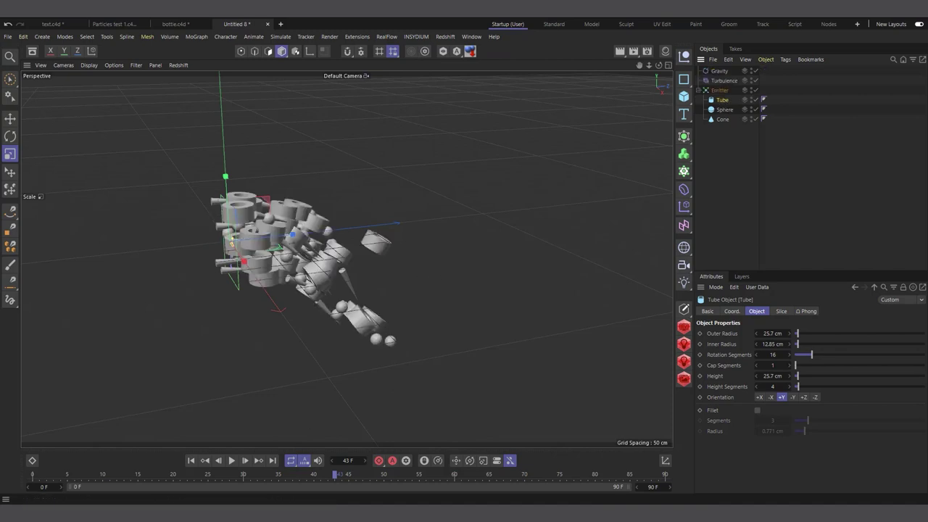
{"action": "left_click", "coordinate": [231, 461]}
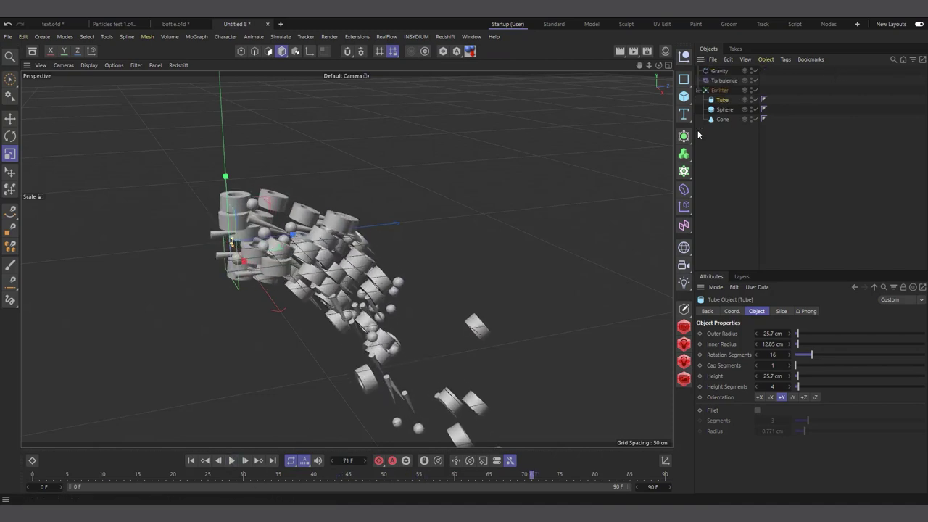
- Delete the Tube, Sphere and Cone under the Emitter and return to the first frame
{"action": "left_click_drag", "start_coordinate": [728, 151], "coordinate": [709, 95]}
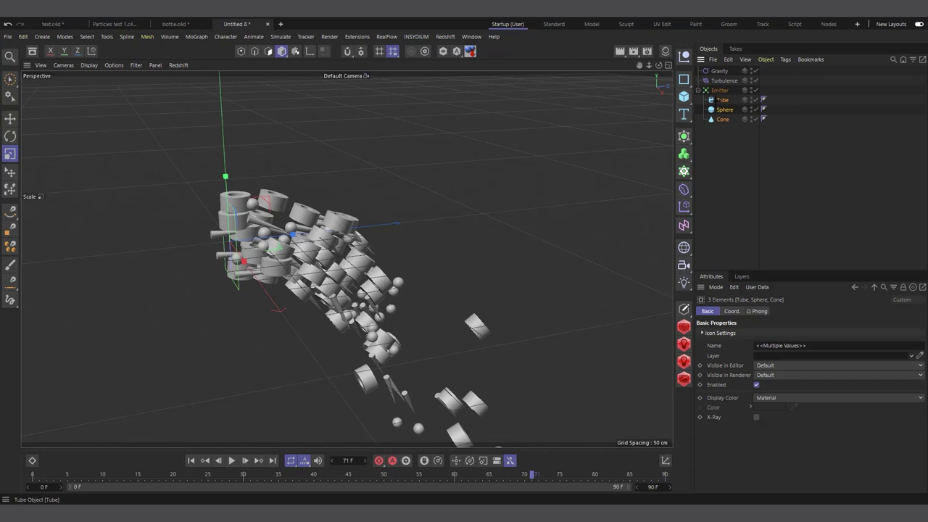
{"action": "key", "text": "Delete"}
{"action": "left_click", "coordinate": [719, 91]}
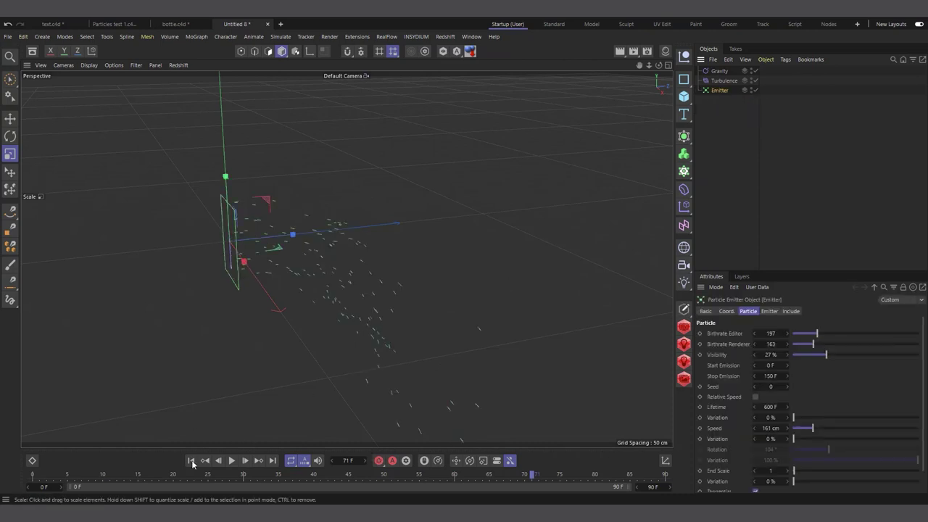
{"action": "left_click", "coordinate": [191, 461]}
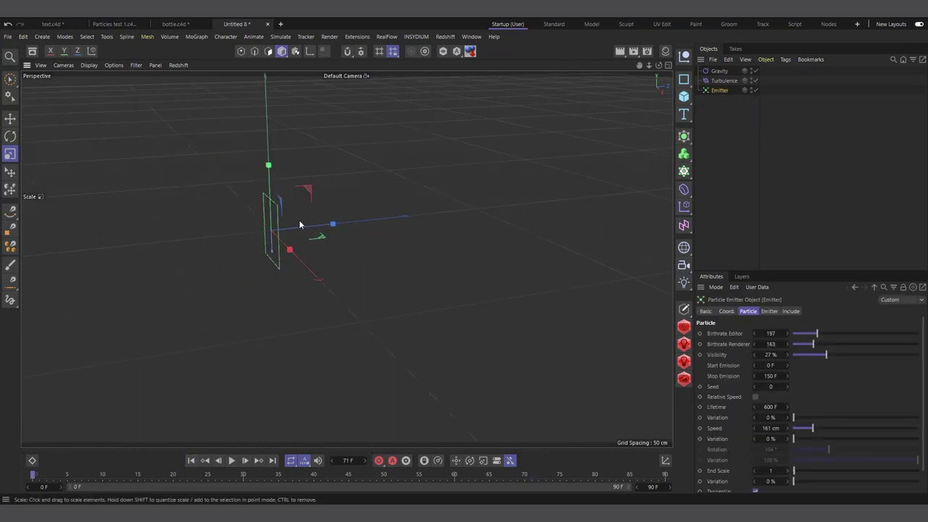
- Add a MoGraph Cloner to the scene
{"action": "scroll", "coordinate": [145, 259], "scroll_direction": "down", "scroll_amount": 3}
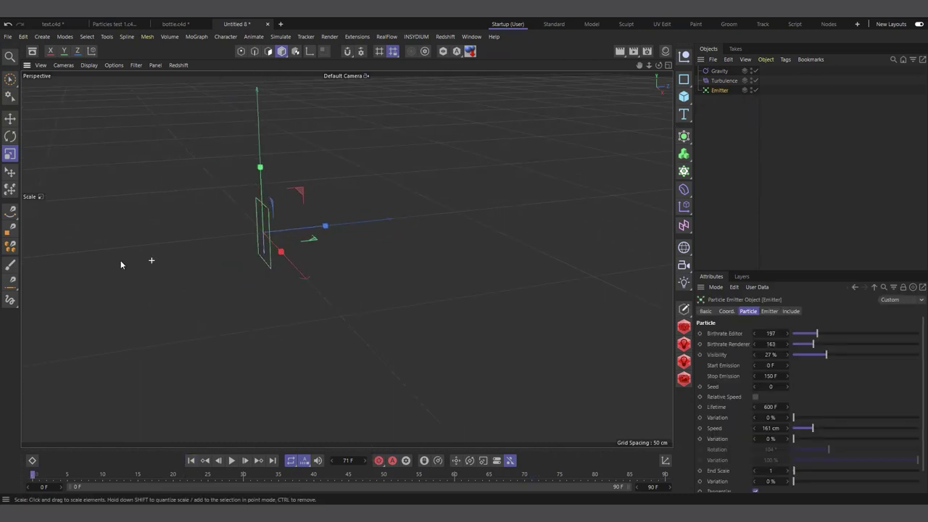
{"action": "left_click", "coordinate": [683, 171]}
{"action": "left_click", "coordinate": [721, 186]}
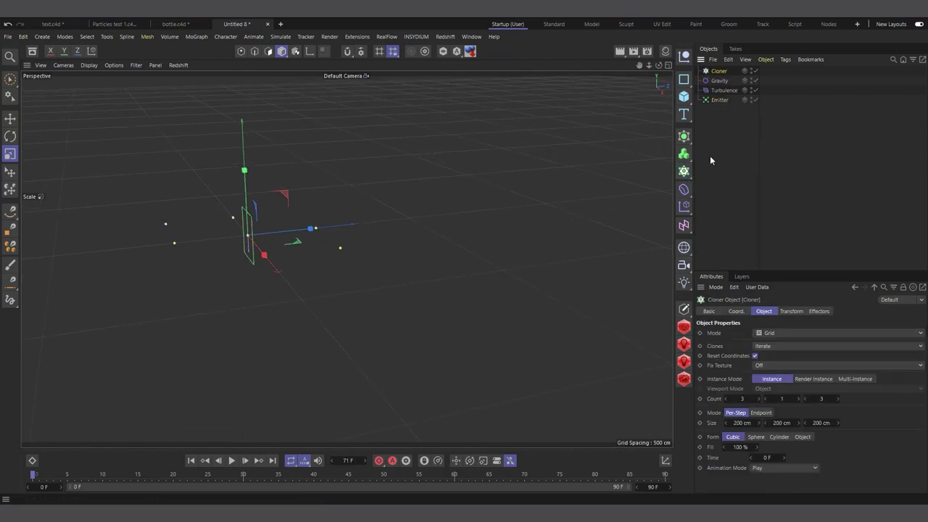
- Add a Cone, scale it down to a small size, and nest it under the Cloner
{"action": "left_click", "coordinate": [684, 96]}
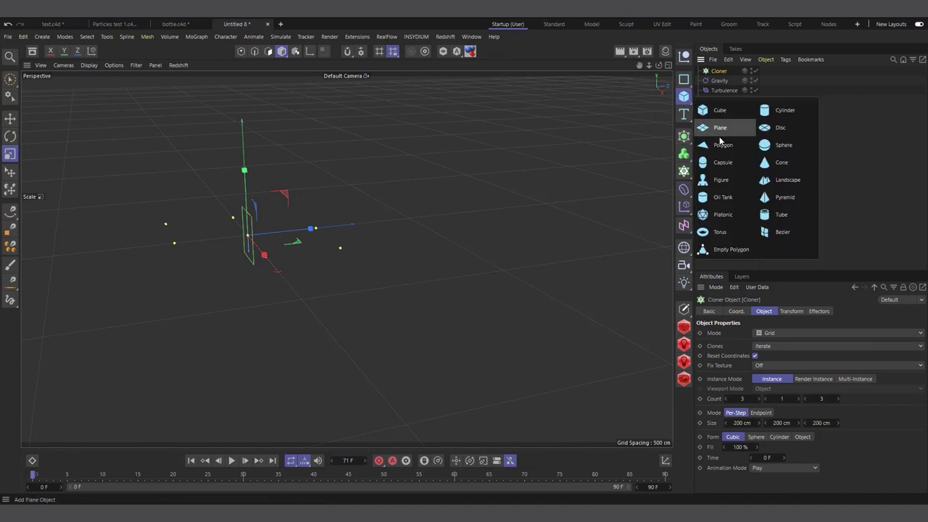
{"action": "left_click", "coordinate": [770, 169]}
{"action": "left_click_drag", "start_coordinate": [366, 249], "coordinate": [80, 360]}
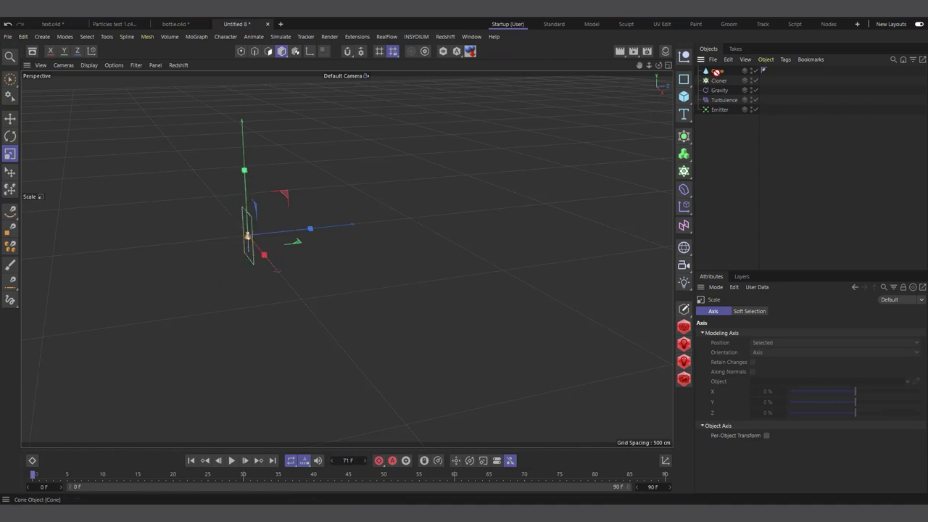
{"action": "left_click_drag", "start_coordinate": [722, 87], "coordinate": [725, 81]}
- Set the Cloner's mode to Object and link the Emitter as its source object
{"action": "left_click", "coordinate": [719, 71]}
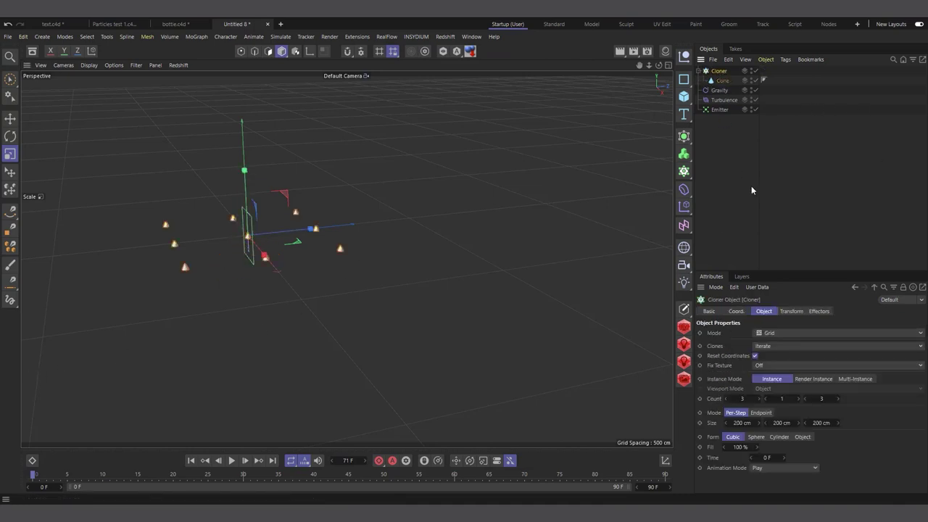
{"action": "left_click", "coordinate": [754, 337]}
{"action": "left_click", "coordinate": [777, 352]}
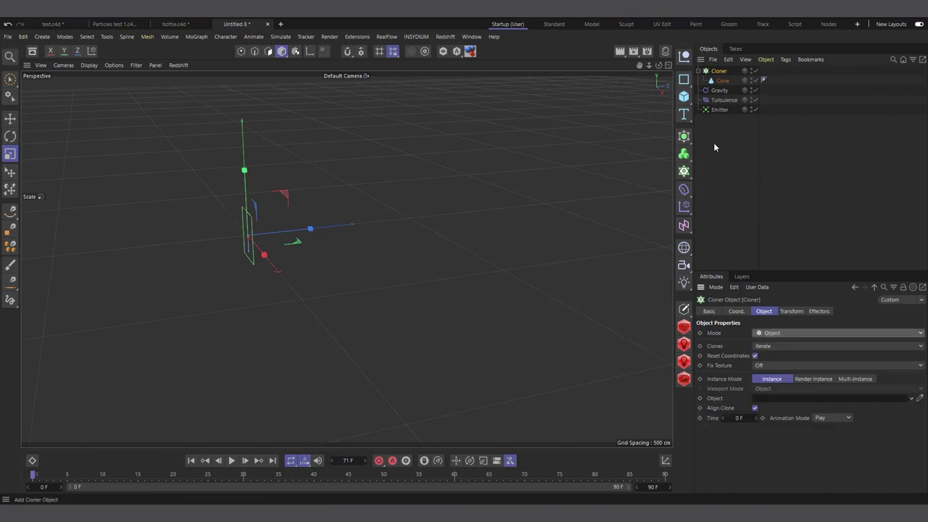
{"action": "left_click_drag", "start_coordinate": [716, 111], "coordinate": [760, 398]}
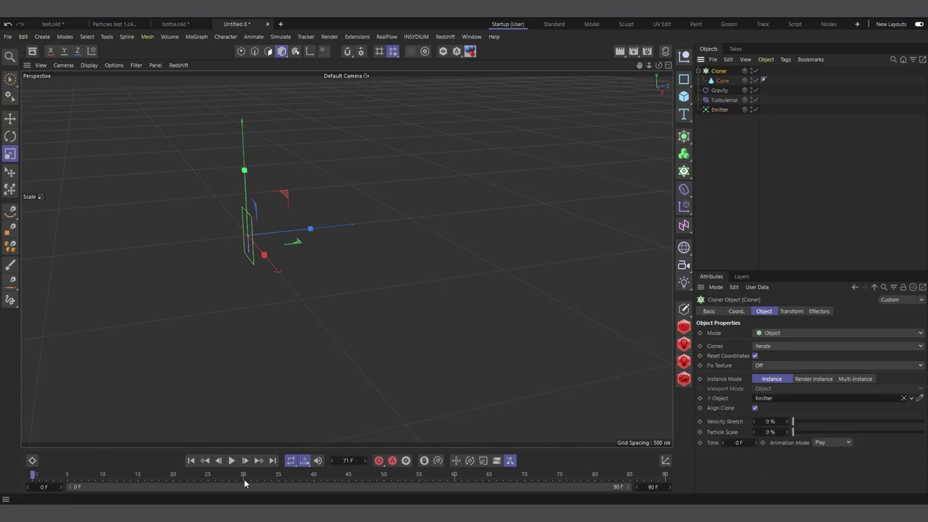
- Play the emission of cloned cones twice, returning to the first frame in between
{"action": "left_click", "coordinate": [230, 460]}
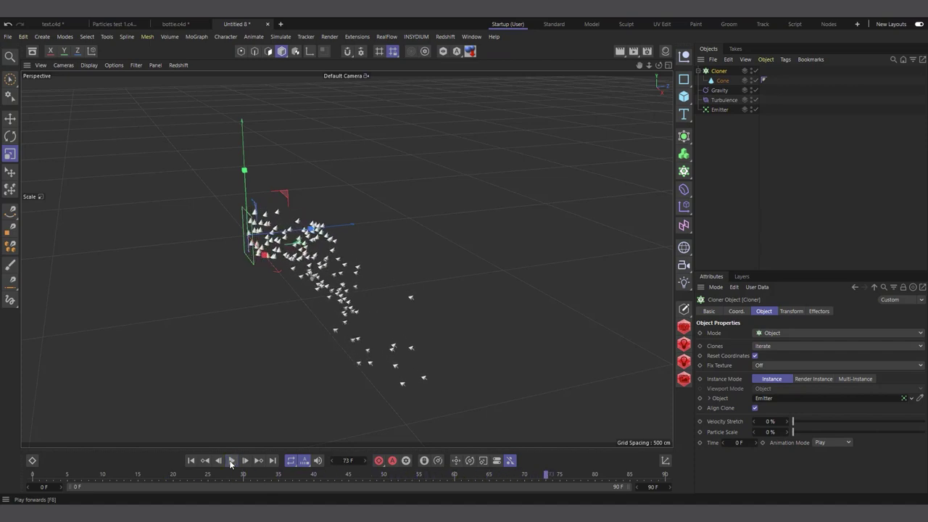
{"action": "left_click", "coordinate": [230, 460]}
{"action": "left_click", "coordinate": [190, 460]}
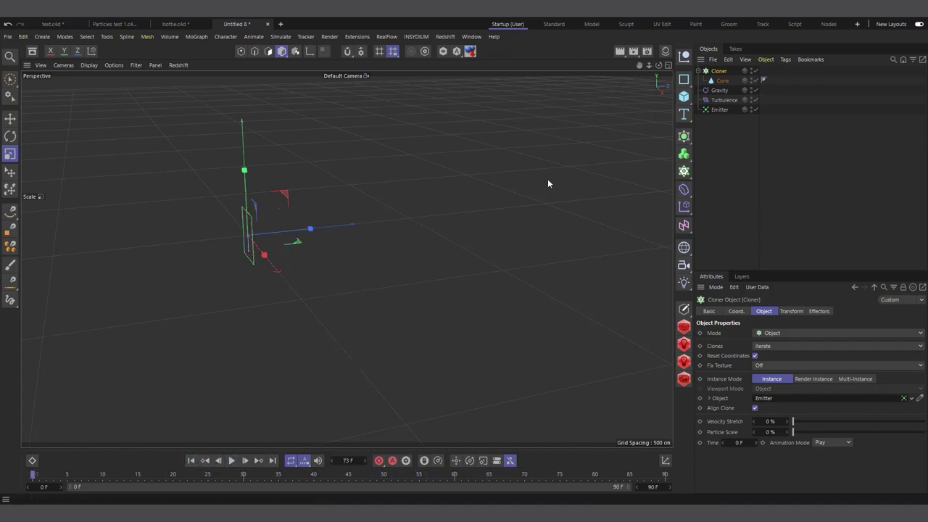
{"action": "scroll", "coordinate": [256, 222], "scroll_direction": "up", "scroll_amount": 1}
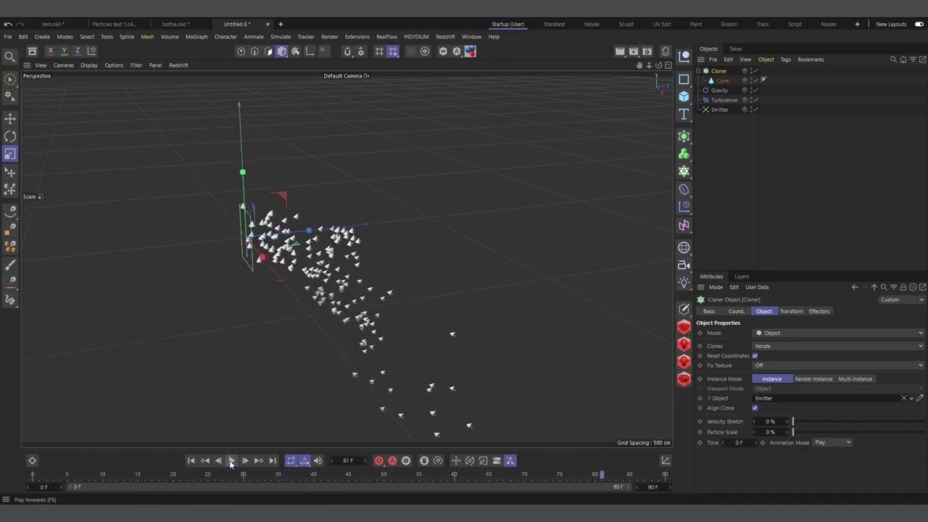
{"action": "left_click", "coordinate": [231, 461]}
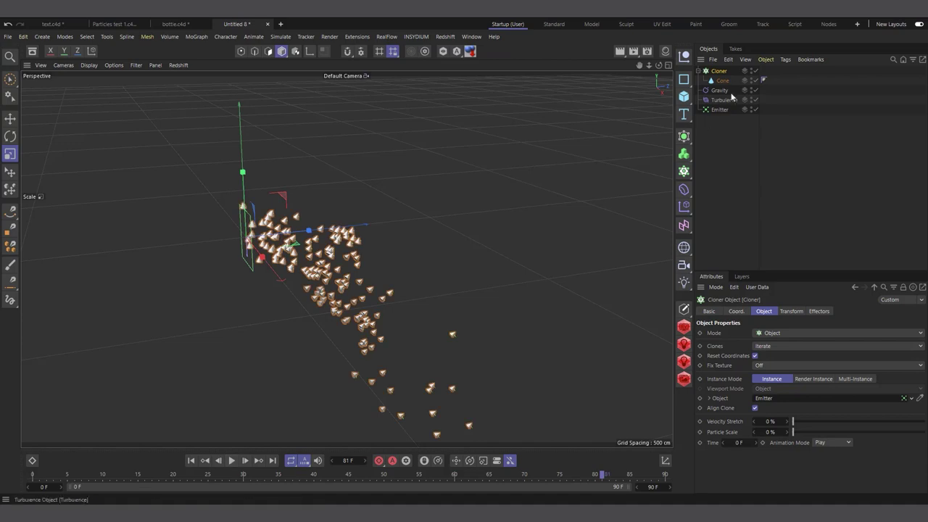
- Try a Random effector with the cloned cones, delete it, and reselect the Cloner
{"action": "left_click", "coordinate": [681, 208]}
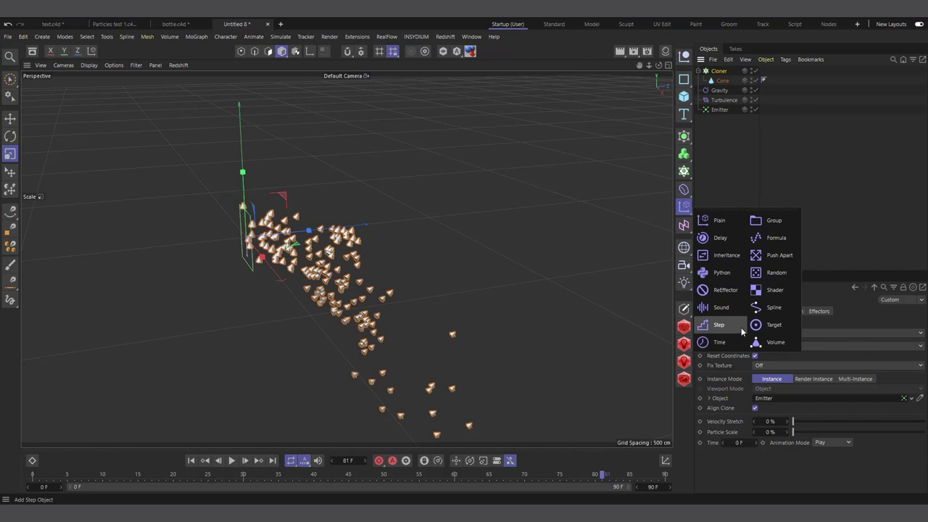
{"action": "left_click", "coordinate": [773, 273]}
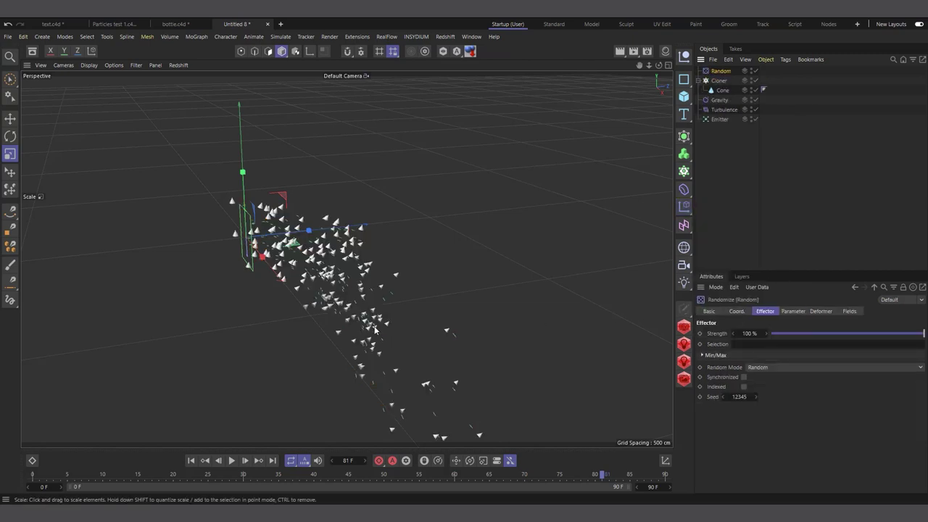
{"action": "key", "text": "Delete"}
{"action": "left_click", "coordinate": [719, 91]}
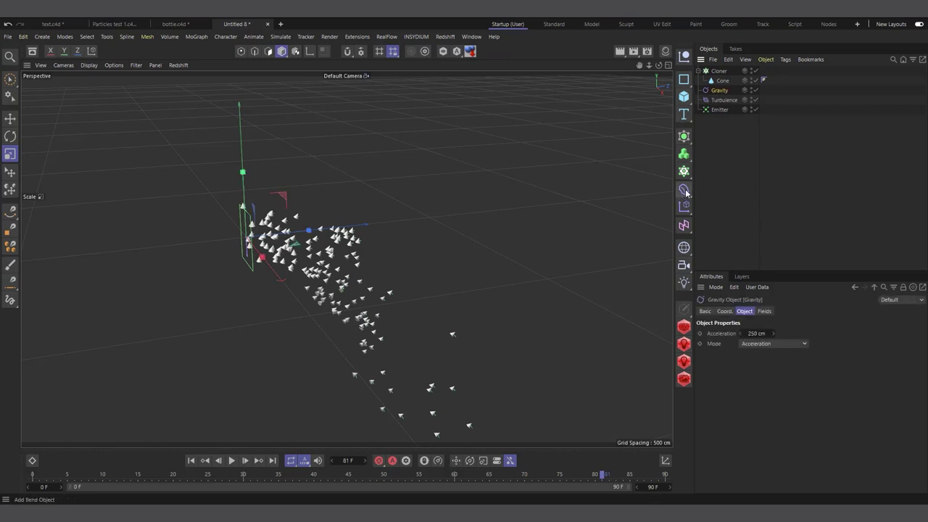
{"action": "left_click", "coordinate": [719, 70]}
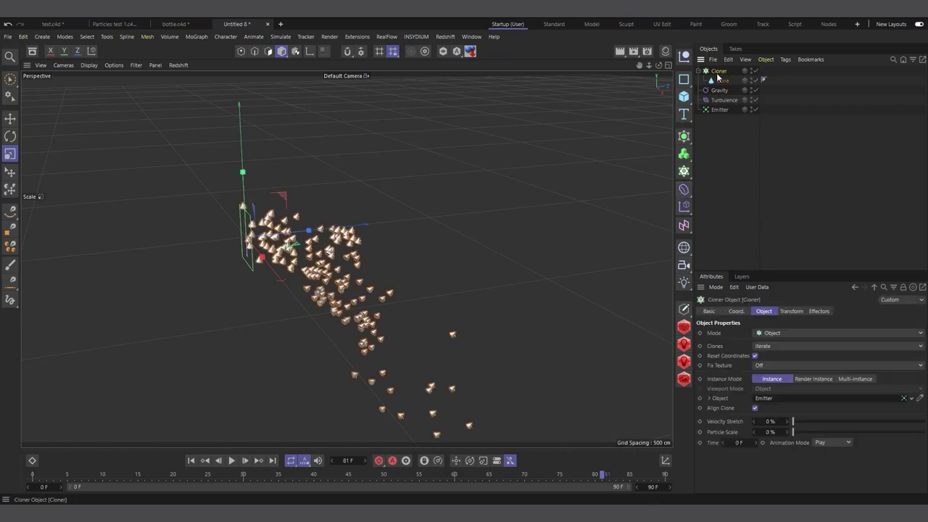
- Add a Field Force object from the simulation forces to the scene
{"action": "scroll", "coordinate": [367, 291], "scroll_direction": "down", "scroll_amount": 2}
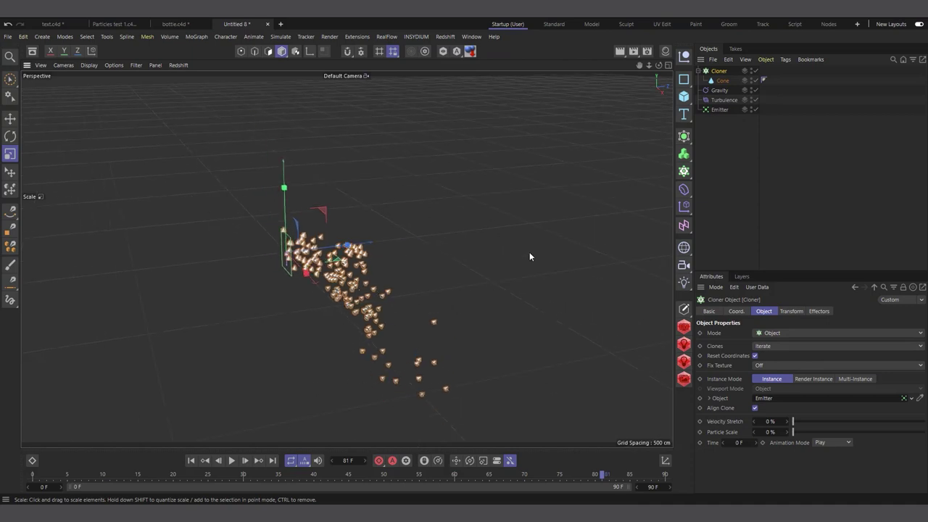
{"action": "left_click_drag", "start_coordinate": [444, 237], "coordinate": [312, 245], "text": "alt"}
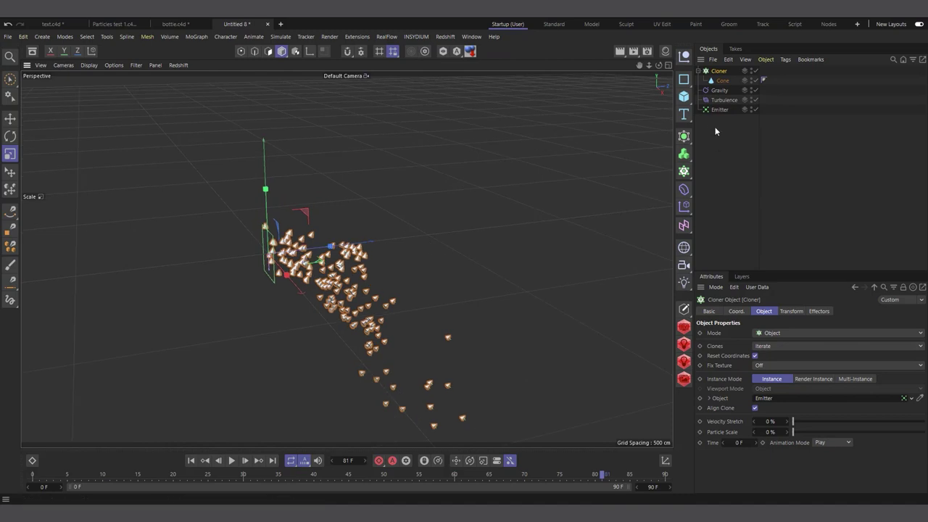
{"action": "left_click", "coordinate": [280, 37]}
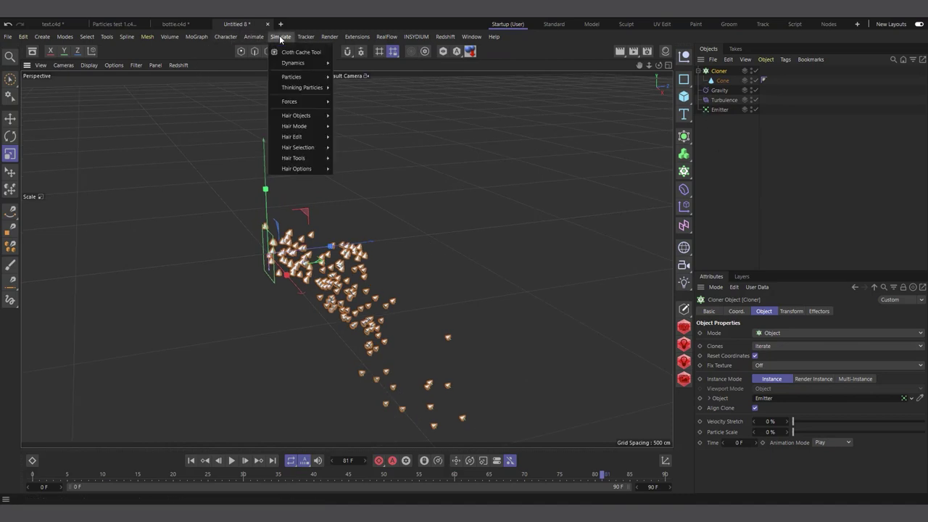
{"action": "mouse_move", "coordinate": [288, 103]}
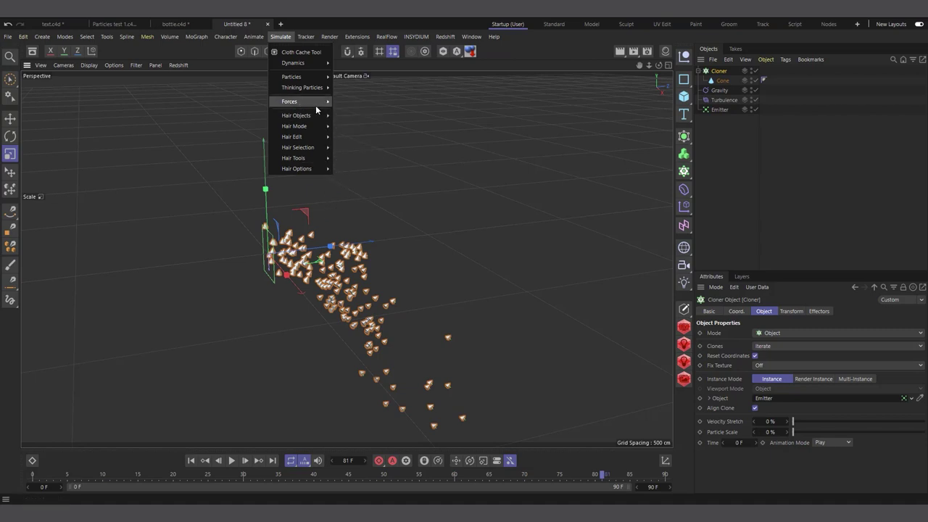
{"action": "mouse_move", "coordinate": [315, 105]}
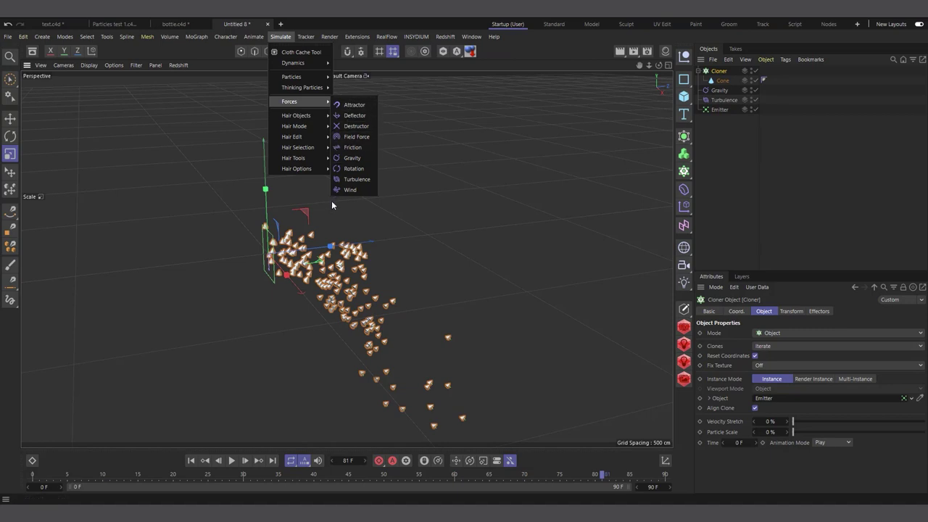
{"action": "left_click", "coordinate": [355, 137]}
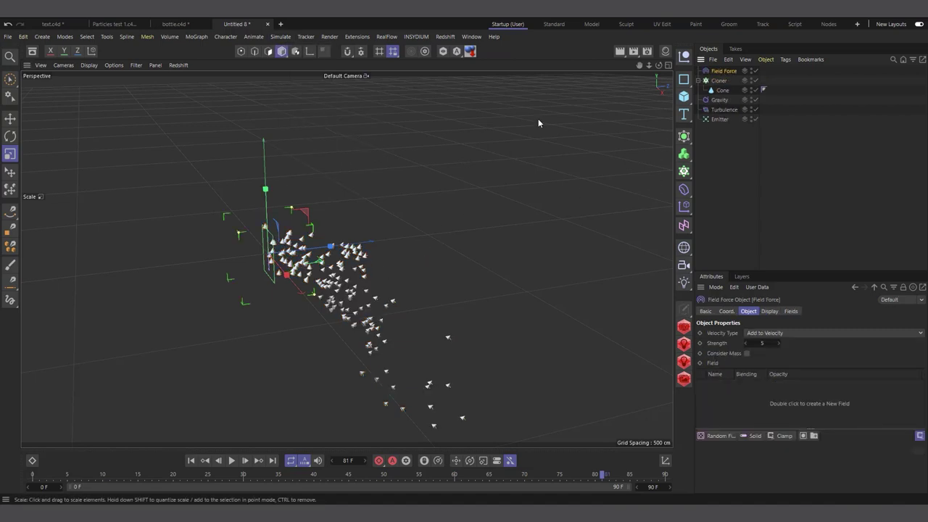
{"action": "left_click_drag", "start_coordinate": [659, 66], "coordinate": [674, 66]}
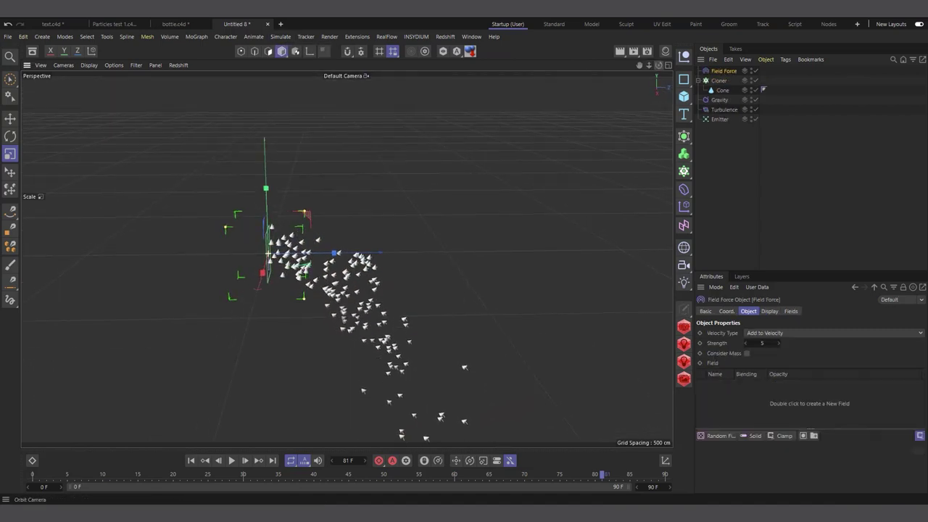
- Delete the Cloner, Gravity, Turbulence and Emitter, keeping only the Field Force
{"action": "left_click", "coordinate": [718, 81]}
{"action": "left_click", "coordinate": [698, 81]}
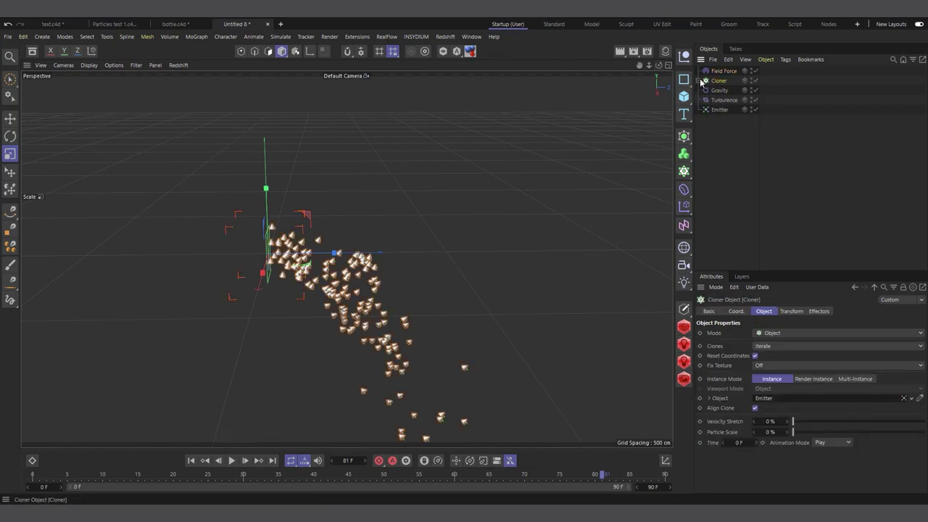
{"action": "left_click_drag", "start_coordinate": [725, 134], "coordinate": [707, 77]}
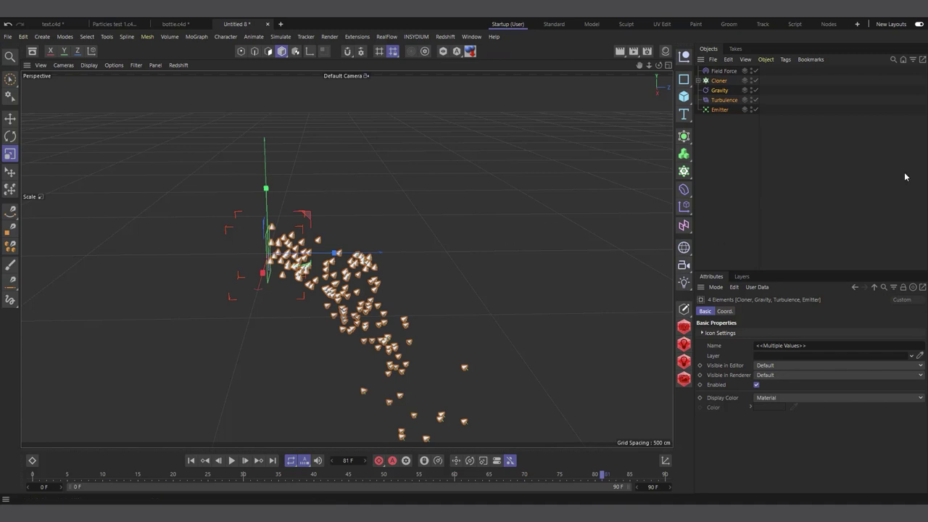
{"action": "left_click_drag", "start_coordinate": [727, 122], "coordinate": [718, 67]}
{"action": "key", "text": "Delete"}
{"action": "left_click", "coordinate": [718, 71]}
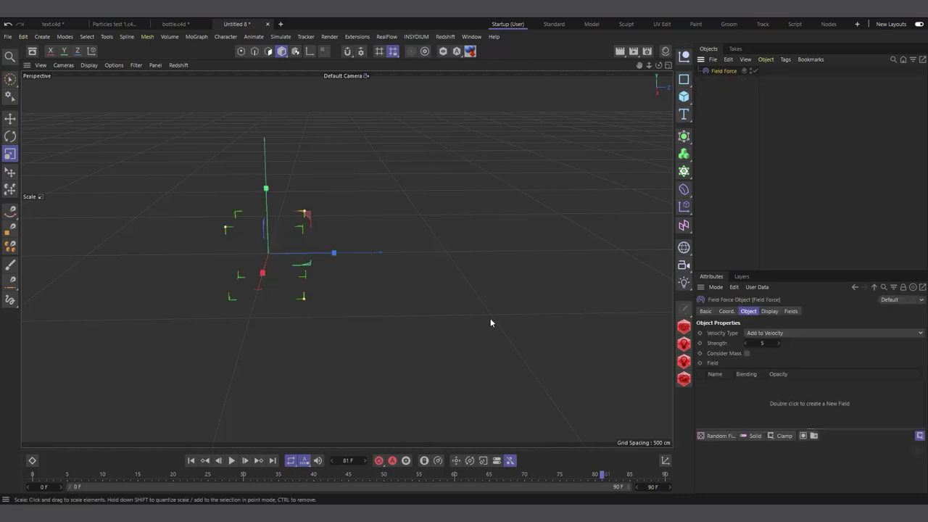
- Add a new particle Emitter at the Field Force and briefly play its emission
{"action": "left_click_drag", "start_coordinate": [491, 321], "coordinate": [261, 198], "text": "alt"}
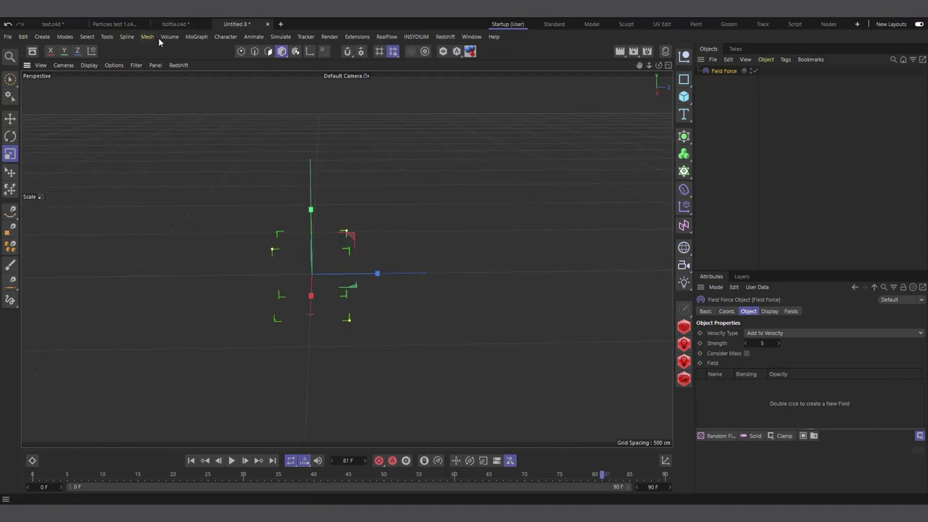
{"action": "left_click", "coordinate": [287, 39]}
{"action": "mouse_move", "coordinate": [303, 79]}
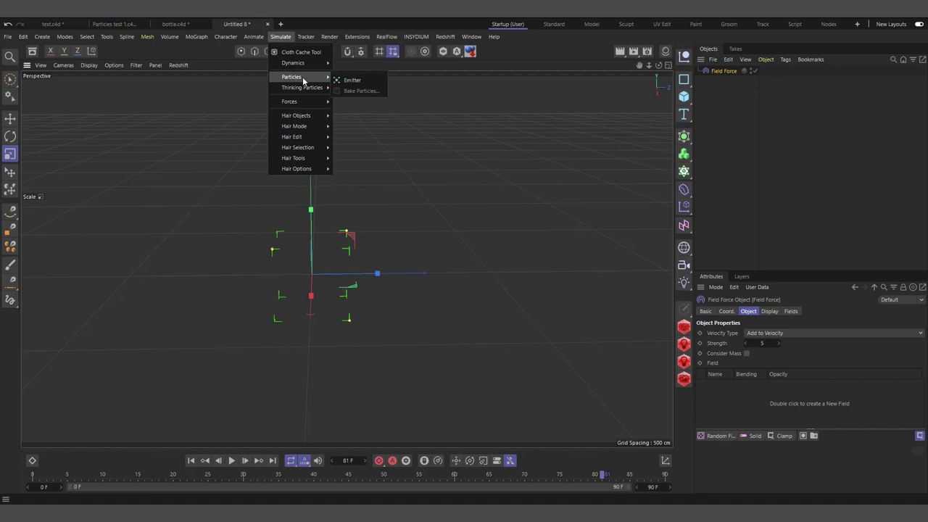
{"action": "left_click", "coordinate": [349, 81]}
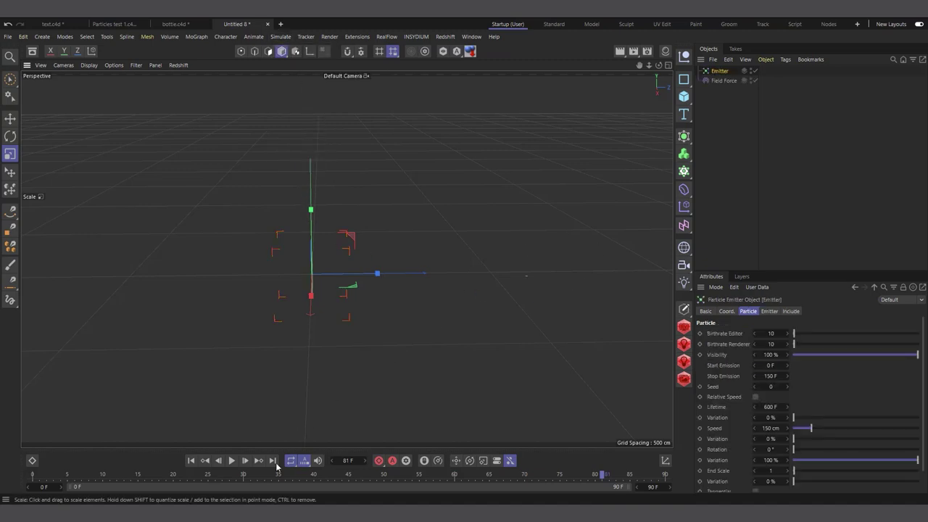
{"action": "left_click", "coordinate": [232, 460]}
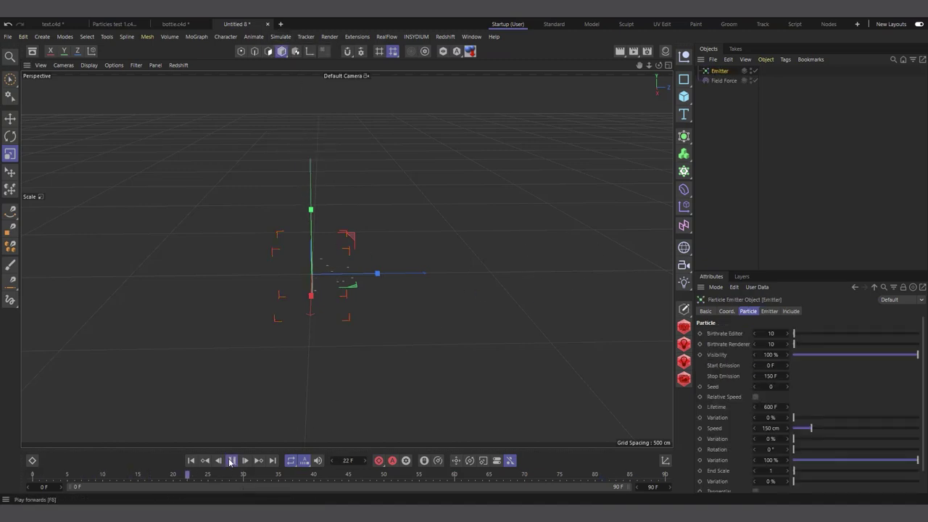
{"action": "left_click", "coordinate": [232, 460]}
{"action": "scroll", "coordinate": [309, 360], "scroll_direction": "up", "scroll_amount": 3}
{"action": "left_click_drag", "start_coordinate": [658, 64], "coordinate": [668, 87]}
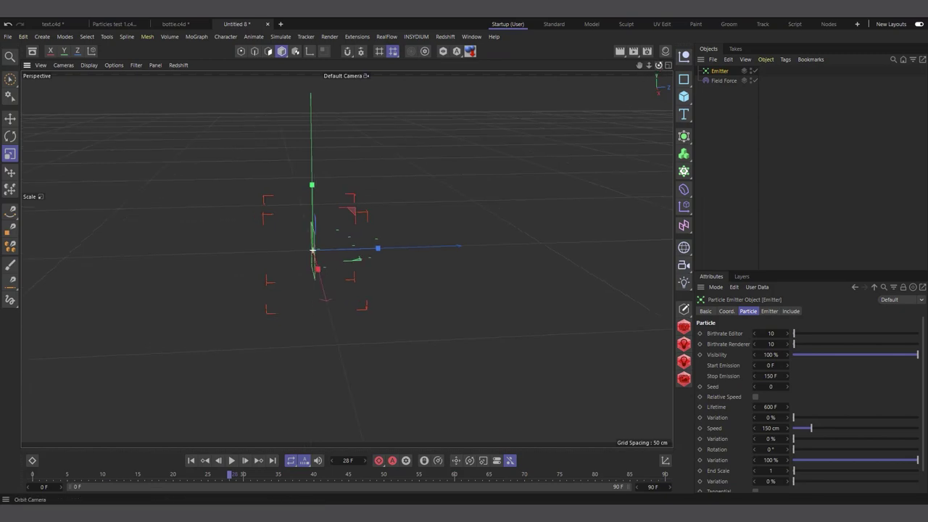
- Add a Random Field to the Field Force's field list and play the emission to preview it
{"action": "left_click", "coordinate": [722, 82]}
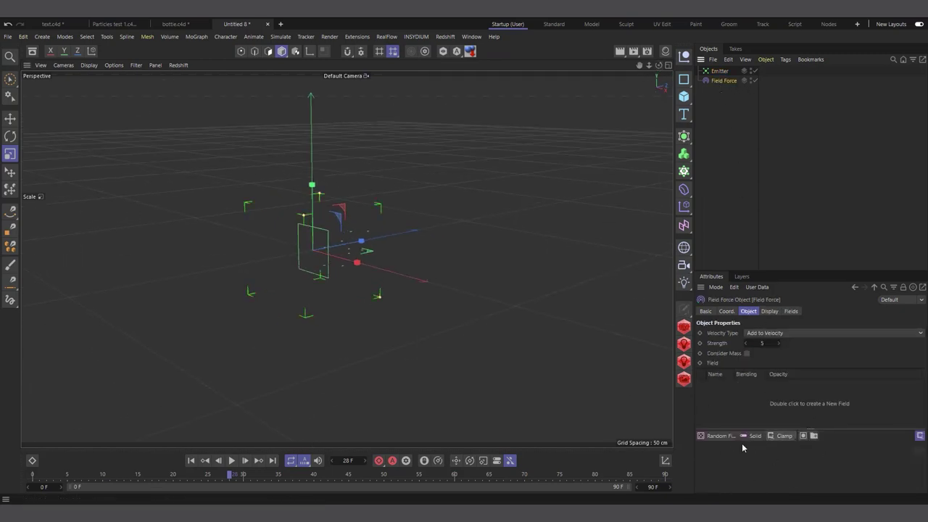
{"action": "left_click", "coordinate": [683, 225]}
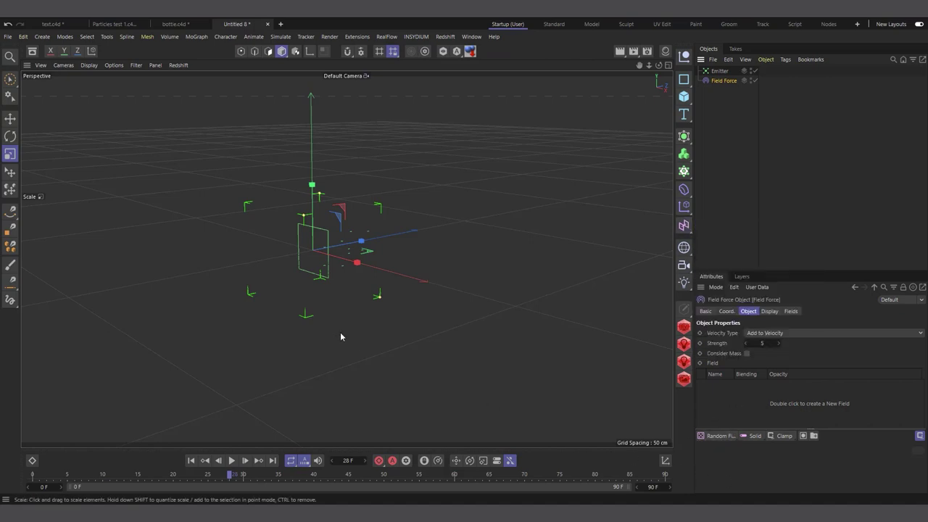
{"action": "left_click_drag", "start_coordinate": [340, 332], "coordinate": [348, 207], "text": "alt"}
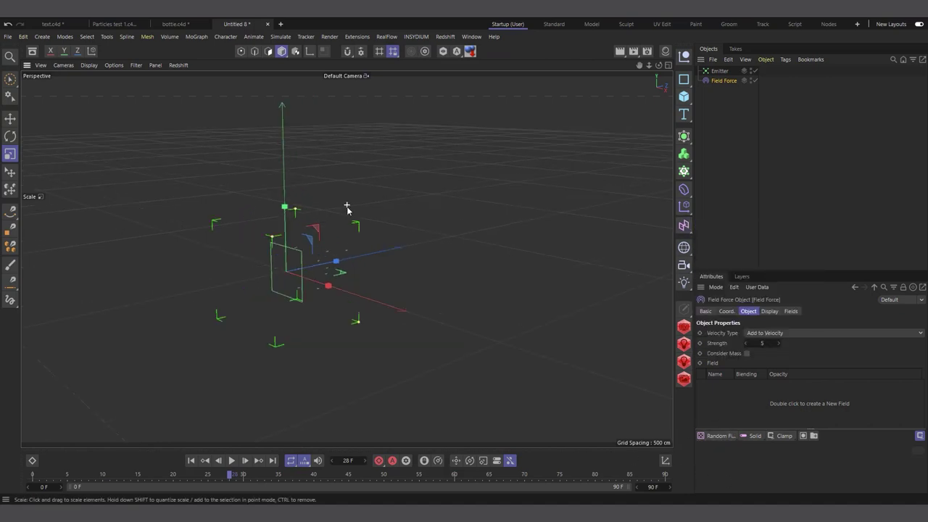
{"action": "left_click", "coordinate": [720, 437]}
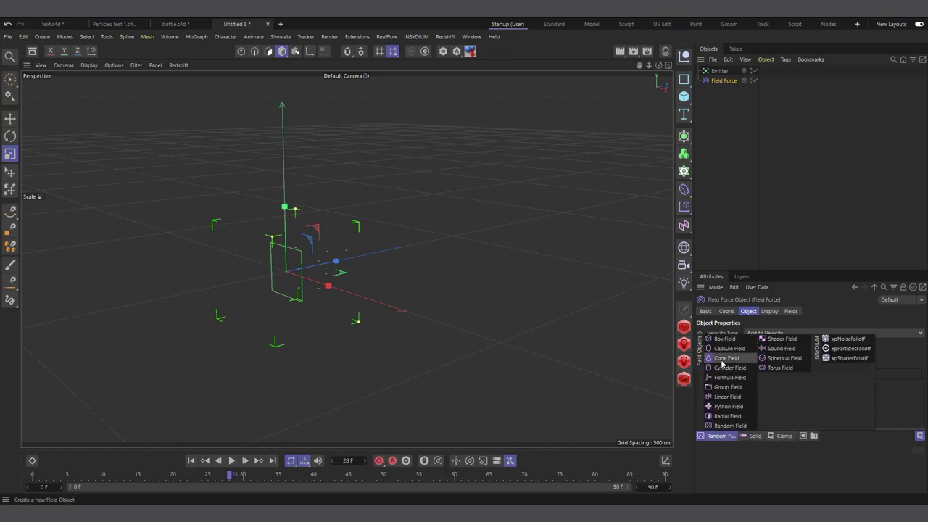
{"action": "left_click", "coordinate": [723, 438]}
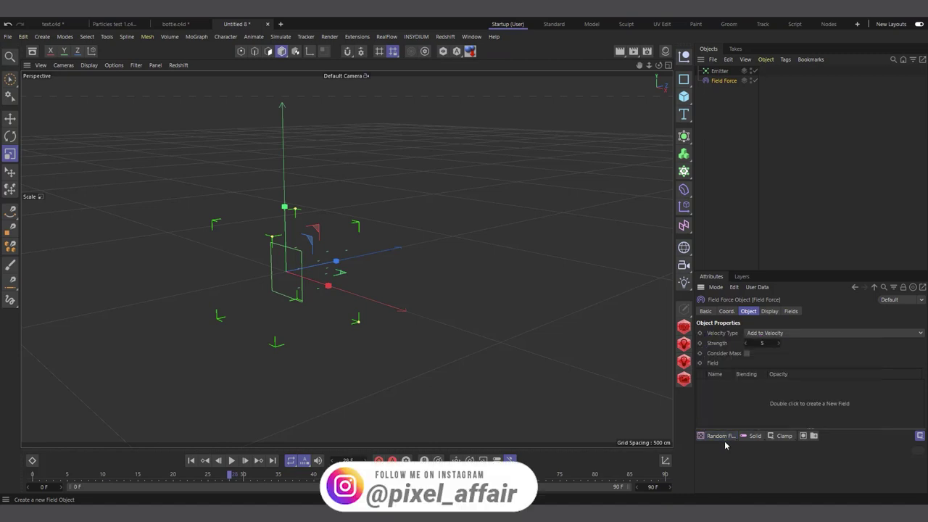
{"action": "left_click", "coordinate": [722, 437]}
{"action": "left_click", "coordinate": [732, 425]}
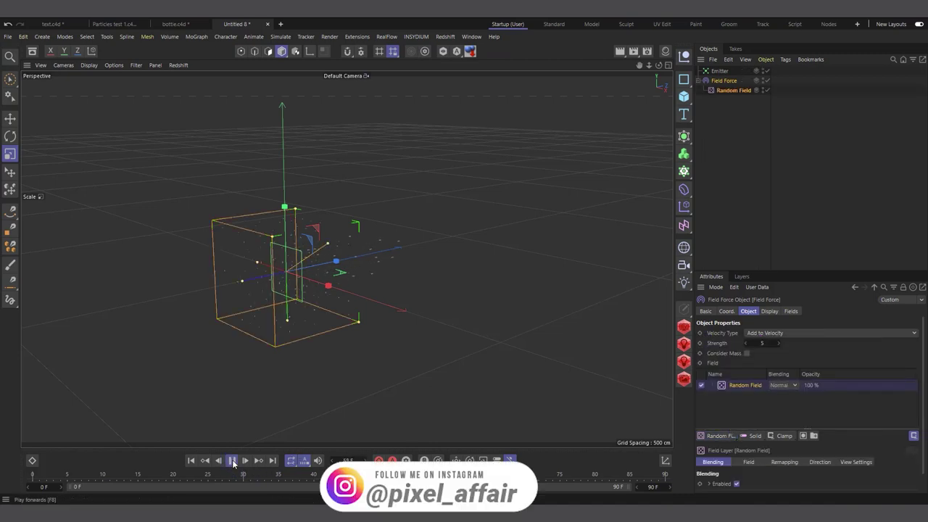
{"action": "left_click", "coordinate": [233, 462]}
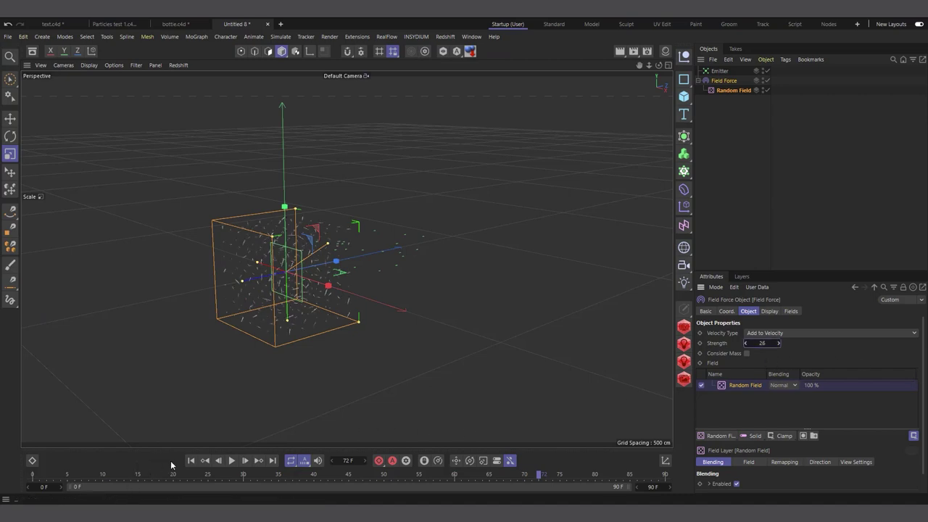
- Play the emission and view from the side how the Random Field affects the particles
{"action": "left_click", "coordinate": [231, 461]}
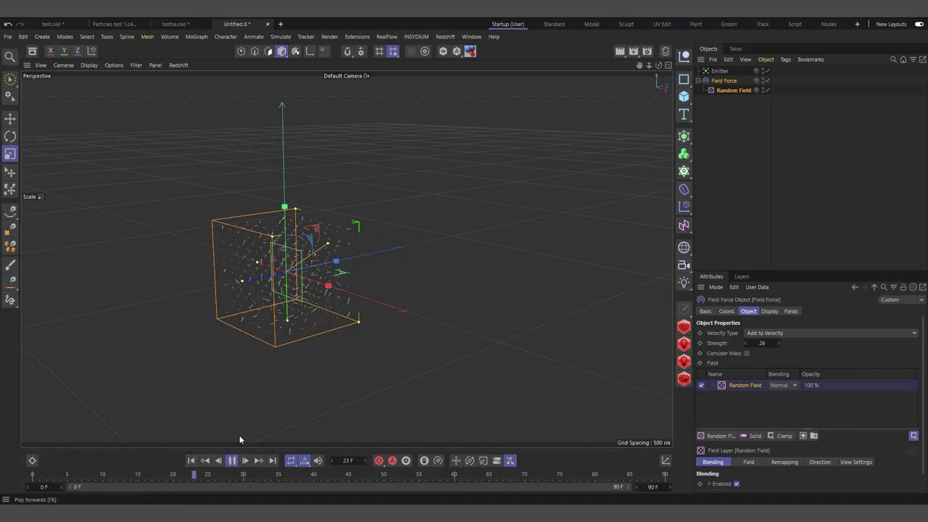
{"action": "left_click_drag", "start_coordinate": [239, 435], "coordinate": [253, 251], "text": "alt"}
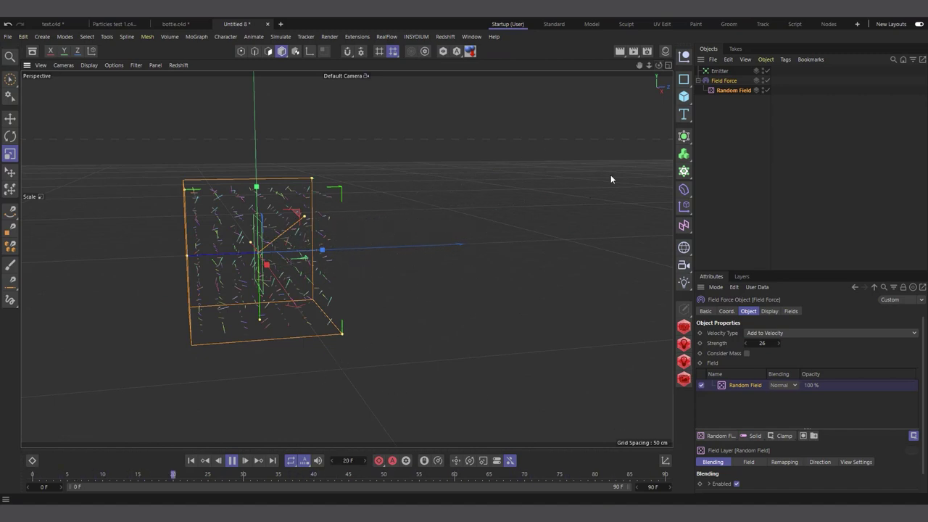
{"action": "left_click", "coordinate": [232, 460]}
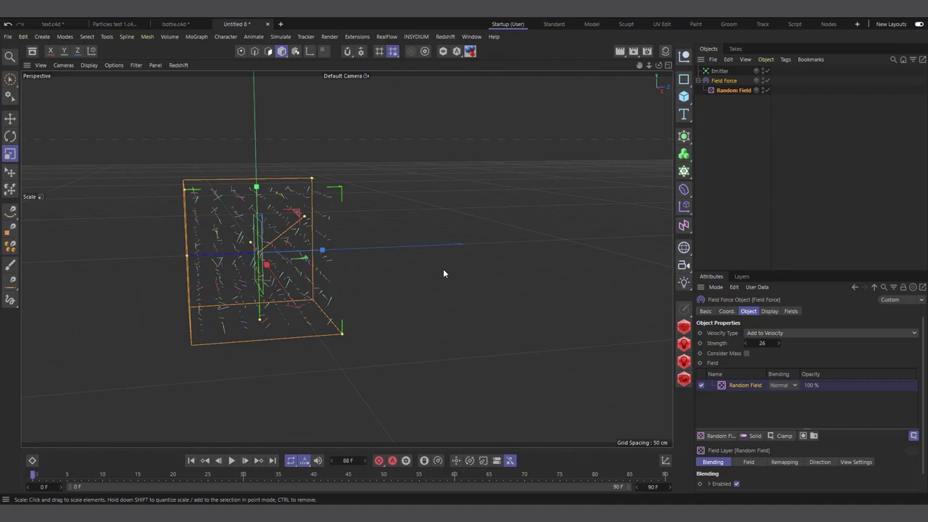
- Delete the Random Field from the Field Force, leaving its field list empty
{"action": "left_click", "coordinate": [735, 91]}
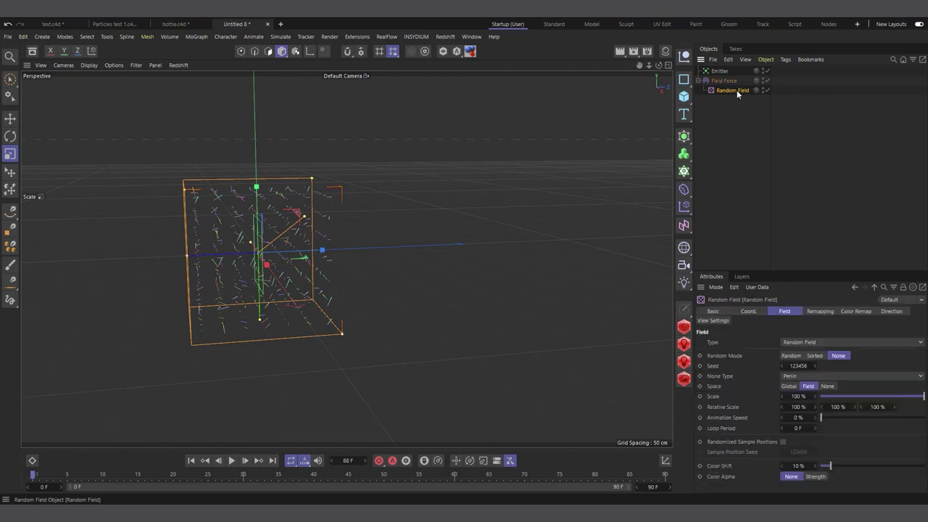
{"action": "key", "text": "Delete"}
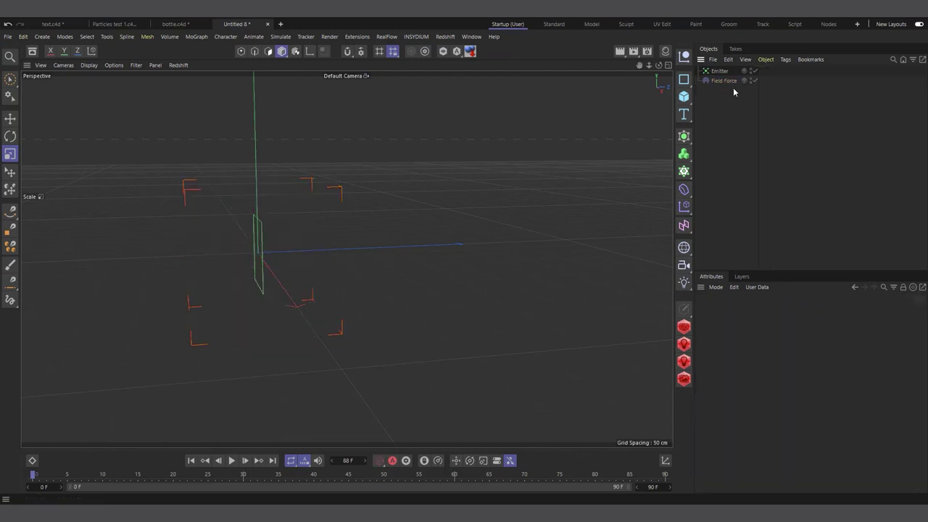
{"action": "left_click", "coordinate": [723, 81]}
{"action": "scroll", "coordinate": [115, 328], "scroll_direction": "down", "scroll_amount": 2}
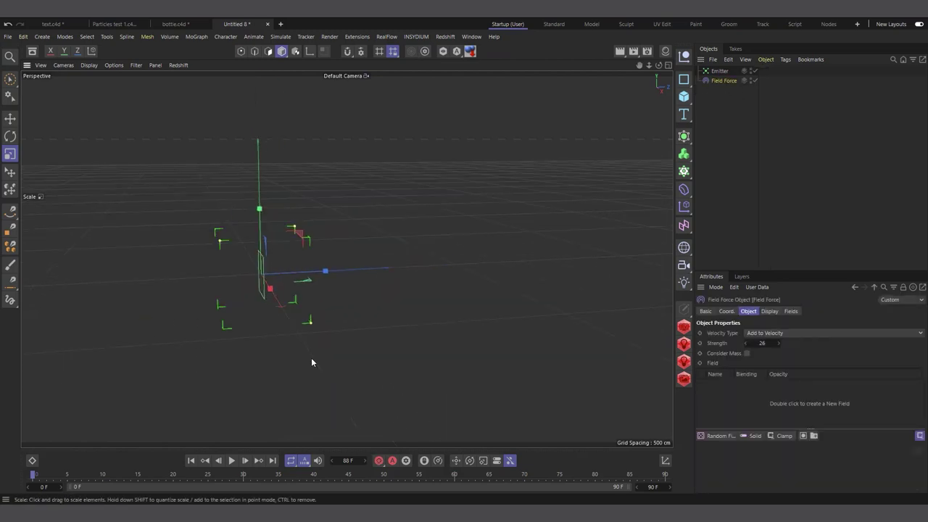
{"action": "scroll", "coordinate": [295, 317], "scroll_direction": "down", "scroll_amount": 1}
{"action": "scroll", "coordinate": [255, 255], "scroll_direction": "up", "scroll_amount": 1}
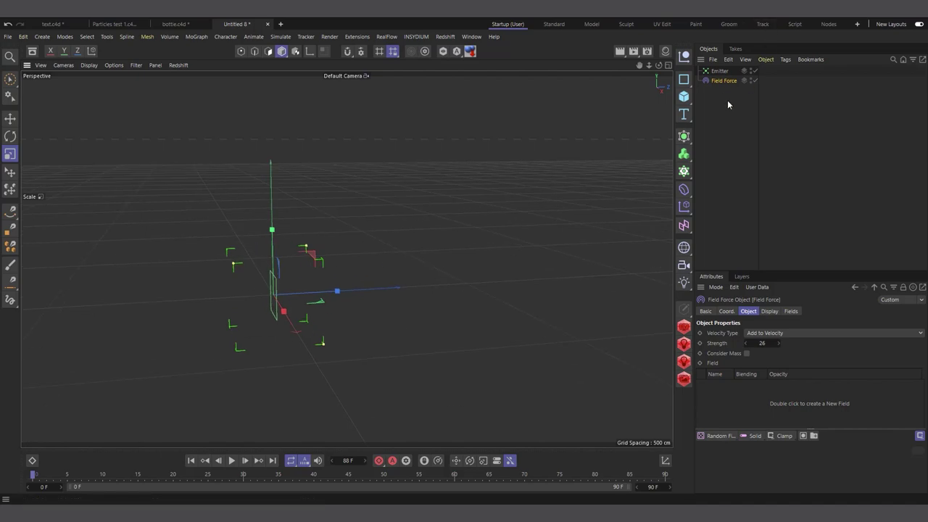
- Briefly play the Emitter without any field and return the animation to its start
{"action": "left_click", "coordinate": [720, 71]}
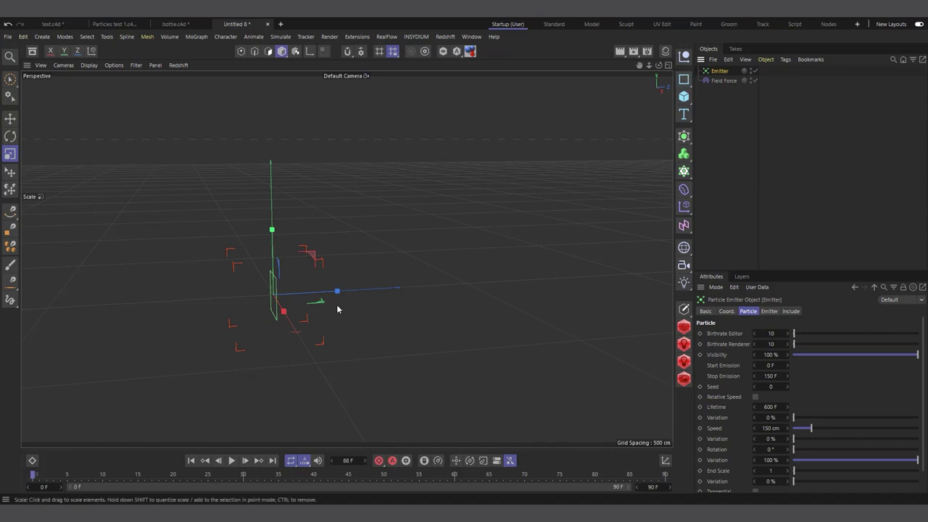
{"action": "scroll", "coordinate": [337, 310], "scroll_direction": "up", "scroll_amount": 2}
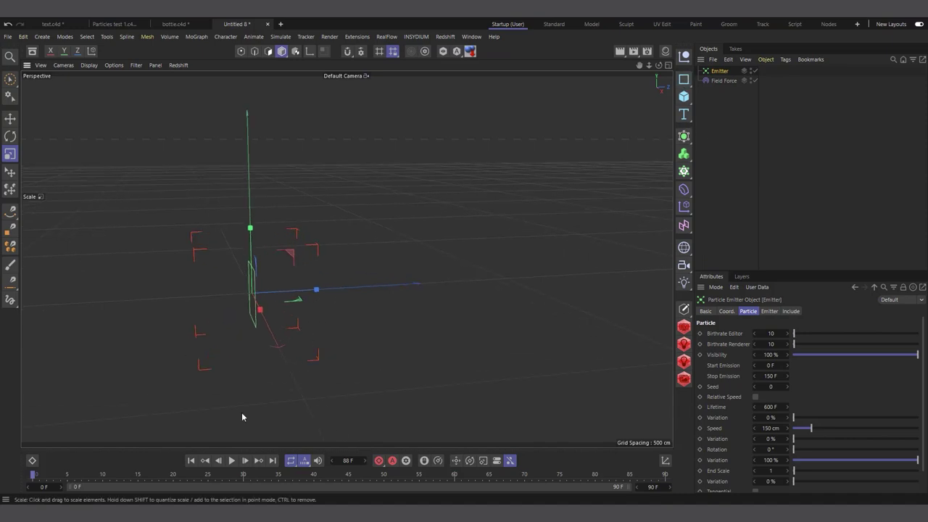
{"action": "left_click", "coordinate": [232, 461]}
{"action": "left_click", "coordinate": [232, 461]}
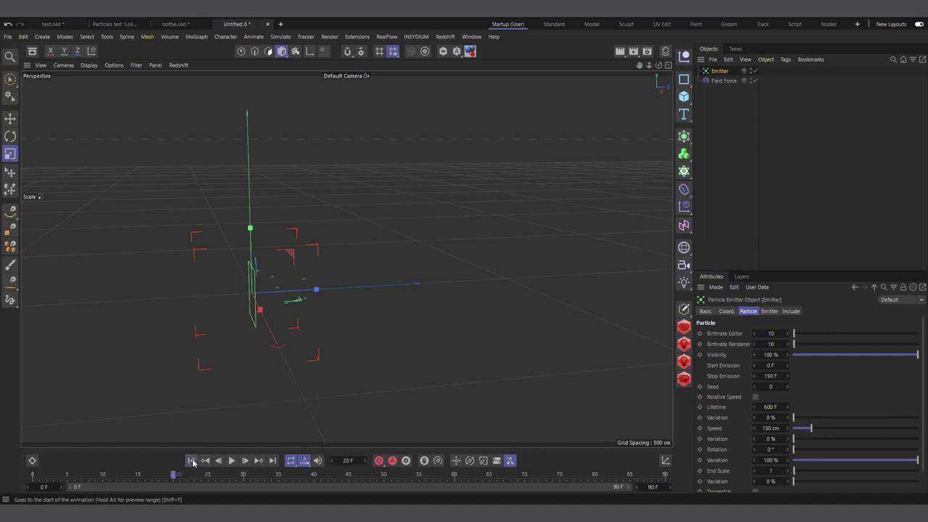
{"action": "left_click", "coordinate": [193, 461]}
- Add a Helix spline and move it about 374 cm forward along the Z axis
{"action": "left_click", "coordinate": [684, 79]}
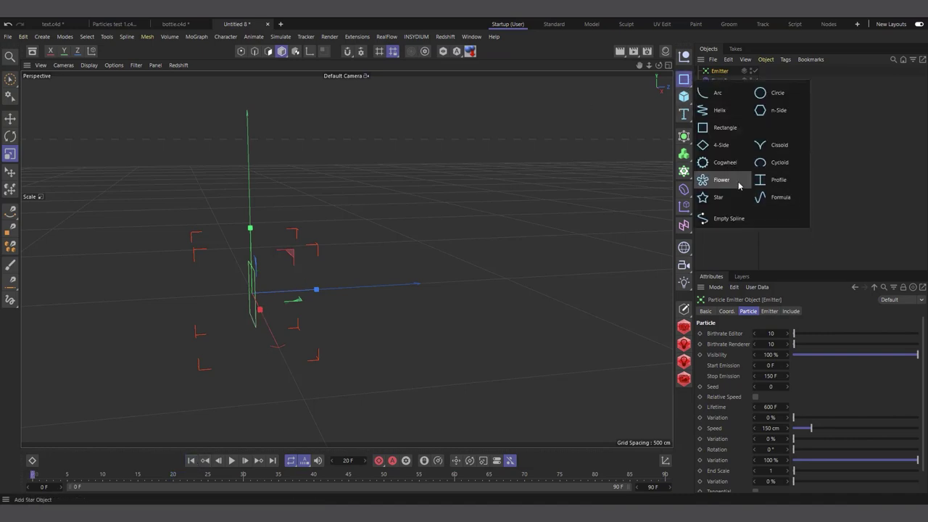
{"action": "left_click", "coordinate": [720, 110]}
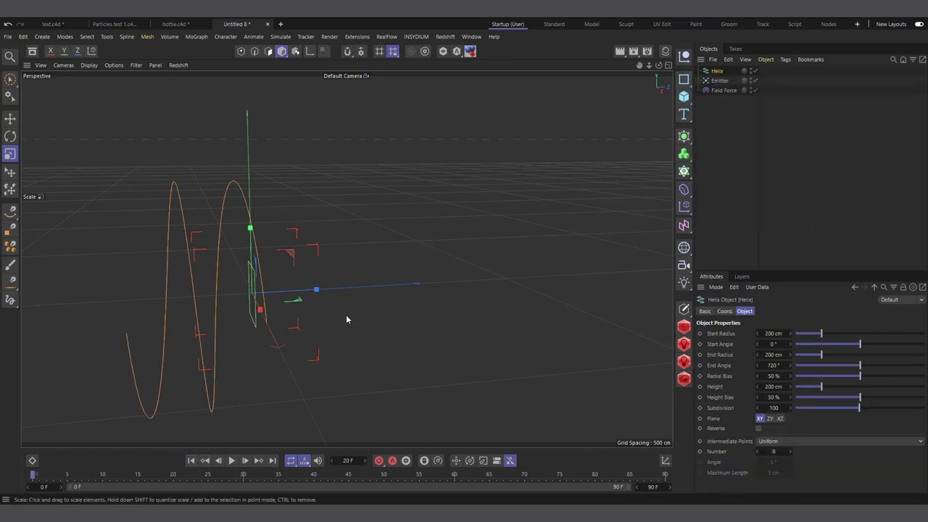
{"action": "left_click", "coordinate": [10, 118]}
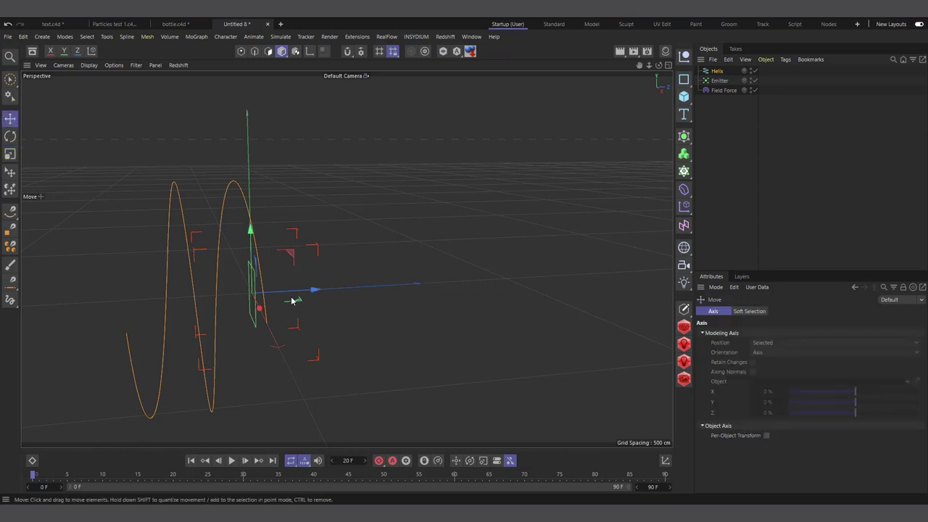
{"action": "left_click_drag", "start_coordinate": [294, 292], "coordinate": [578, 284]}
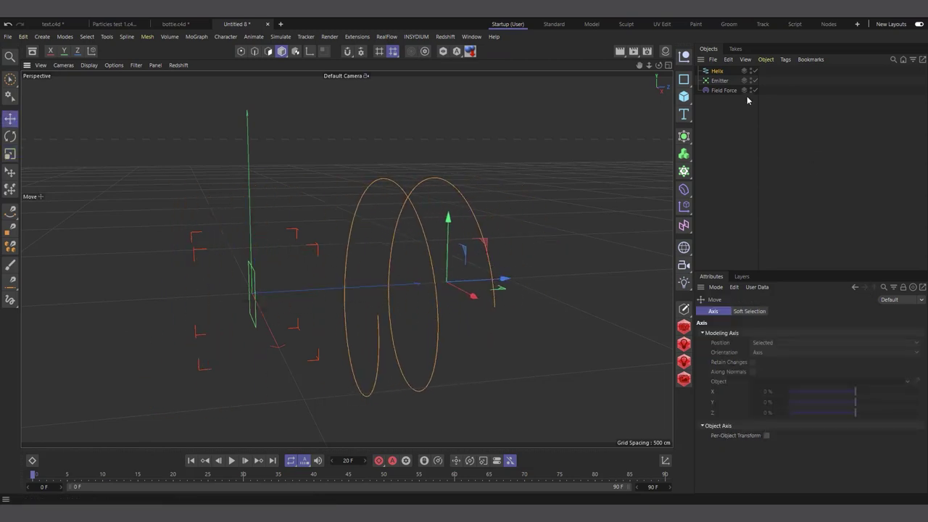
- Set the Helix's height to about 551 cm and reset its Z position
{"action": "left_click", "coordinate": [718, 71]}
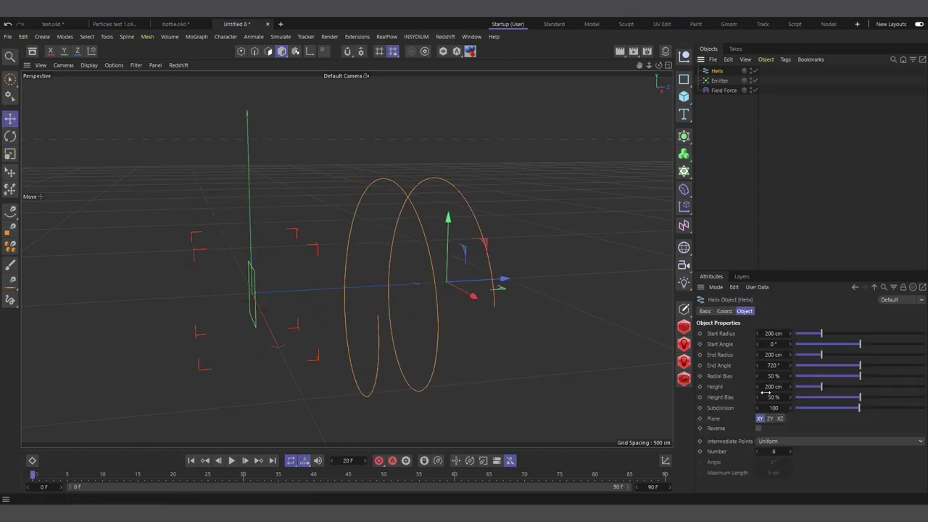
{"action": "left_click_drag", "start_coordinate": [765, 392], "coordinate": [870, 392]}
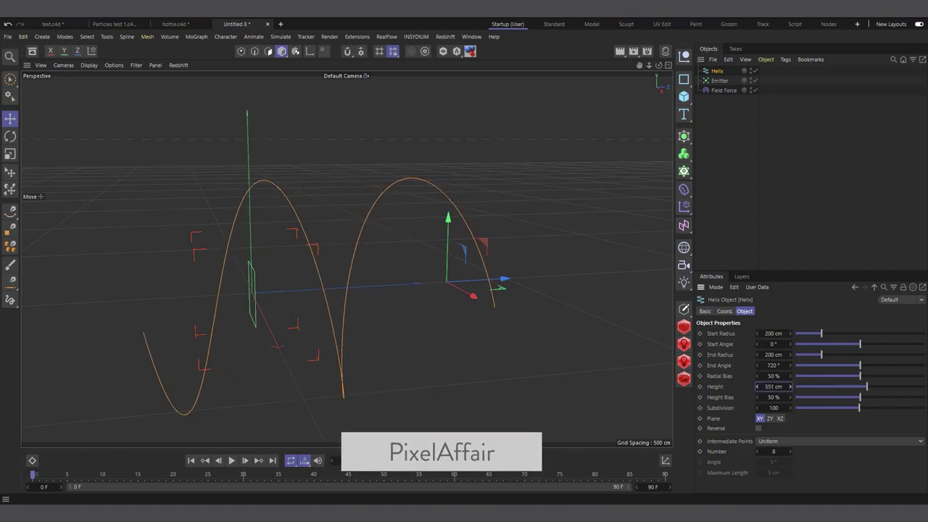
{"action": "left_click", "coordinate": [725, 311]}
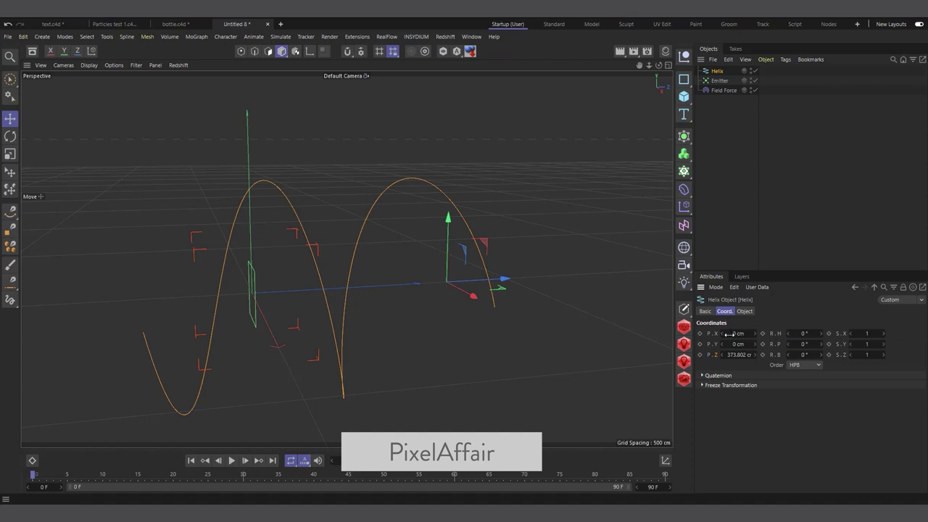
{"action": "right_click", "coordinate": [754, 354]}
- Set the Helix's plane to XZ so that the spiral rises upright above the Emitter
{"action": "left_click", "coordinate": [744, 311]}
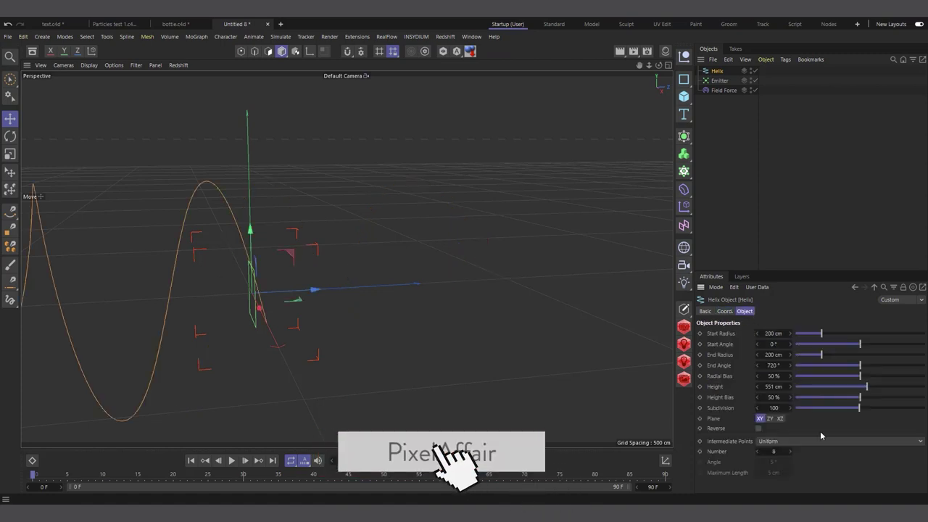
{"action": "left_click", "coordinate": [780, 419]}
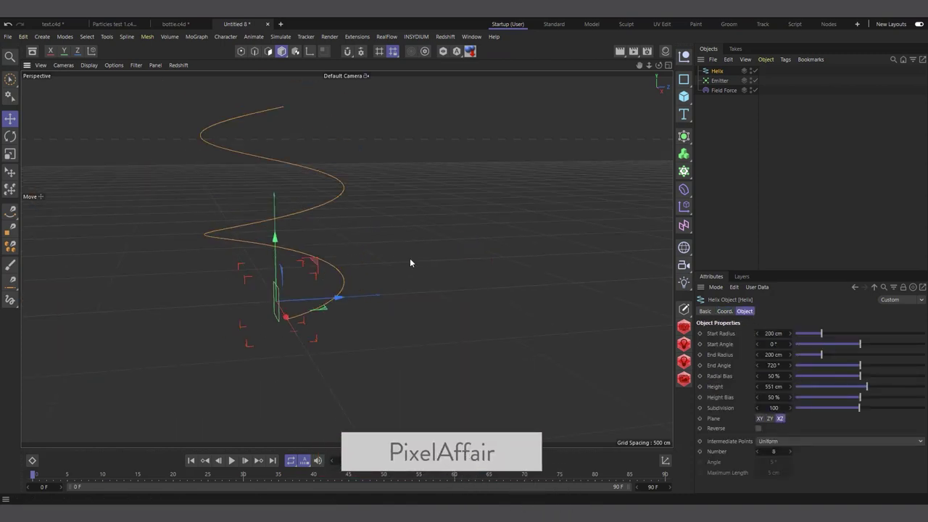
{"action": "left_click_drag", "start_coordinate": [658, 65], "coordinate": [624, 68]}
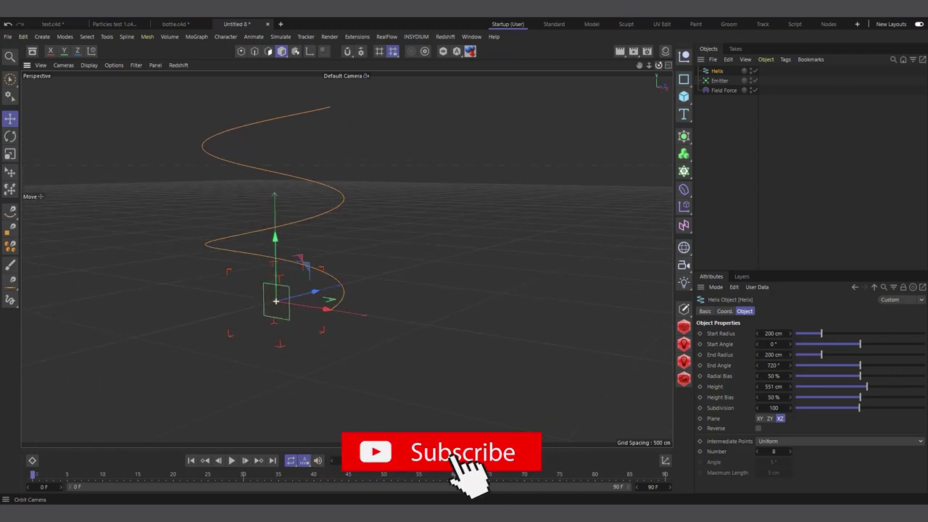
{"action": "scroll", "coordinate": [439, 252], "scroll_direction": "up", "scroll_amount": 2}
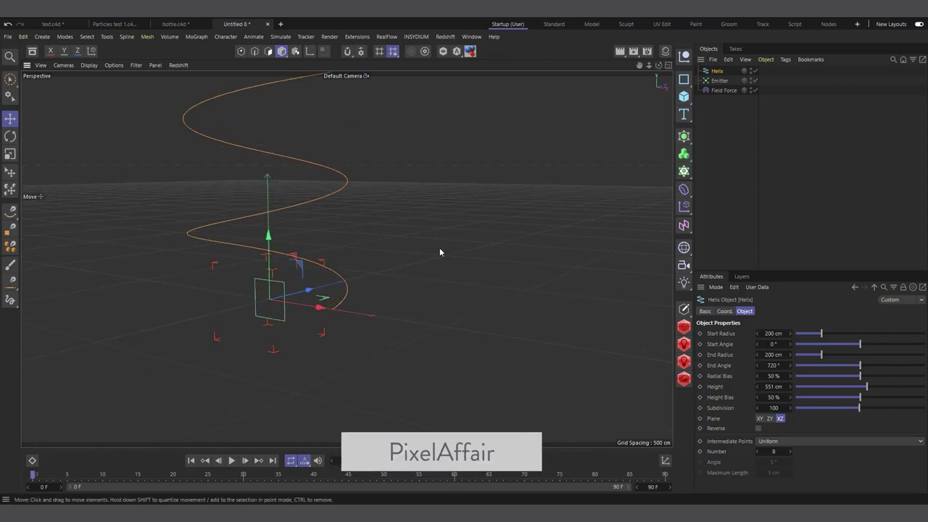
{"action": "left_click_drag", "start_coordinate": [406, 270], "coordinate": [580, 87], "text": "alt"}
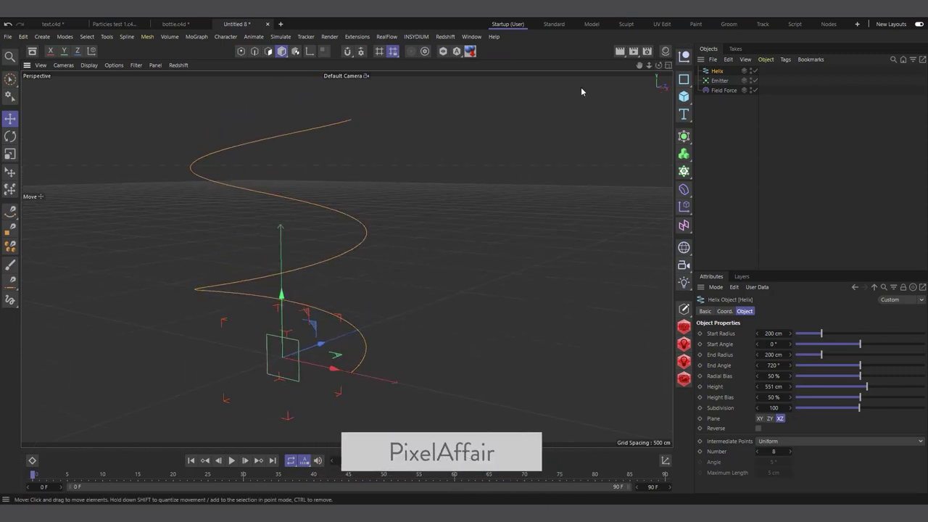
- Add the Helix to the Field Force's field list and set the velocity type to Set Absolute Velocity
{"action": "left_click", "coordinate": [725, 90]}
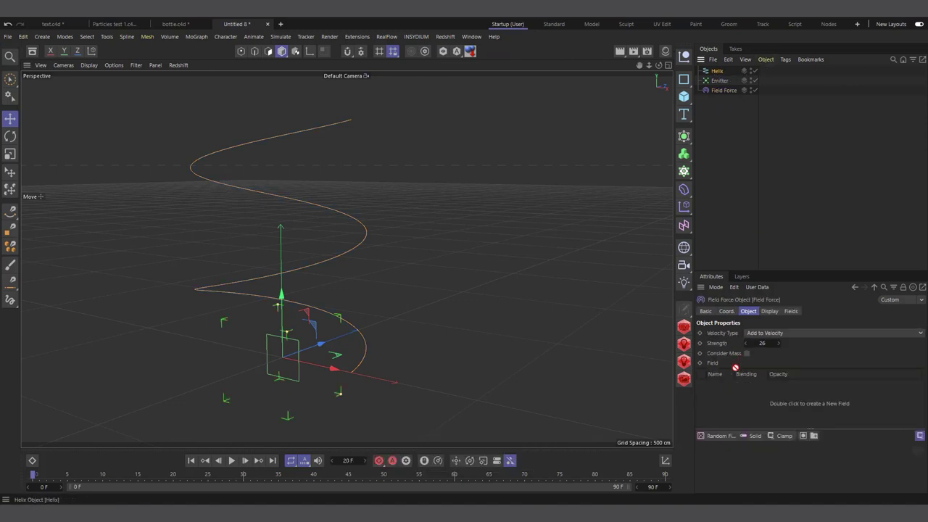
{"action": "left_click_drag", "start_coordinate": [735, 368], "coordinate": [749, 413]}
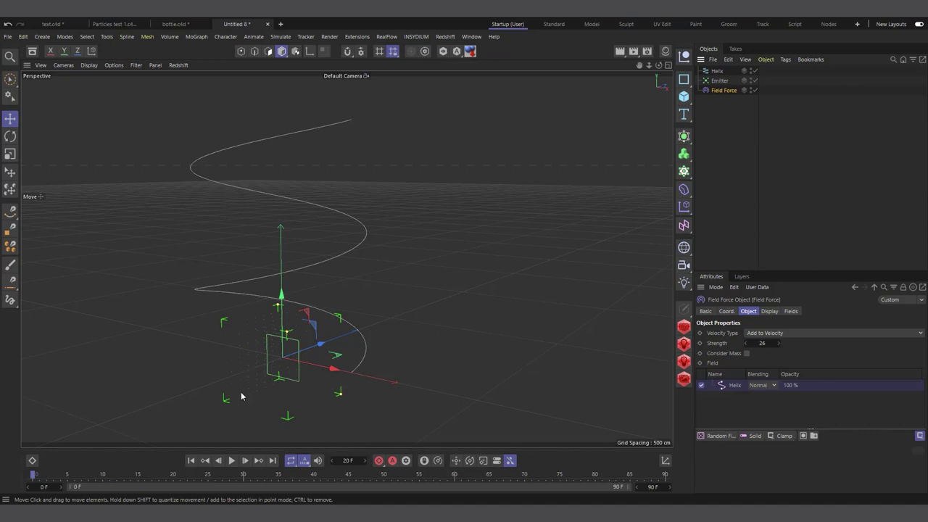
{"action": "left_click", "coordinate": [782, 333]}
{"action": "left_click", "coordinate": [787, 354]}
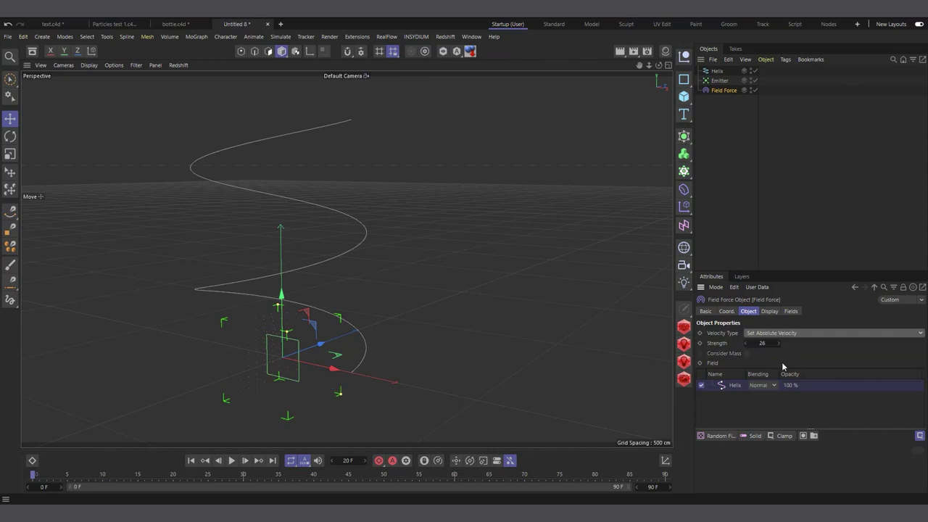
- Preview the particles with the absolute velocity setting and return the animation to its start
{"action": "left_click", "coordinate": [232, 461]}
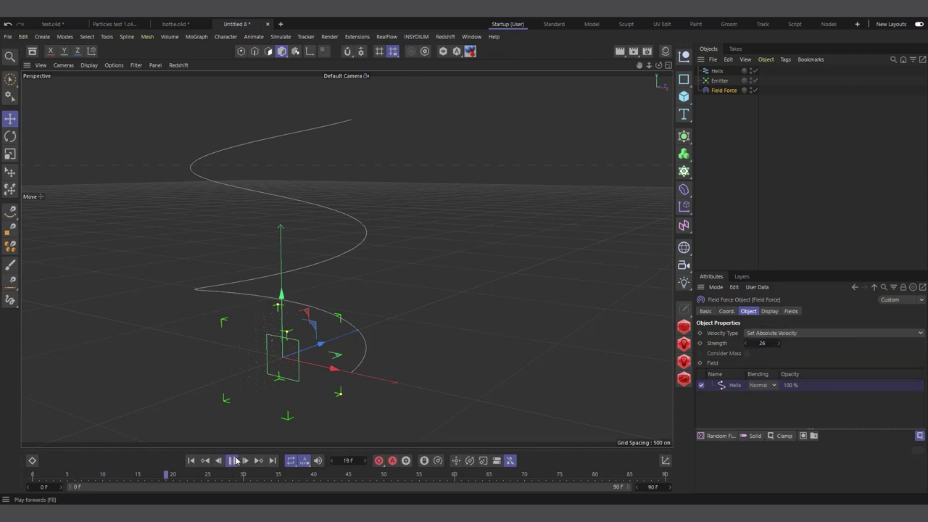
{"action": "left_click", "coordinate": [233, 461]}
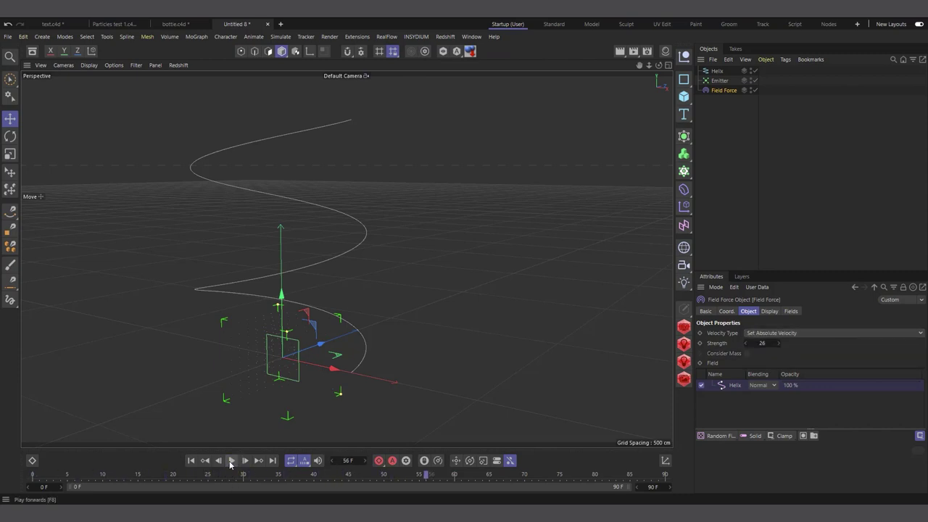
{"action": "left_click", "coordinate": [190, 460]}
- Set the Field Force's velocity type to Change Direction and play the emission to check it
{"action": "left_click", "coordinate": [786, 333]}
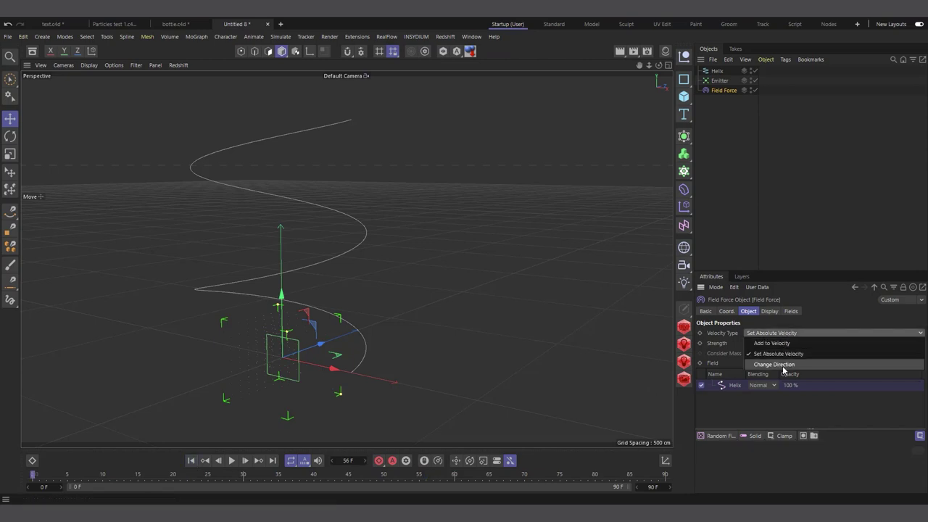
{"action": "left_click", "coordinate": [783, 365]}
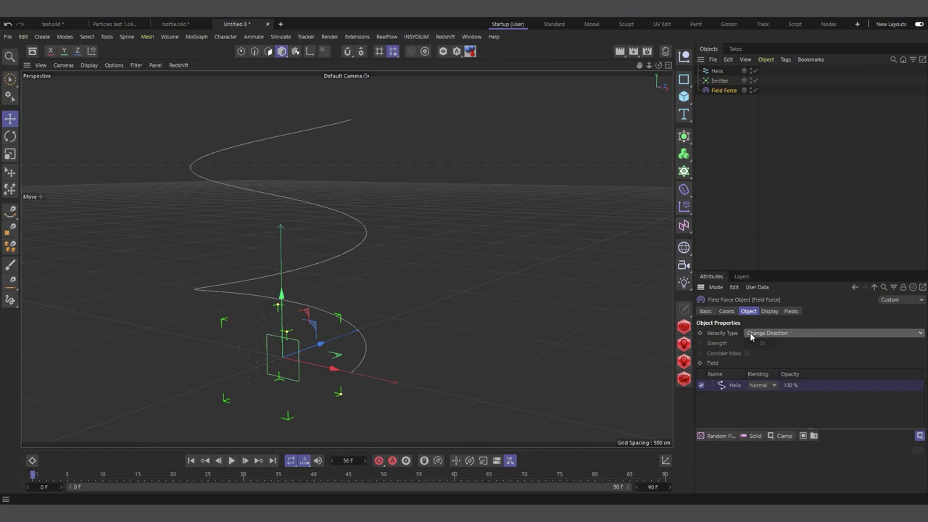
{"action": "left_click", "coordinate": [232, 461]}
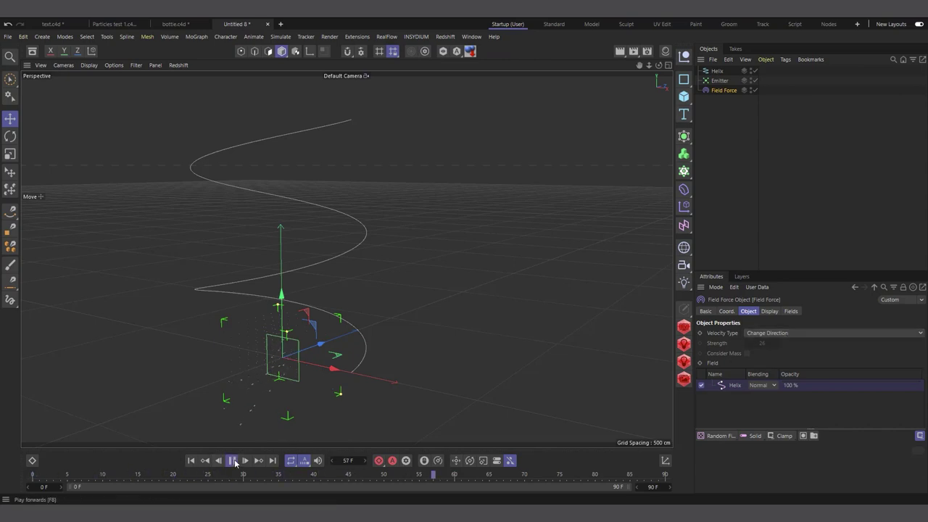
{"action": "left_click", "coordinate": [232, 461]}
- Move the Emitter along its X axis to the lower start of the Helix and play the emission
{"action": "left_click_drag", "start_coordinate": [406, 290], "coordinate": [377, 286], "text": "alt"}
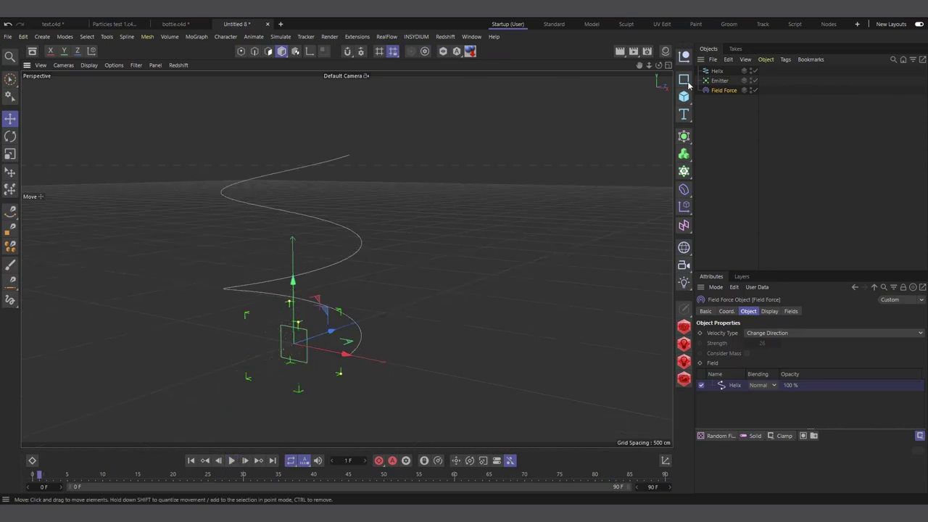
{"action": "left_click_drag", "start_coordinate": [664, 67], "coordinate": [660, 67]}
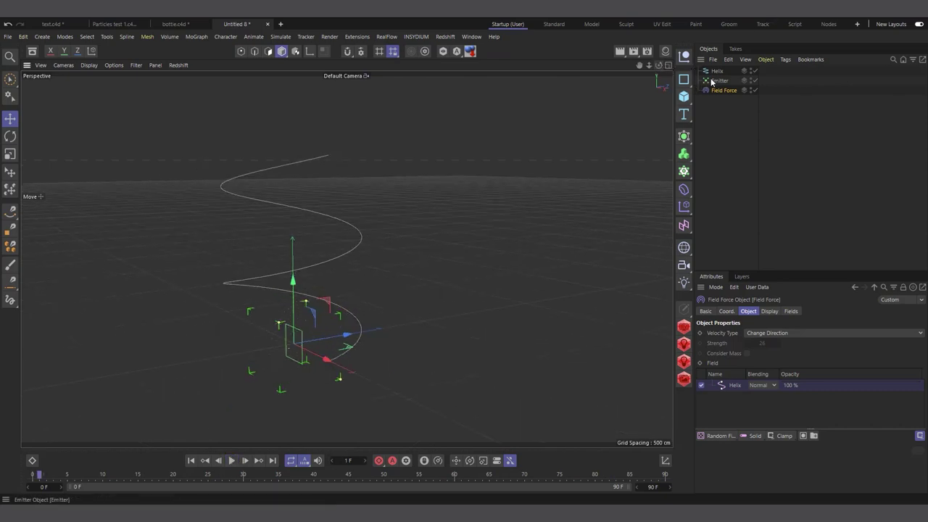
{"action": "left_click", "coordinate": [719, 80]}
{"action": "left_click_drag", "start_coordinate": [377, 348], "coordinate": [327, 373], "text": "alt"}
{"action": "scroll", "coordinate": [353, 354], "scroll_direction": "up", "scroll_amount": 5}
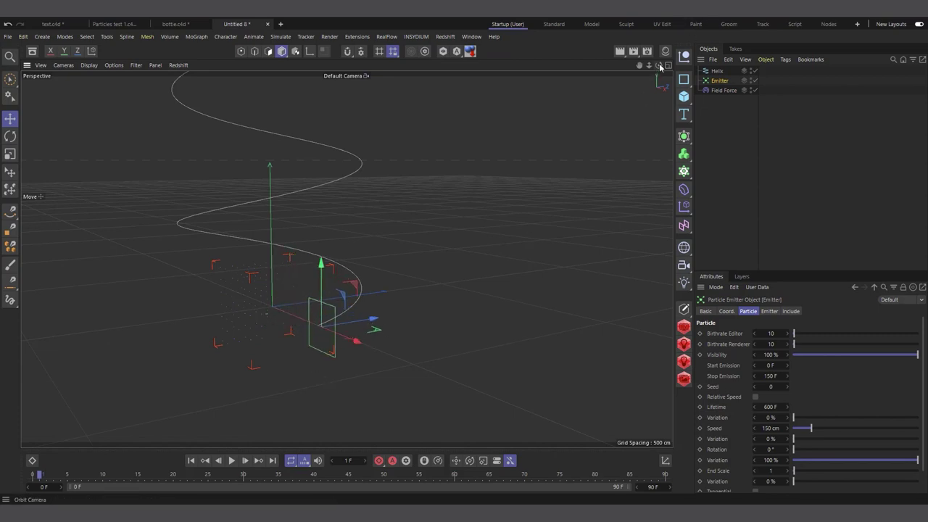
{"action": "left_click_drag", "start_coordinate": [659, 63], "coordinate": [312, 290]}
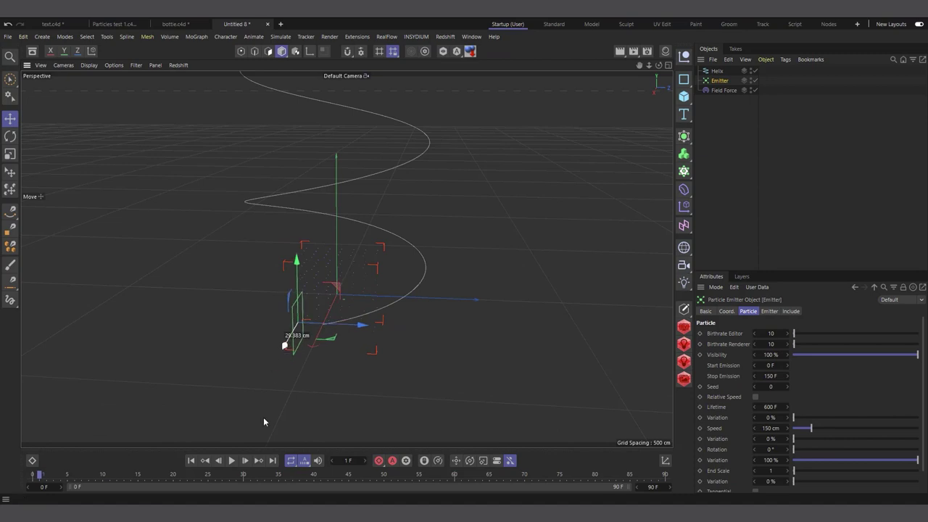
{"action": "left_click", "coordinate": [232, 460]}
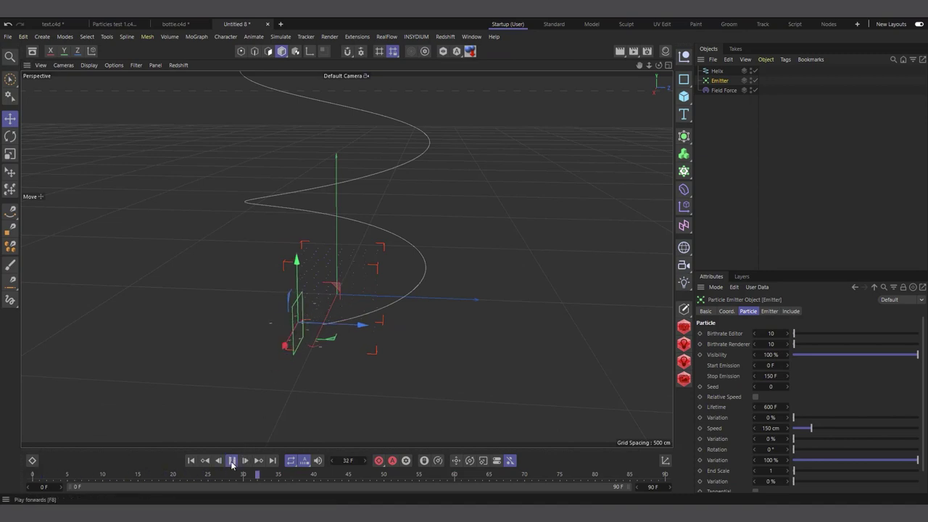
- Reverse the Helix spline's direction and replay the emission from the first frame
{"action": "left_click", "coordinate": [232, 460]}
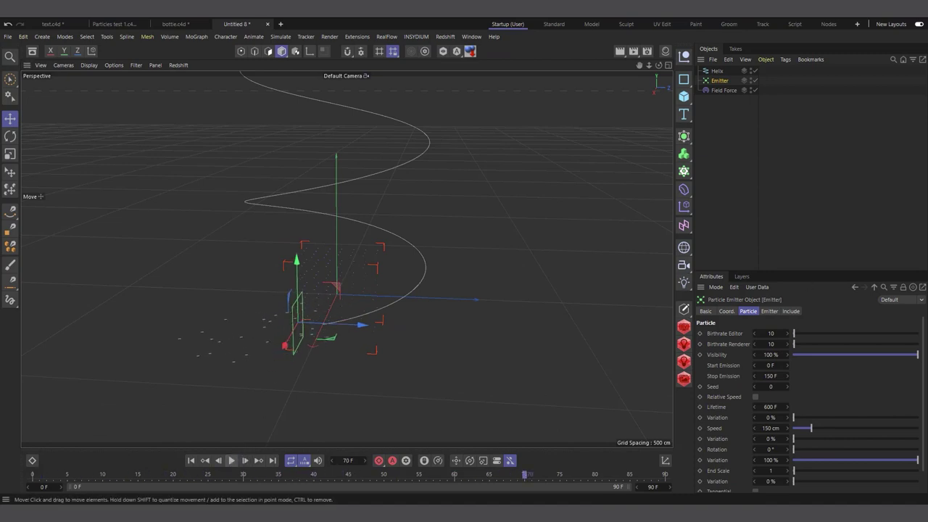
{"action": "left_click", "coordinate": [716, 71]}
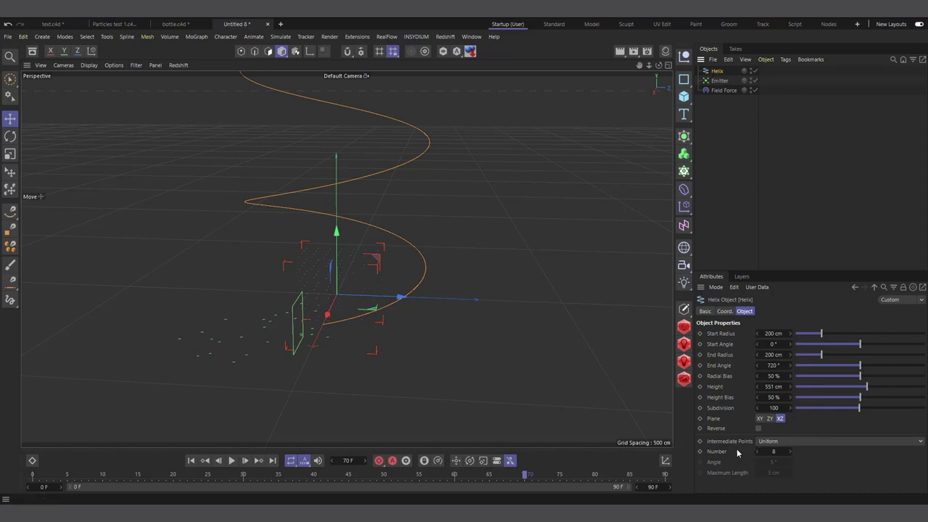
{"action": "left_click", "coordinate": [759, 429]}
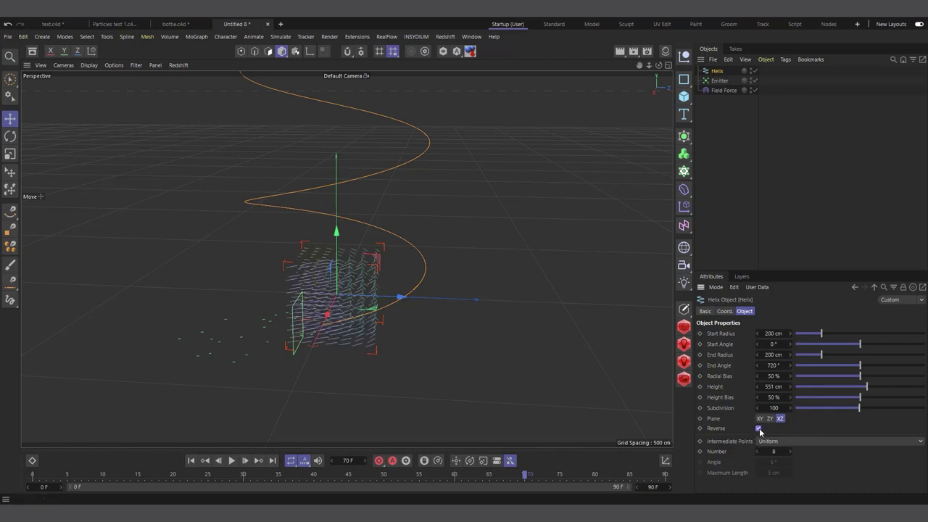
{"action": "left_click", "coordinate": [191, 460]}
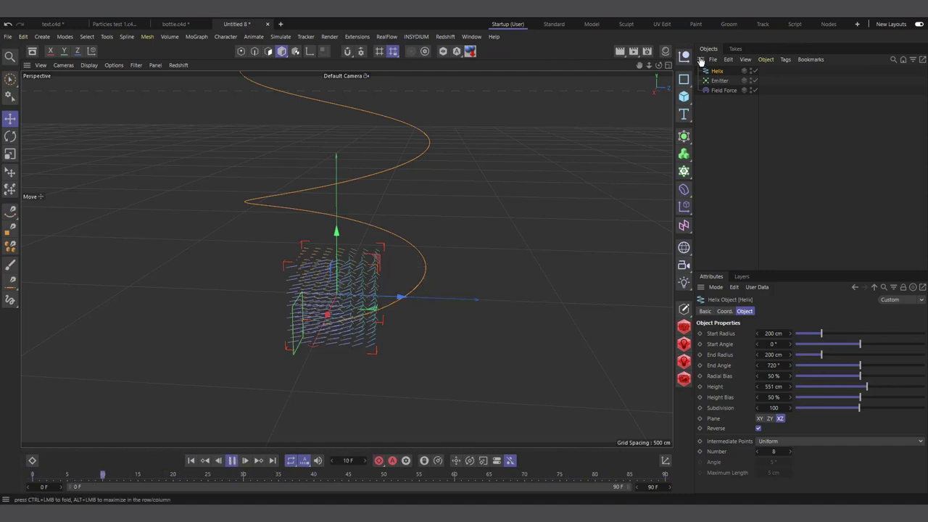
{"action": "left_click_drag", "start_coordinate": [657, 66], "coordinate": [653, 67]}
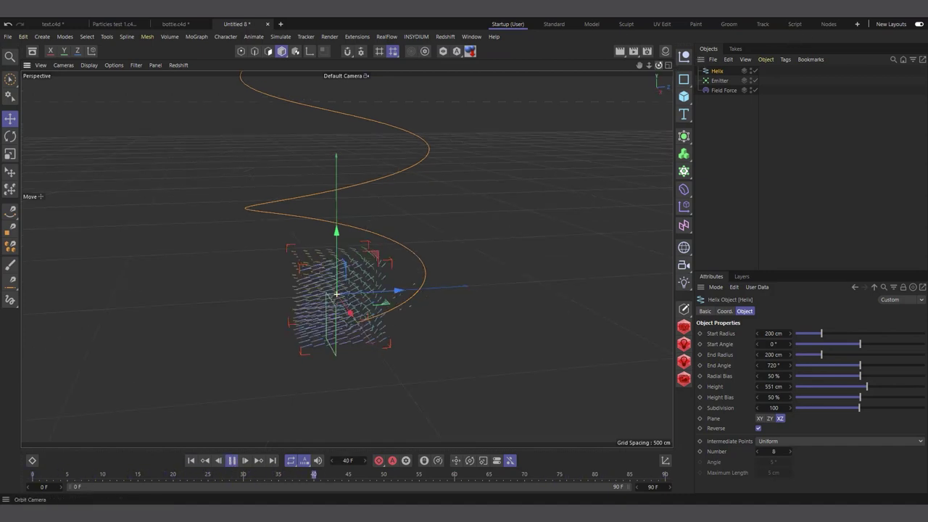
- Raise the Emitter's particle speed to about 642 cm and extend the animation length to 410 F
{"action": "left_click", "coordinate": [719, 81]}
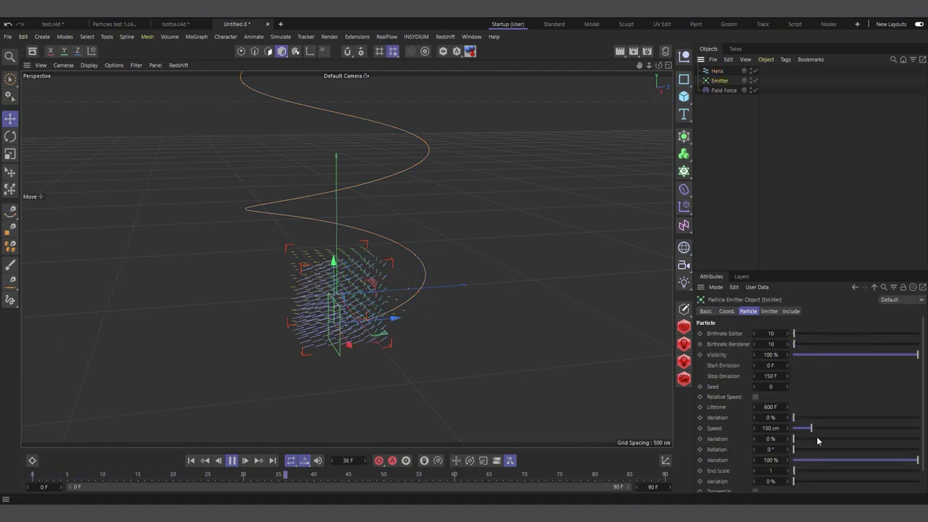
{"action": "left_click_drag", "start_coordinate": [836, 428], "coordinate": [873, 428]}
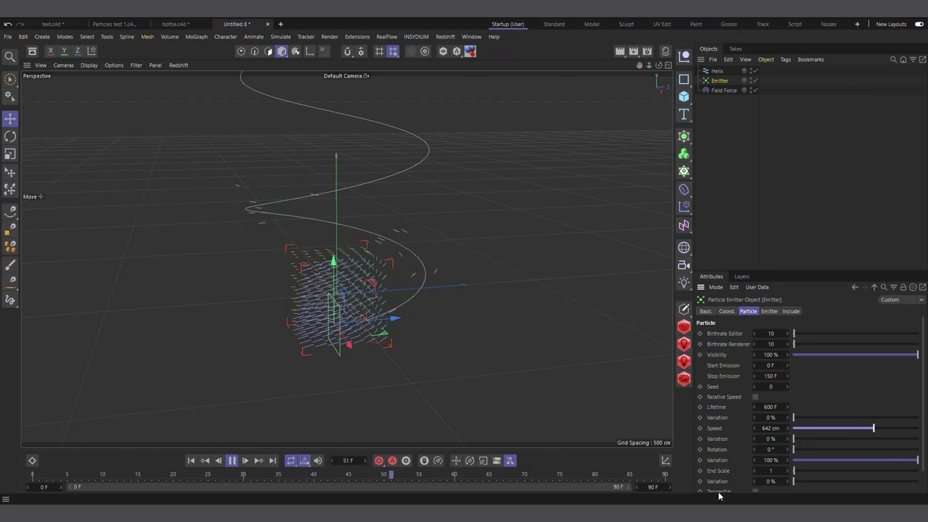
{"action": "mouse_move", "coordinate": [653, 486]}
{"action": "left_mouse_down"}
{"action": "mouse_move", "coordinate": [671, 486]}
{"action": "mouse_move", "coordinate": [652, 487]}
{"action": "left_mouse_up"}
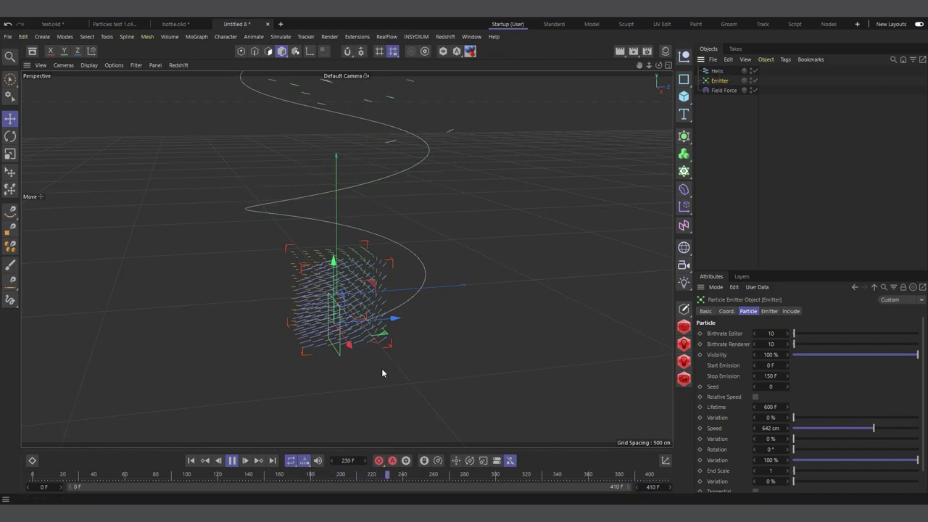
- Scale down the Emitter at the base of the Helix, and select the Field Force to watch the particle flow
{"action": "key", "text": "t"}
{"action": "left_click_drag", "start_coordinate": [361, 311], "coordinate": [287, 344]}
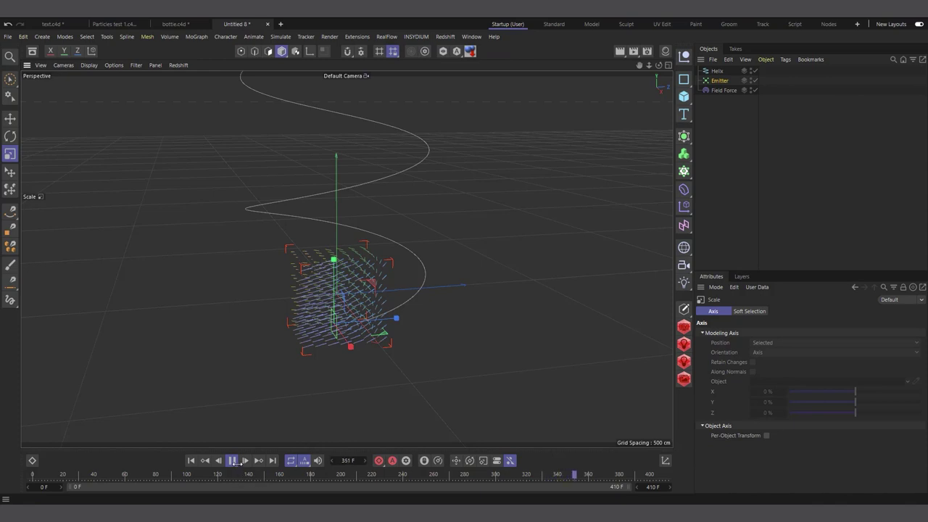
{"action": "left_click", "coordinate": [704, 142]}
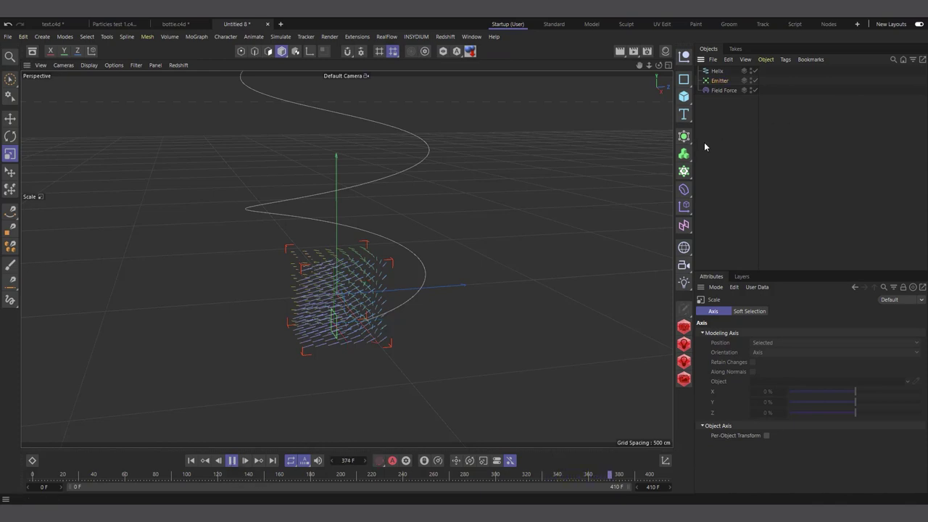
{"action": "left_click", "coordinate": [724, 90]}
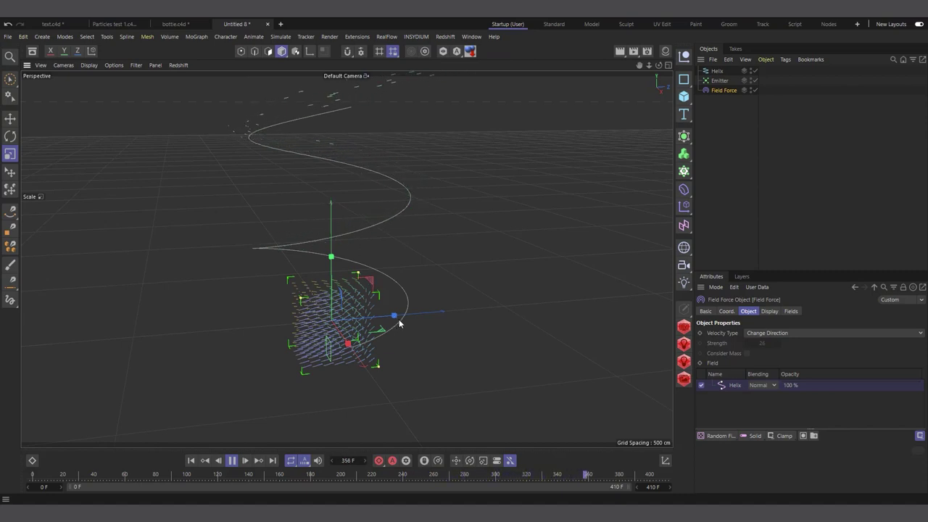
- Stop the playback and add a Turbulence force to the scene
{"action": "left_click", "coordinate": [232, 460]}
{"action": "left_click", "coordinate": [280, 36]}
{"action": "mouse_move", "coordinate": [301, 103]}
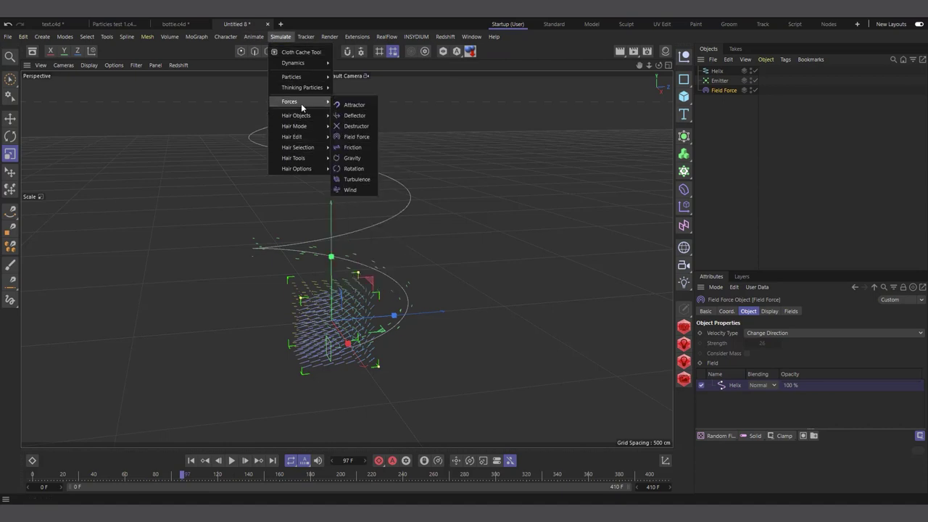
{"action": "left_click", "coordinate": [346, 179]}
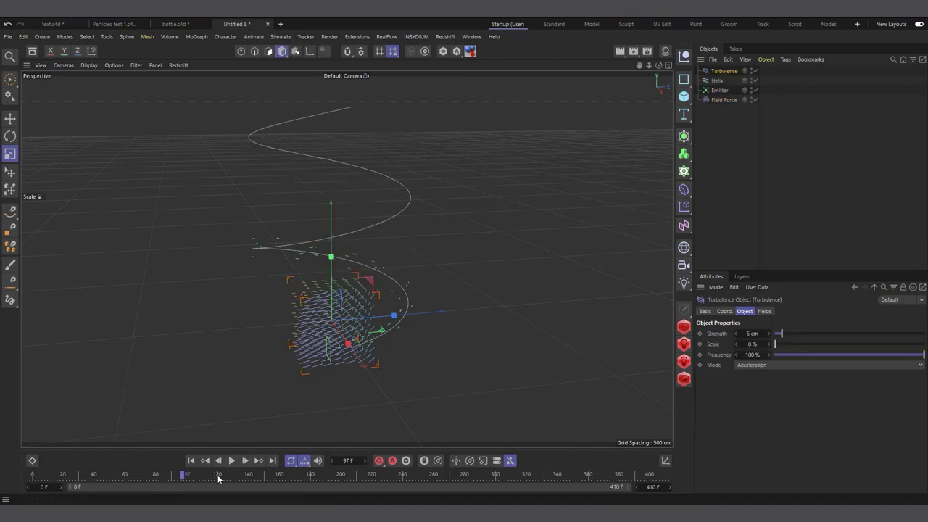
- Replay the emission and set the Turbulence strength to about 25.8 cm and its scale to about 29%
{"action": "left_click", "coordinate": [191, 460]}
{"action": "left_click", "coordinate": [232, 460]}
{"action": "left_click", "coordinate": [800, 333]}
{"action": "left_click", "coordinate": [793, 343]}
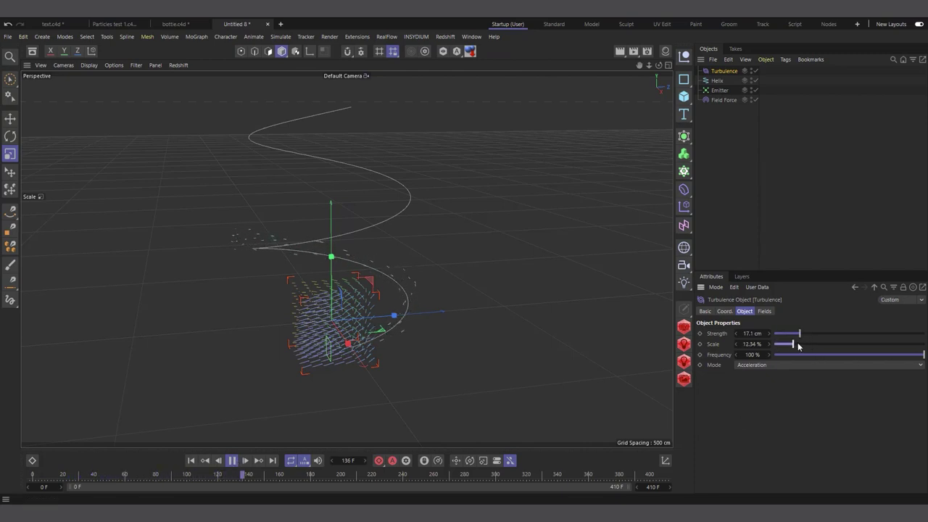
{"action": "left_click", "coordinate": [819, 344]}
{"action": "left_click", "coordinate": [812, 334]}
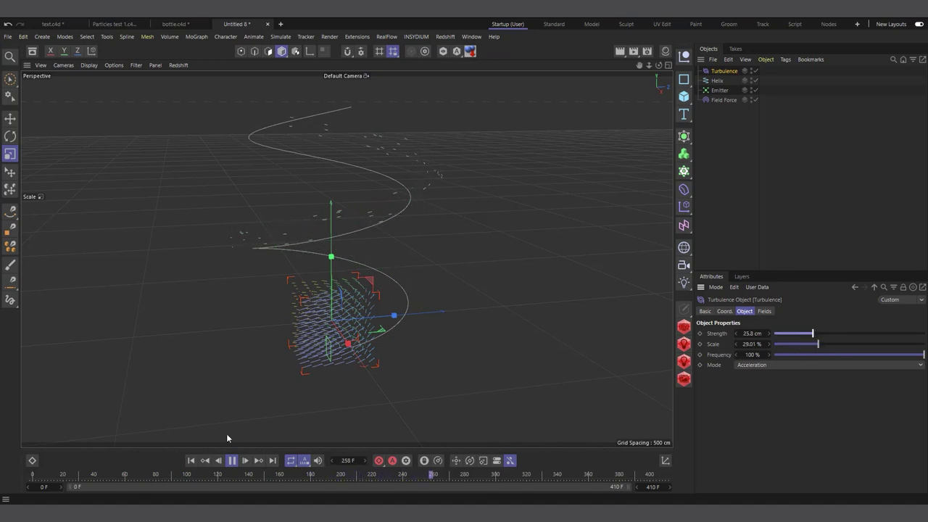
- Replay the emission from the start and examine how the Turbulence affects the particles along the Helix
{"action": "left_click", "coordinate": [193, 461]}
{"action": "left_click", "coordinate": [232, 461]}
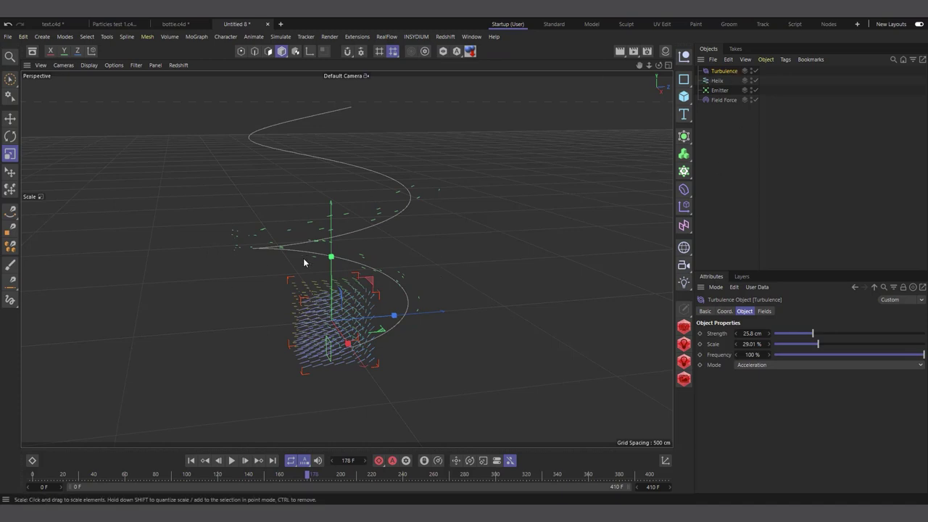
{"action": "scroll", "coordinate": [330, 225], "scroll_direction": "up", "scroll_amount": 2}
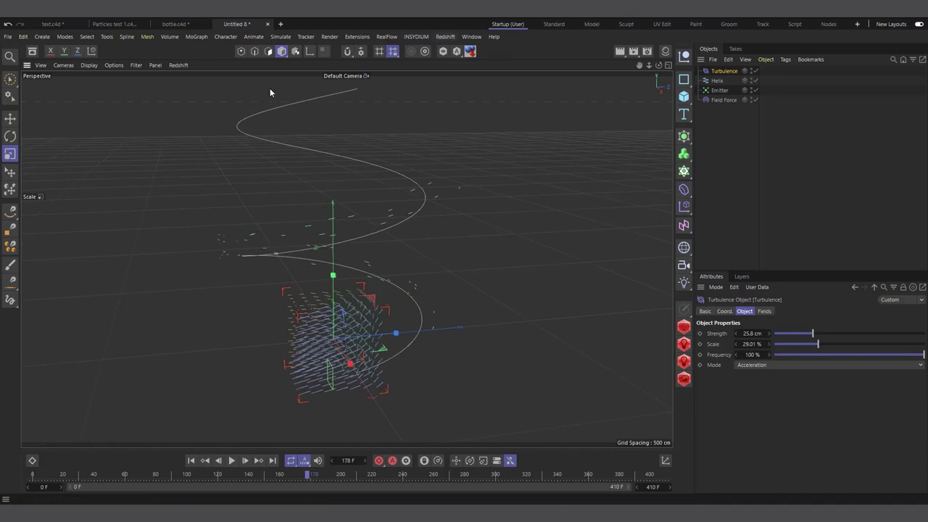
- Create a new project and add a Sphere with 100 segments
{"action": "left_click", "coordinate": [281, 24]}
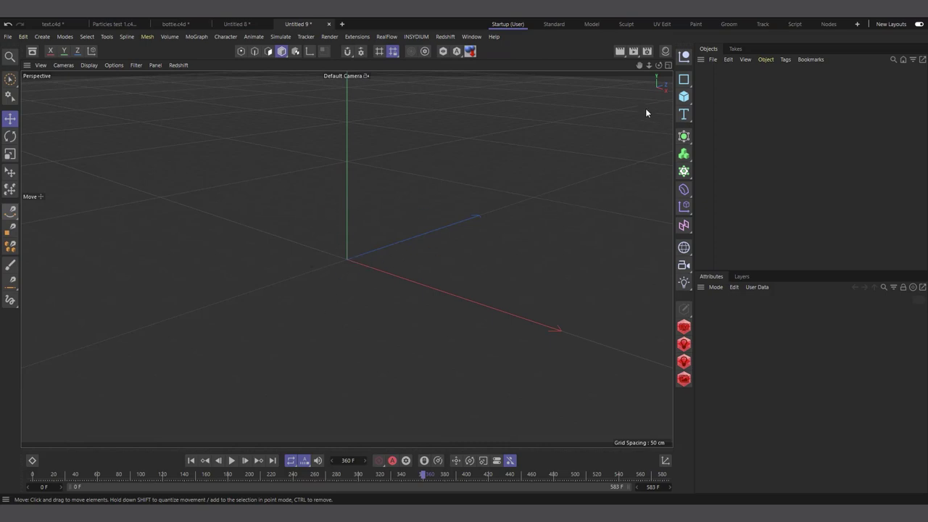
{"action": "left_click", "coordinate": [683, 96]}
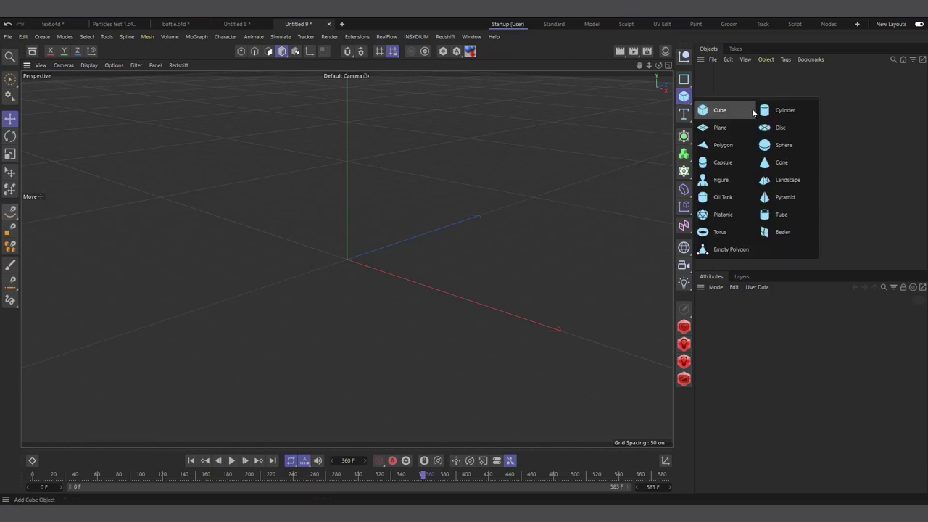
{"action": "left_click", "coordinate": [783, 147]}
{"action": "left_click_drag", "start_coordinate": [813, 343], "coordinate": [925, 344]}
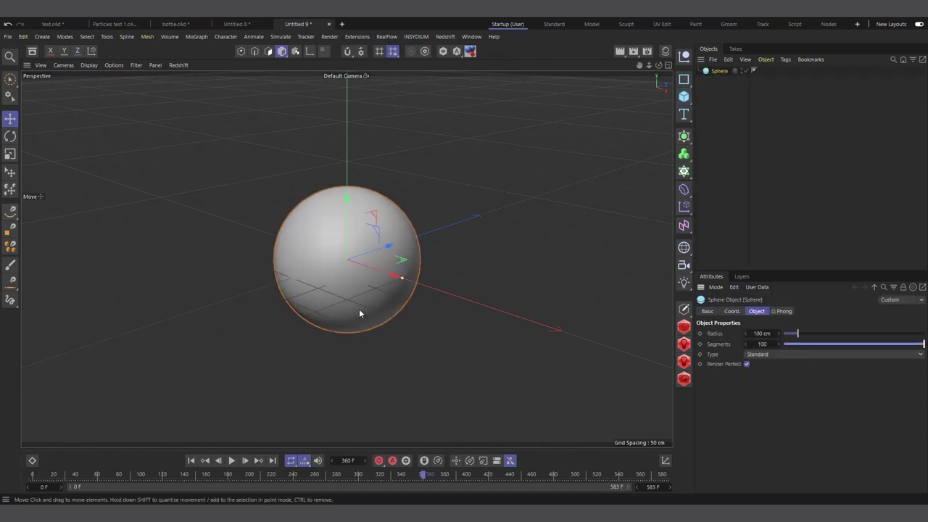
{"action": "left_click_drag", "start_coordinate": [360, 309], "coordinate": [354, 308]}
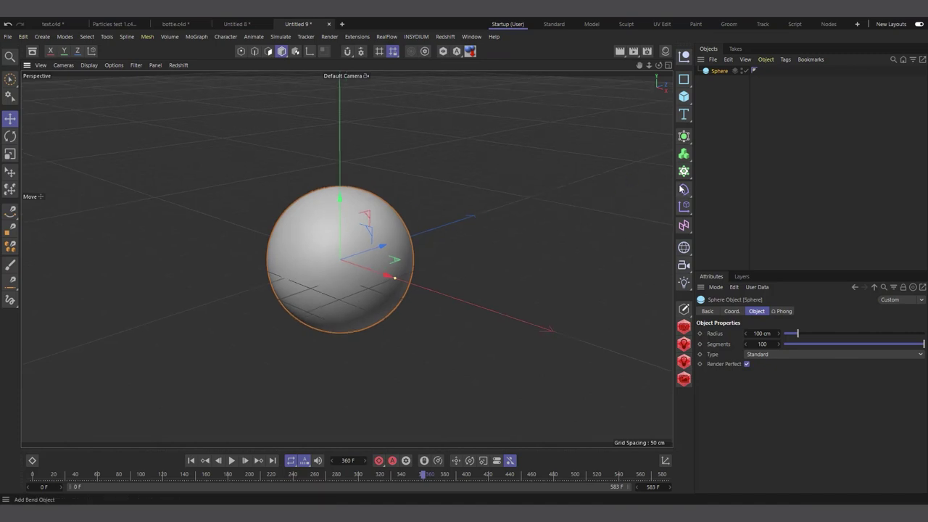
- Place the Sphere inside a new Volume Builder and set its volume type to Vector
{"action": "left_click", "coordinate": [684, 153]}
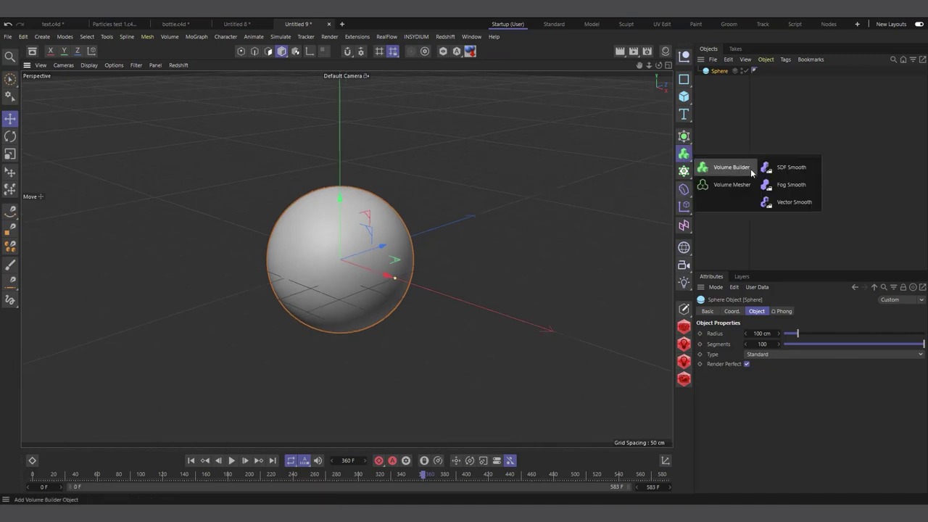
{"action": "left_click", "coordinate": [732, 167]}
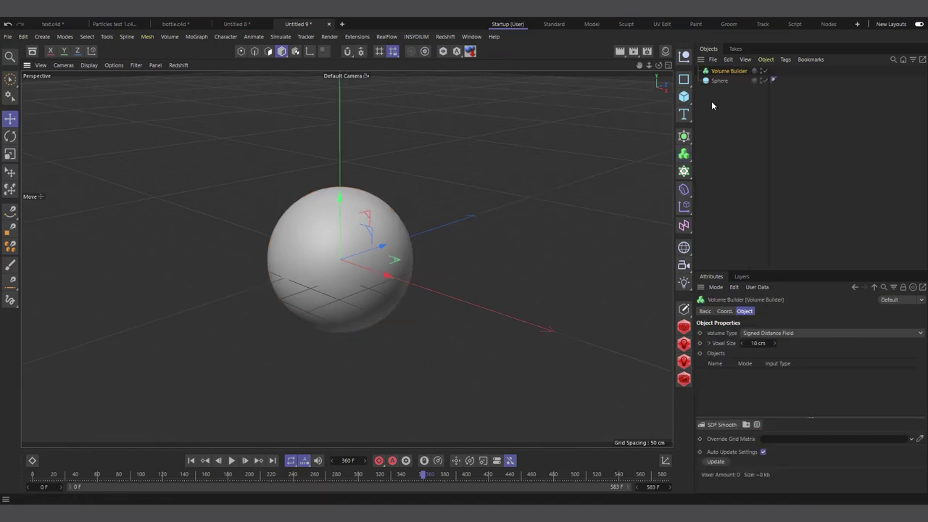
{"action": "left_click_drag", "start_coordinate": [722, 82], "coordinate": [738, 72]}
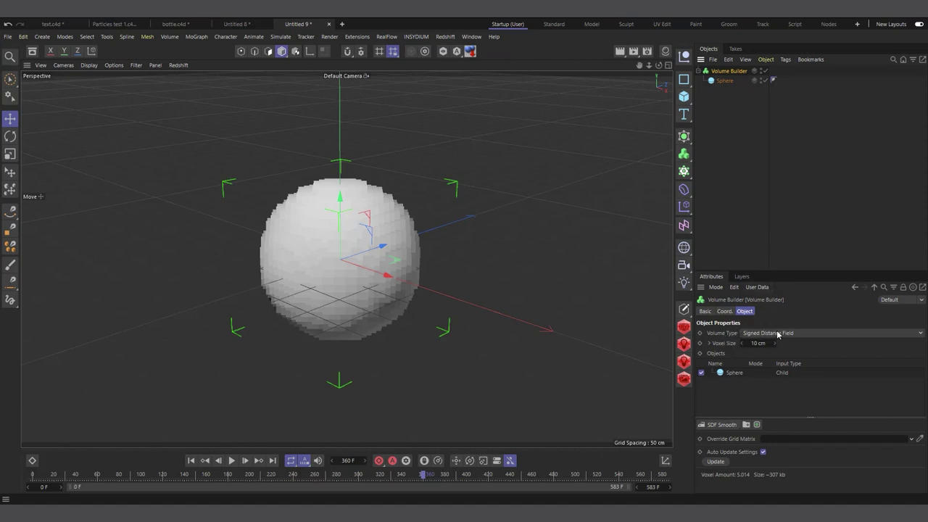
{"action": "left_click", "coordinate": [778, 333]}
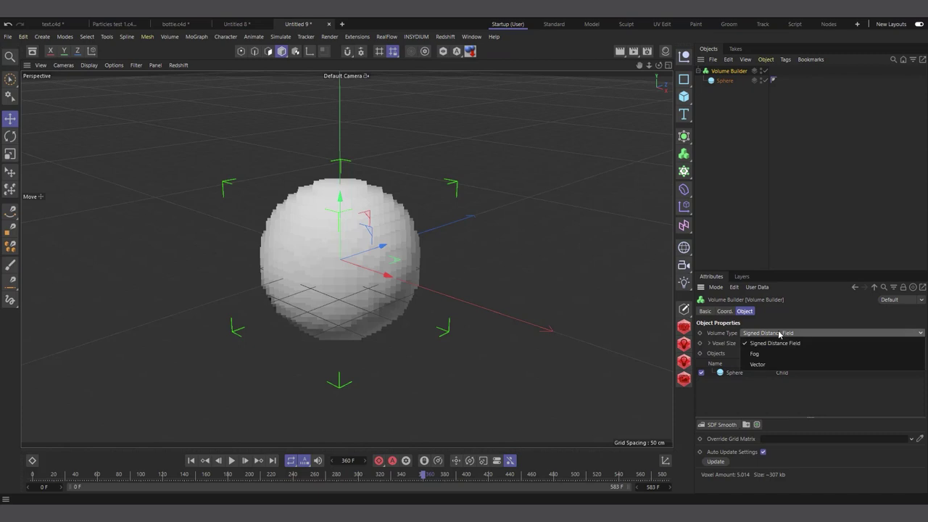
{"action": "left_click", "coordinate": [759, 364]}
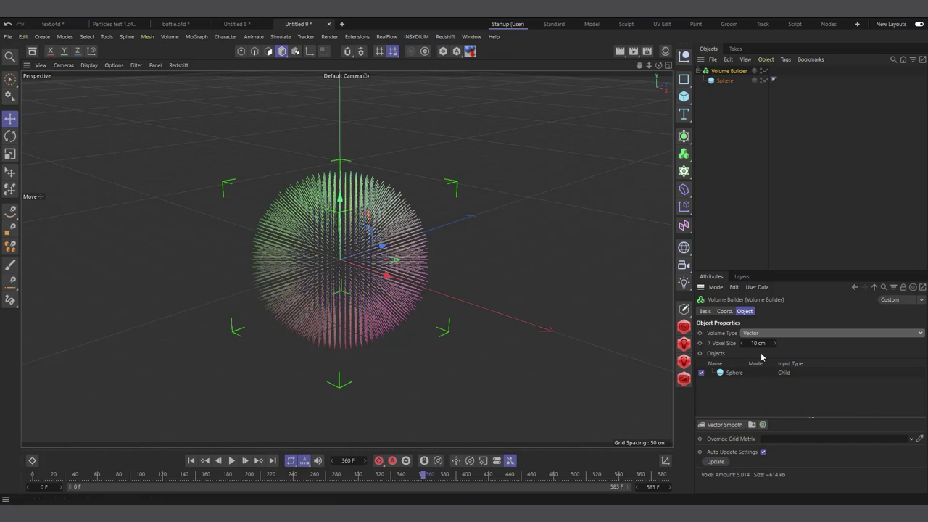
- Set the Volume Builder's voxel size to 1 cm
{"action": "scroll", "coordinate": [369, 219], "scroll_direction": "up", "scroll_amount": 1}
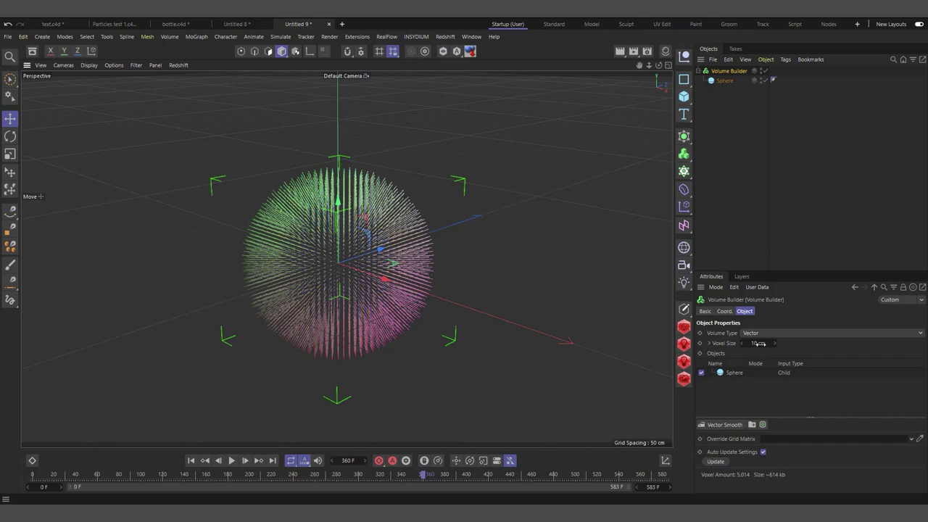
{"action": "scroll", "coordinate": [302, 197], "scroll_direction": "up", "scroll_amount": 1}
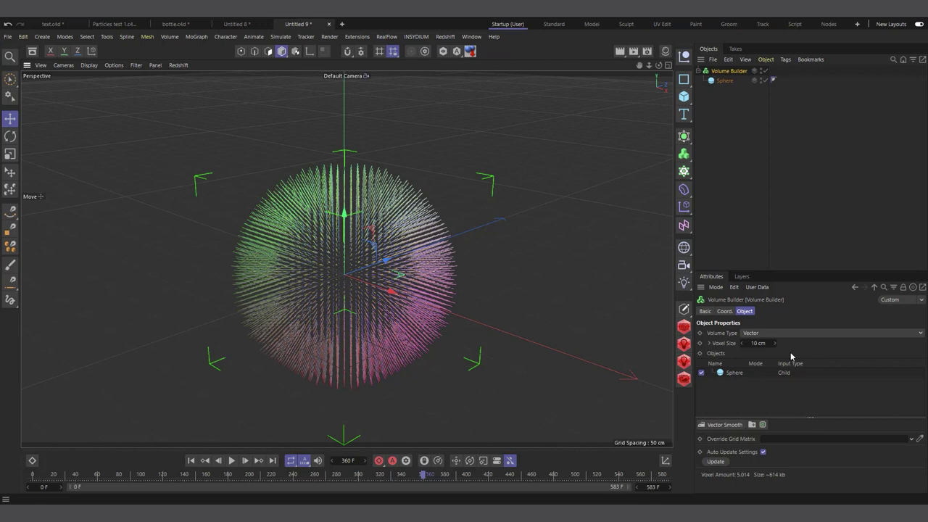
{"action": "left_click", "coordinate": [758, 344]}
{"action": "type", "text": "1"}
{"action": "key", "text": "Return"}
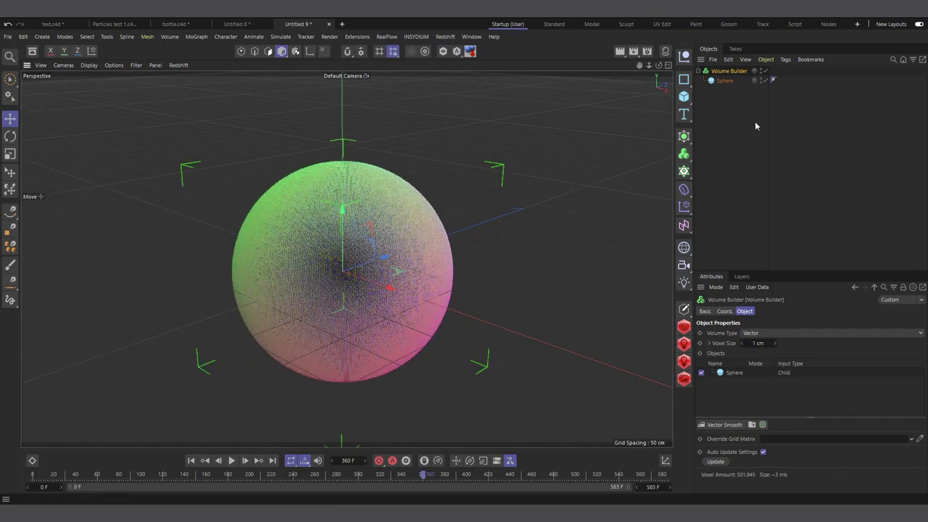
- Collapse the Volume Builder's hierarchy and hide the volume in the viewport
{"action": "left_click", "coordinate": [701, 71]}
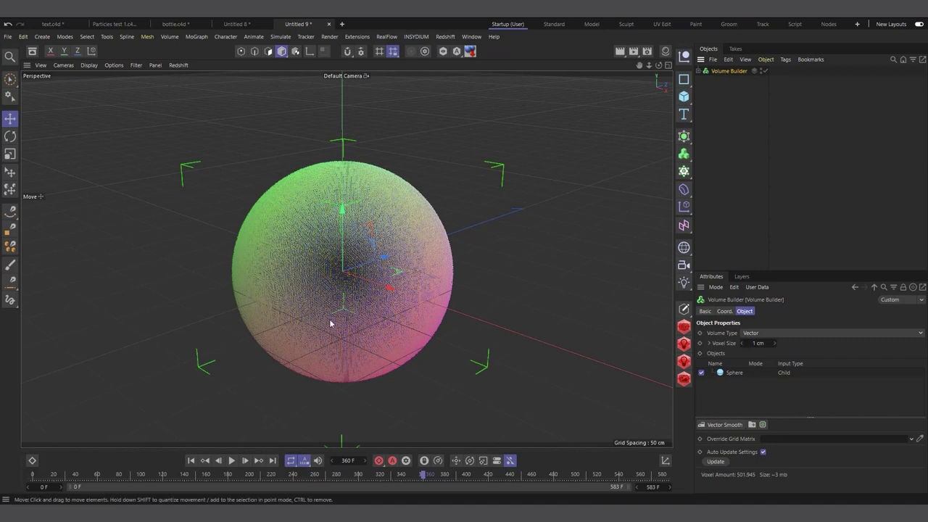
{"action": "scroll", "coordinate": [329, 323], "scroll_direction": "down", "scroll_amount": 2}
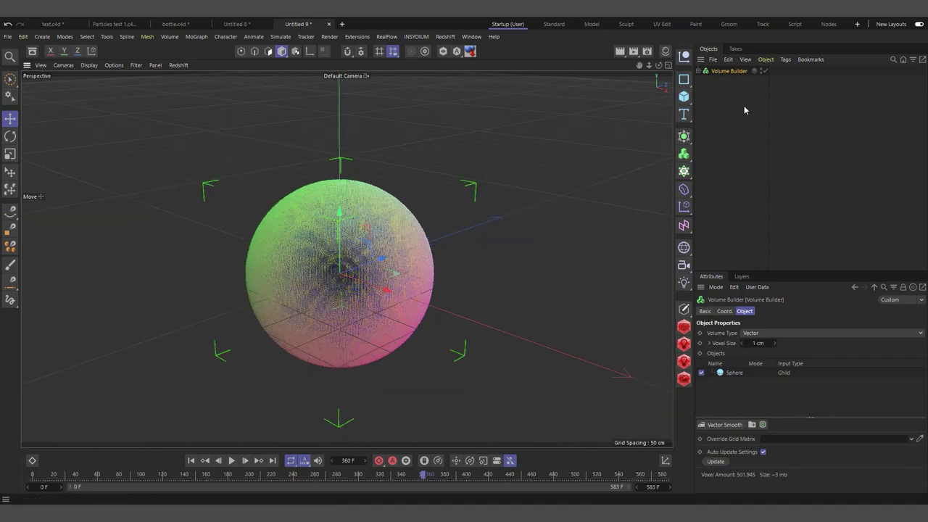
{"action": "left_click", "coordinate": [763, 71]}
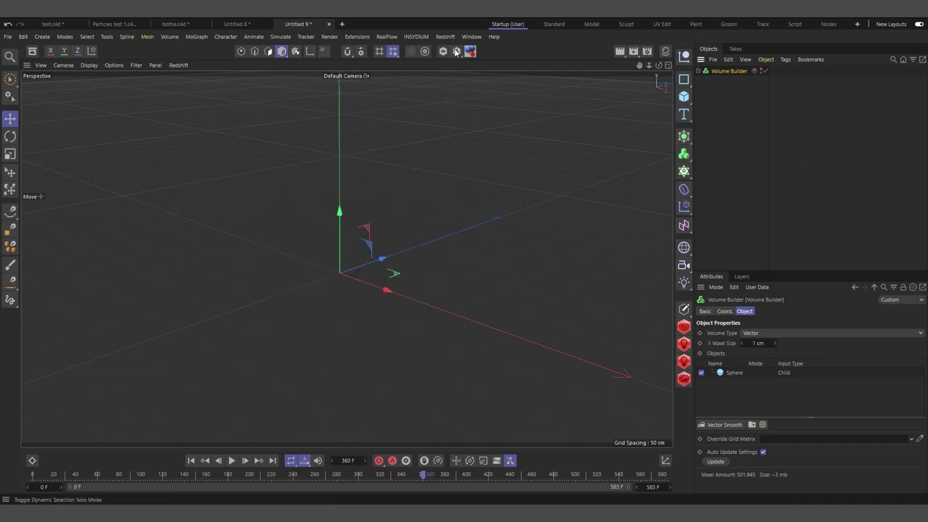
- Add a particle Emitter to the scene and play the animation
{"action": "left_click", "coordinate": [280, 36]}
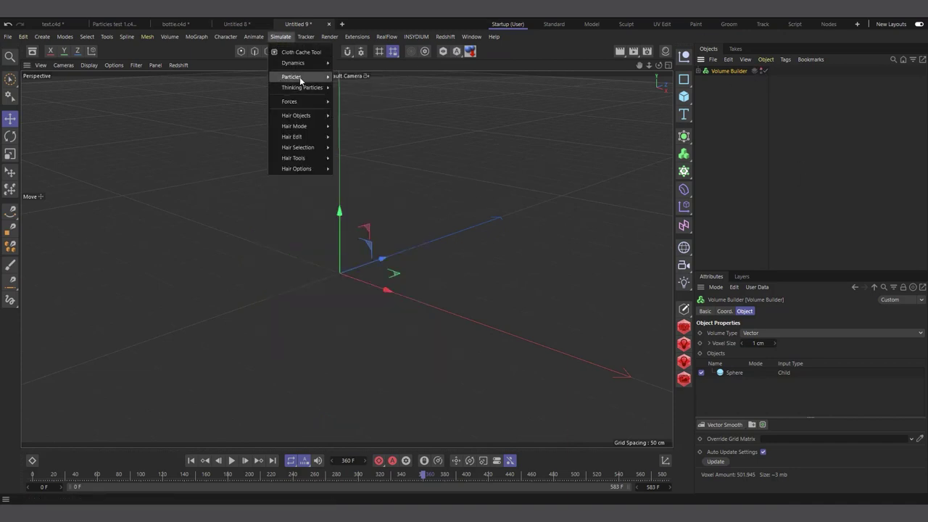
{"action": "left_click", "coordinate": [345, 81]}
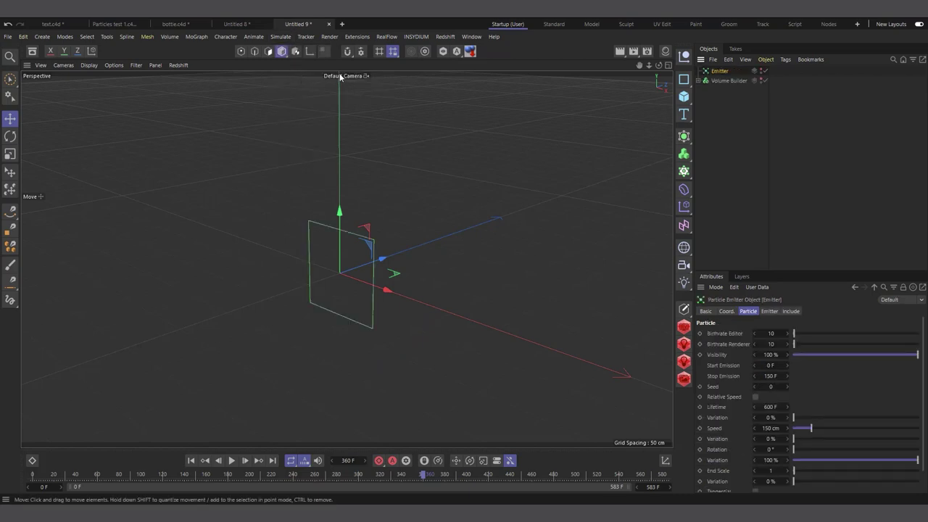
{"action": "left_click", "coordinate": [231, 460]}
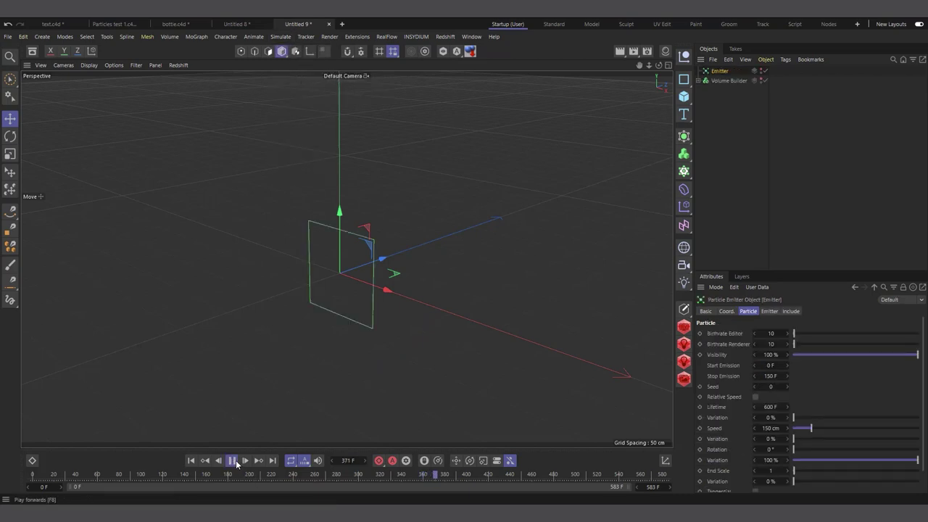
- Replay the Emitter's particles from the first frame and return to the start of the animation
{"action": "left_click", "coordinate": [192, 460]}
{"action": "left_click", "coordinate": [232, 461]}
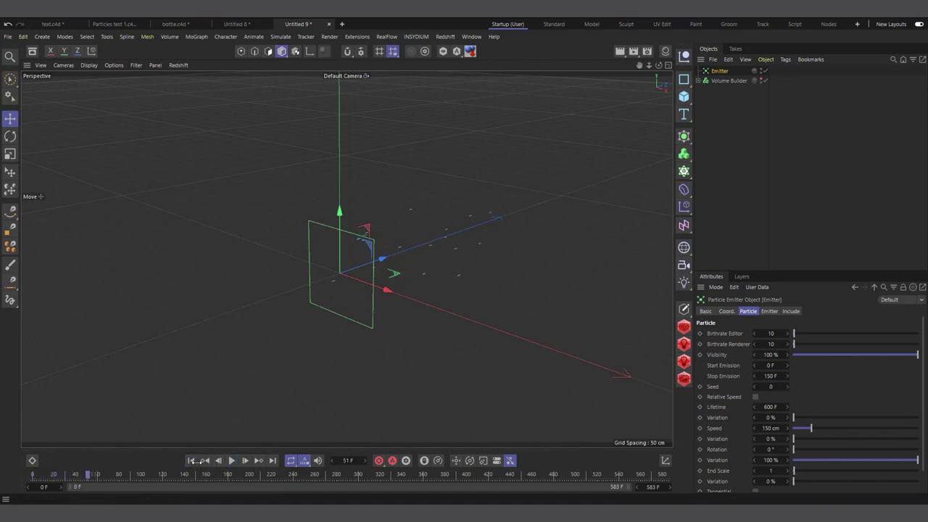
{"action": "left_click", "coordinate": [192, 460]}
- Add a Field Force to the scene, play the animation with its empty field list, and rewind
{"action": "left_click", "coordinate": [281, 36]}
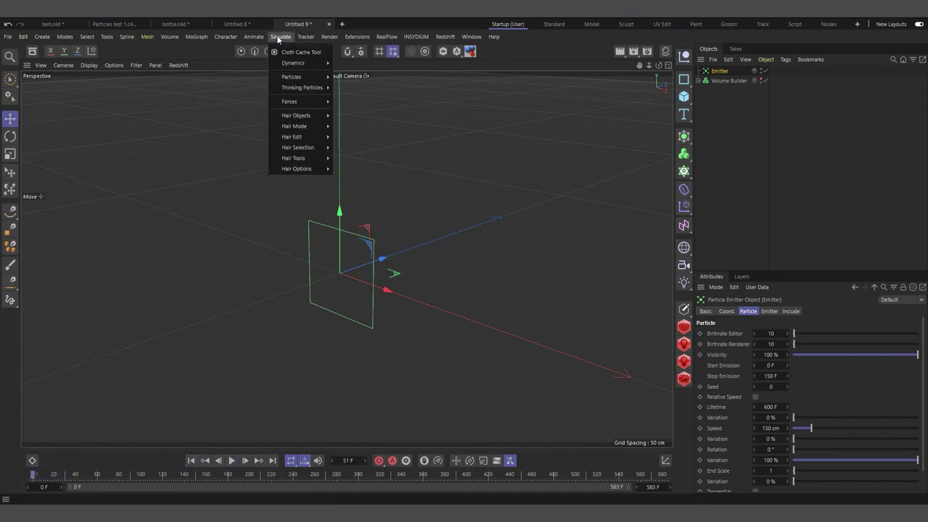
{"action": "mouse_move", "coordinate": [306, 102]}
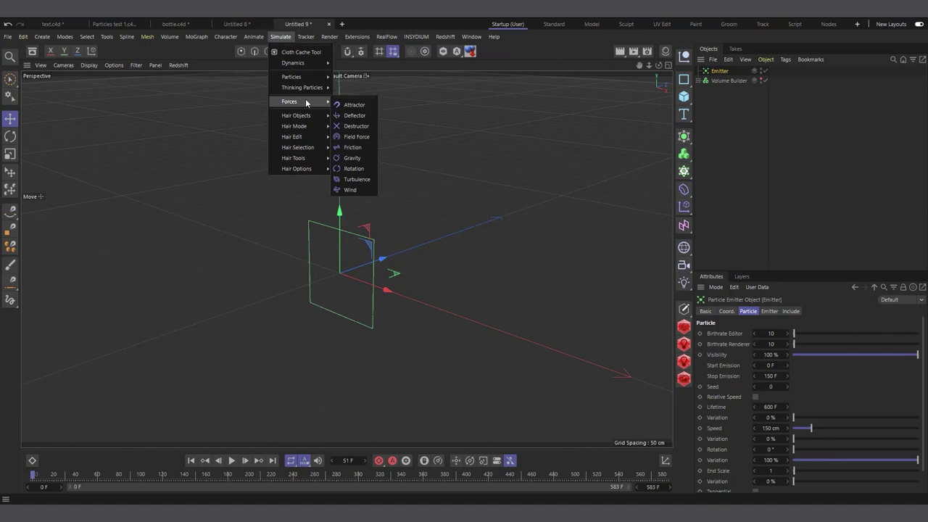
{"action": "left_click", "coordinate": [356, 137]}
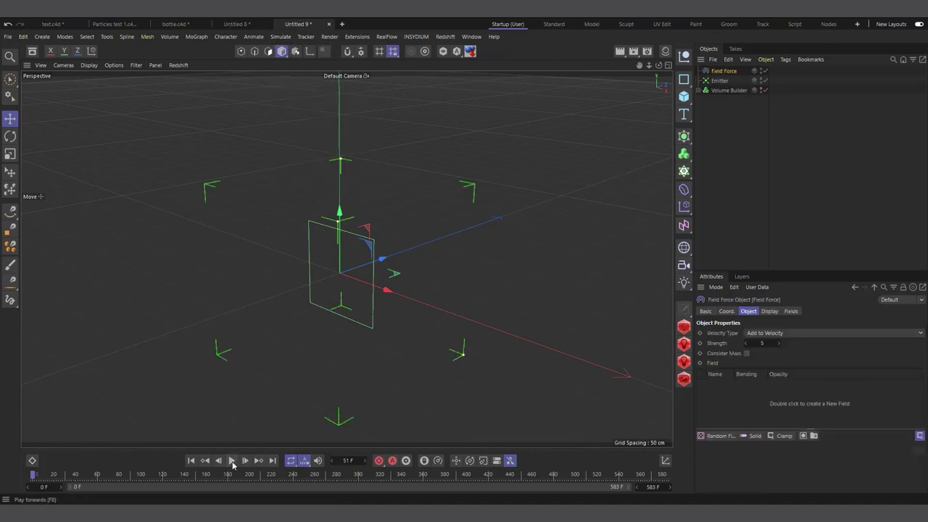
{"action": "left_click", "coordinate": [231, 460]}
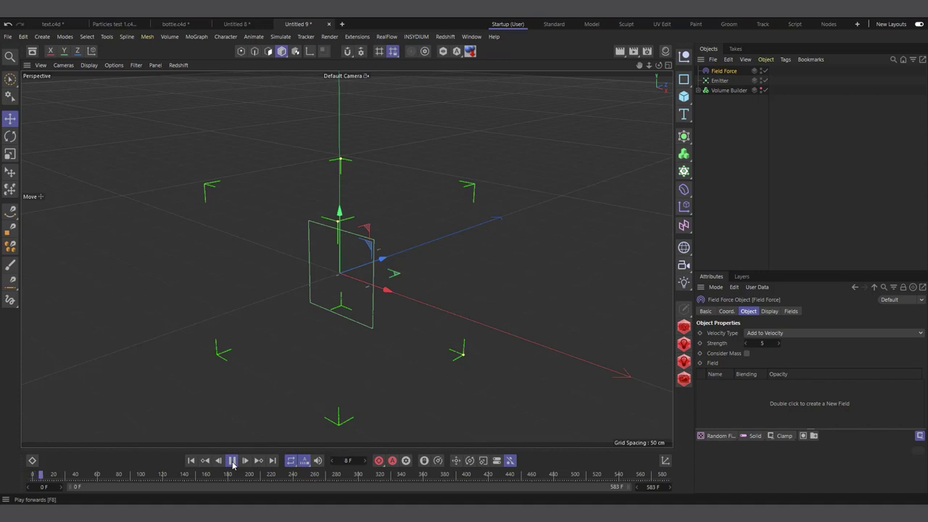
{"action": "left_click", "coordinate": [191, 460]}
- Order the Field Force below the Volume Builder, add the Volume Builder to its fields as a Volume Object, and preview the animation
{"action": "left_click_drag", "start_coordinate": [725, 71], "coordinate": [732, 92]}
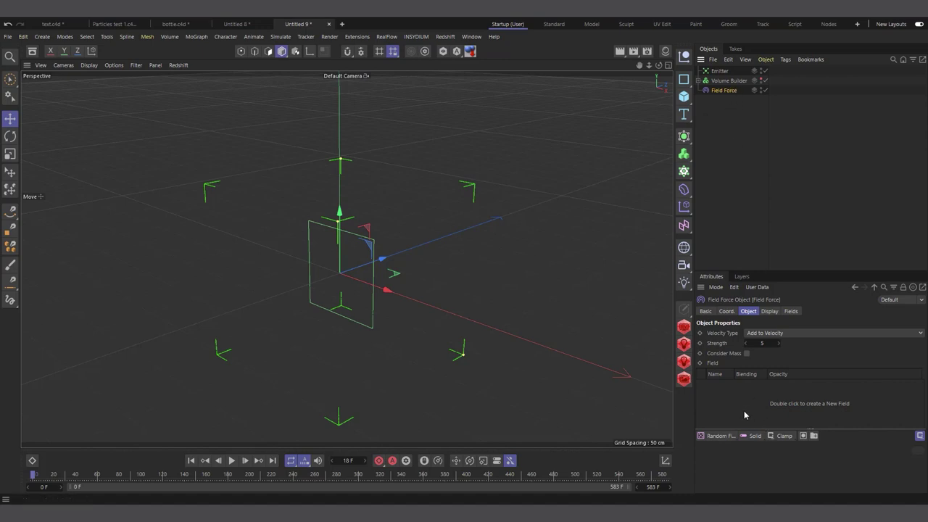
{"action": "left_click_drag", "start_coordinate": [729, 80], "coordinate": [755, 399]}
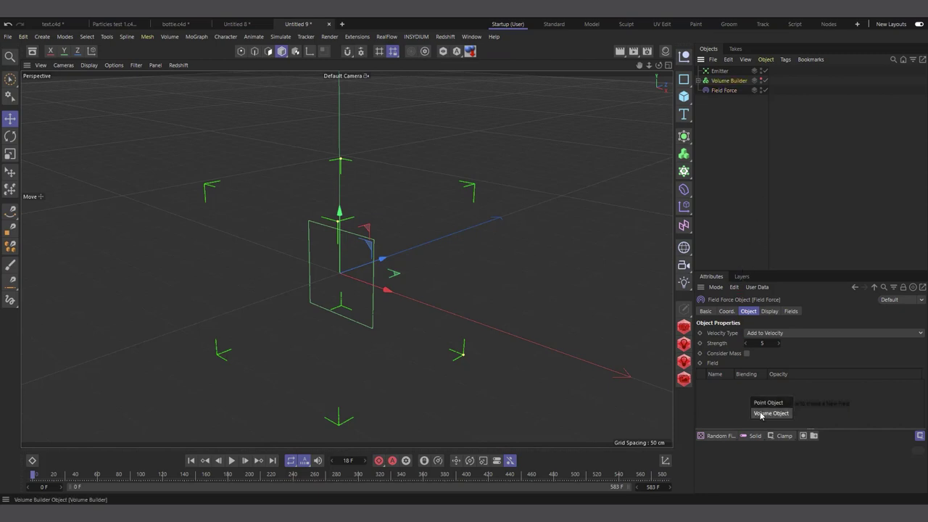
{"action": "left_click", "coordinate": [770, 414]}
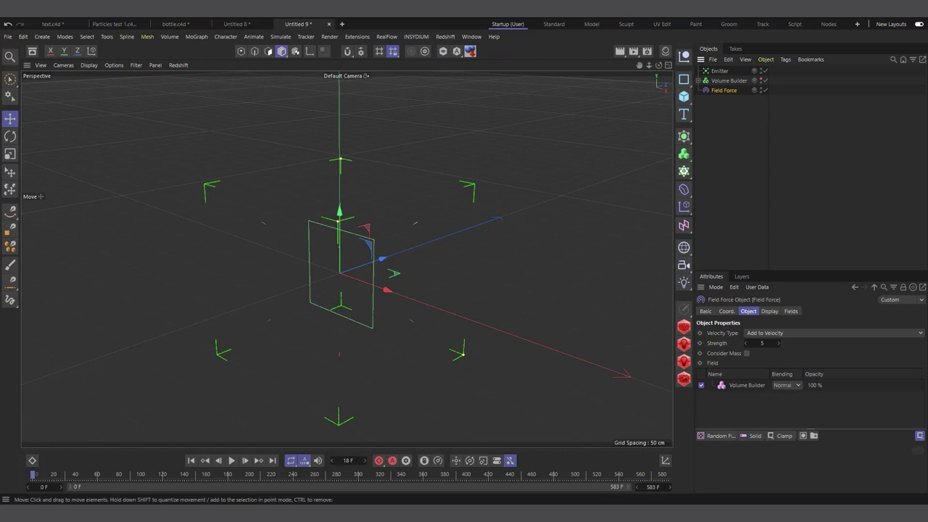
{"action": "left_click", "coordinate": [232, 461]}
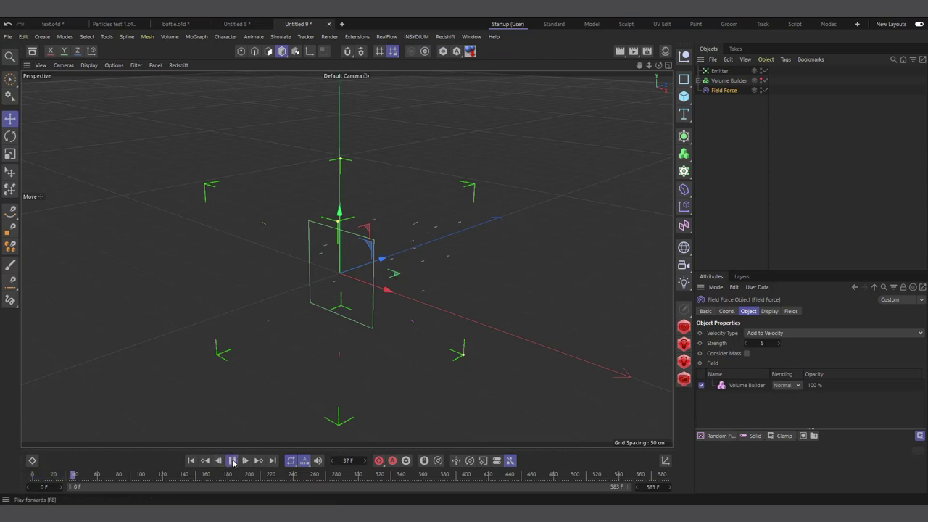
{"action": "left_click", "coordinate": [232, 461]}
{"action": "left_click", "coordinate": [191, 462]}
- Set the Field Force's velocity type to Set Absolute Velocity and preview the particles from the first frame
{"action": "left_click", "coordinate": [767, 335]}
{"action": "left_click", "coordinate": [777, 354]}
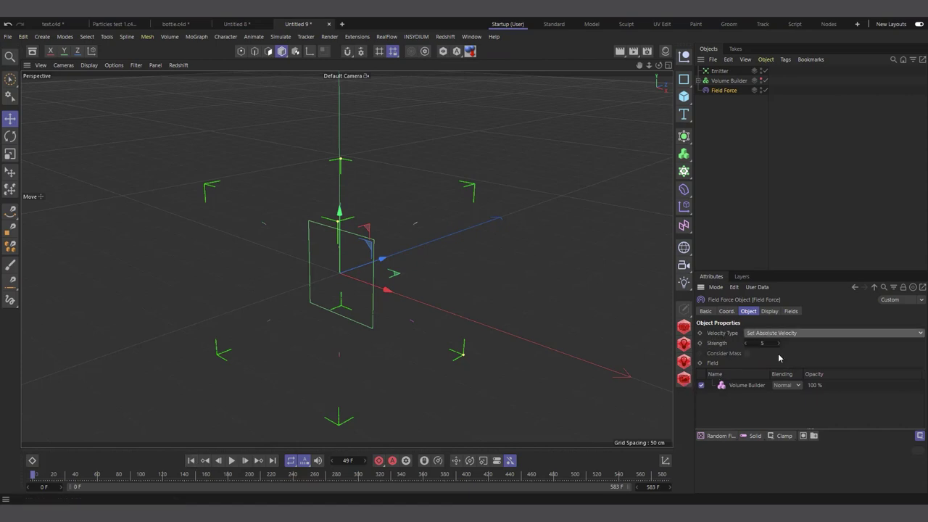
{"action": "left_click", "coordinate": [232, 462]}
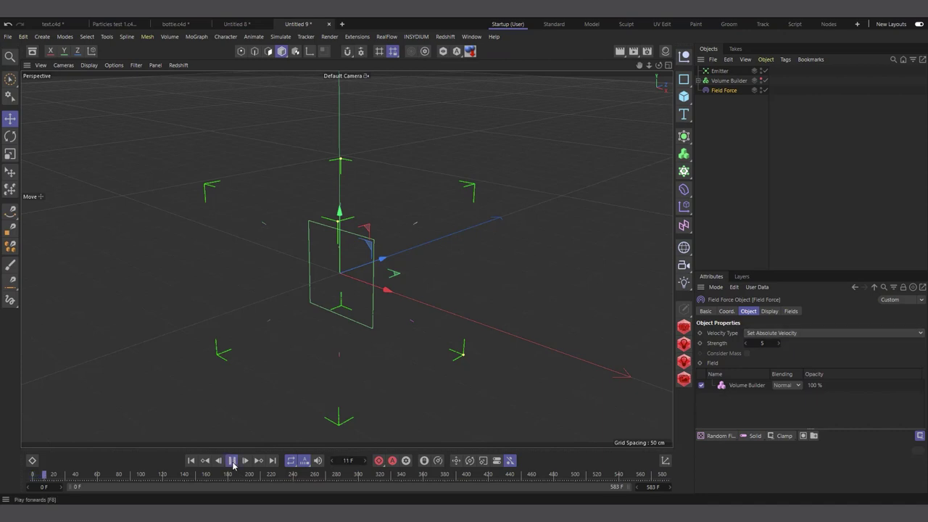
{"action": "left_click", "coordinate": [232, 462]}
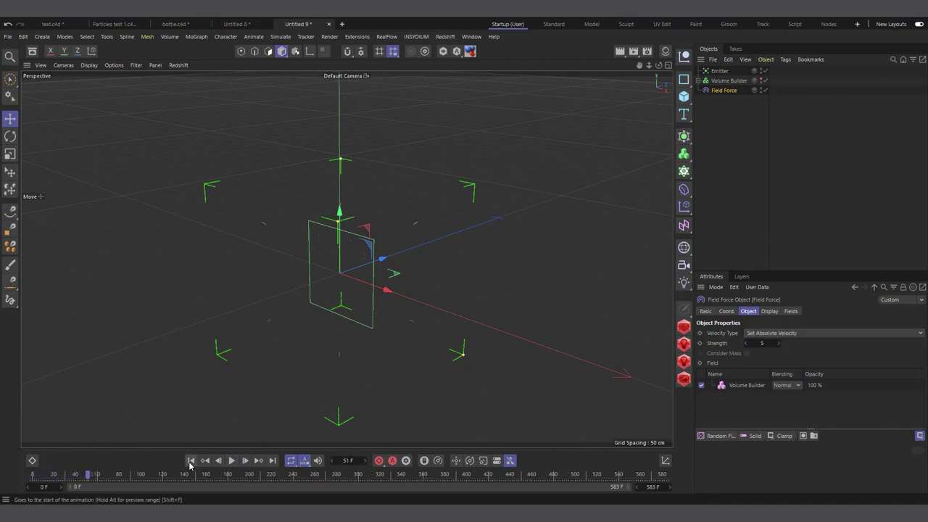
{"action": "left_click", "coordinate": [190, 460]}
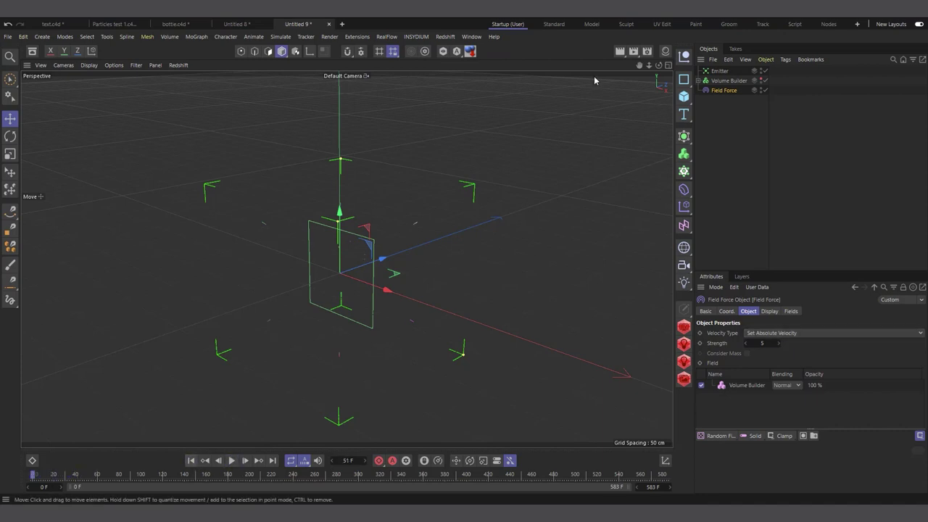
- Show the vector volume in the viewport and examine its vector directions from different angles
{"action": "left_click", "coordinate": [762, 80]}
{"action": "scroll", "coordinate": [379, 326], "scroll_direction": "up", "scroll_amount": 6}
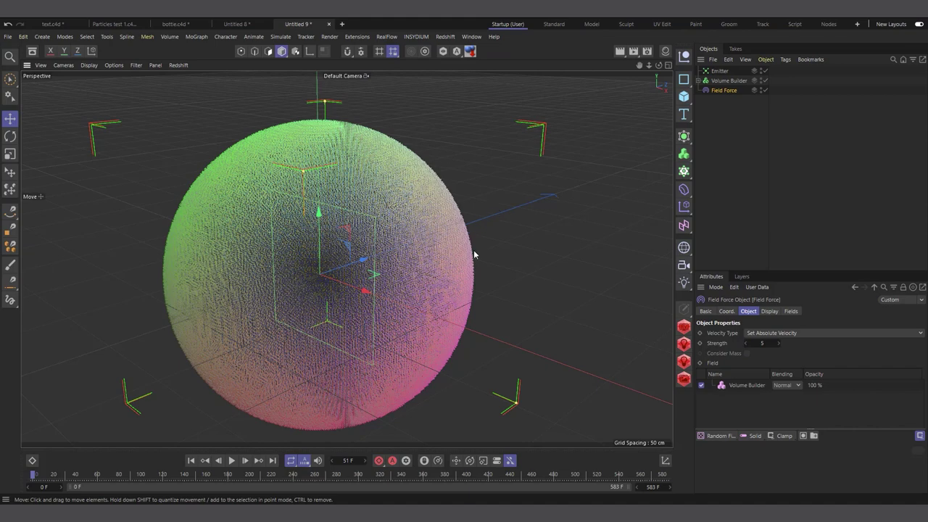
{"action": "scroll", "coordinate": [475, 255], "scroll_direction": "up", "scroll_amount": 2}
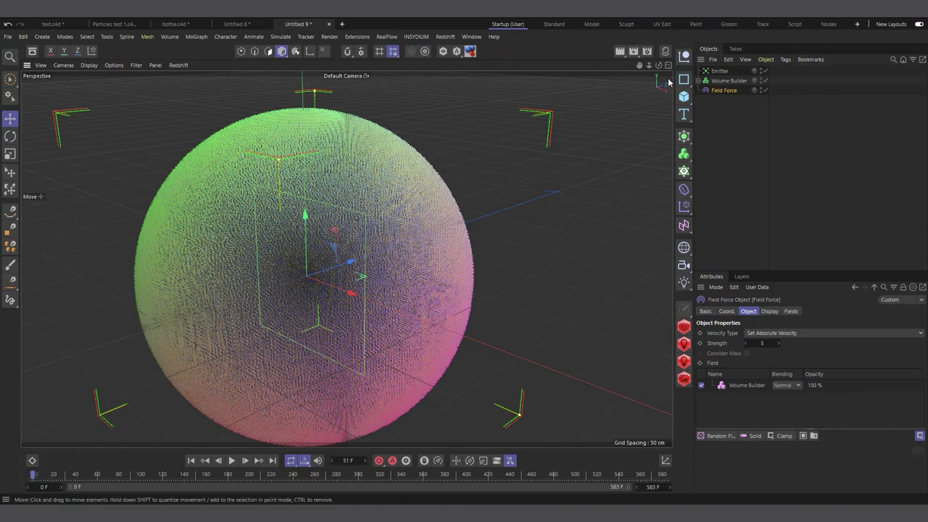
{"action": "left_click_drag", "start_coordinate": [659, 68], "coordinate": [641, 80]}
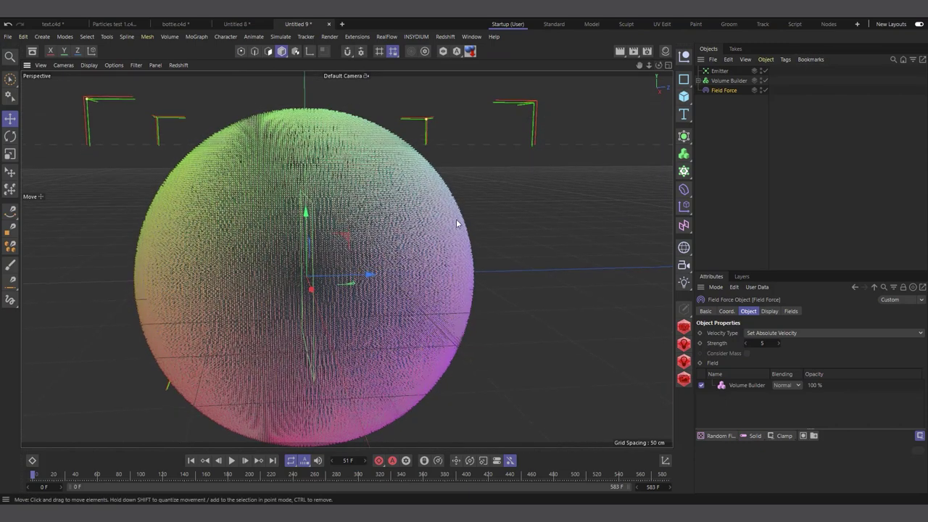
{"action": "scroll", "coordinate": [299, 231], "scroll_direction": "down", "scroll_amount": 2}
{"action": "scroll", "coordinate": [489, 268], "scroll_direction": "up", "scroll_amount": 3}
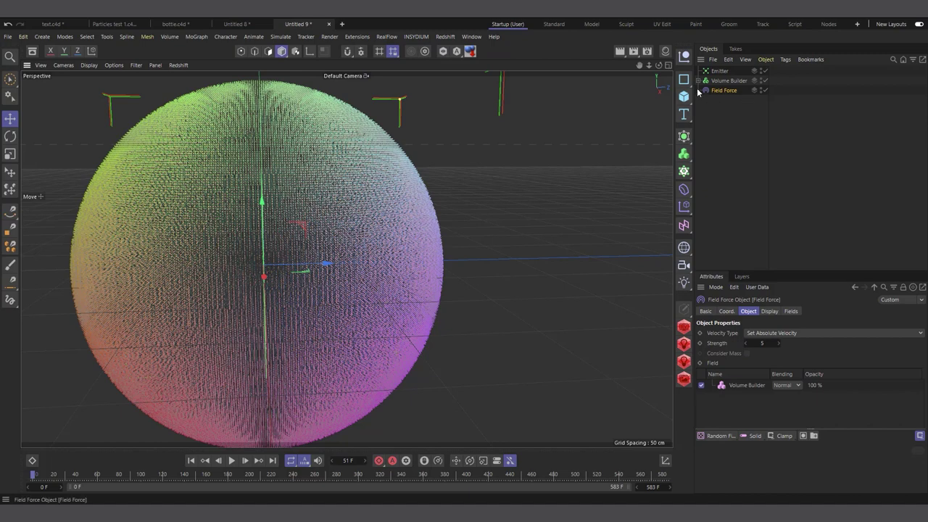
- Check the radius of the Sphere inside the Volume Builder
{"action": "left_click", "coordinate": [718, 73]}
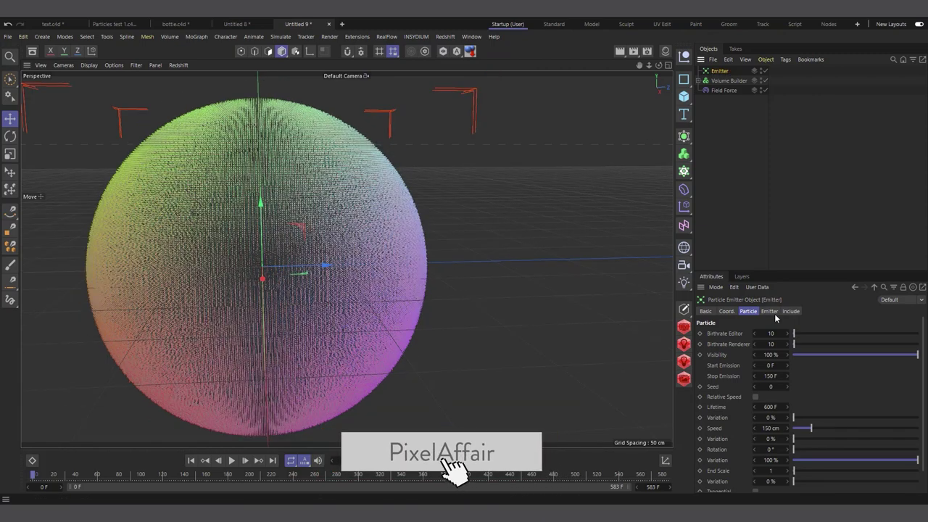
{"action": "left_click", "coordinate": [699, 80]}
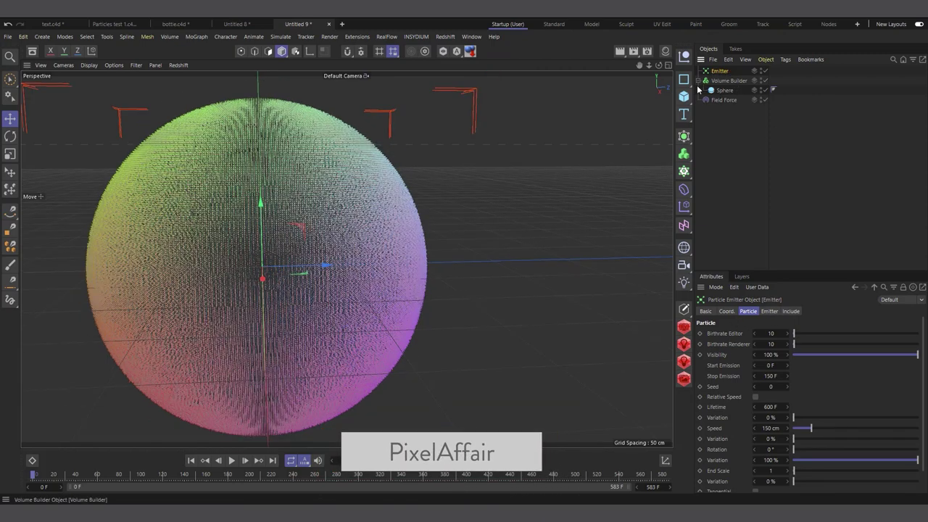
{"action": "left_click", "coordinate": [724, 90]}
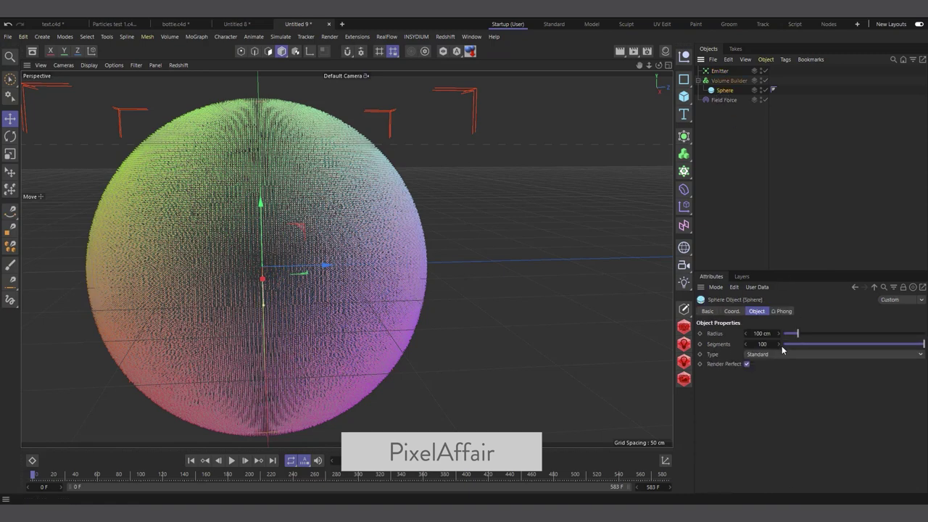
{"action": "left_click", "coordinate": [699, 81]}
- Set the Emitter's Z position to 100 cm
{"action": "left_click", "coordinate": [719, 70]}
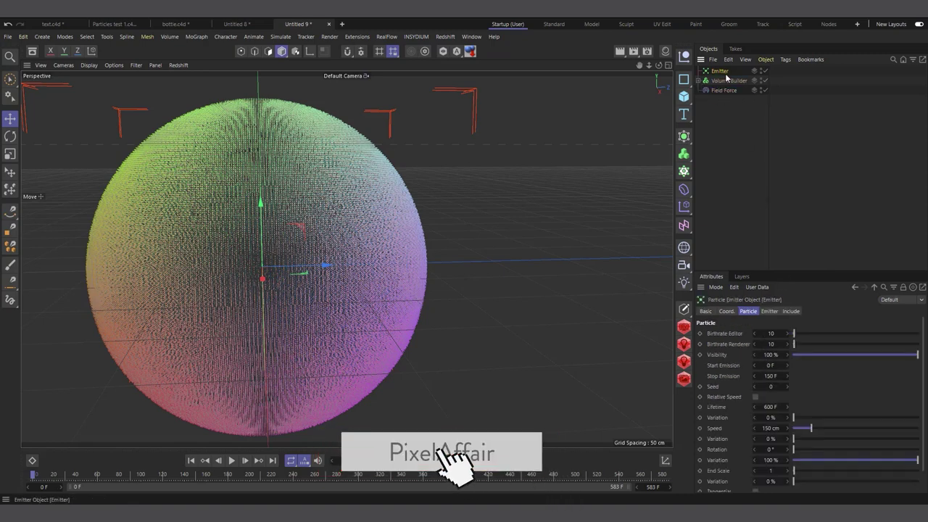
{"action": "left_click", "coordinate": [726, 311]}
{"action": "left_click", "coordinate": [738, 354]}
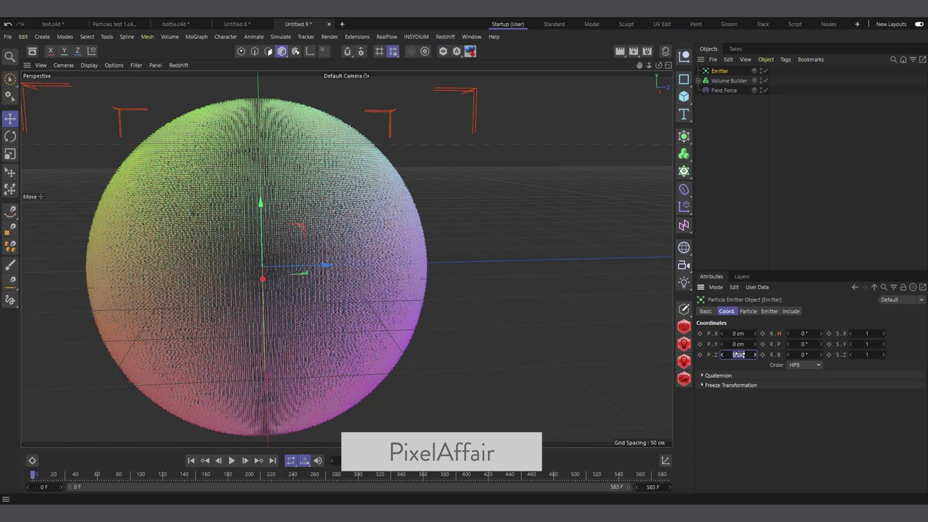
{"action": "key", "text": "Return"}
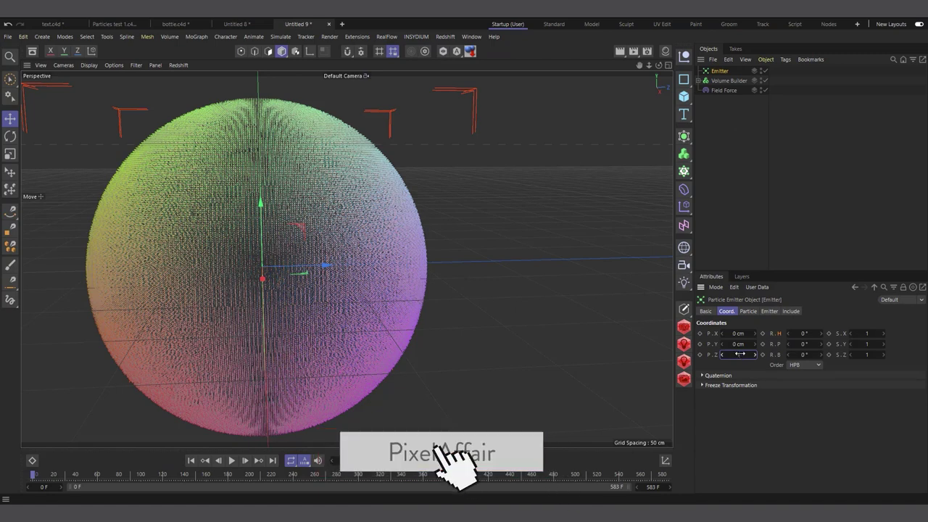
{"action": "type", "text": "100"}
{"action": "key", "text": "Return"}
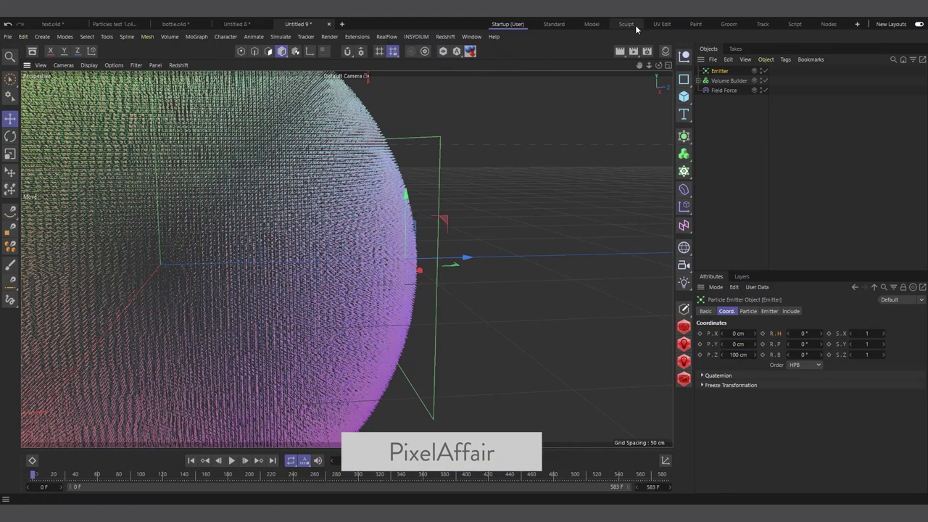
- Disable the Volume Builder to view the Emitter against the plain Sphere
{"action": "left_click_drag", "start_coordinate": [406, 232], "coordinate": [435, 243], "text": "alt"}
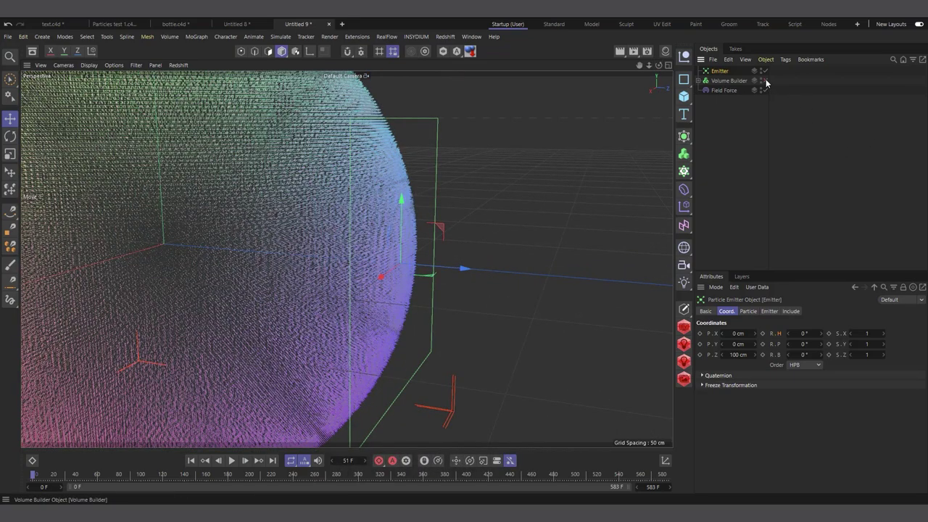
{"action": "left_click", "coordinate": [766, 82]}
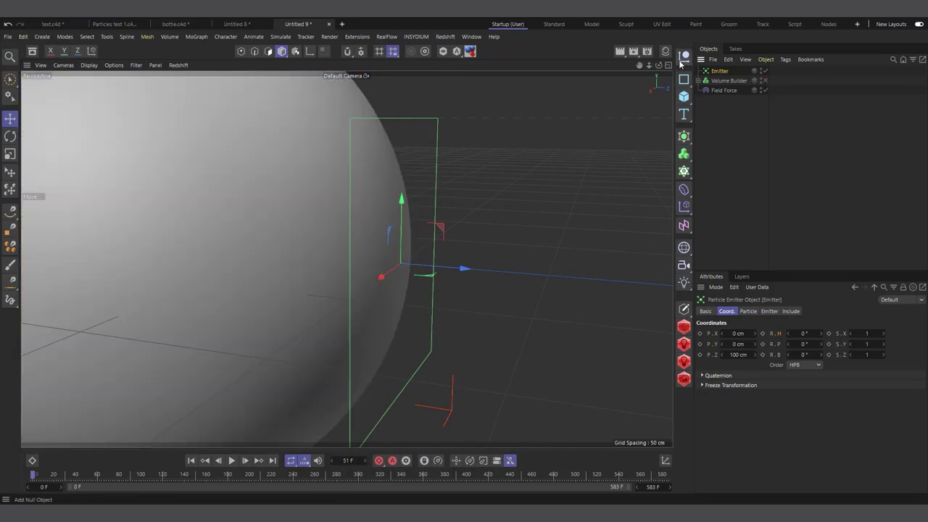
{"action": "left_click_drag", "start_coordinate": [664, 65], "coordinate": [657, 65]}
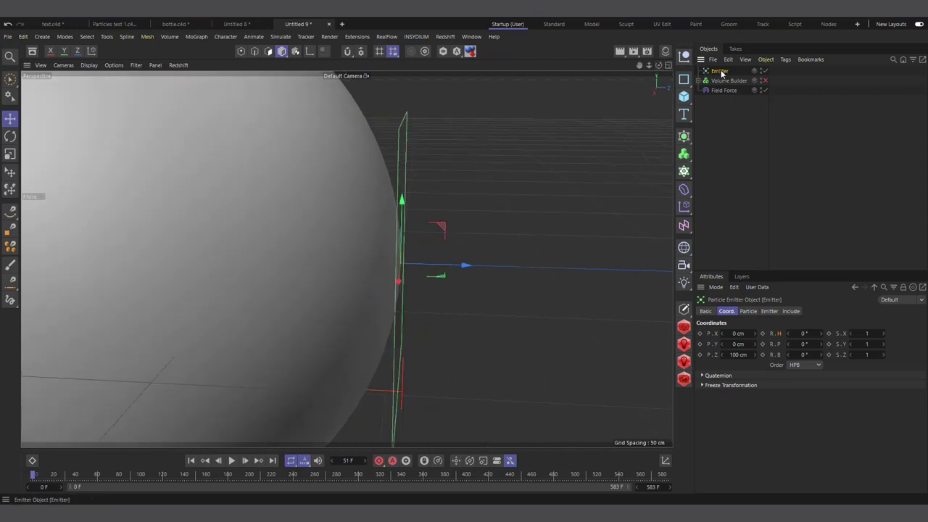
- Set the Emitter's X-Size and Y-Size to 2 cm
{"action": "left_click", "coordinate": [769, 311]}
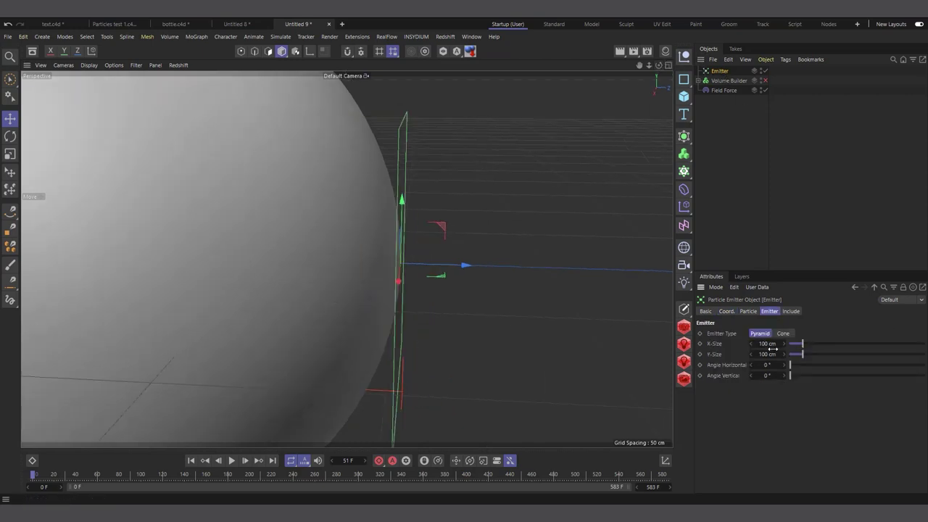
{"action": "left_click", "coordinate": [770, 344]}
{"action": "type", "text": "2"}
{"action": "key", "text": "Tab"}
{"action": "type", "text": "2"}
{"action": "key", "text": "Return"}
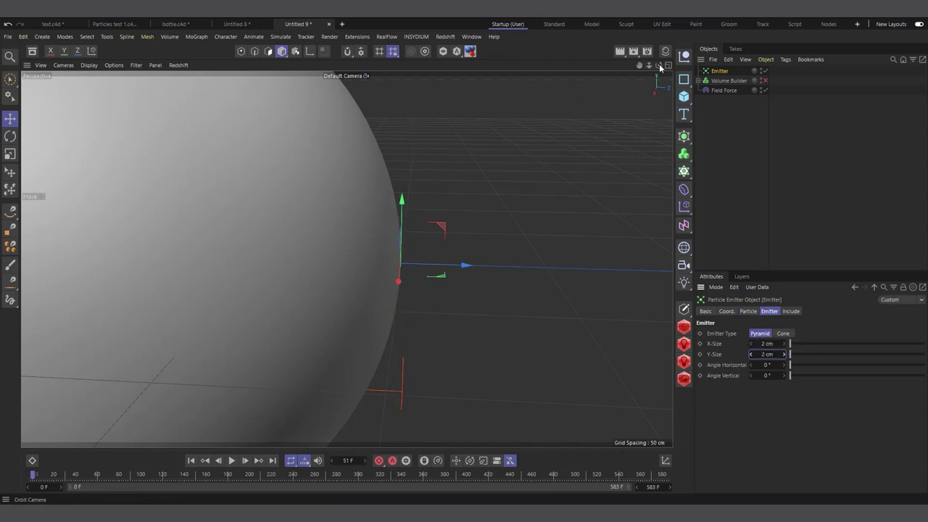
- Check the resized Emitter on the Sphere's surface and turn off the workplane display in the viewport
{"action": "left_click_drag", "start_coordinate": [658, 65], "coordinate": [609, 73]}
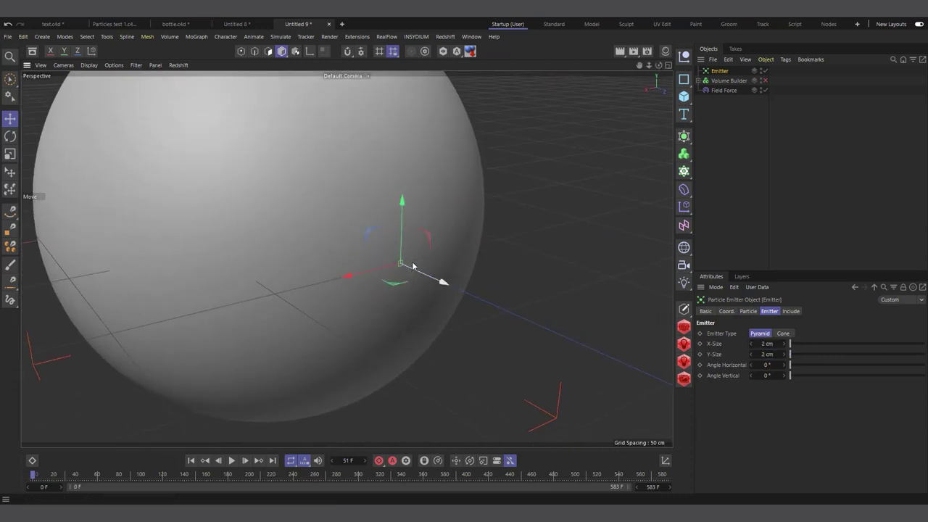
{"action": "scroll", "coordinate": [348, 265], "scroll_direction": "up", "scroll_amount": 2}
{"action": "scroll", "coordinate": [459, 331], "scroll_direction": "down", "scroll_amount": 4}
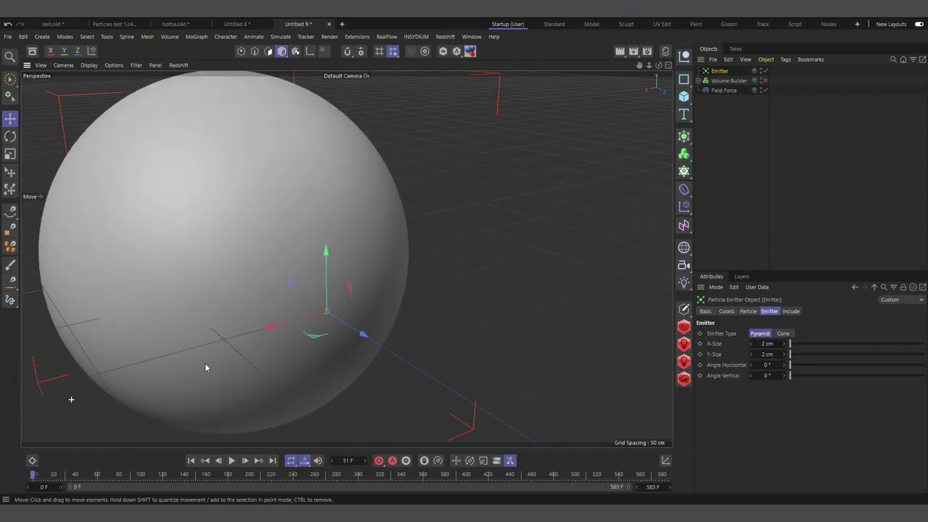
{"action": "left_click", "coordinate": [135, 65]}
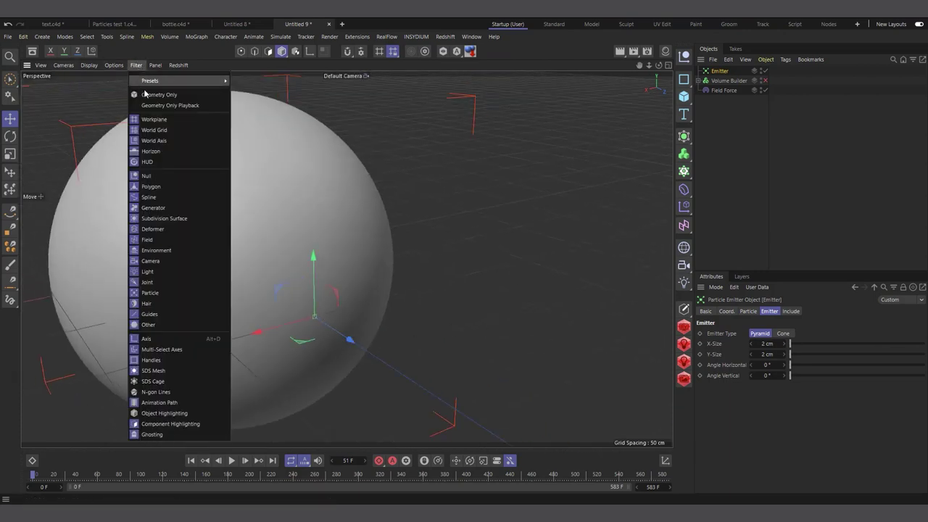
{"action": "left_click", "coordinate": [149, 121]}
{"action": "scroll", "coordinate": [358, 216], "scroll_direction": "down", "scroll_amount": 2}
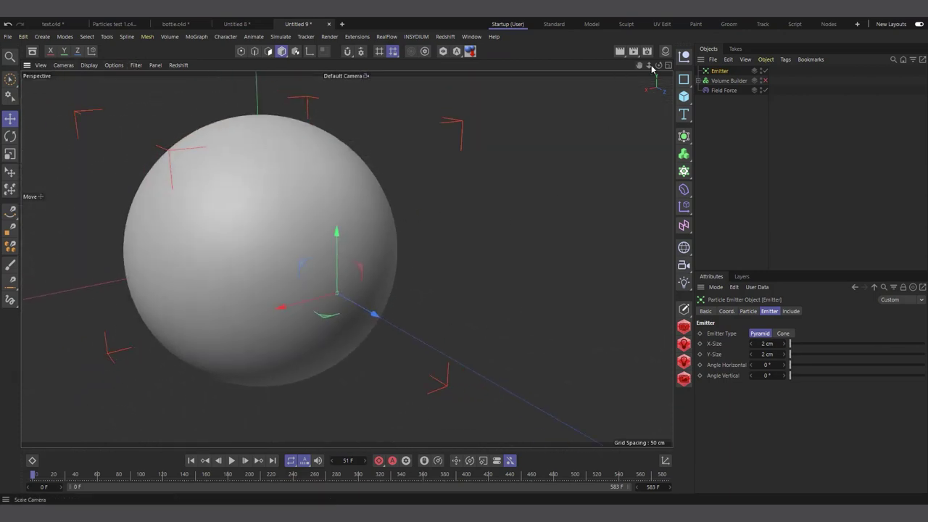
- Re-enable the Volume Builder and hide its vector volume in the viewport
{"action": "left_click_drag", "start_coordinate": [659, 64], "coordinate": [610, 146]}
{"action": "scroll", "coordinate": [439, 228], "scroll_direction": "down", "scroll_amount": 2}
{"action": "scroll", "coordinate": [402, 276], "scroll_direction": "up", "scroll_amount": 4}
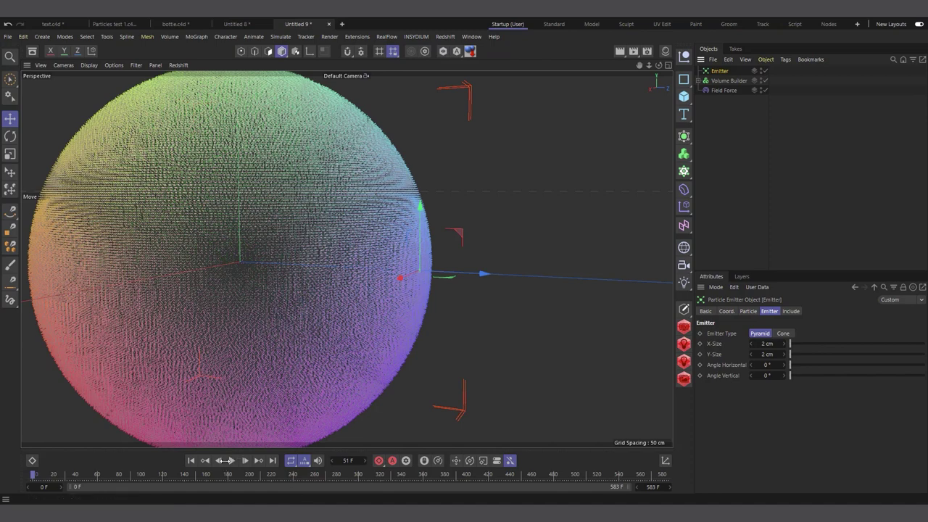
{"action": "left_click", "coordinate": [762, 81]}
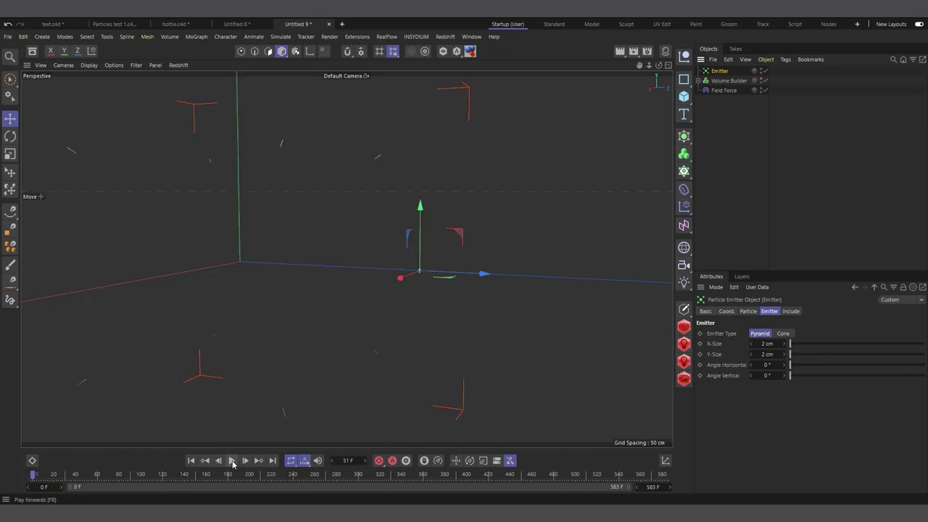
- Play the simulation briefly and examine the particles leaving the Emitter up close
{"action": "left_click", "coordinate": [232, 462]}
{"action": "left_click", "coordinate": [232, 461]}
{"action": "scroll", "coordinate": [435, 275], "scroll_direction": "up", "scroll_amount": 5}
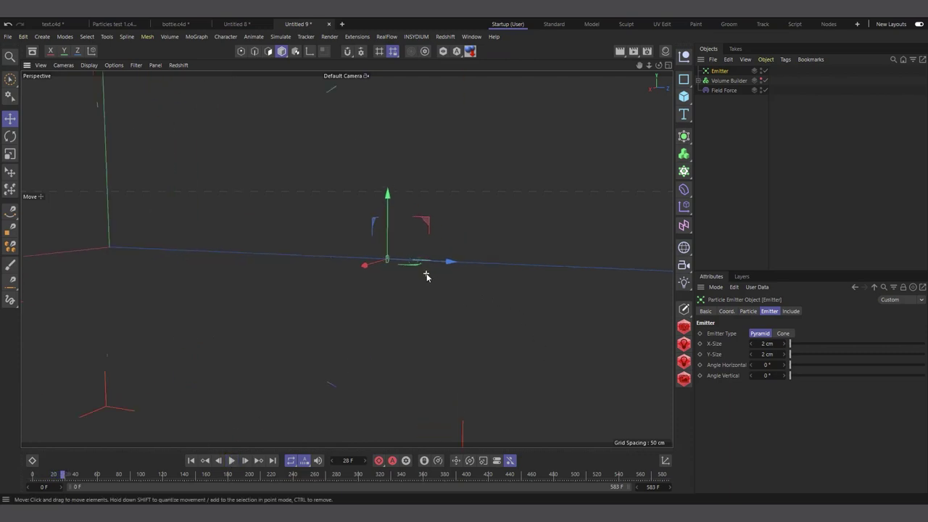
- Set the Emitter's particle Speed to 0 cm
{"action": "left_click", "coordinate": [748, 311]}
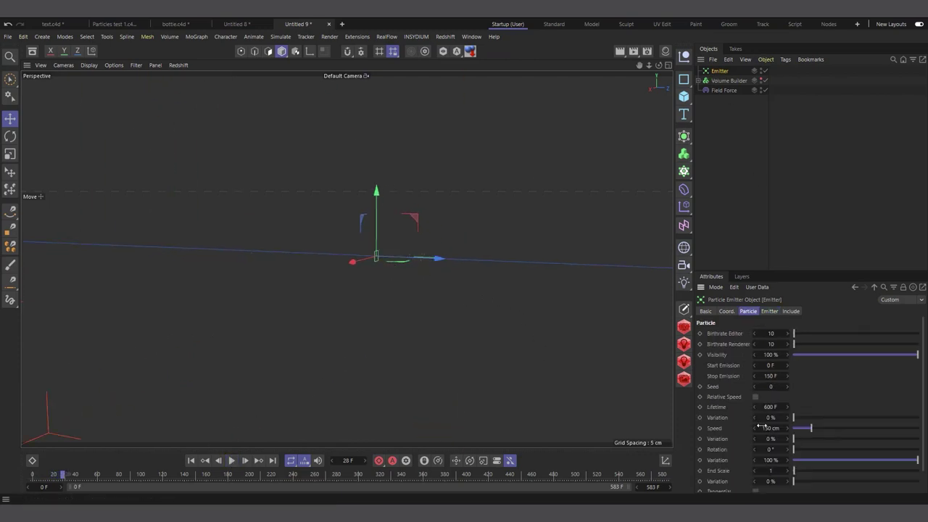
{"action": "left_click", "coordinate": [770, 429]}
{"action": "type", "text": "0"}
{"action": "key", "text": "Return"}
- Set the Field Force's Strength to 100 and replay the simulation from the first frame to check the particle motion
{"action": "left_click", "coordinate": [726, 90]}
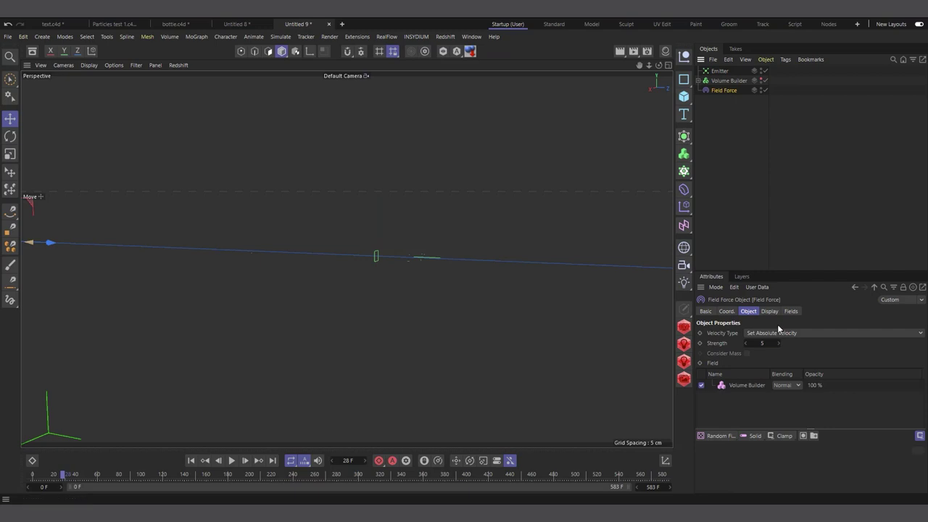
{"action": "left_click", "coordinate": [764, 344]}
{"action": "left_click", "coordinate": [190, 461]}
{"action": "left_click", "coordinate": [232, 460]}
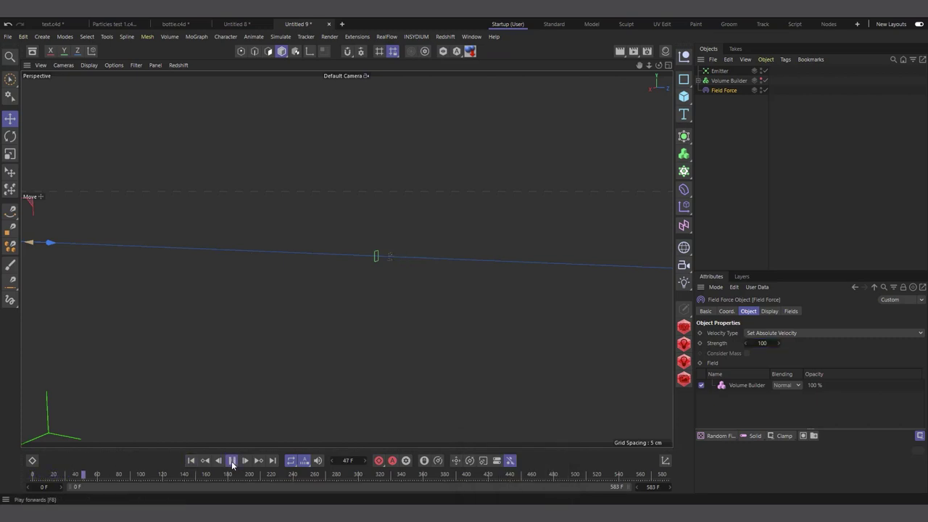
{"action": "left_click", "coordinate": [232, 460]}
{"action": "scroll", "coordinate": [435, 286], "scroll_direction": "down", "scroll_amount": 5}
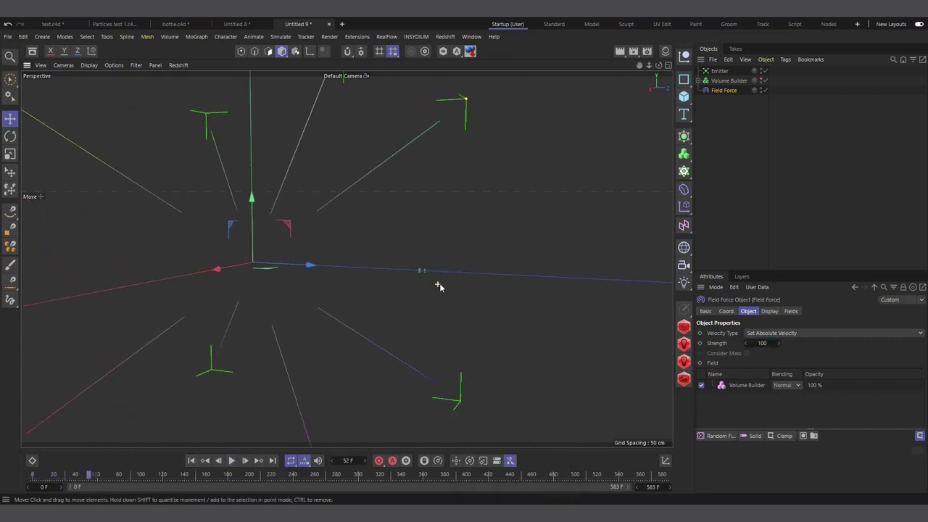
{"action": "left_click_drag", "start_coordinate": [524, 299], "coordinate": [469, 277], "text": "alt"}
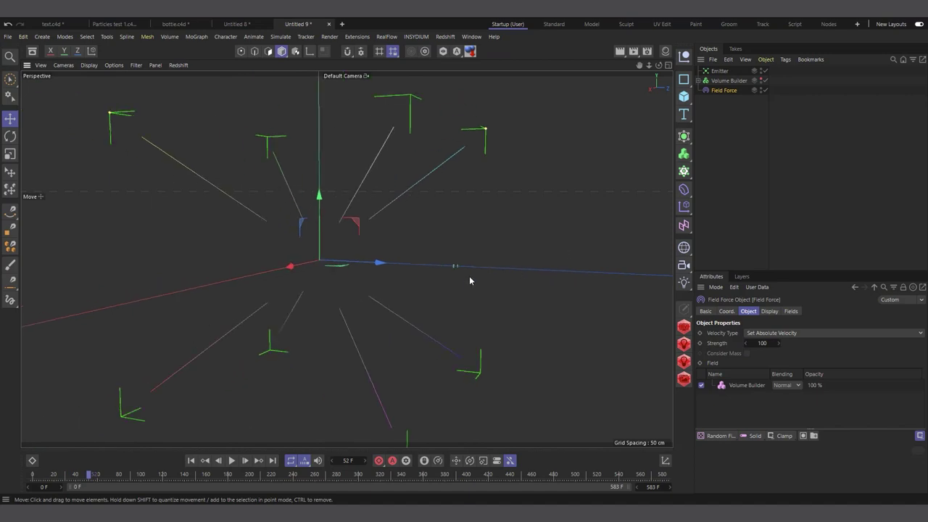
- Show the Volume Builder's vector volume in the viewport again and display the Volume Builder's object properties
{"action": "left_click", "coordinate": [756, 80]}
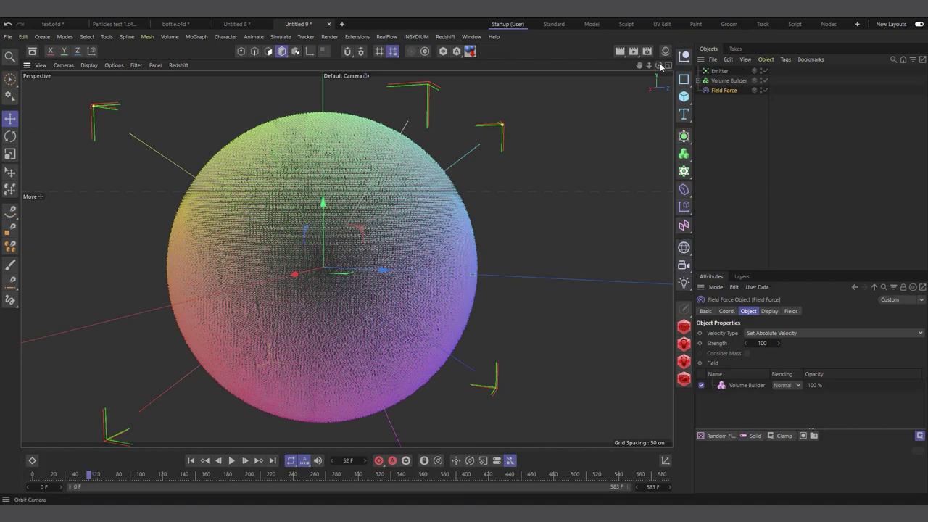
{"action": "left_click_drag", "start_coordinate": [274, 180], "coordinate": [290, 193], "text": "alt"}
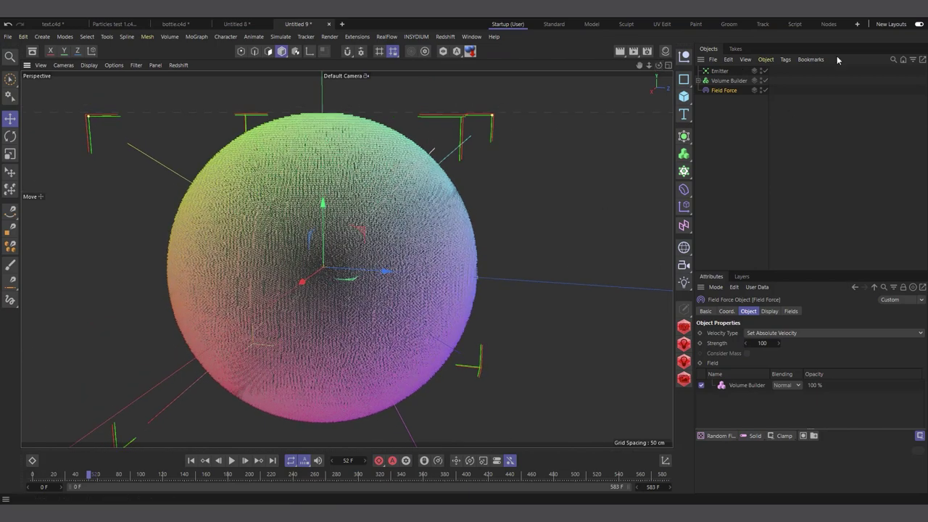
{"action": "left_click", "coordinate": [727, 81]}
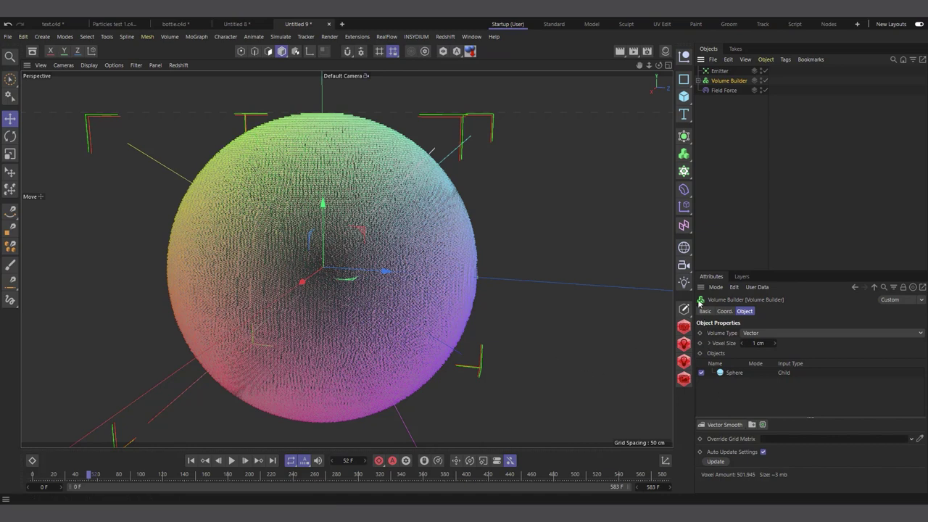
- Add a Random Field and make it a child of the Volume Builder, above the Sphere
{"action": "left_click", "coordinate": [42, 36]}
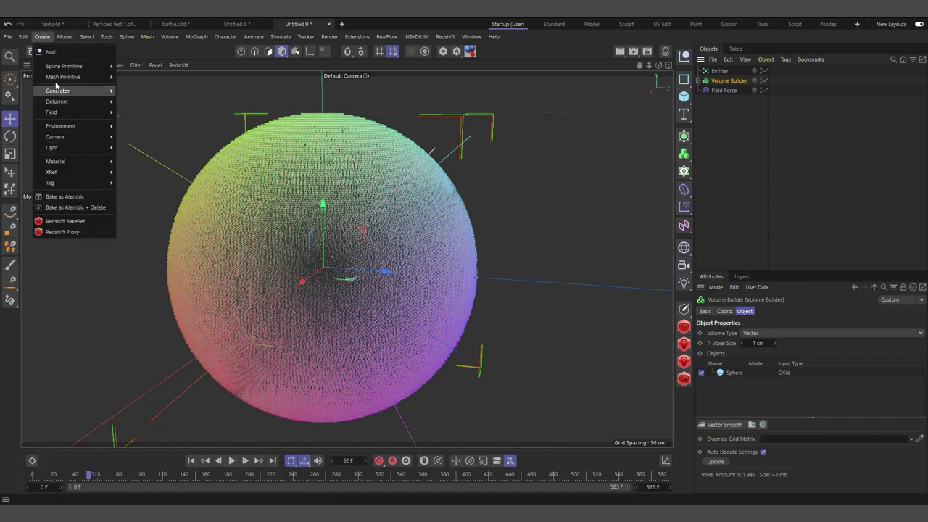
{"action": "mouse_move", "coordinate": [87, 112]}
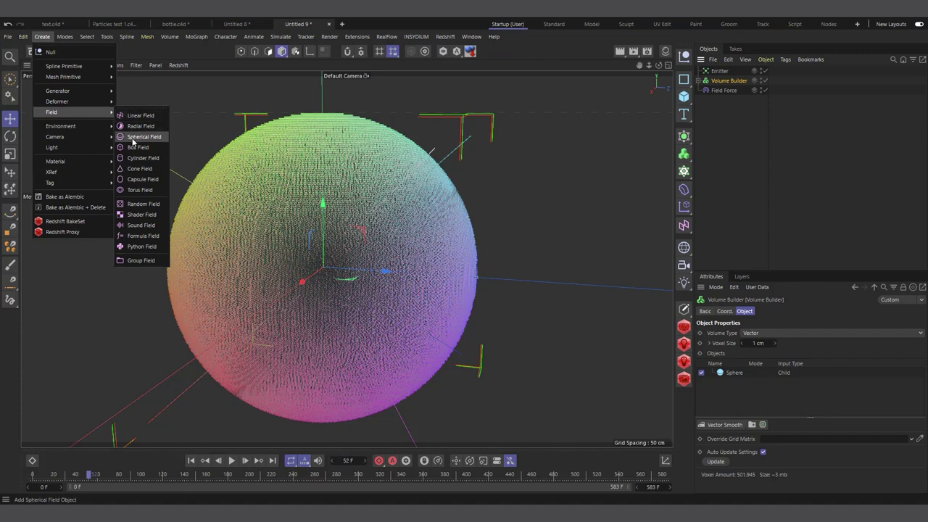
{"action": "left_click", "coordinate": [142, 205]}
{"action": "left_click", "coordinate": [685, 227]}
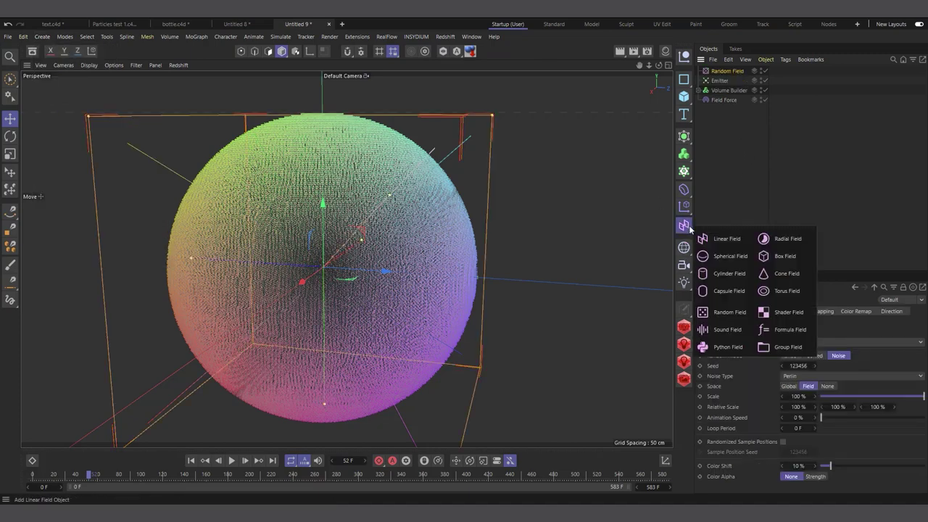
{"action": "left_click_drag", "start_coordinate": [722, 70], "coordinate": [728, 105]}
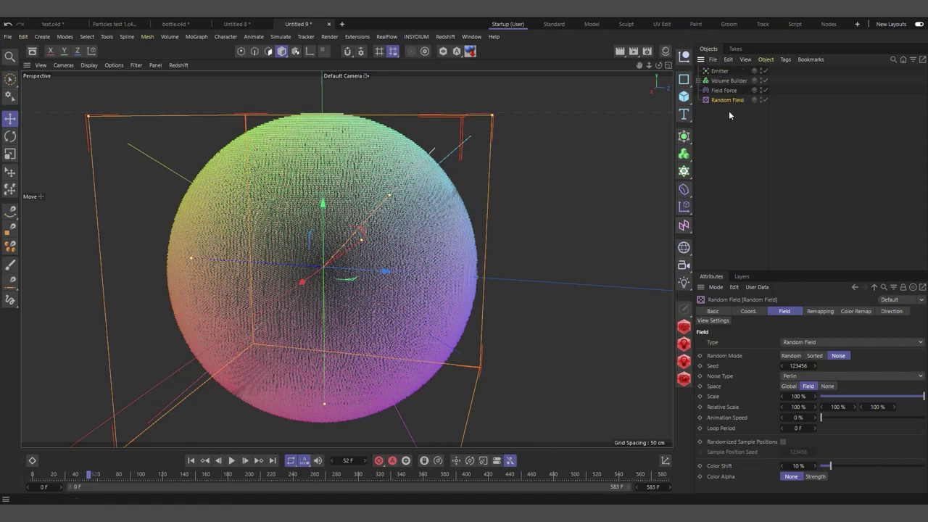
{"action": "left_click", "coordinate": [730, 80]}
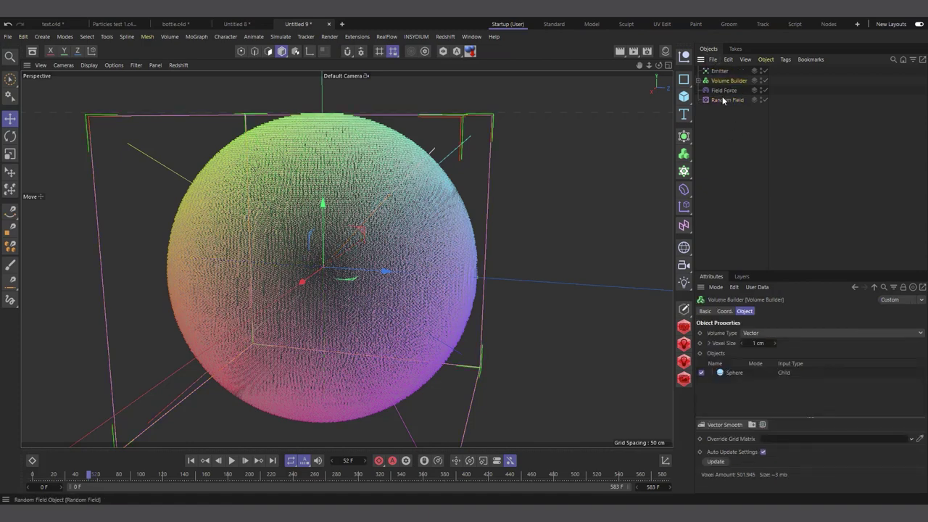
{"action": "left_click_drag", "start_coordinate": [725, 102], "coordinate": [730, 82]}
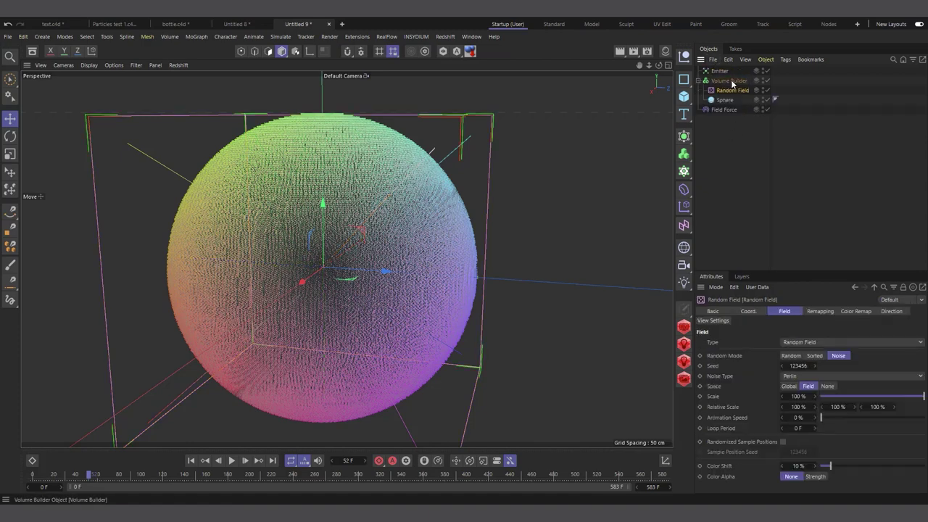
- Set the Random Field's Creation Space to Objects Below in the Volume Builder
{"action": "scroll", "coordinate": [346, 263], "scroll_direction": "up", "scroll_amount": 6}
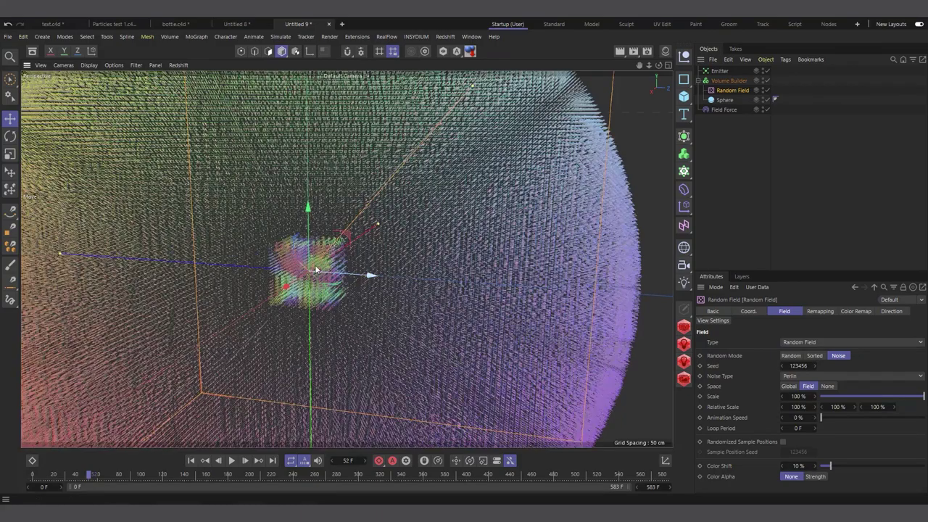
{"action": "scroll", "coordinate": [298, 266], "scroll_direction": "up", "scroll_amount": 3}
{"action": "scroll", "coordinate": [333, 275], "scroll_direction": "down", "scroll_amount": 2}
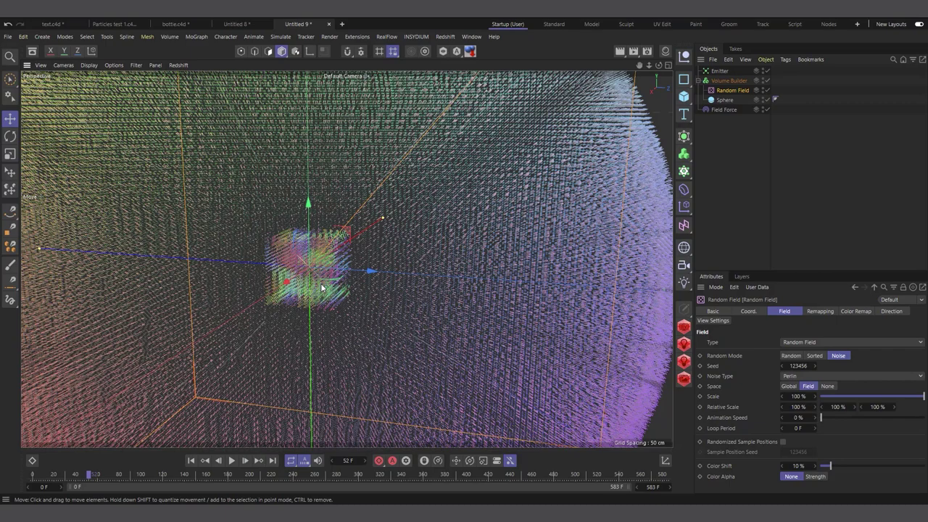
{"action": "scroll", "coordinate": [279, 279], "scroll_direction": "down", "scroll_amount": 5}
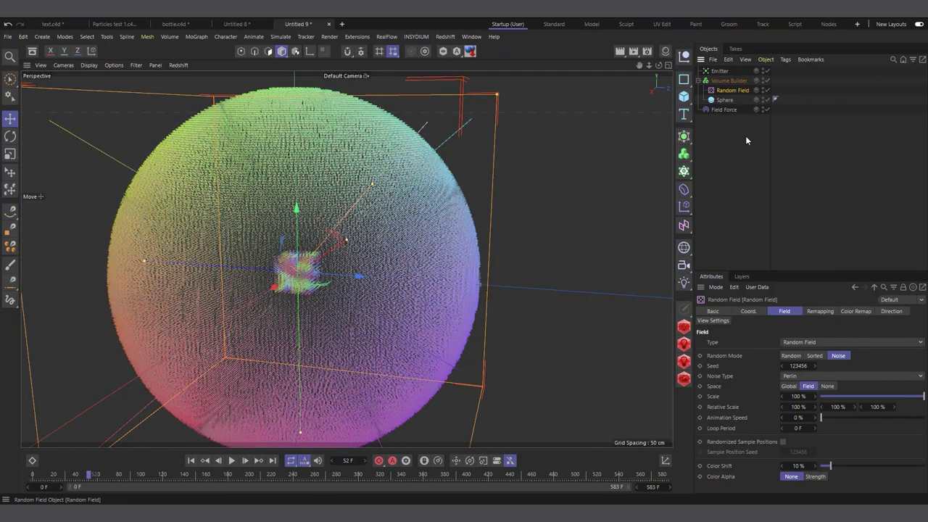
{"action": "left_click", "coordinate": [739, 81]}
{"action": "left_click", "coordinate": [751, 373]}
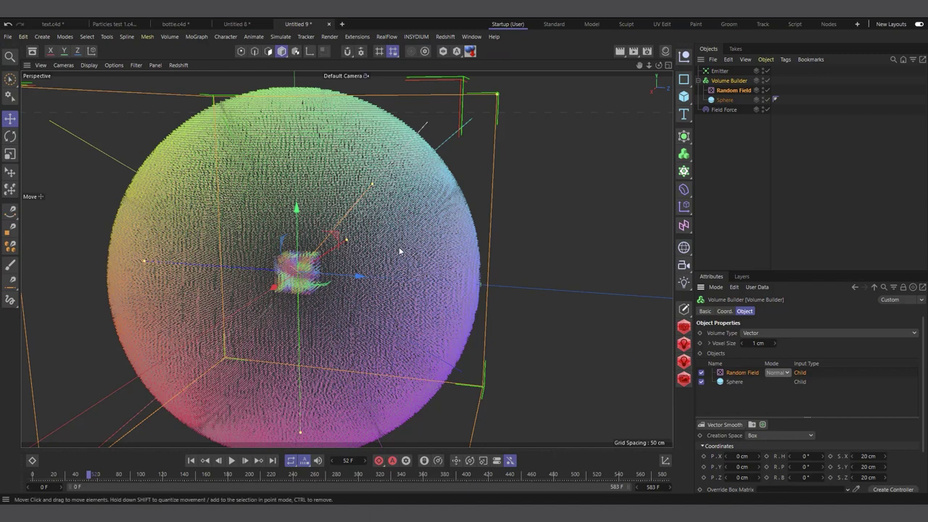
{"action": "scroll", "coordinate": [435, 219], "scroll_direction": "down", "scroll_amount": 2}
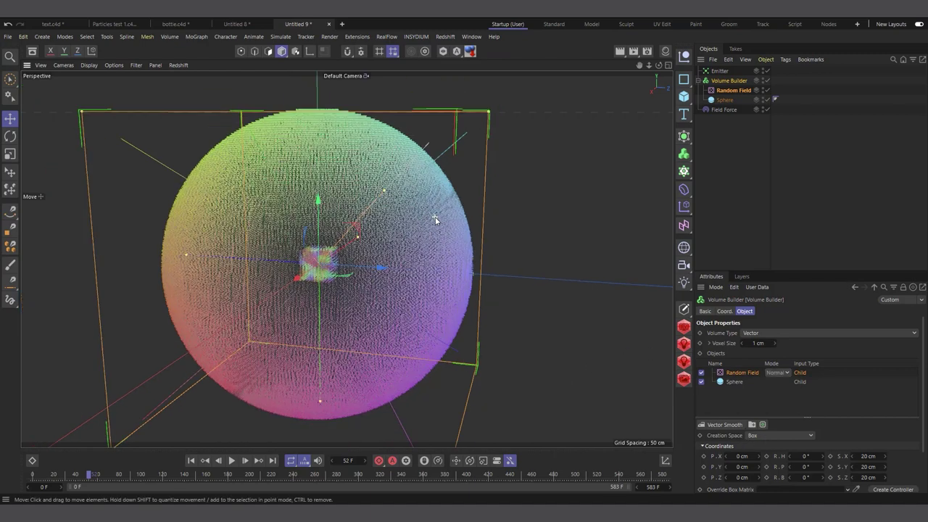
{"action": "scroll", "coordinate": [297, 306], "scroll_direction": "up", "scroll_amount": 1}
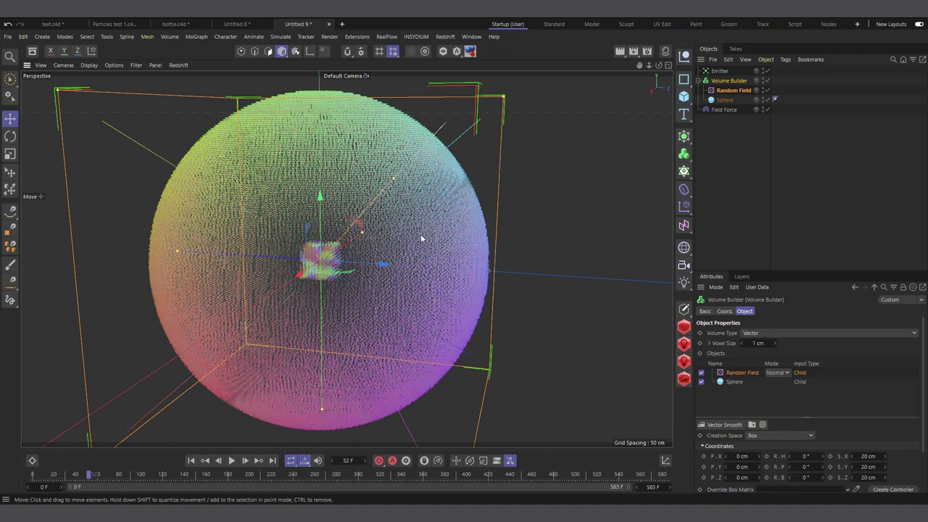
{"action": "left_click", "coordinate": [771, 435]}
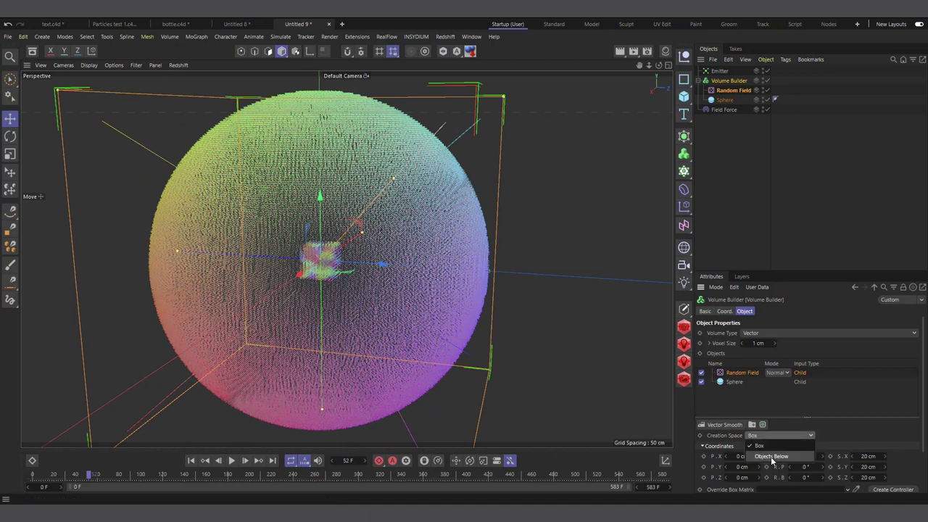
{"action": "left_click", "coordinate": [771, 456]}
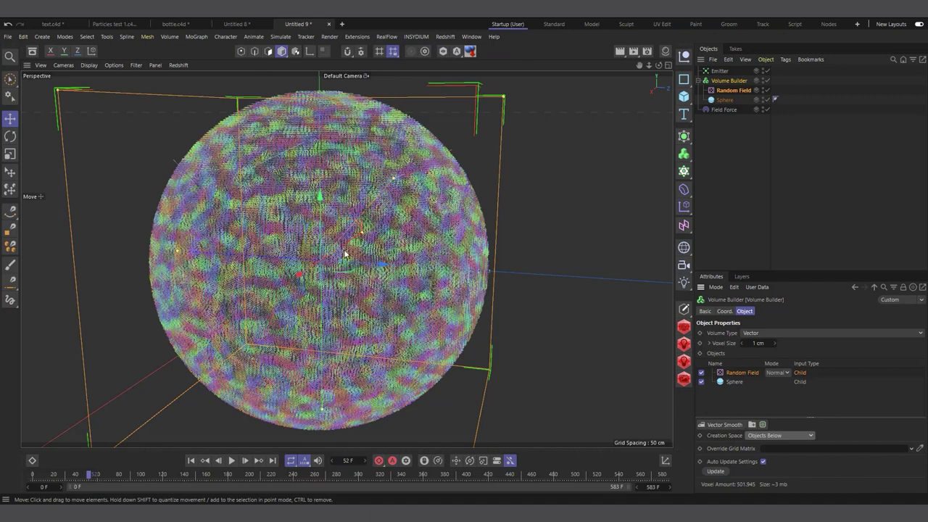
{"action": "scroll", "coordinate": [375, 245], "scroll_direction": "up", "scroll_amount": 2}
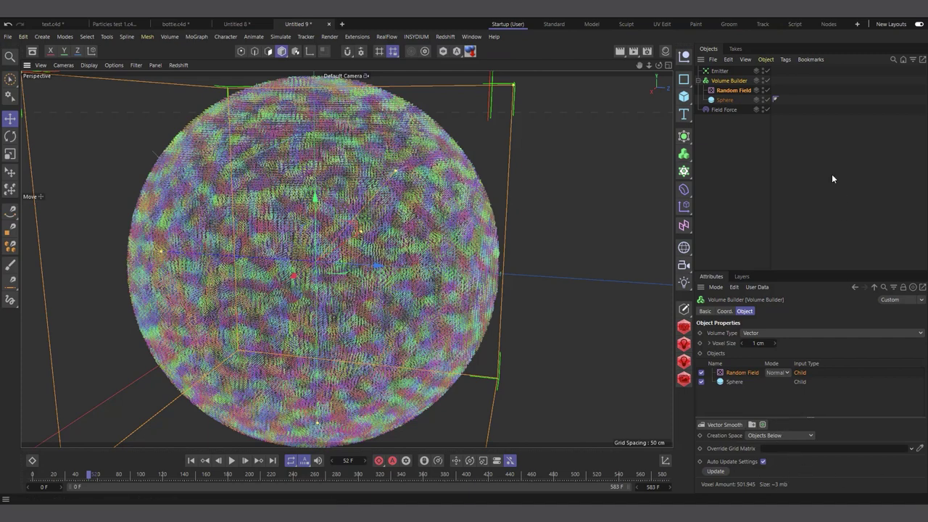
- Set the Random Field's mode to Cross in the Volume Builder's object list
{"action": "left_click", "coordinate": [727, 91]}
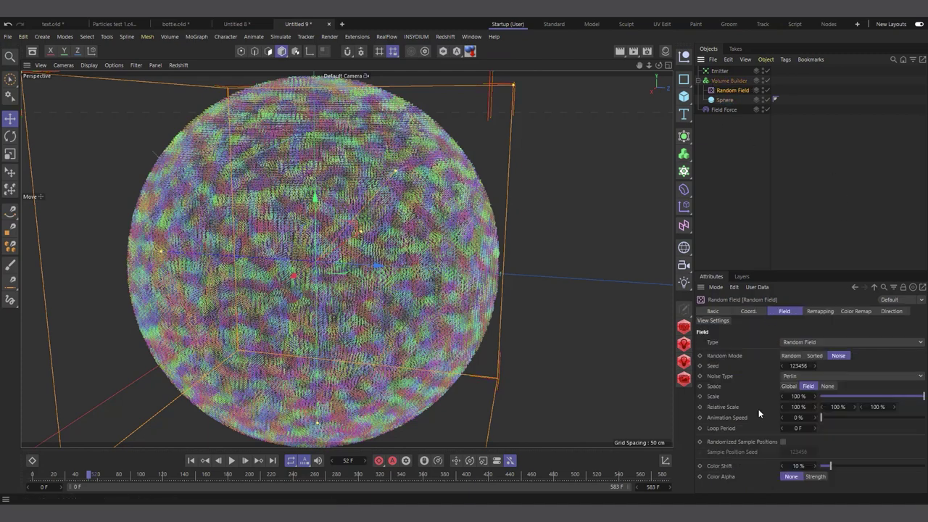
{"action": "left_click", "coordinate": [729, 80]}
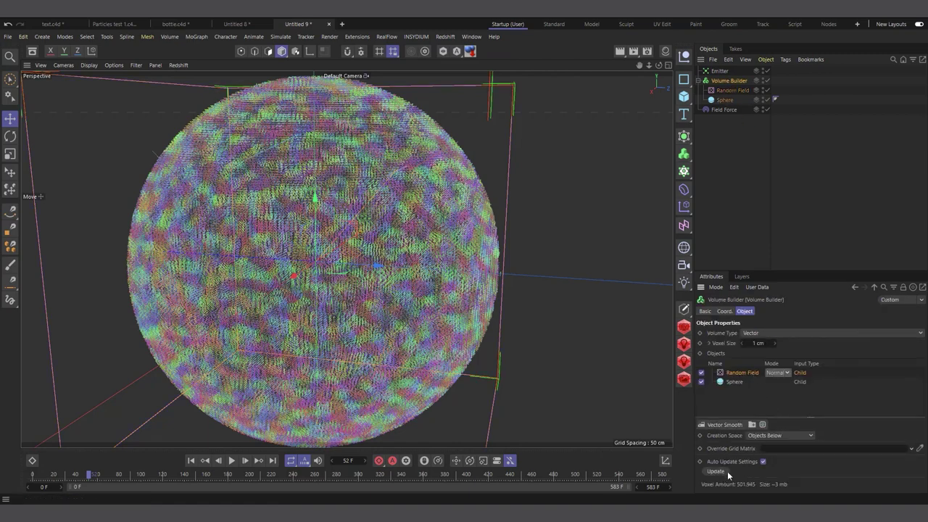
{"action": "left_click", "coordinate": [777, 372]}
{"action": "left_click", "coordinate": [777, 415]}
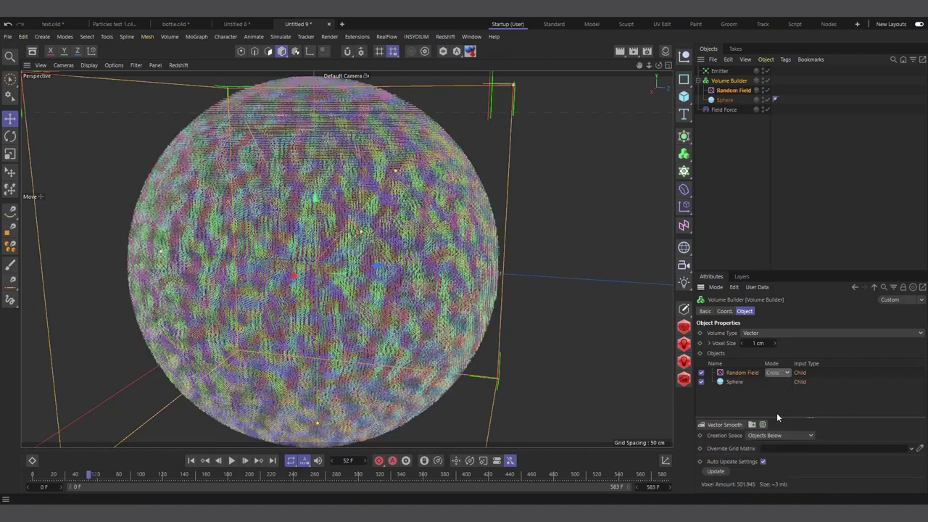
- Enlarge the attributes area and set the Random Field's noise scale to 700%
{"action": "left_click_drag", "start_coordinate": [794, 260], "coordinate": [810, 186]}
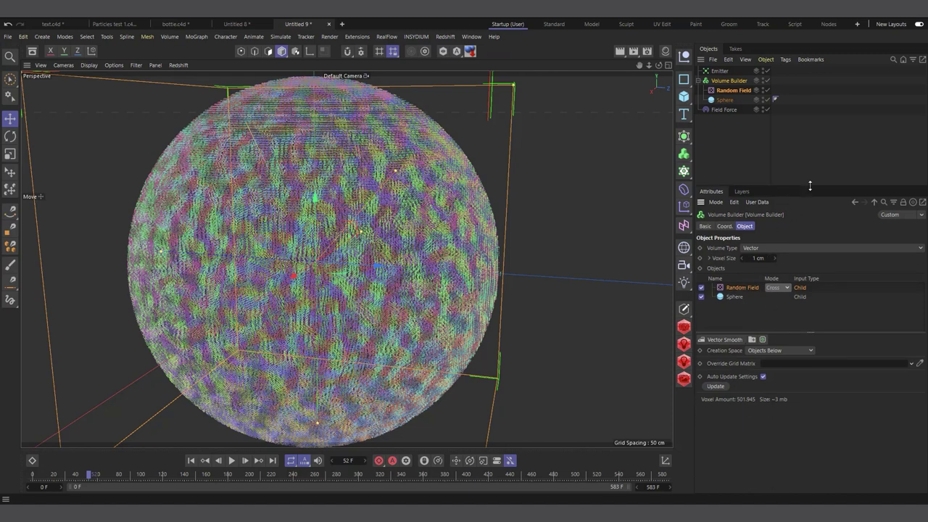
{"action": "left_click", "coordinate": [733, 92]}
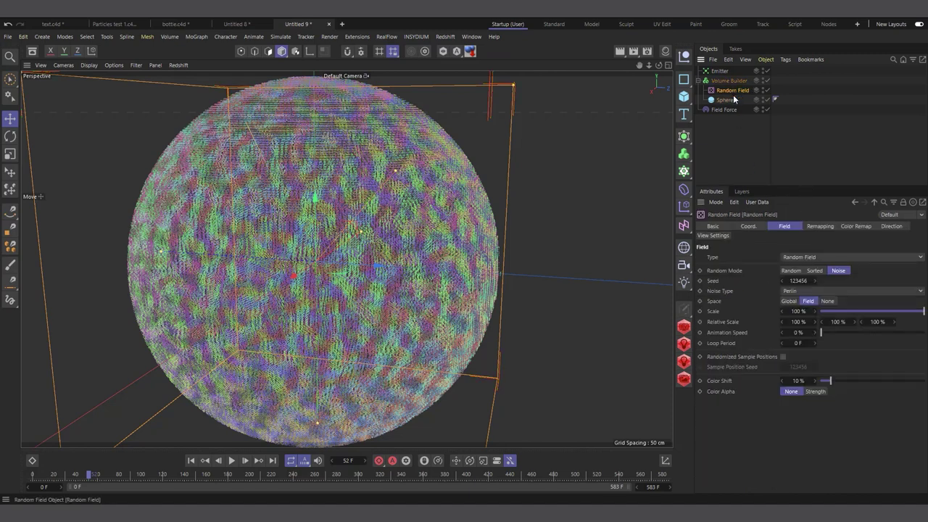
{"action": "left_click", "coordinate": [800, 312]}
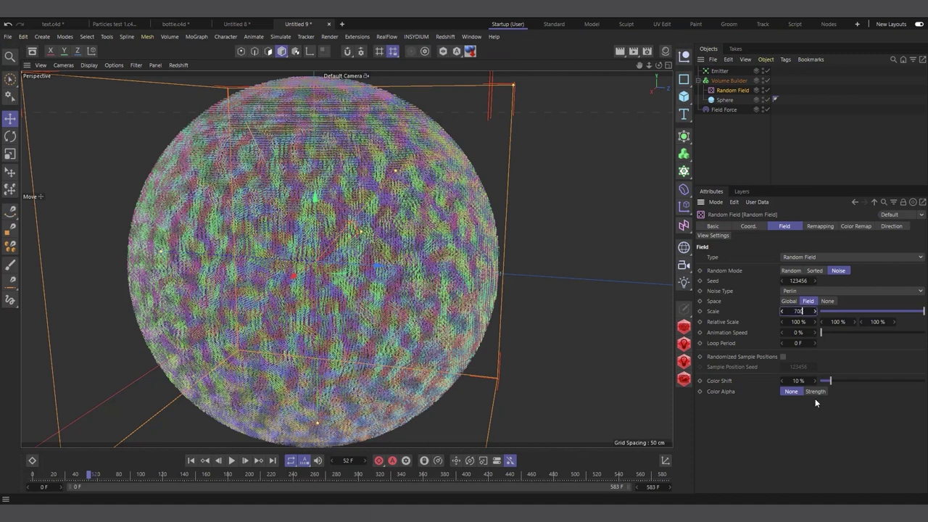
{"action": "type", "text": "700"}
{"action": "key", "text": "Return"}
{"action": "left_click_drag", "start_coordinate": [395, 269], "coordinate": [382, 254], "text": "alt"}
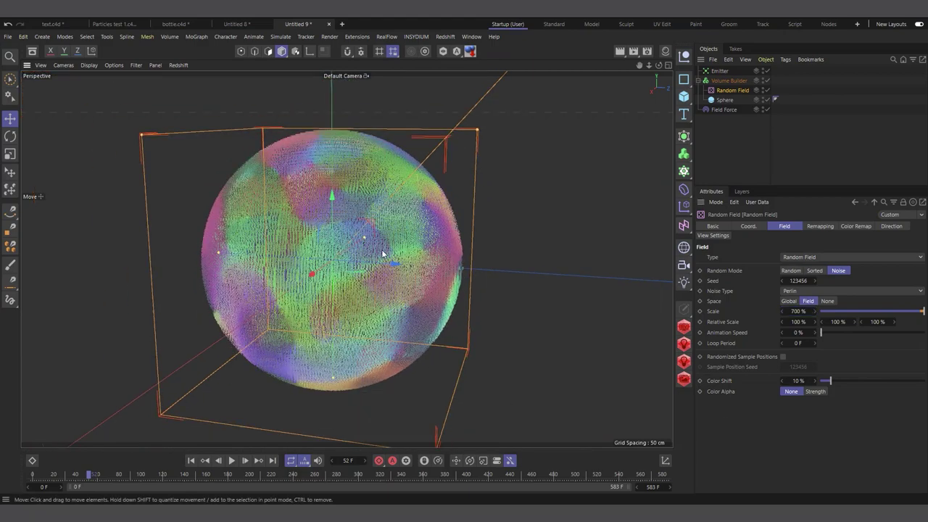
{"action": "left_click_drag", "start_coordinate": [659, 65], "coordinate": [594, 71]}
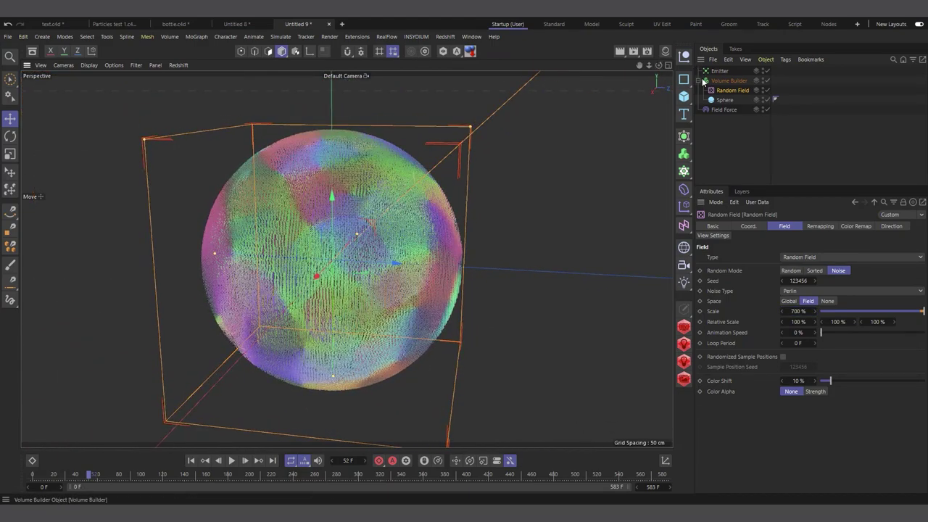
- Collapse the Volume Builder's hierarchy and hide its vector display
{"action": "left_click", "coordinate": [702, 80]}
{"action": "left_click", "coordinate": [747, 81]}
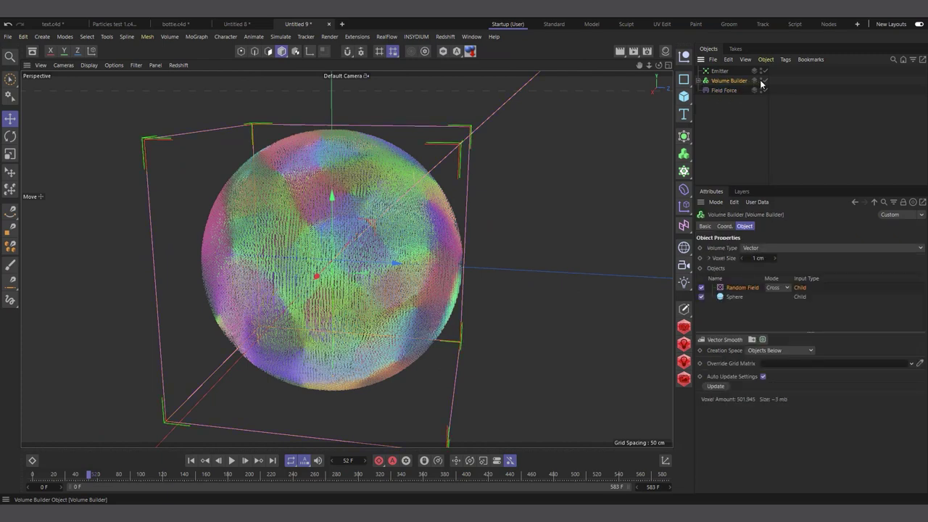
{"action": "left_click", "coordinate": [761, 80]}
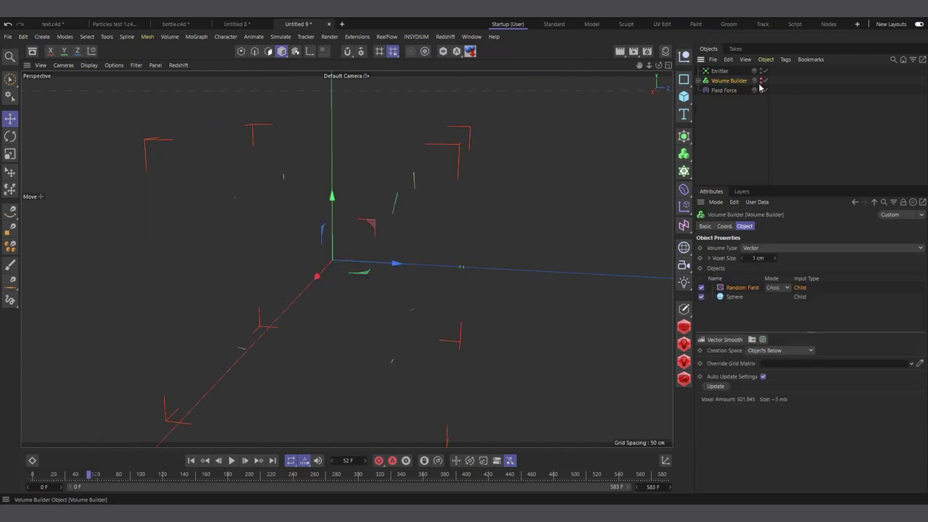
- Play the simulation from the first frame, watching the particles' motion from several angles and checking the Field Force settings
{"action": "left_click", "coordinate": [190, 461]}
{"action": "left_click", "coordinate": [232, 462]}
{"action": "left_click_drag", "start_coordinate": [329, 384], "coordinate": [430, 281], "text": "alt"}
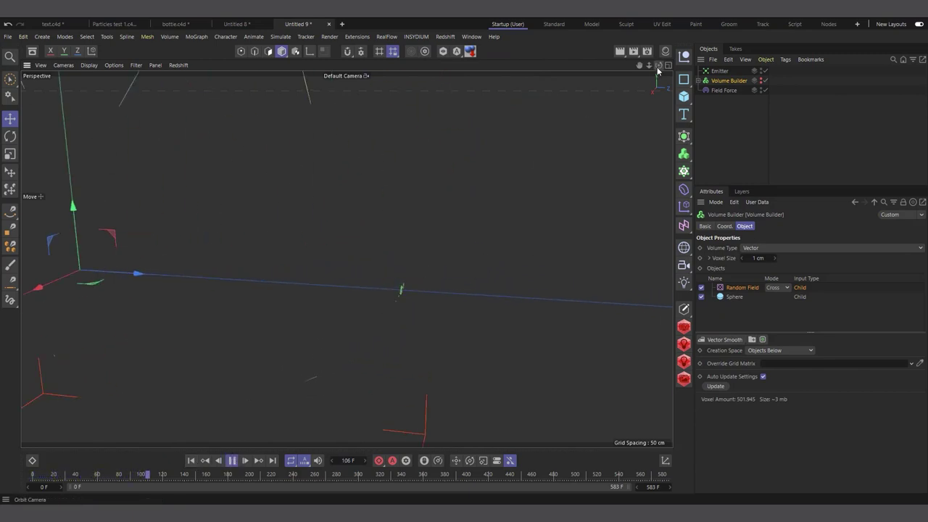
{"action": "left_click_drag", "start_coordinate": [613, 96], "coordinate": [458, 212], "text": "alt"}
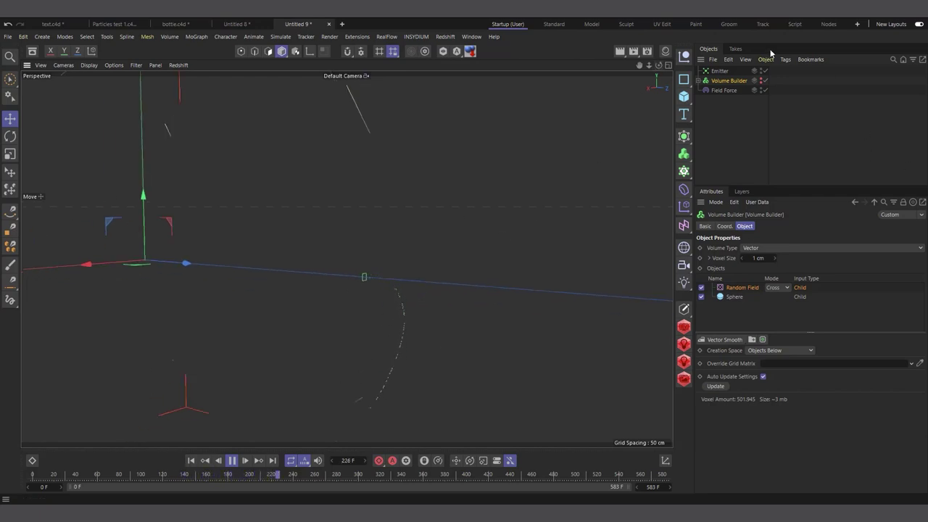
{"action": "left_click", "coordinate": [723, 90]}
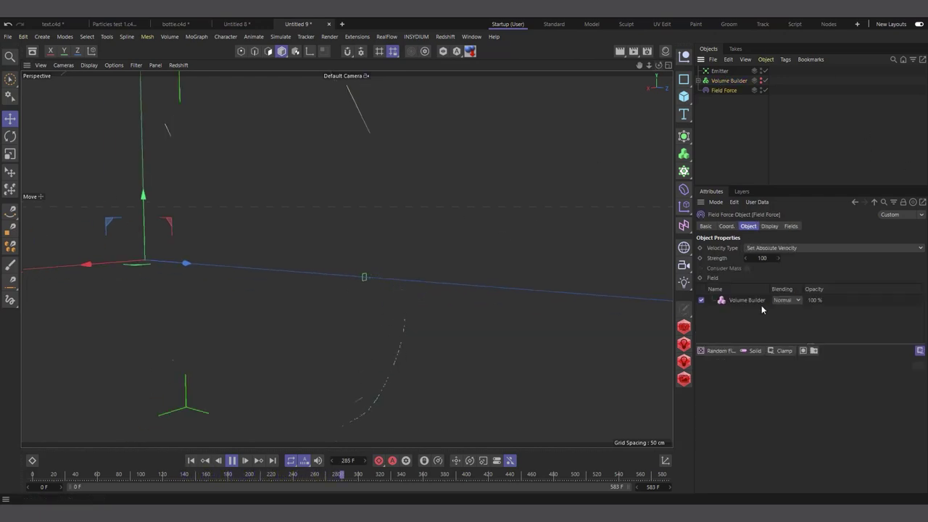
{"action": "left_click_drag", "start_coordinate": [507, 256], "coordinate": [456, 213], "text": "alt"}
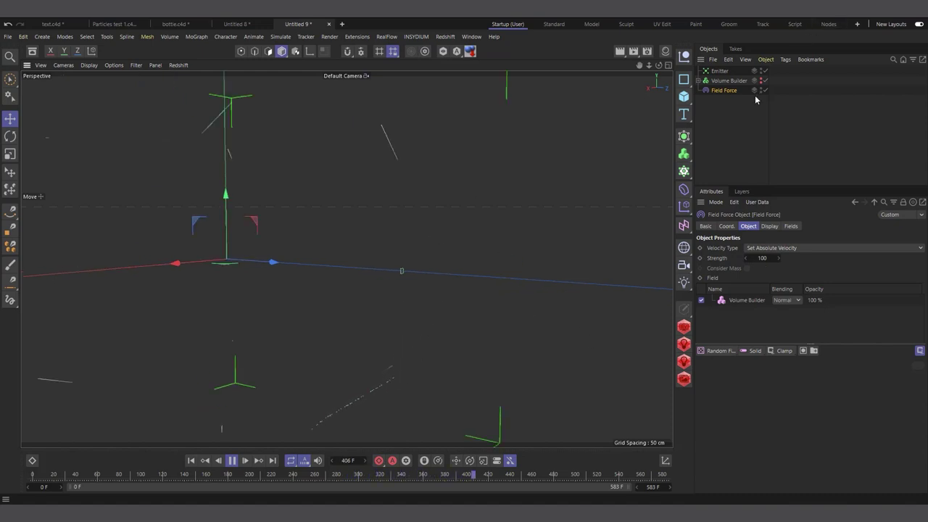
- Add a Tracer linked to the Emitter to draw the particles' paths
{"action": "left_click", "coordinate": [719, 71]}
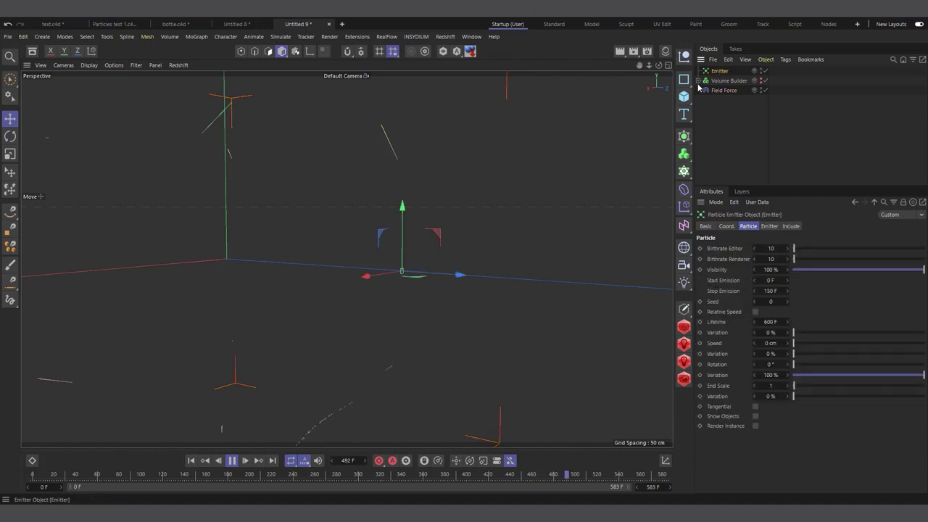
{"action": "left_click", "coordinate": [683, 171]}
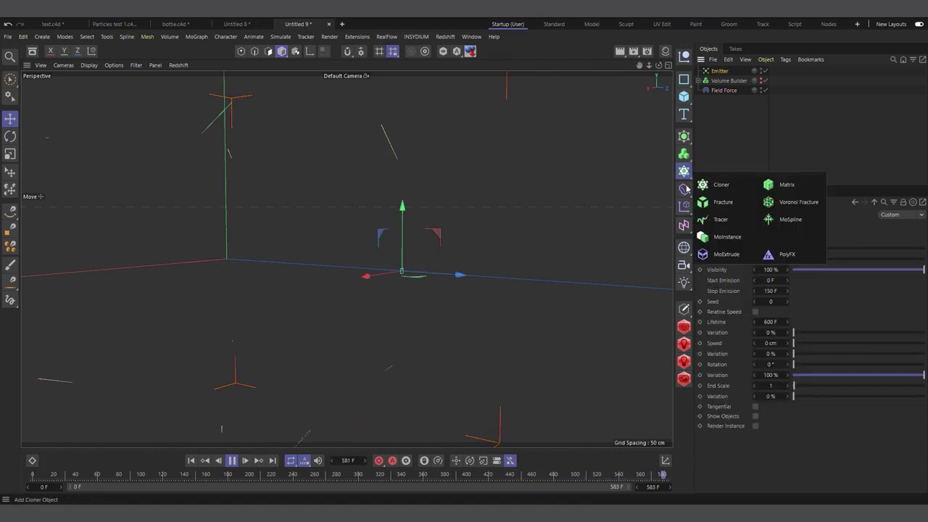
{"action": "left_click", "coordinate": [722, 215]}
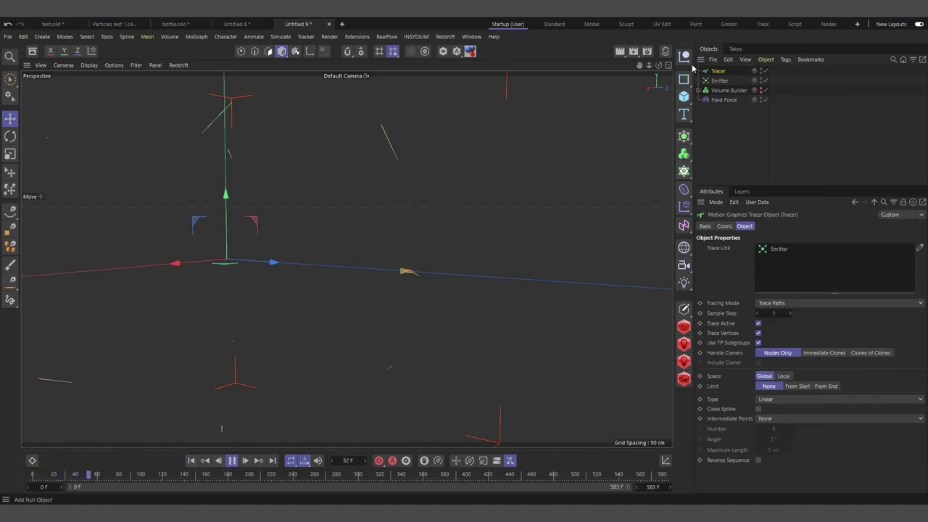
{"action": "left_click_drag", "start_coordinate": [658, 65], "coordinate": [536, 203]}
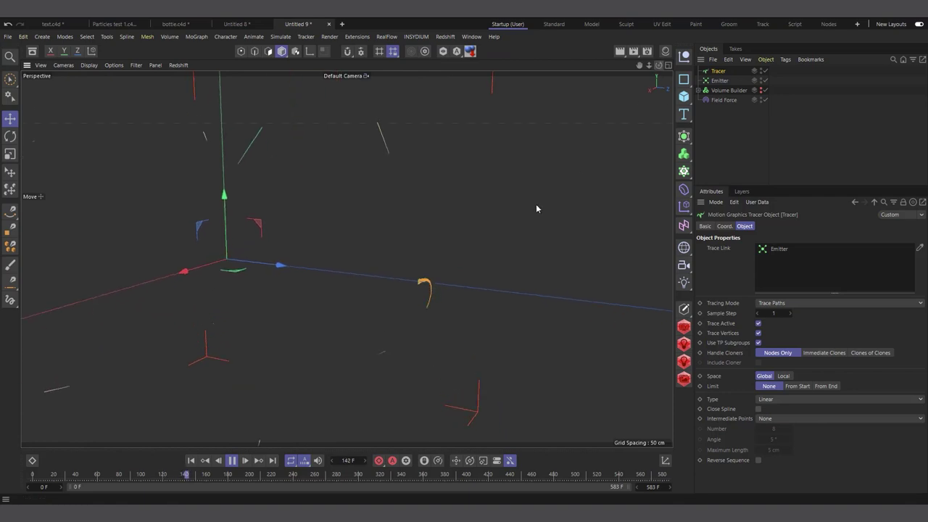
- Duplicate the Volume Builder's child Sphere to the top level of the object hierarchy
{"action": "left_click", "coordinate": [698, 90]}
{"action": "left_click", "coordinate": [725, 110]}
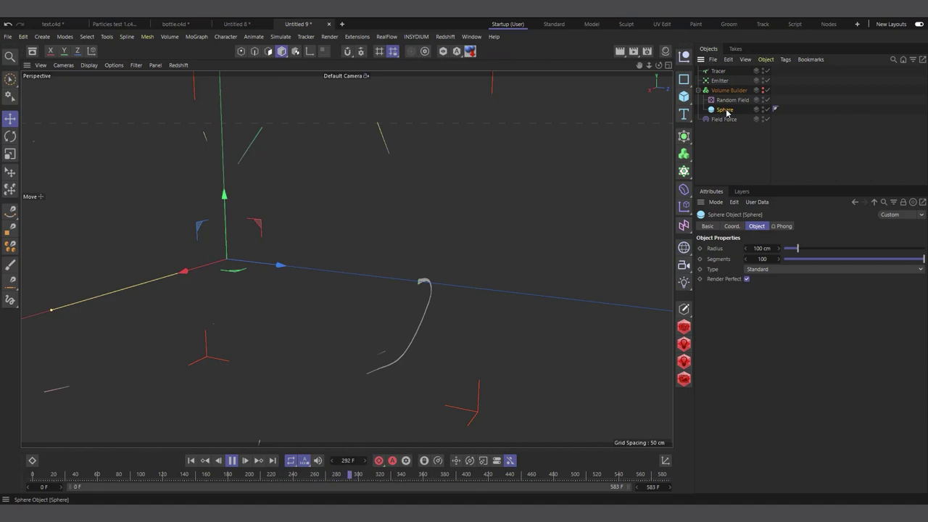
{"action": "left_click_drag", "start_coordinate": [727, 113], "coordinate": [729, 149], "text": "ctrl"}
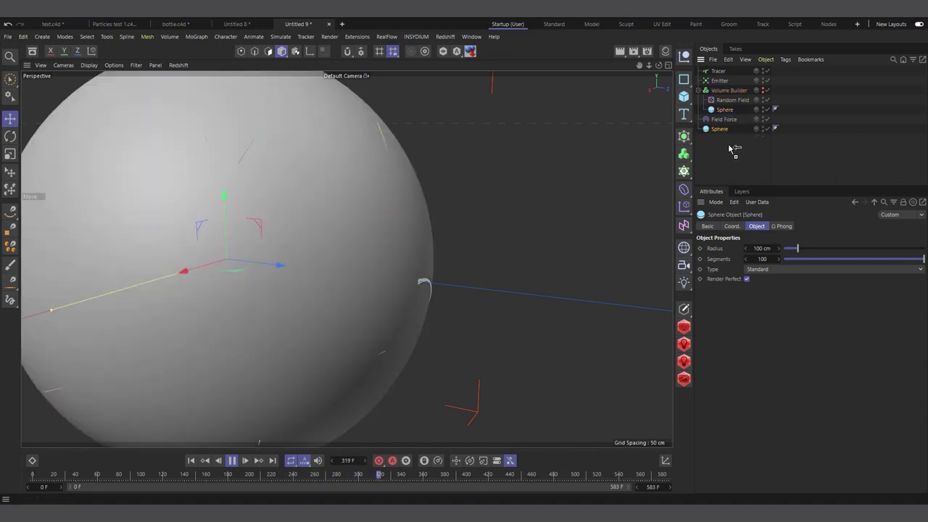
- Collapse the Volume Builder's hierarchy, create a new standard material and apply it to the top-level Sphere
{"action": "left_click", "coordinate": [699, 90]}
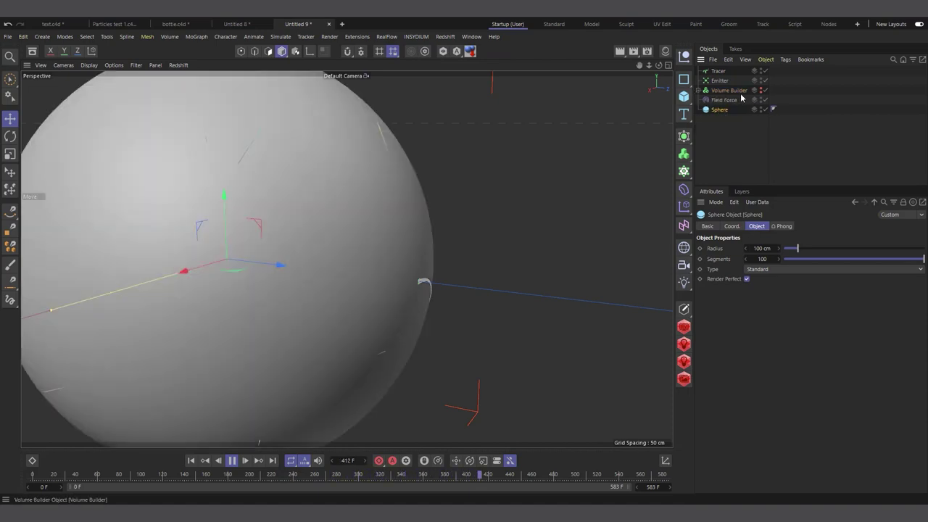
{"action": "mouse_move", "coordinate": [658, 65]}
{"action": "left_mouse_down"}
{"action": "mouse_move", "coordinate": [638, 72]}
{"action": "mouse_move", "coordinate": [658, 56]}
{"action": "left_mouse_up"}
{"action": "left_click", "coordinate": [662, 53]}
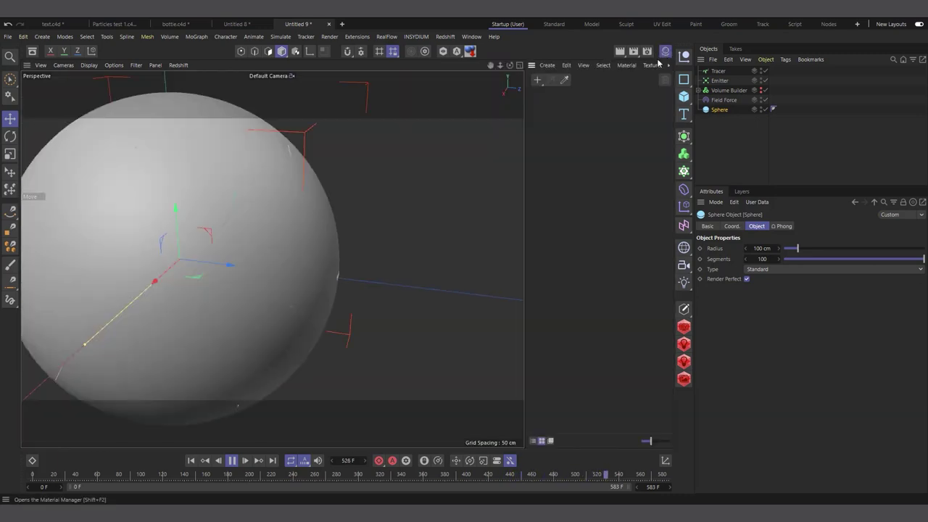
{"action": "left_click", "coordinate": [538, 80]}
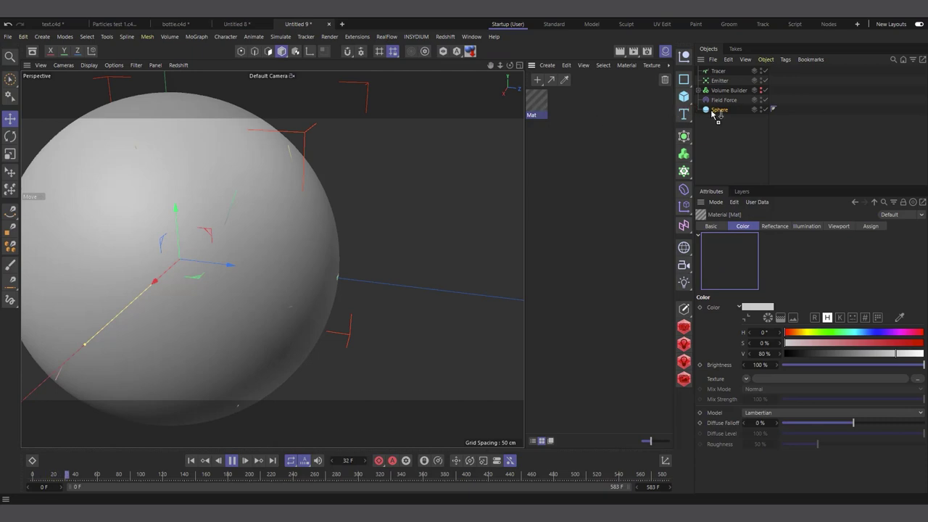
{"action": "left_click_drag", "start_coordinate": [714, 113], "coordinate": [715, 111]}
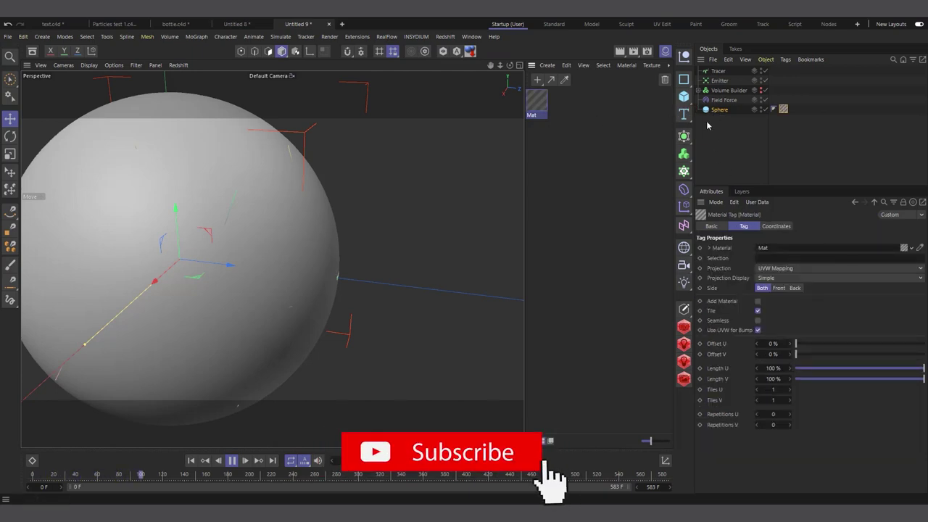
- Make the sphere's material pure black with color value V at 0% and disable its Reflectance channel
{"action": "left_click", "coordinate": [538, 107]}
{"action": "left_click_drag", "start_coordinate": [813, 354], "coordinate": [780, 354]}
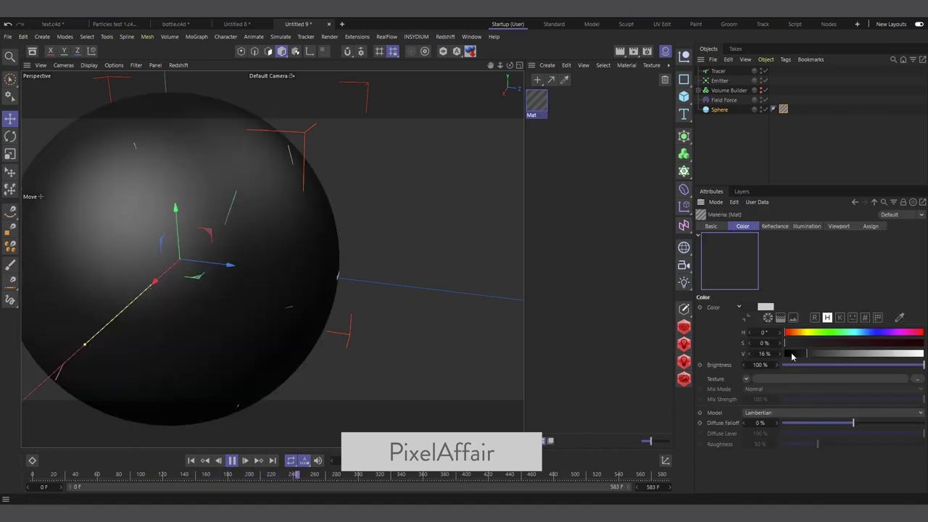
{"action": "left_click", "coordinate": [774, 226]}
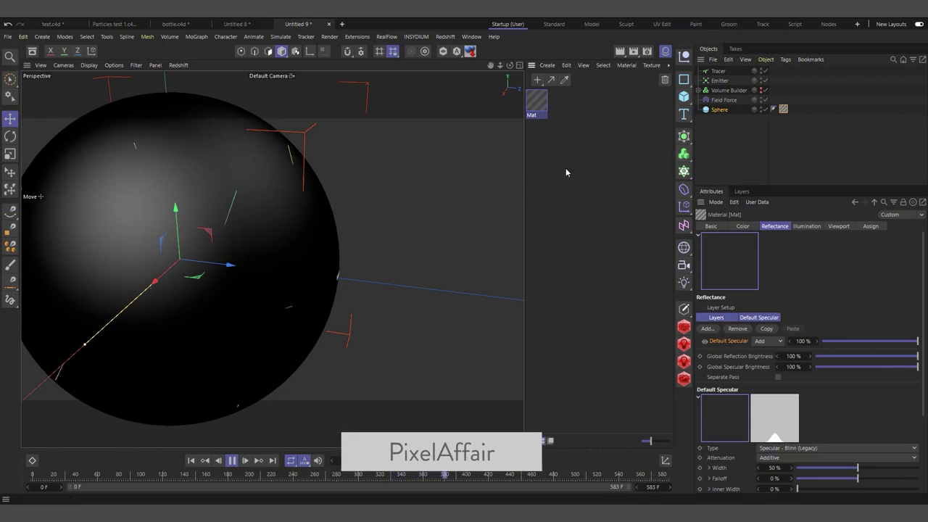
{"action": "double_click", "coordinate": [544, 103]}
{"action": "left_click", "coordinate": [595, 240]}
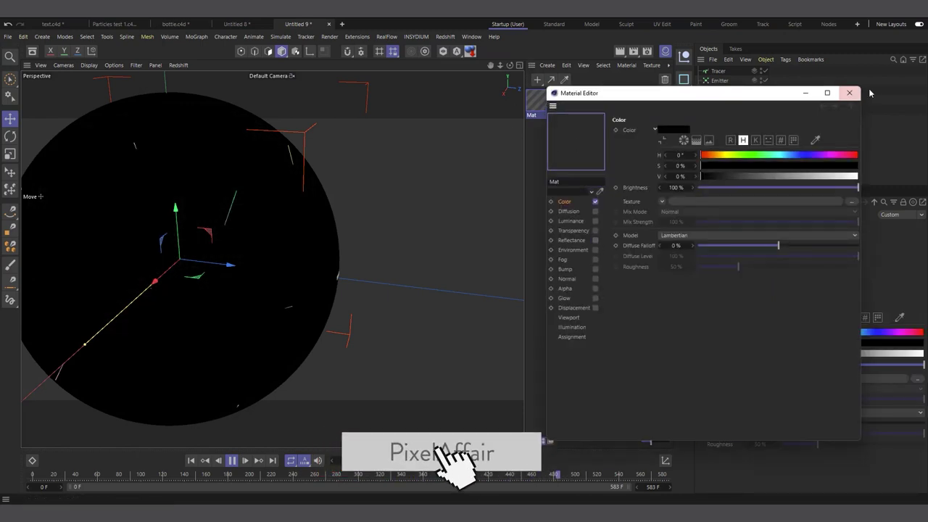
{"action": "left_click", "coordinate": [850, 93]}
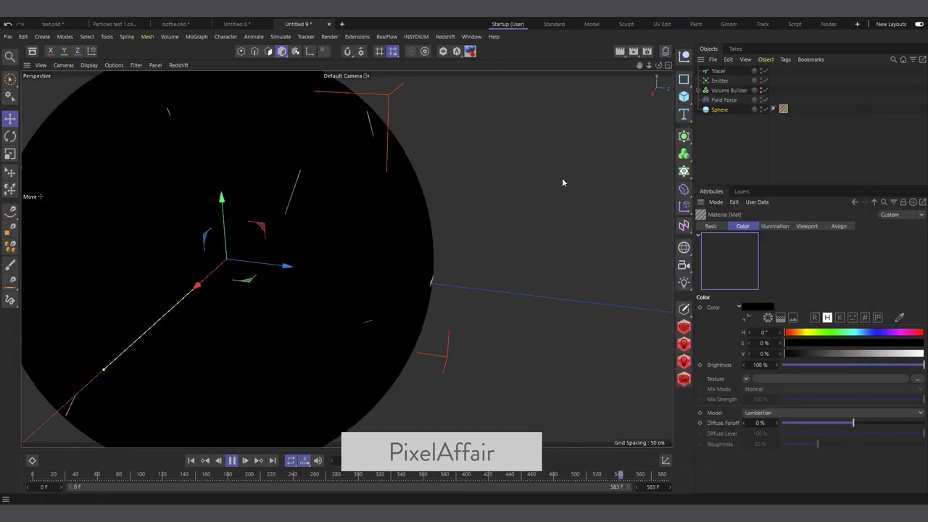
- Rewind the animation to the first frame, add a Null at the sphere's center and make the Emitter its child
{"action": "left_click_drag", "start_coordinate": [661, 66], "coordinate": [591, 76]}
{"action": "scroll", "coordinate": [413, 252], "scroll_direction": "up", "scroll_amount": 2}
{"action": "scroll", "coordinate": [413, 253], "scroll_direction": "up", "scroll_amount": 4}
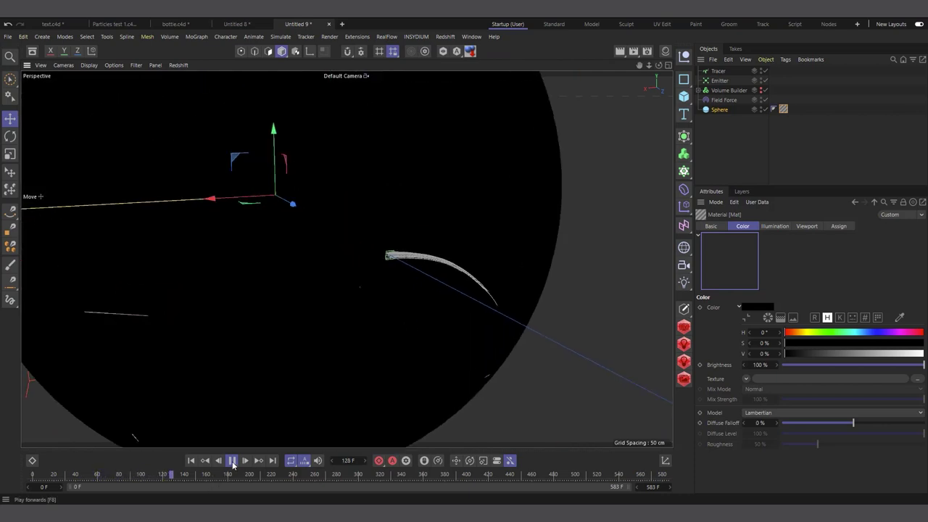
{"action": "left_click", "coordinate": [192, 461]}
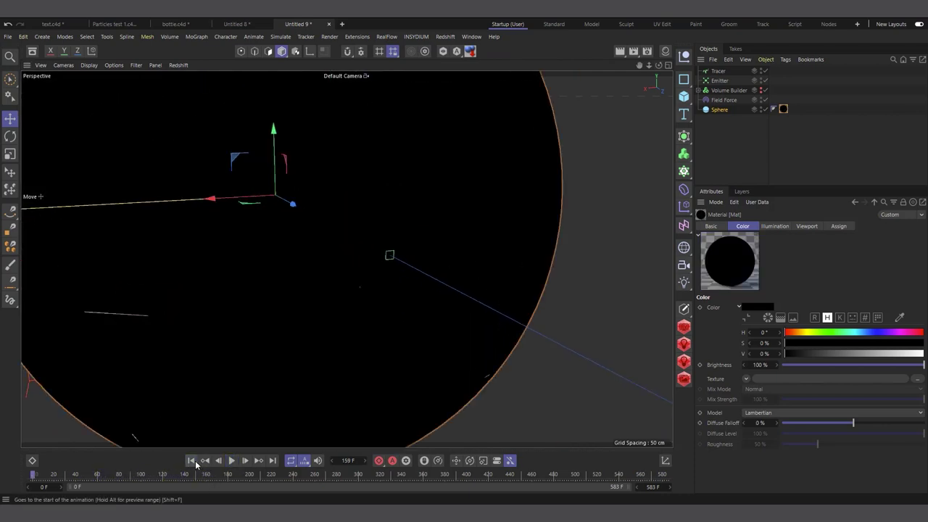
{"action": "scroll", "coordinate": [404, 269], "scroll_direction": "down", "scroll_amount": 3}
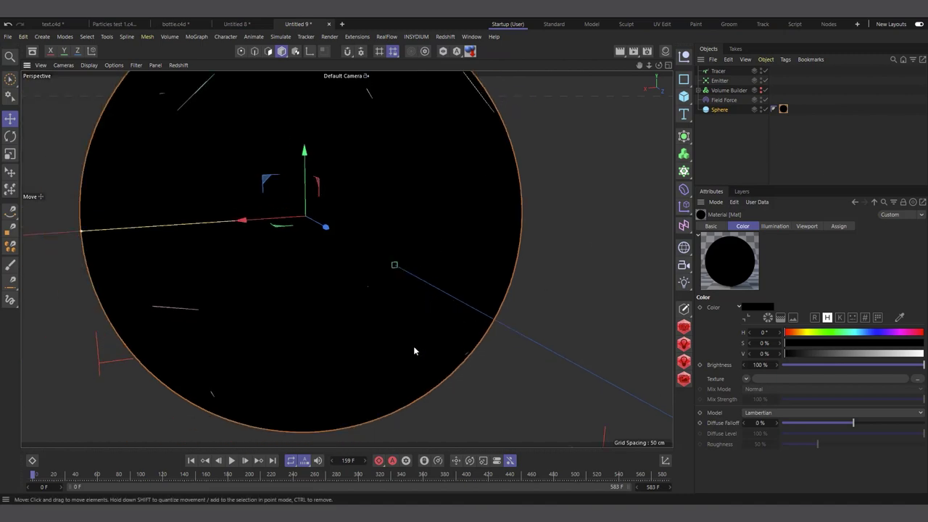
{"action": "scroll", "coordinate": [414, 352], "scroll_direction": "down", "scroll_amount": 2}
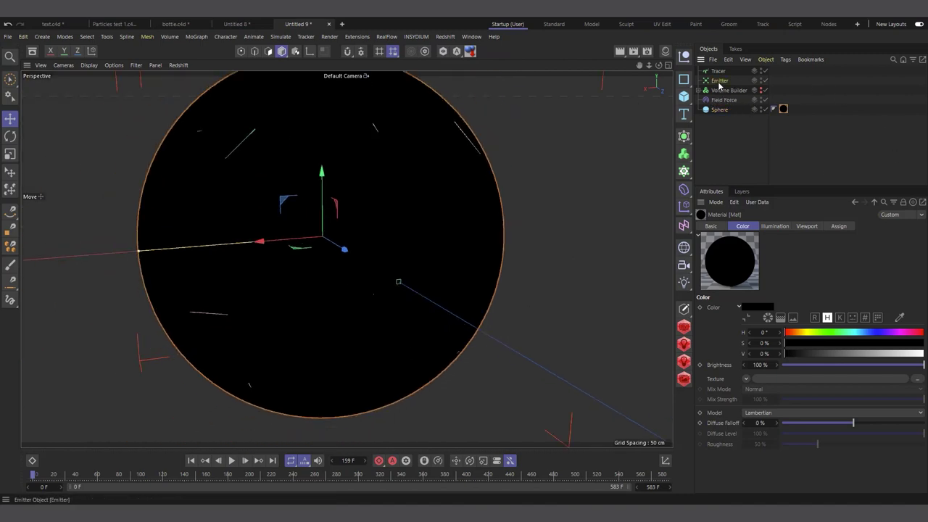
{"action": "left_click_drag", "start_coordinate": [719, 82], "coordinate": [733, 150]}
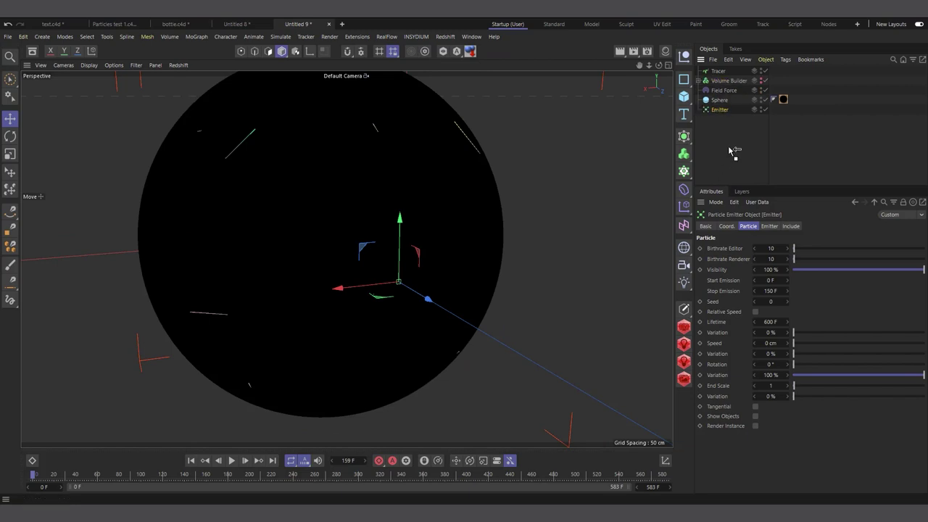
{"action": "left_click", "coordinate": [686, 60]}
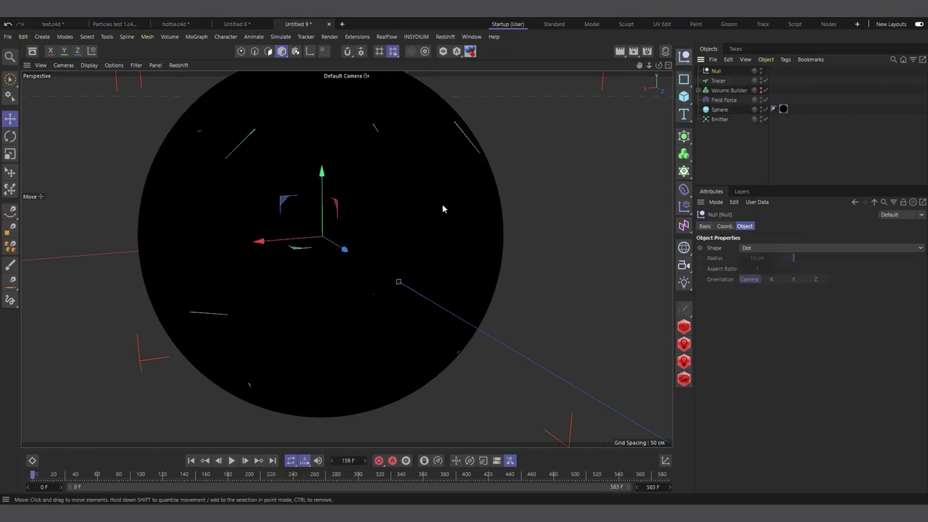
{"action": "scroll", "coordinate": [446, 208], "scroll_direction": "down", "scroll_amount": 1}
{"action": "left_click_drag", "start_coordinate": [435, 290], "coordinate": [391, 289], "text": "alt"}
{"action": "left_click_drag", "start_coordinate": [721, 121], "coordinate": [718, 73]}
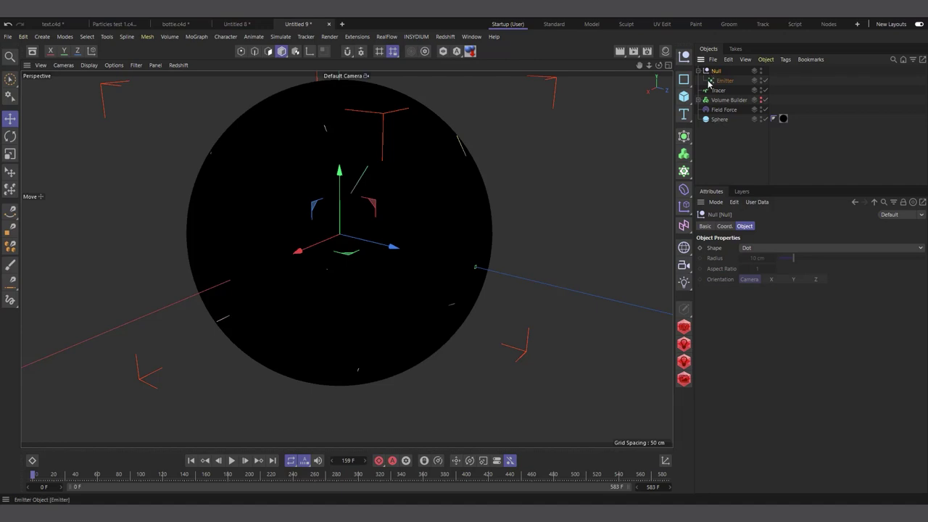
- Keyframe the Null's heading rotation from 0° at frame 0 to 360° at about frame 150, and play the animation from the start
{"action": "left_click", "coordinate": [725, 226]}
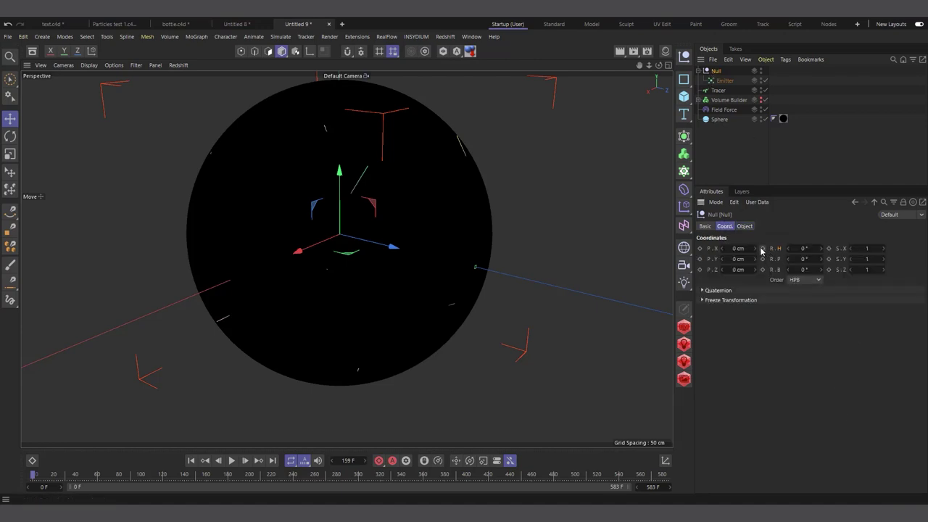
{"action": "left_click", "coordinate": [762, 248]}
{"action": "left_click", "coordinate": [762, 248]}
{"action": "left_click", "coordinate": [190, 460]}
{"action": "left_click", "coordinate": [232, 461]}
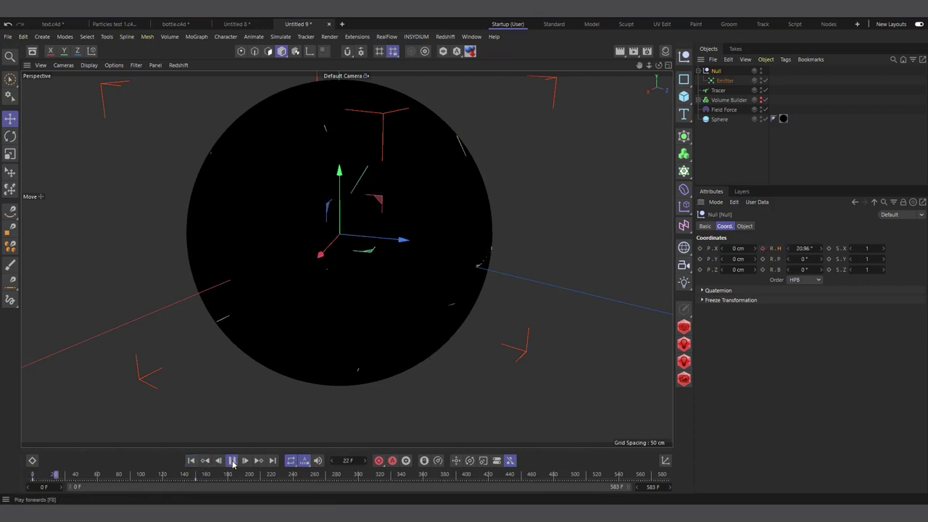
- Set the Emitter's editor and renderer birthrates to 50
{"action": "left_click_drag", "start_coordinate": [659, 64], "coordinate": [544, 74]}
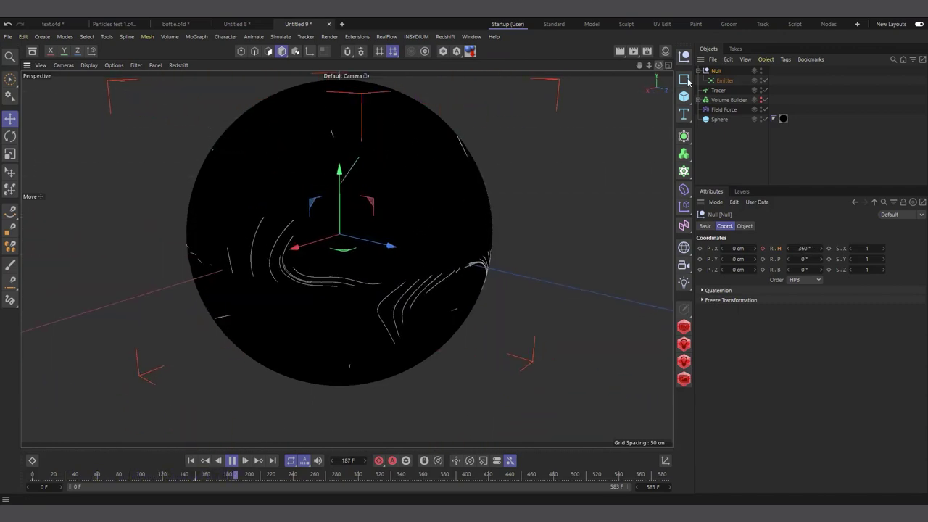
{"action": "left_click", "coordinate": [725, 81]}
{"action": "left_click", "coordinate": [768, 226]}
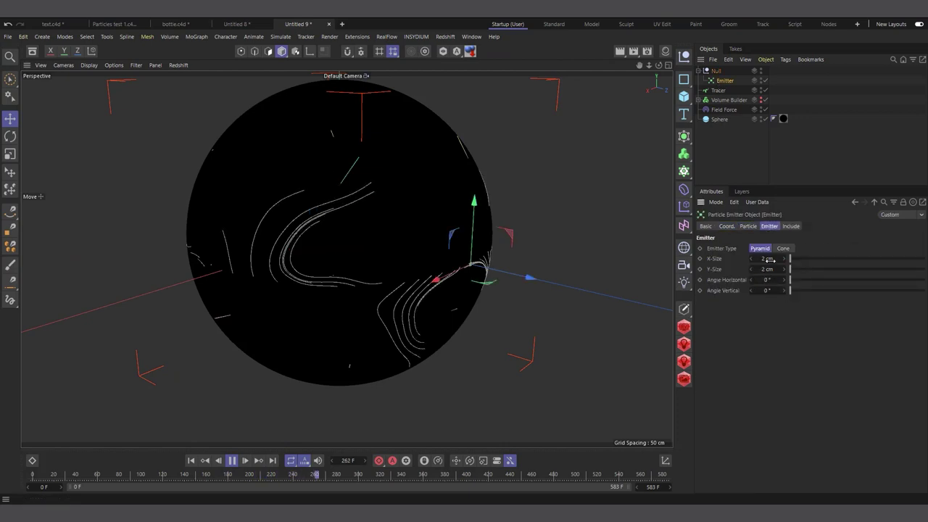
{"action": "left_click", "coordinate": [748, 226]}
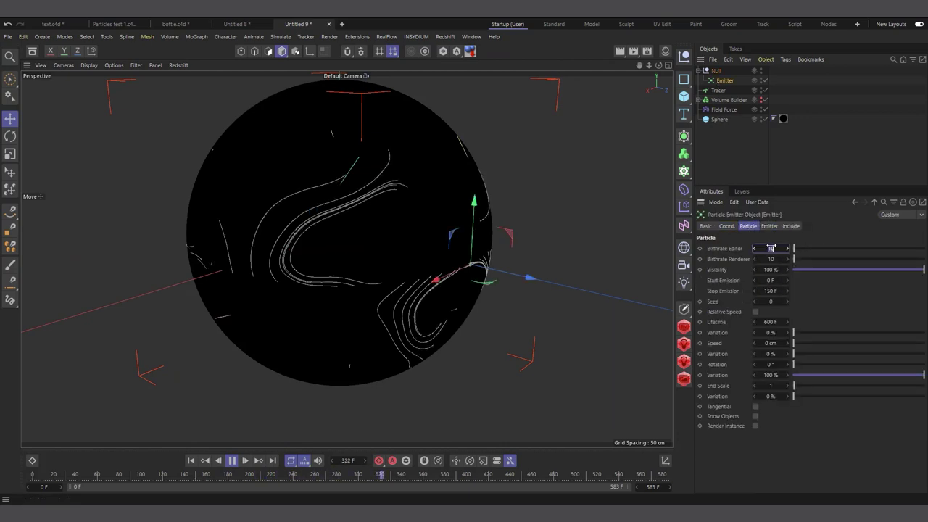
{"action": "left_click", "coordinate": [771, 248]}
{"action": "type", "text": "5"}
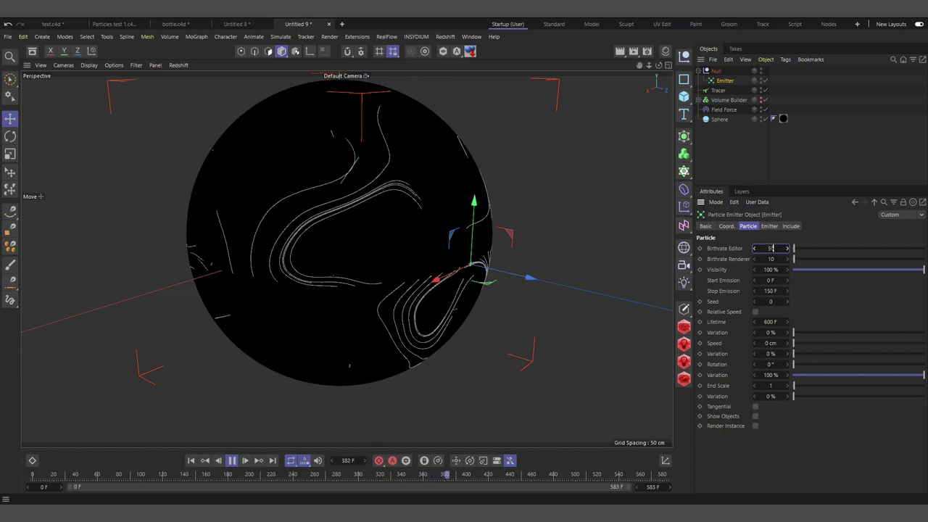
{"action": "type", "text": "0"}
{"action": "key", "text": "Return"}
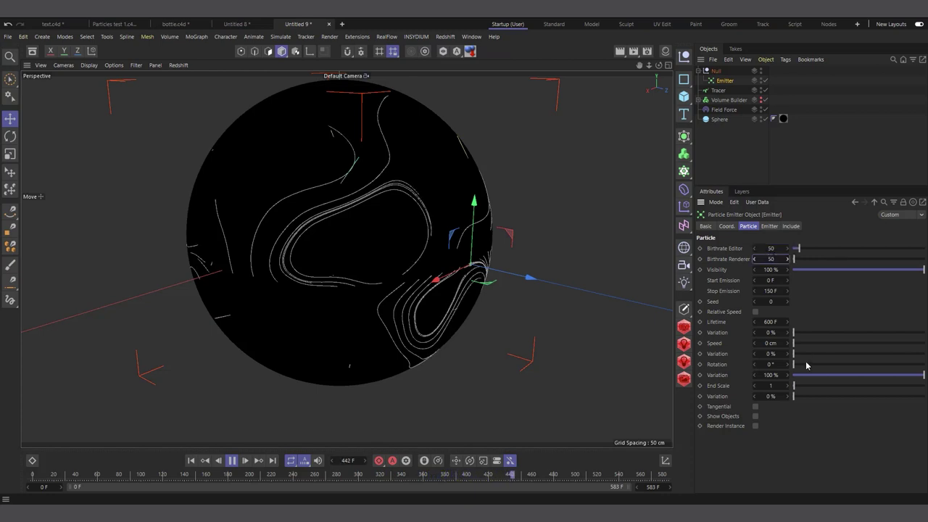
- Replay the simulation from the first frame and examine the traced paths around the sphere from several angles
{"action": "left_click", "coordinate": [192, 460]}
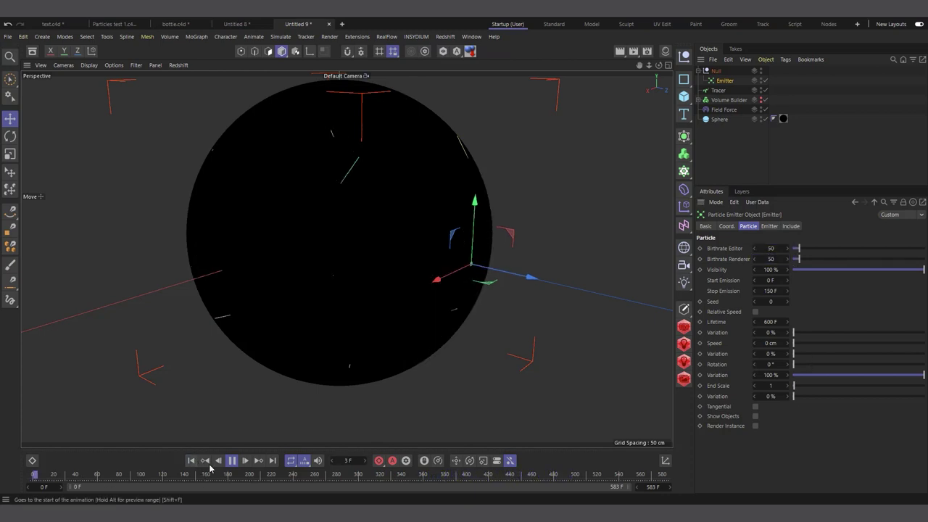
{"action": "left_click", "coordinate": [711, 170]}
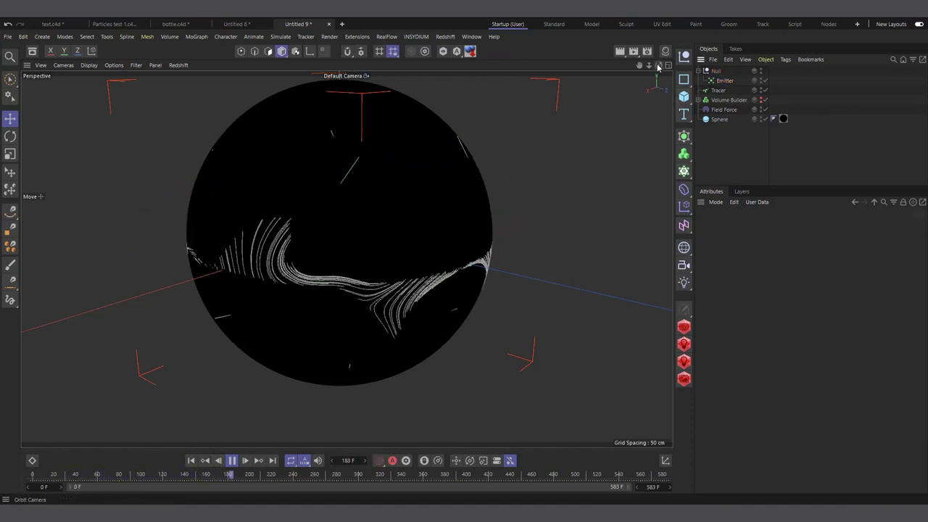
{"action": "left_click_drag", "start_coordinate": [657, 63], "coordinate": [595, 71]}
{"action": "left_click_drag", "start_coordinate": [339, 234], "coordinate": [340, 233]}
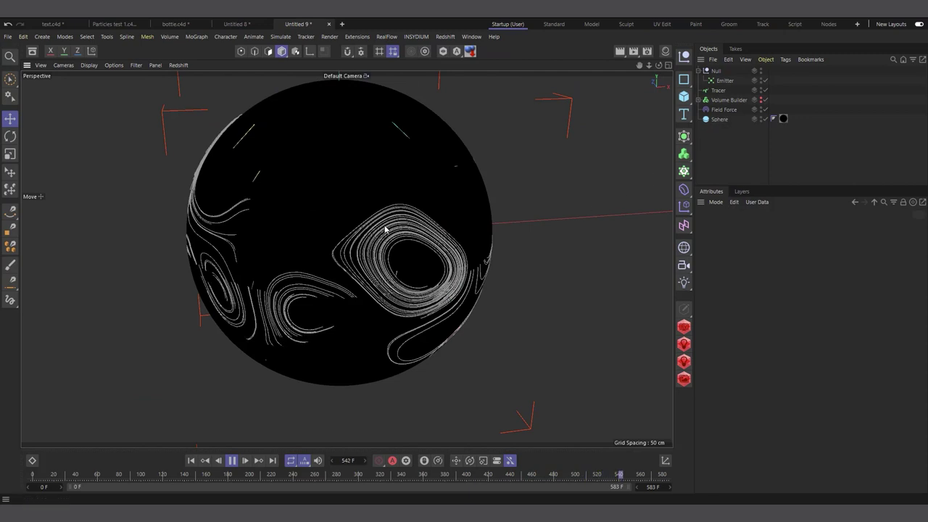
{"action": "left_click_drag", "start_coordinate": [662, 71], "coordinate": [339, 233]}
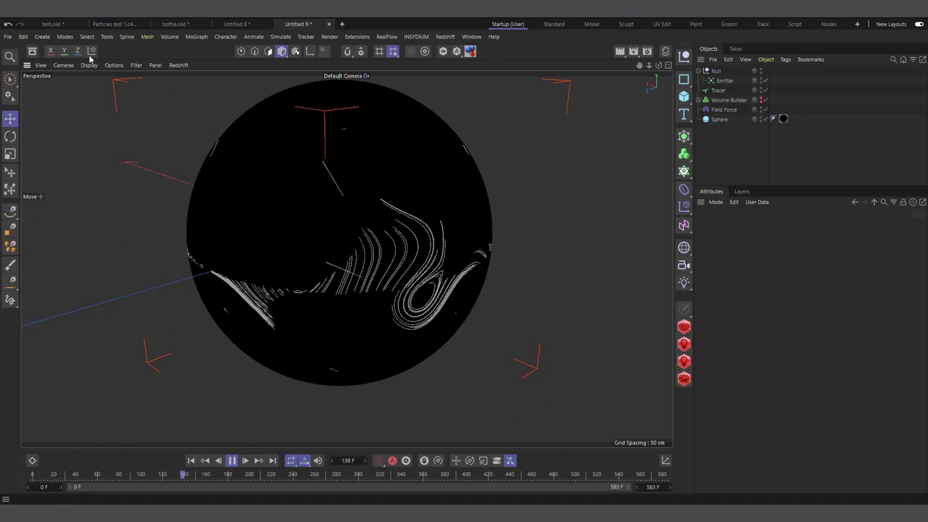
- Switch to the Particles test 1 scene, enlarge its object list and examine the Emitters nested in the Nulls
{"action": "left_click", "coordinate": [113, 24]}
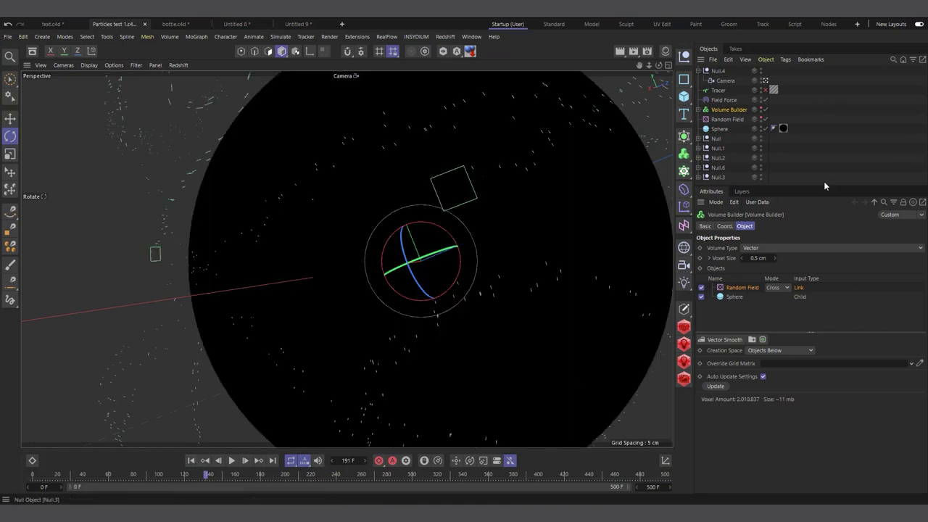
{"action": "left_click_drag", "start_coordinate": [824, 186], "coordinate": [827, 258]}
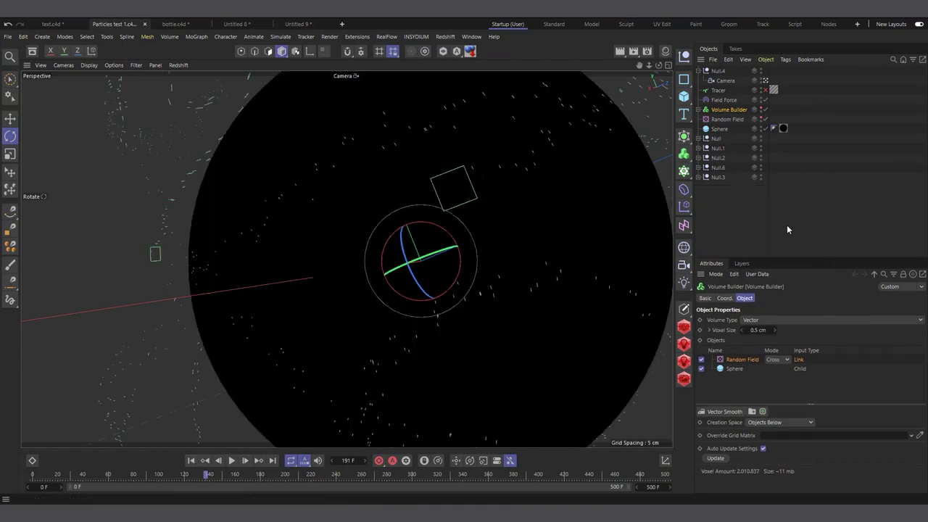
{"action": "left_click", "coordinate": [698, 138]}
{"action": "left_click", "coordinate": [723, 148]}
{"action": "left_click", "coordinate": [698, 158]}
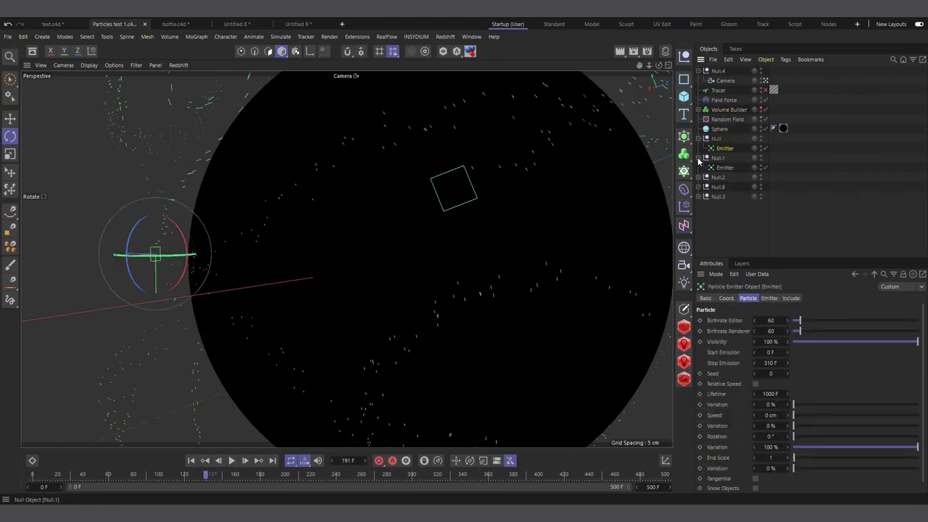
{"action": "left_click", "coordinate": [698, 139]}
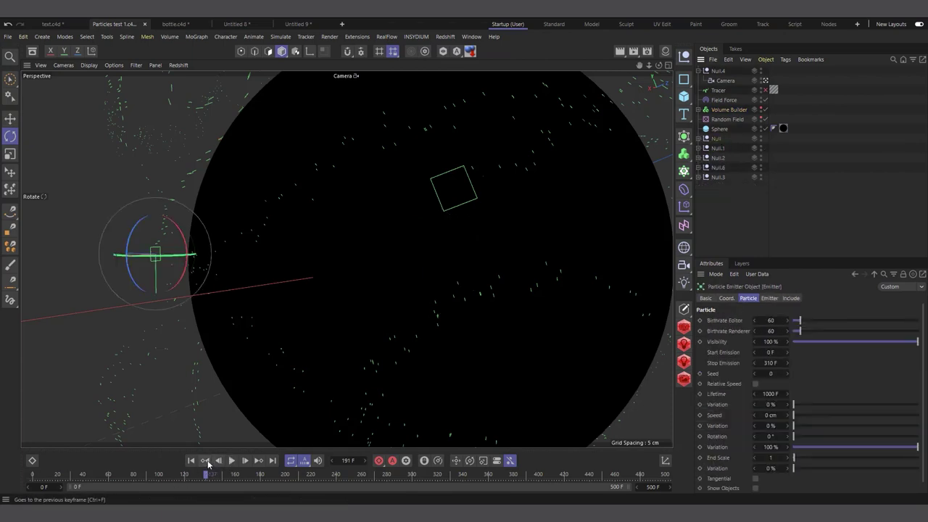
- Play the Particles test 1 simulation from the first frame to watch the particles through the moving camera
{"action": "left_click", "coordinate": [190, 460]}
{"action": "left_click", "coordinate": [232, 460]}
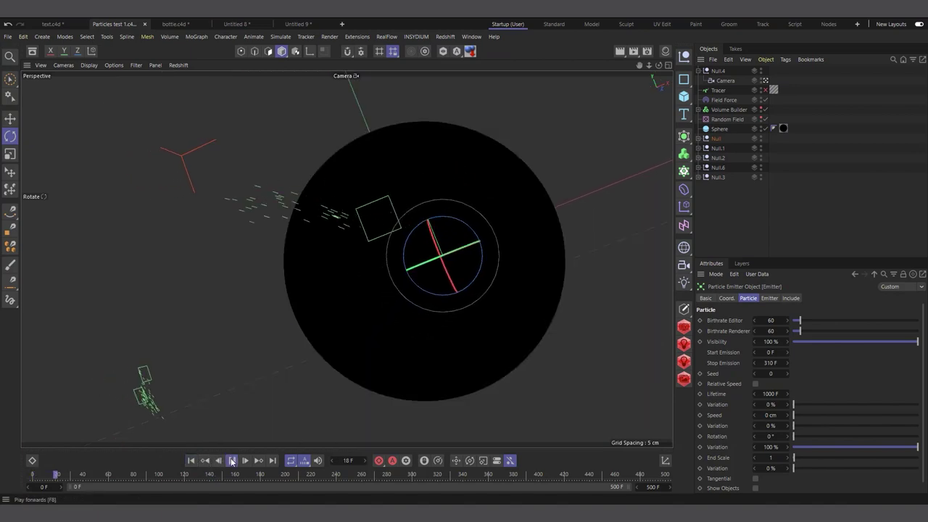
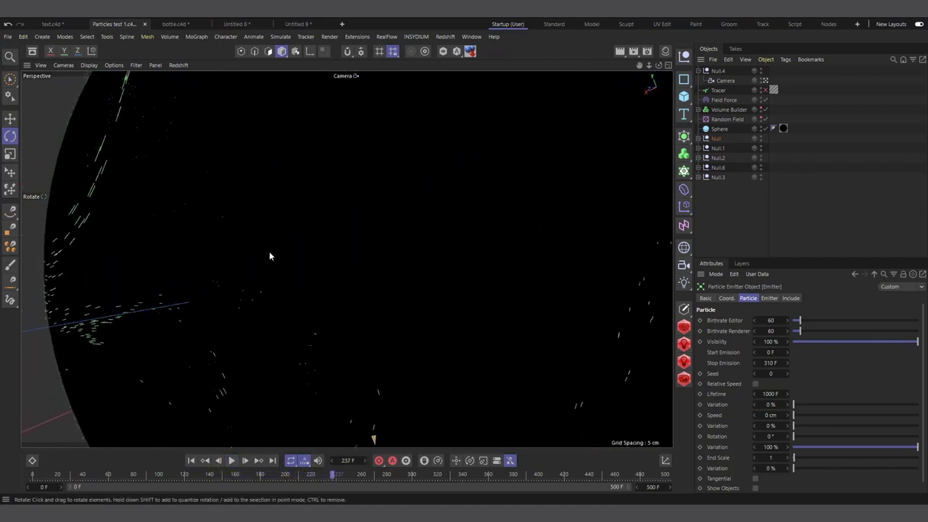
{"action": "left_click", "coordinate": [232, 461]}
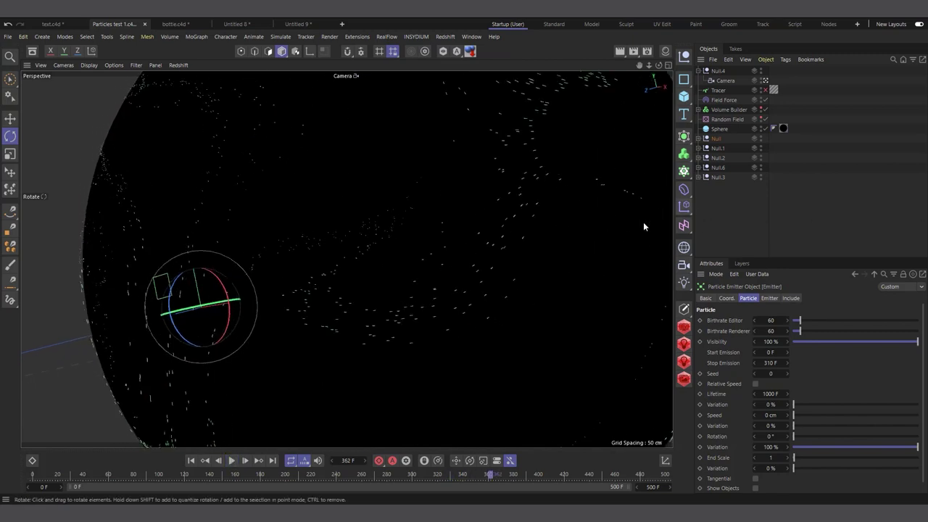
- Enable the Tracer in the Particles test 1 scene and return the animation to the first frame
{"action": "left_click", "coordinate": [765, 89]}
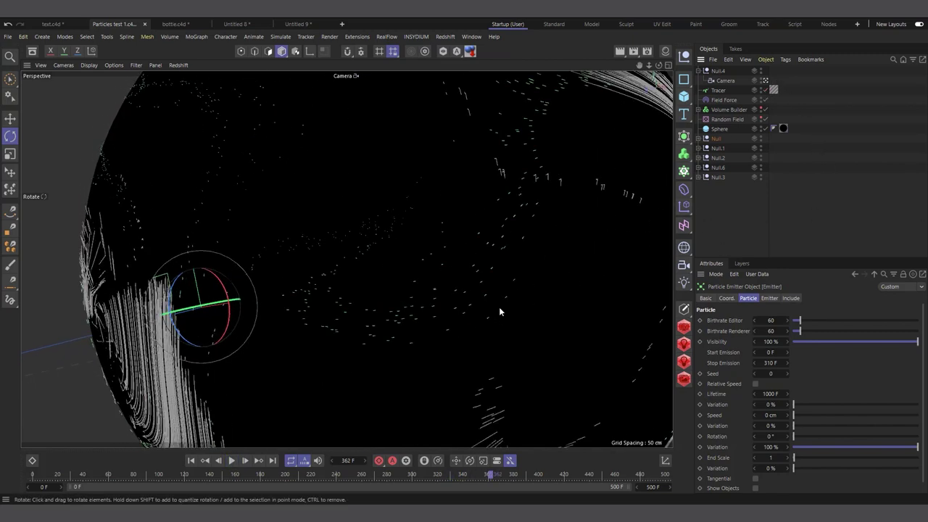
{"action": "left_click", "coordinate": [192, 461]}
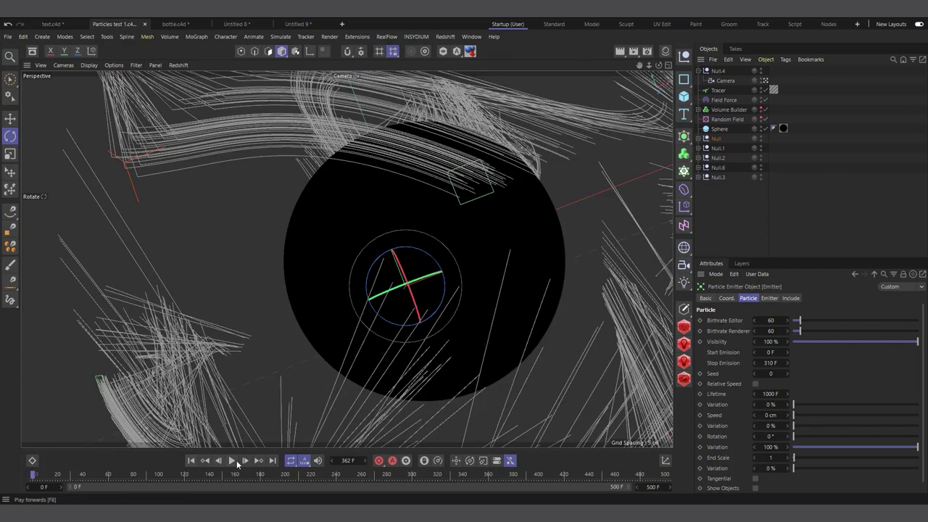
- Play the Particles test 1 simulation to view its traced paths, and open the Picture Viewer
{"action": "left_click", "coordinate": [232, 461]}
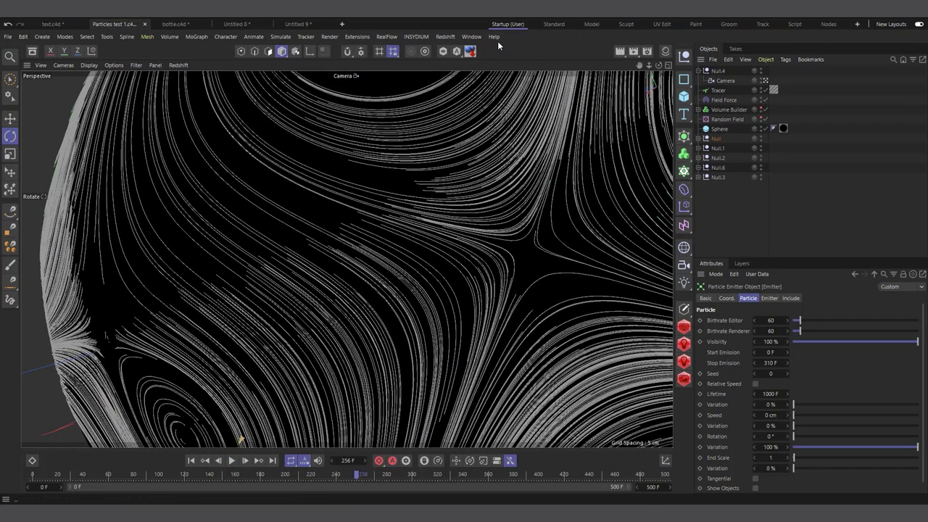
{"action": "left_click", "coordinate": [469, 36]}
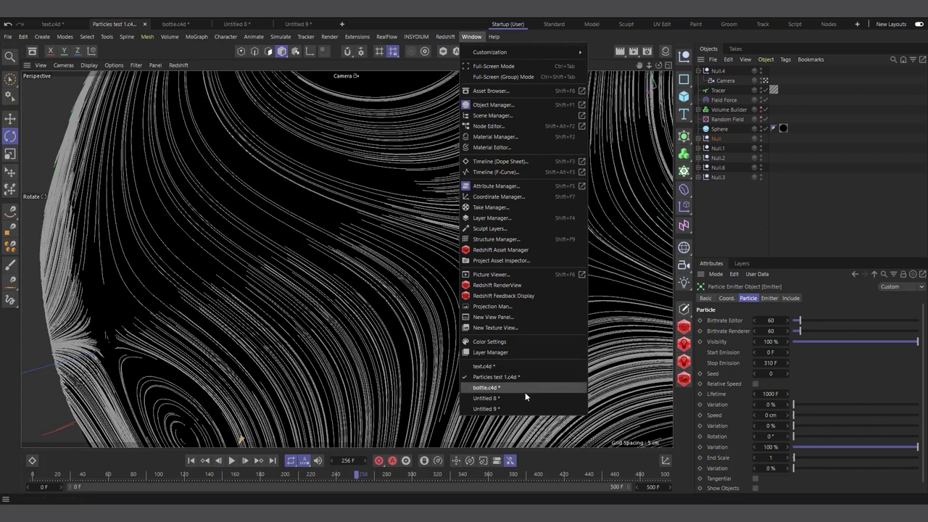
{"action": "left_click", "coordinate": [523, 275]}
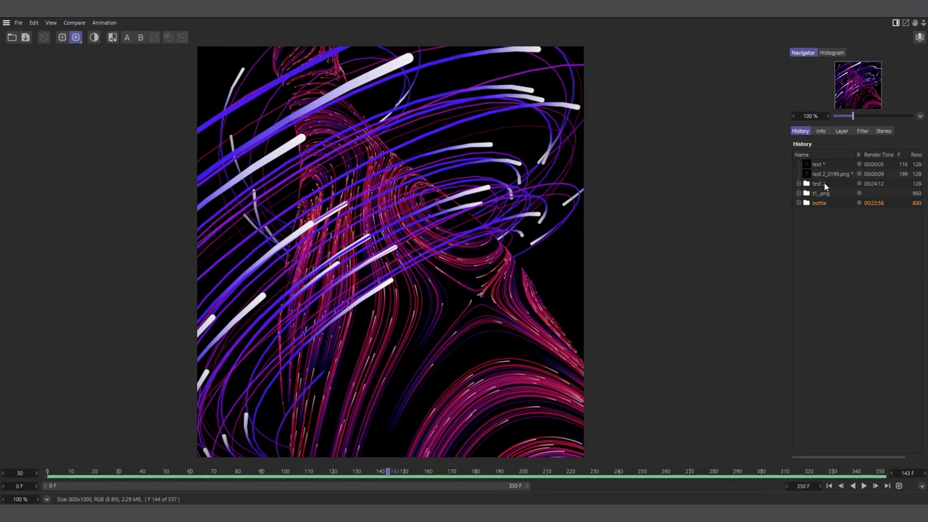
- Display the t1_.png render sequence and play it from the first frame
{"action": "left_click", "coordinate": [824, 185]}
{"action": "left_click", "coordinate": [823, 196]}
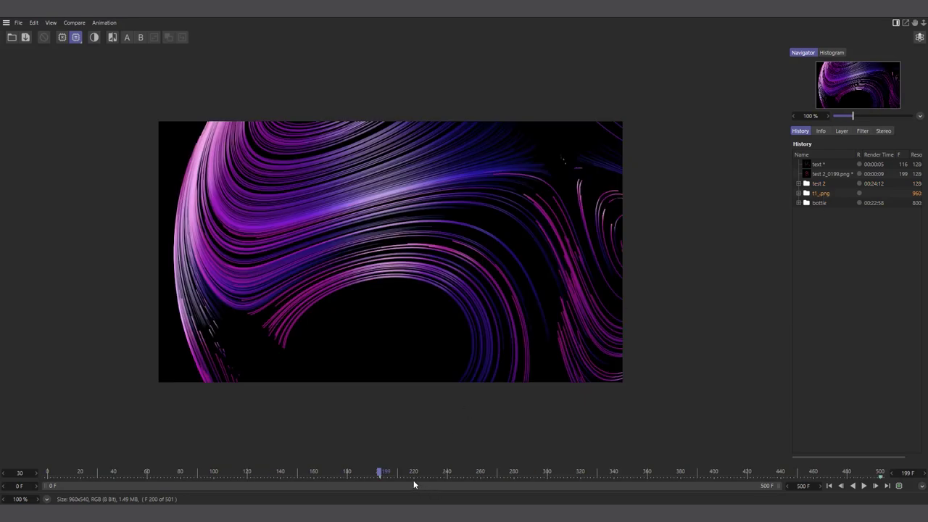
{"action": "left_click_drag", "start_coordinate": [380, 473], "coordinate": [276, 472]}
{"action": "key", "text": "Home"}
{"action": "left_click", "coordinate": [867, 486]}
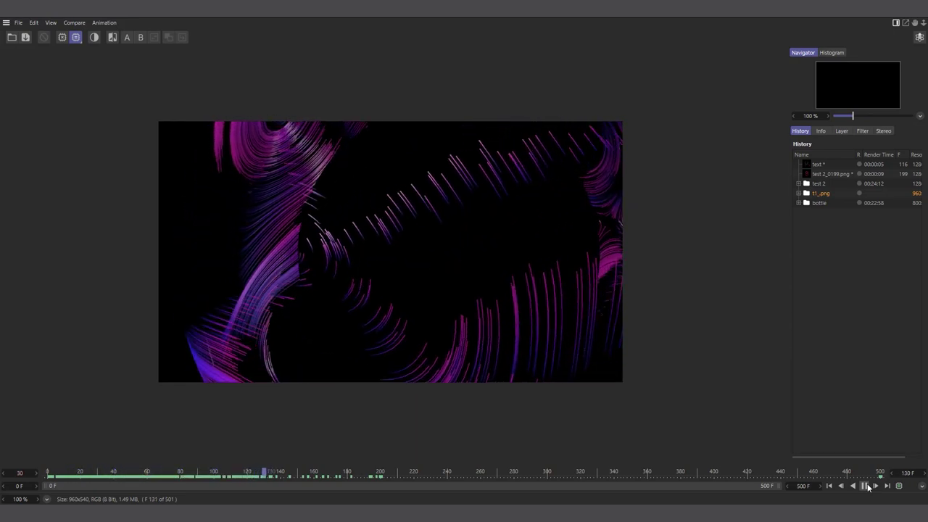
{"action": "left_click", "coordinate": [866, 486]}
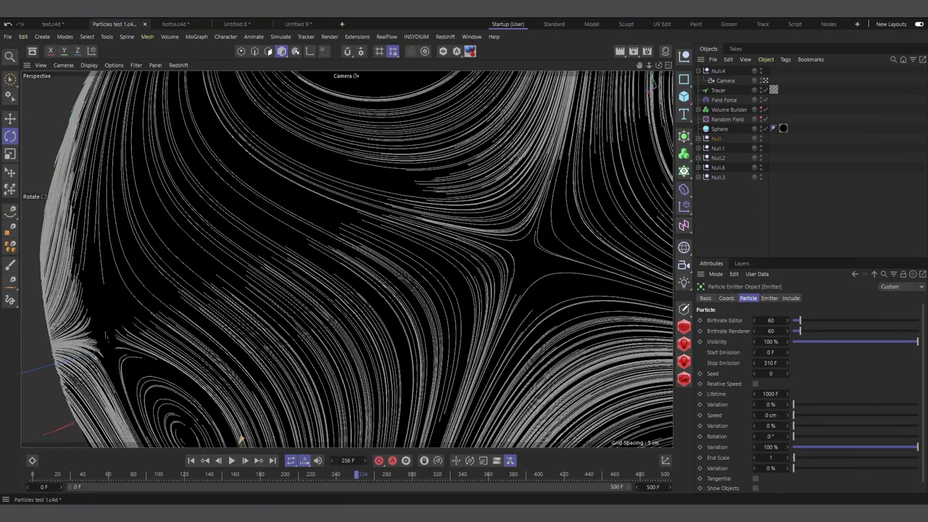
- Switch to the Untitled 9 scene and play its simulation to watch the traced paths over the sphere
{"action": "left_click", "coordinate": [297, 24]}
{"action": "left_click", "coordinate": [232, 460]}
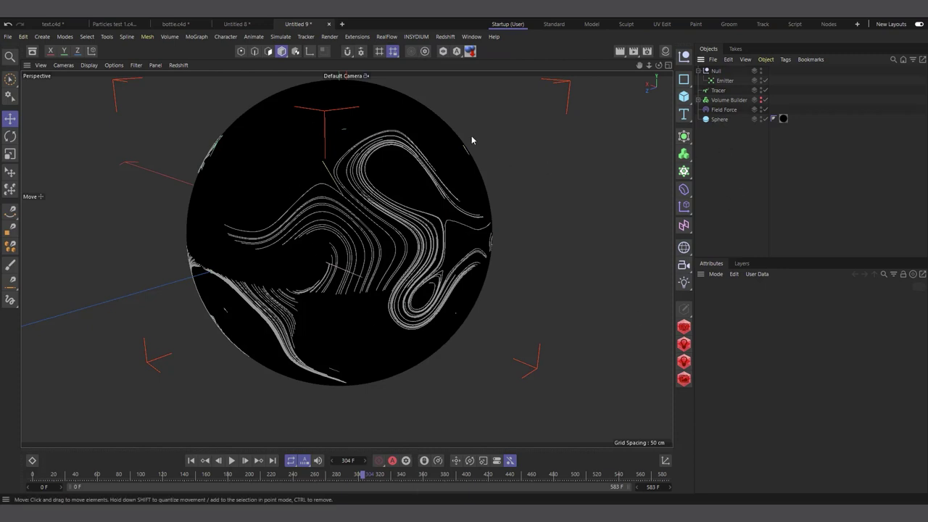
- Create a new project and add a particle Emitter to it
{"action": "left_click", "coordinate": [342, 25]}
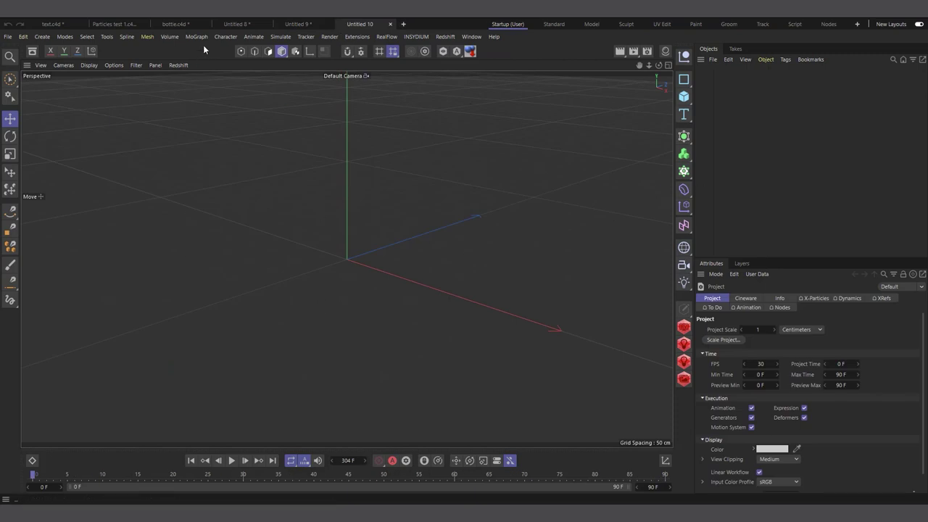
{"action": "left_click", "coordinate": [275, 38]}
{"action": "mouse_move", "coordinate": [290, 103]}
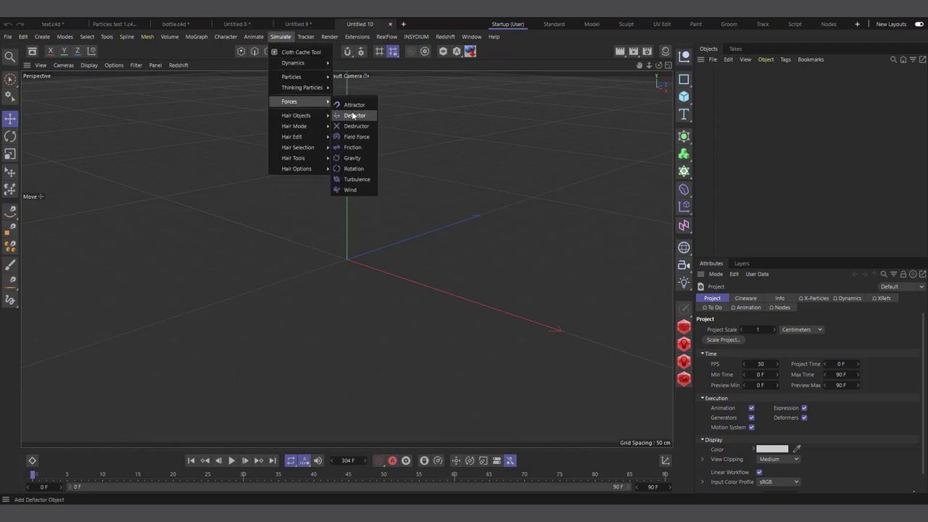
{"action": "mouse_move", "coordinate": [312, 76]}
{"action": "left_click", "coordinate": [347, 79]}
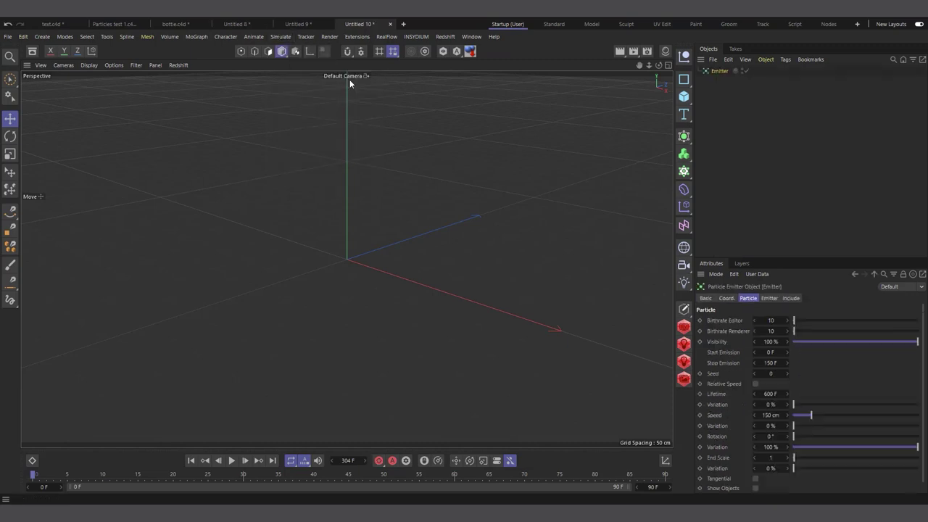
- Set the Emitter's X-Size and Y-Size to 2 cm each
{"action": "left_click", "coordinate": [770, 298]}
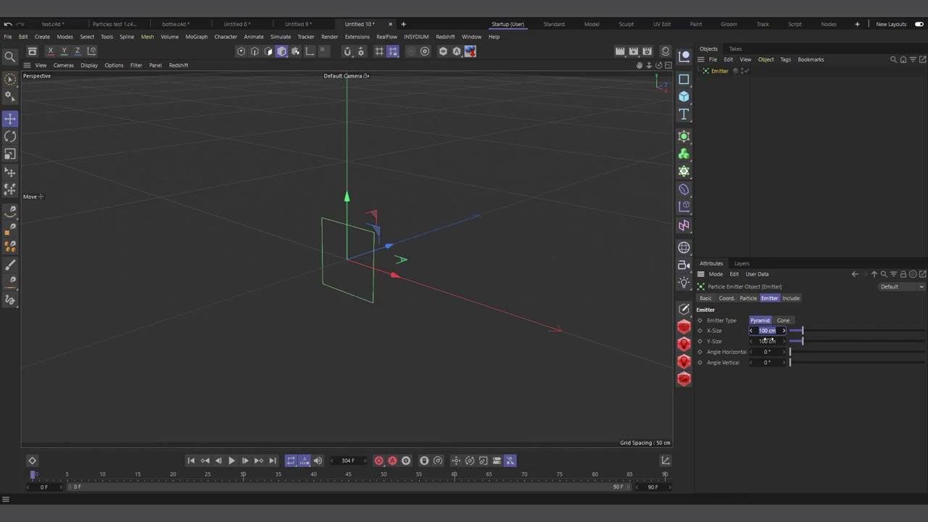
{"action": "key", "text": "Tab"}
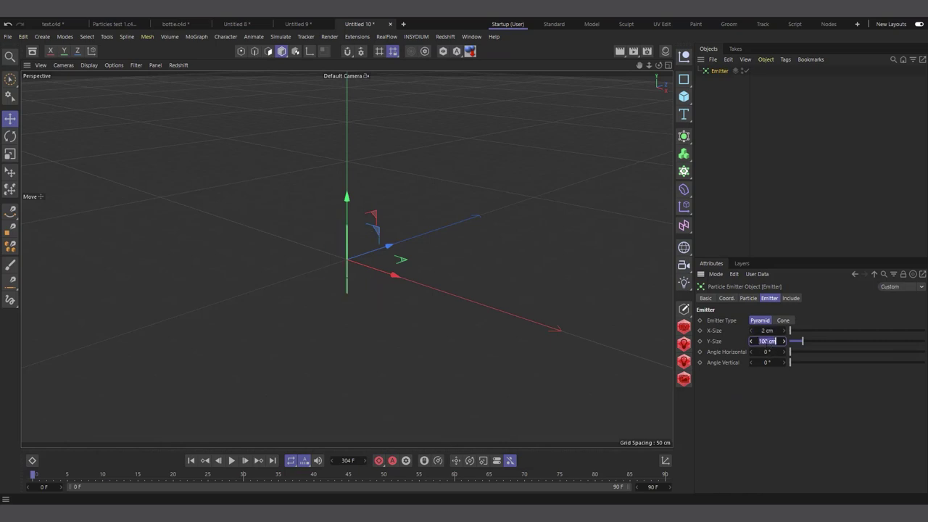
{"action": "scroll", "coordinate": [399, 284], "scroll_direction": "up", "scroll_amount": 2}
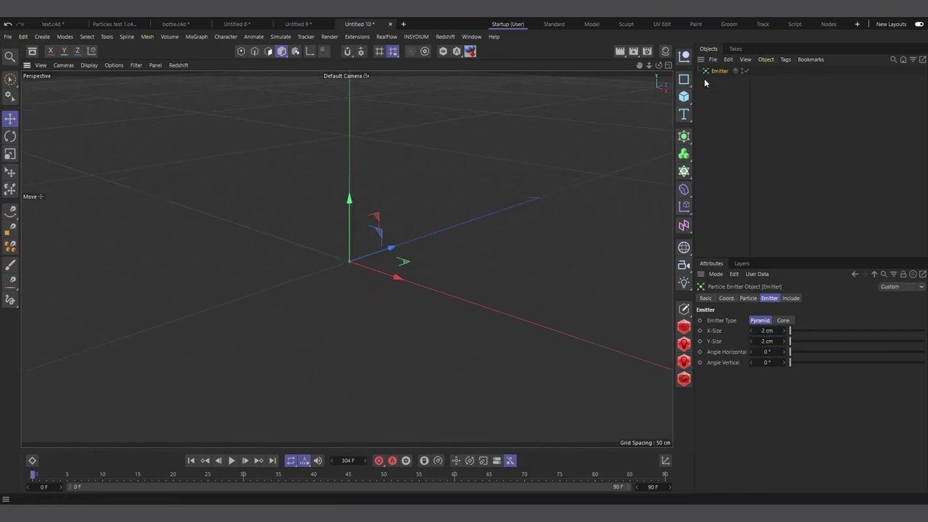
- Set the Emitter's particle speed to 0 cm and both its editor and renderer birthrates to 2
{"action": "left_click", "coordinate": [751, 299]}
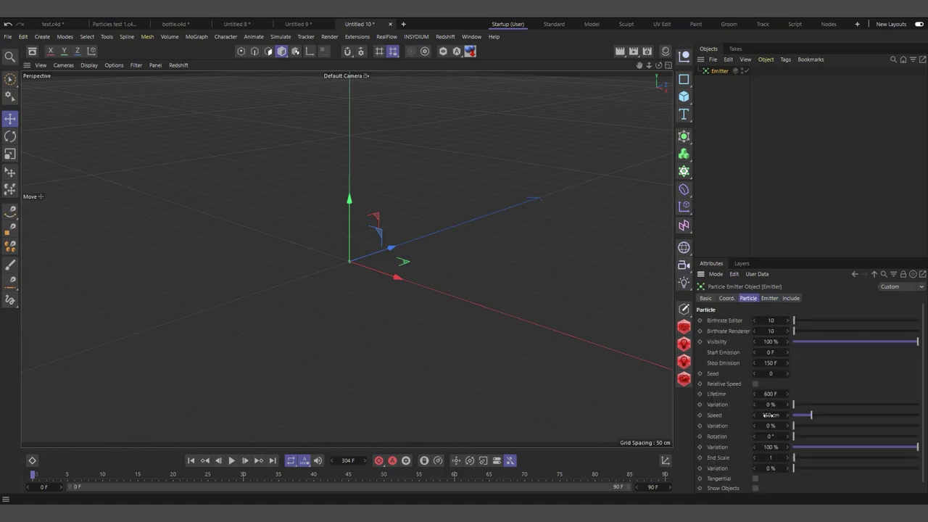
{"action": "left_click", "coordinate": [770, 414]}
{"action": "type", "text": "0"}
{"action": "key", "text": "Return"}
{"action": "left_click", "coordinate": [771, 320]}
{"action": "left_click", "coordinate": [771, 331]}
{"action": "type", "text": "2"}
{"action": "key", "text": "Return"}
{"action": "scroll", "coordinate": [358, 290], "scroll_direction": "down", "scroll_amount": 2}
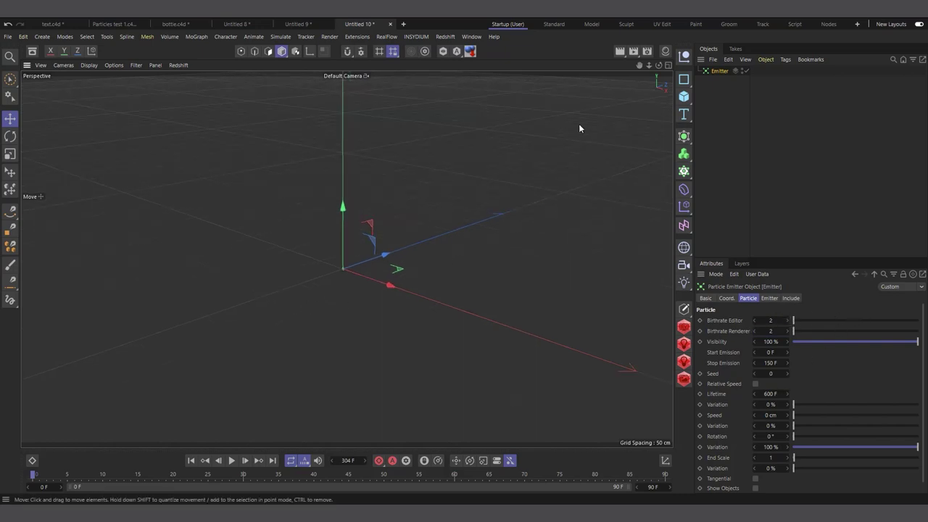
- Add a 3D Text object that reads 8 and set its alignment to Middle
{"action": "left_click", "coordinate": [683, 116]}
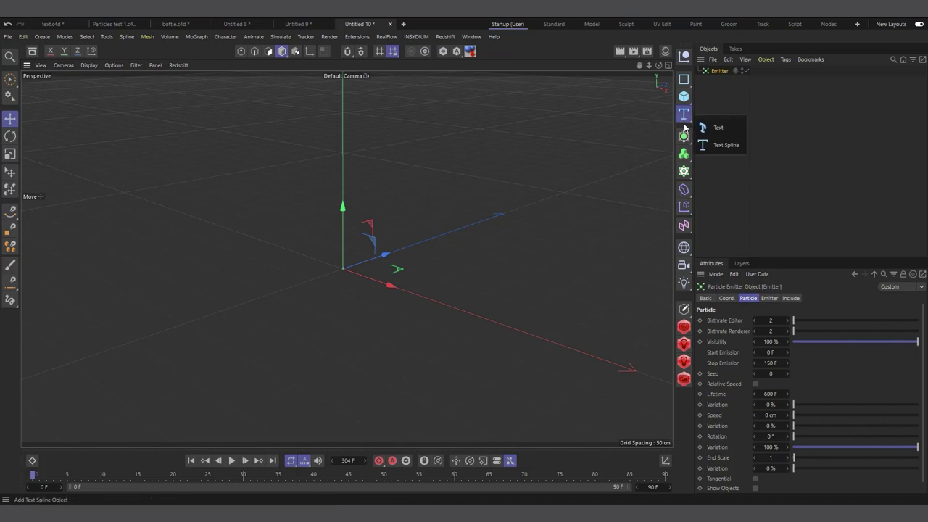
{"action": "left_click", "coordinate": [721, 130]}
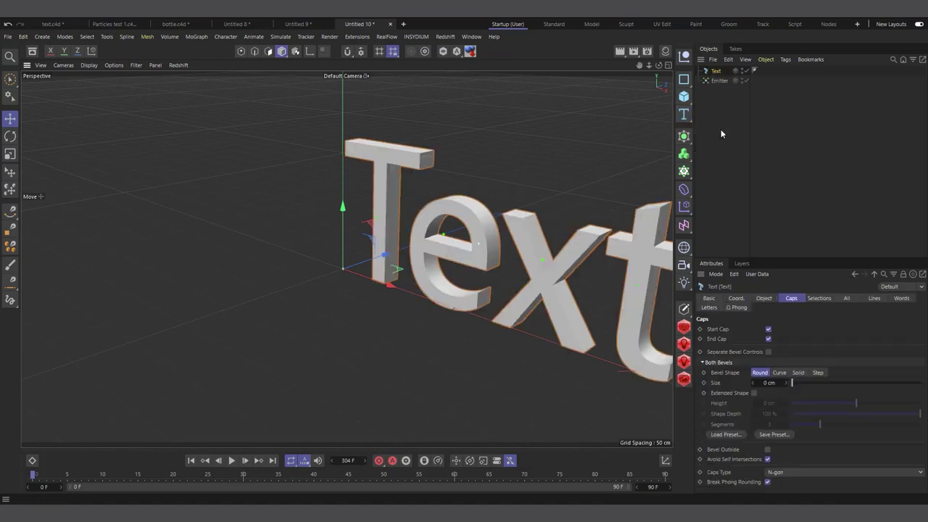
{"action": "left_click", "coordinate": [763, 298]}
{"action": "double_click", "coordinate": [778, 360]}
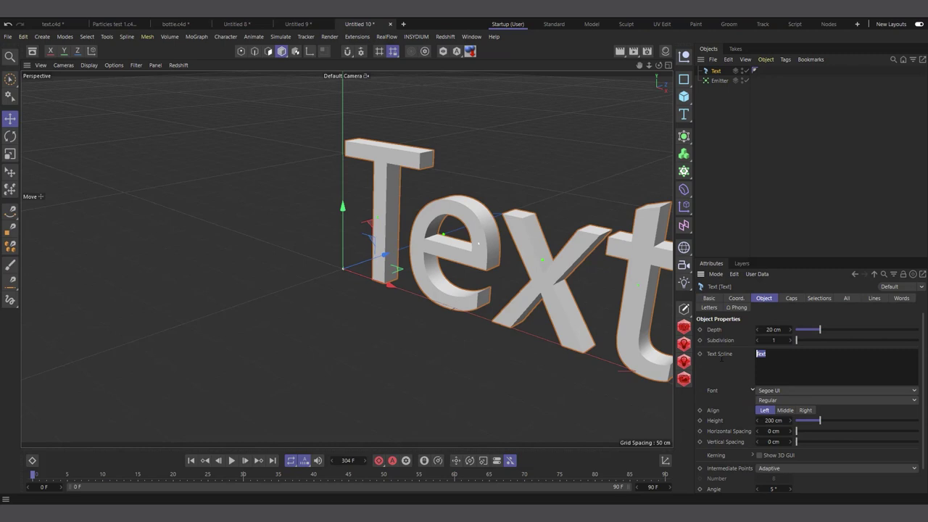
{"action": "key", "text": "BackSpace"}
{"action": "left_click", "coordinate": [785, 411]}
{"action": "left_click_drag", "start_coordinate": [652, 154], "coordinate": [358, 168], "text": "alt"}
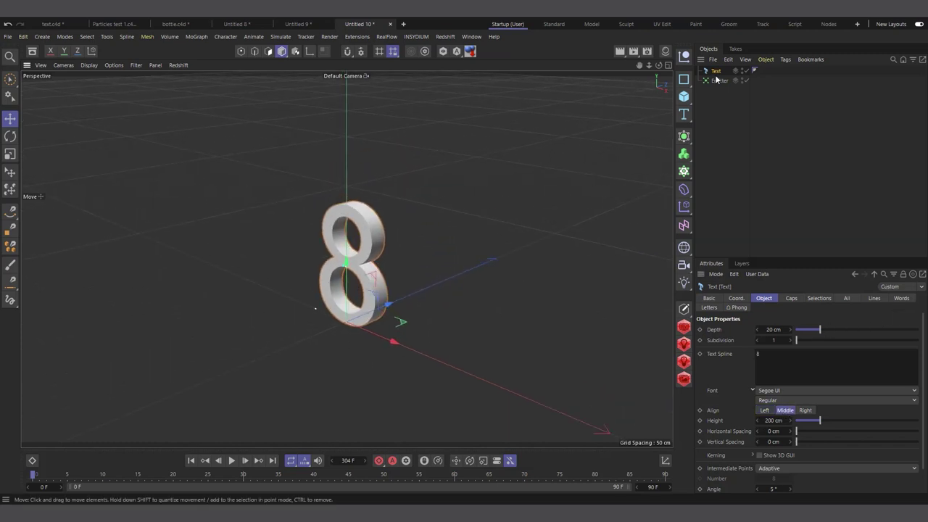
- Add a Connect generator as the parent of the Text object
{"action": "left_click", "coordinate": [684, 137]}
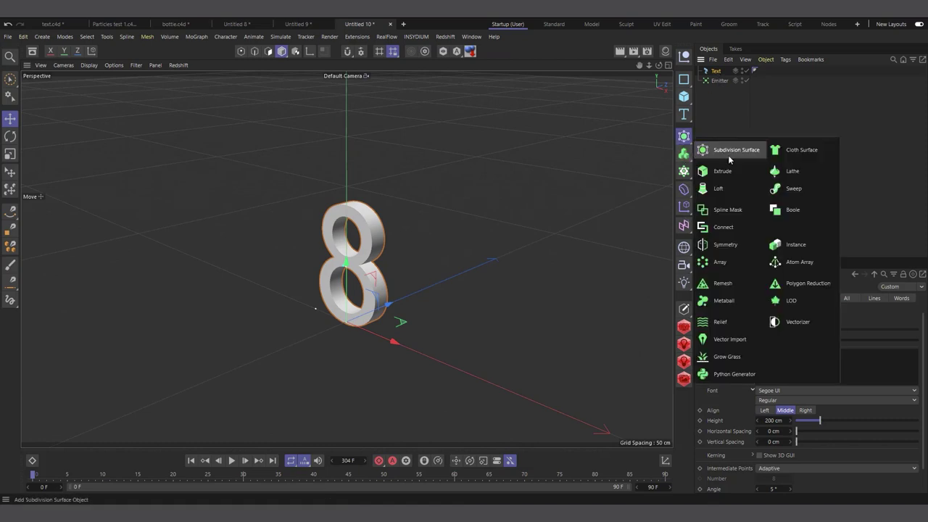
{"action": "left_click", "coordinate": [725, 227]}
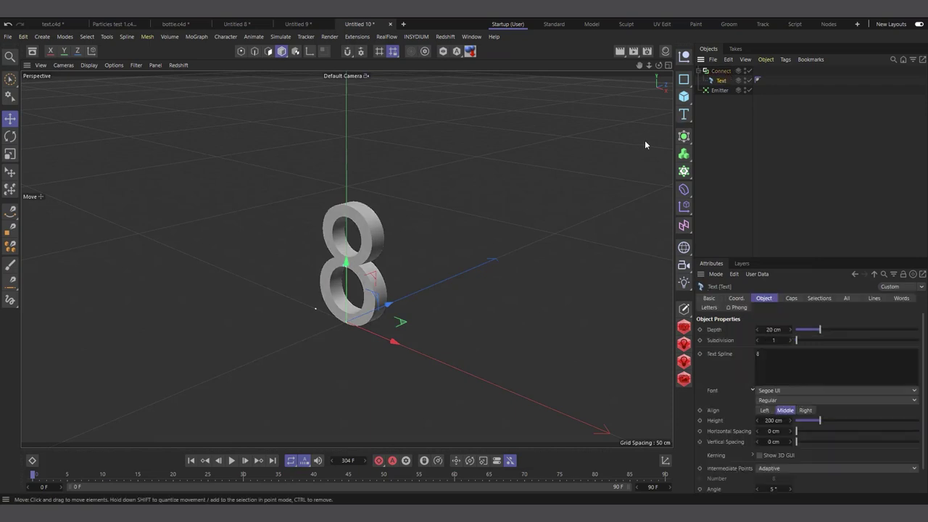
{"action": "scroll", "coordinate": [368, 333], "scroll_direction": "up", "scroll_amount": 2}
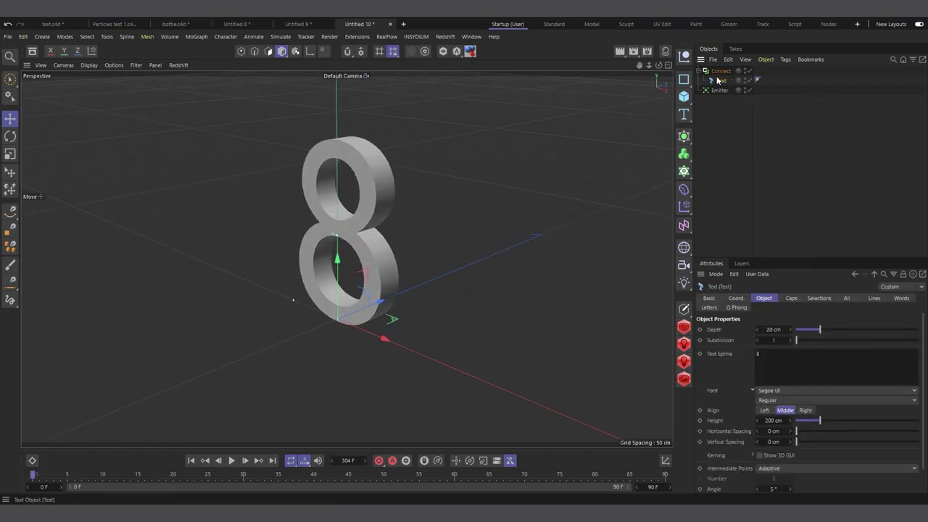
- Give the Text object's caps a round bevel with a size of 2 cm
{"action": "left_click", "coordinate": [790, 298]}
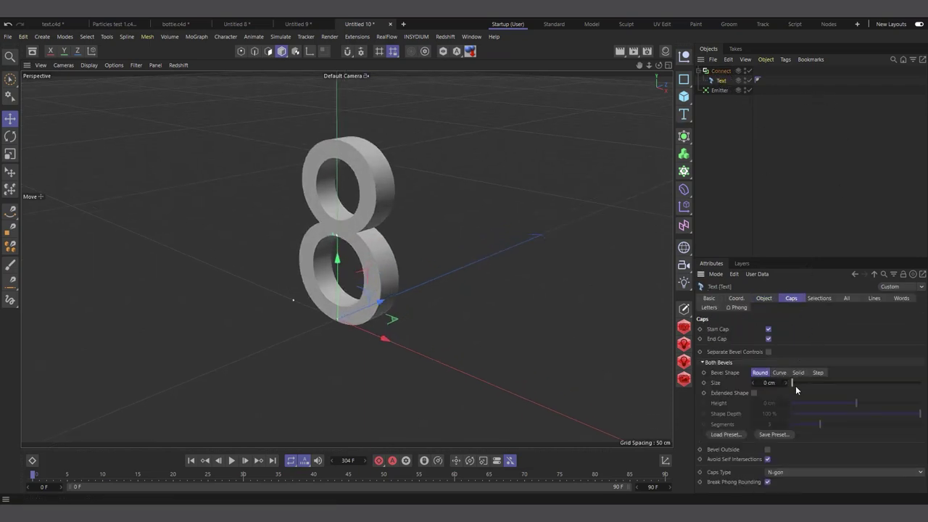
{"action": "left_click_drag", "start_coordinate": [796, 387], "coordinate": [788, 391]}
{"action": "double_click", "coordinate": [770, 383]}
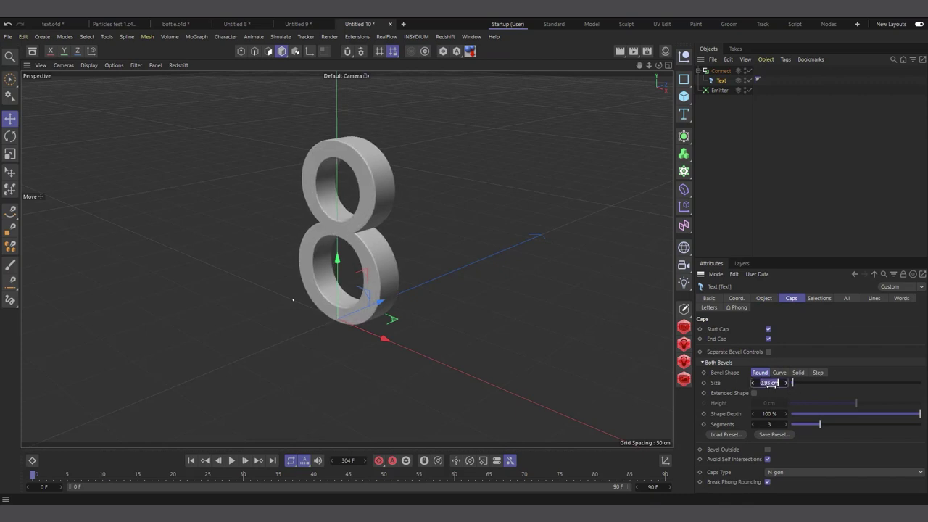
{"action": "type", "text": "2"}
{"action": "key", "text": "Return"}
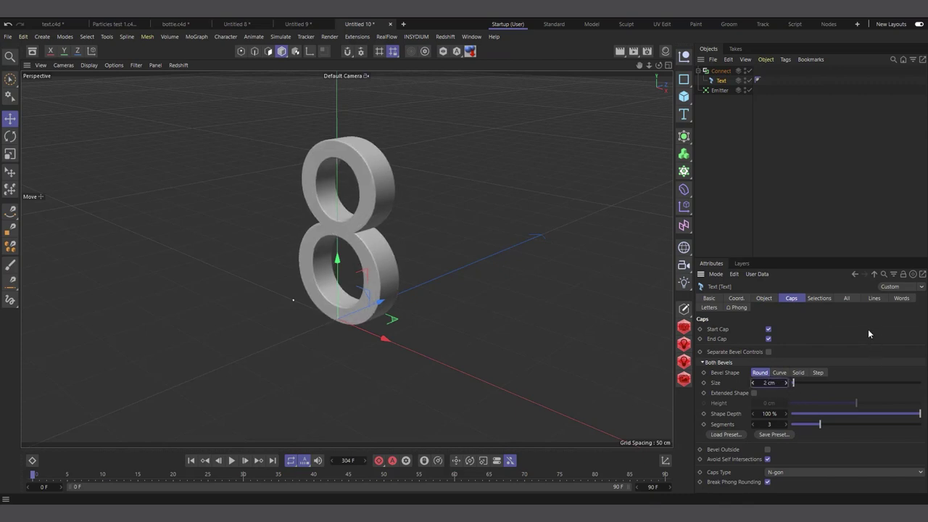
- Collapse the Connect hierarchy and toggle the Connect object's visibility
{"action": "left_click", "coordinate": [705, 71]}
{"action": "left_click", "coordinate": [728, 72]}
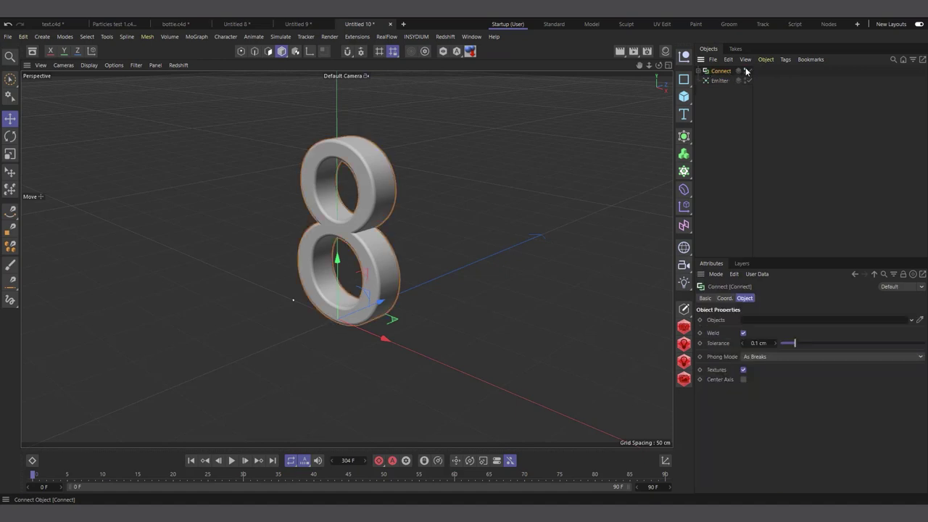
{"action": "left_click", "coordinate": [747, 70]}
{"action": "left_click", "coordinate": [746, 71]}
- Add a Volume Builder, link the Connect object into its object list and set the voxel size to 1 cm
{"action": "scroll", "coordinate": [378, 176], "scroll_direction": "up", "scroll_amount": 5}
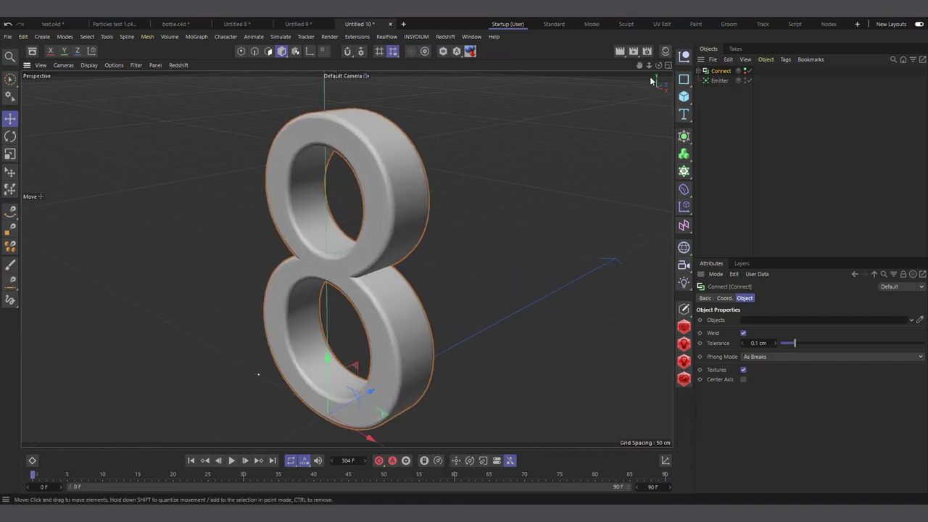
{"action": "left_click_drag", "start_coordinate": [658, 65], "coordinate": [320, 206]}
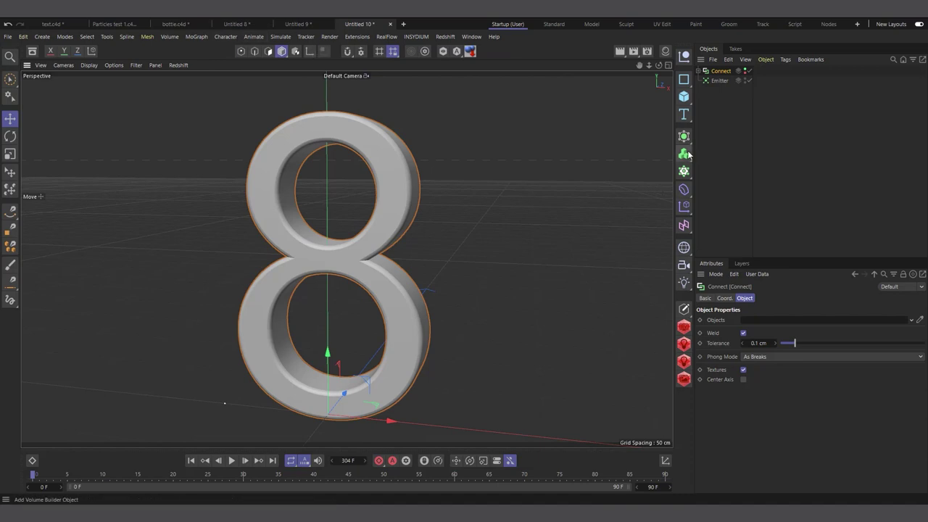
{"action": "left_click_drag", "start_coordinate": [685, 160], "coordinate": [712, 170]}
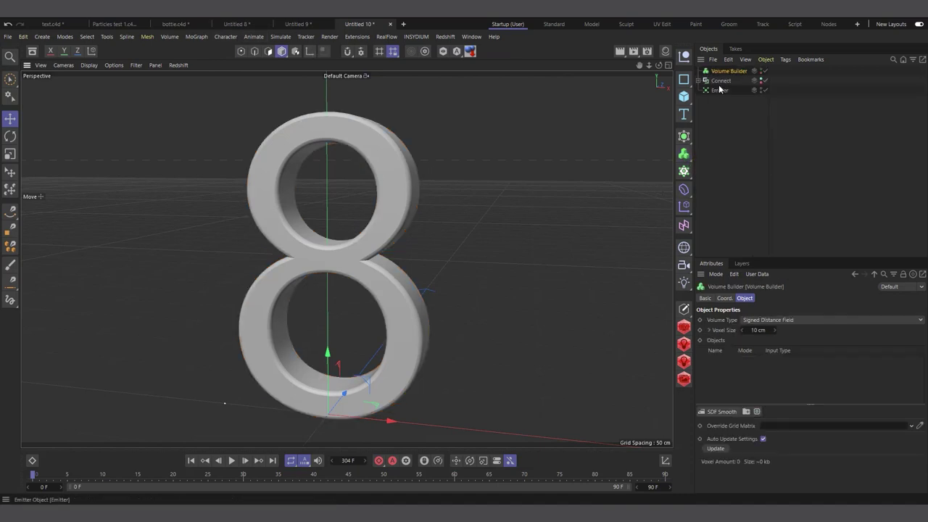
{"action": "left_click_drag", "start_coordinate": [721, 82], "coordinate": [751, 372]}
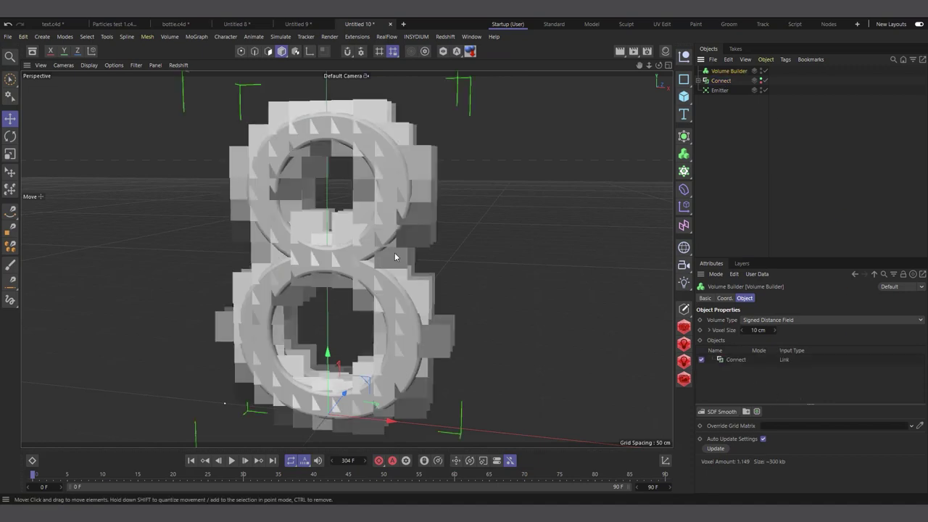
{"action": "double_click", "coordinate": [759, 331]}
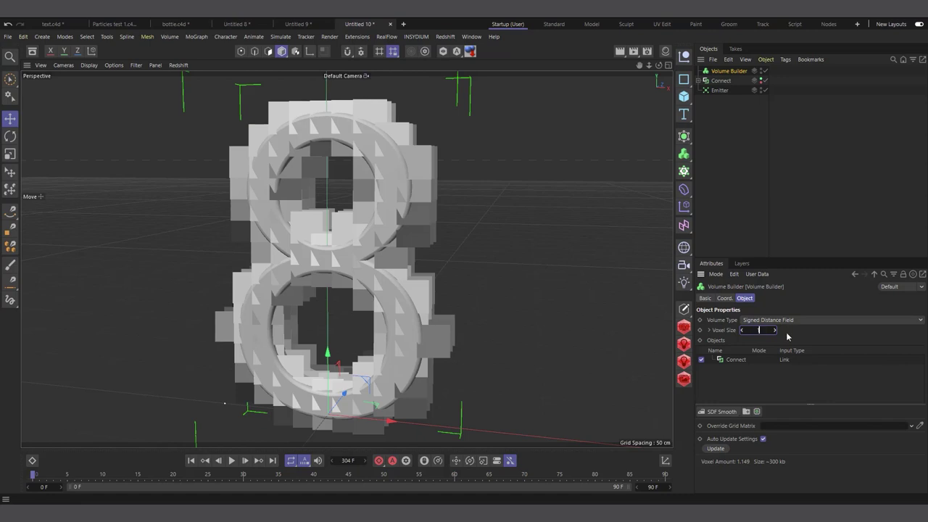
{"action": "type", "text": "1"}
{"action": "key", "text": "Return"}
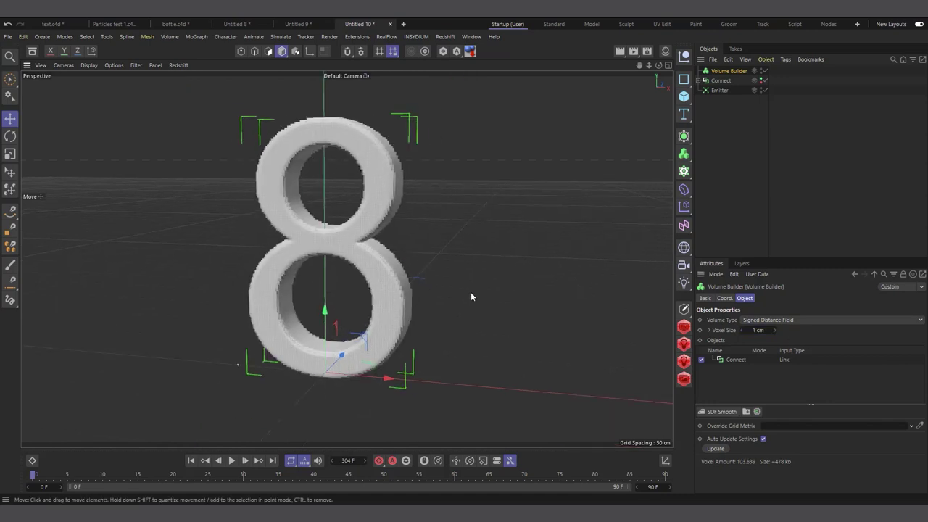
- Add a Random Field to the scene
{"action": "scroll", "coordinate": [471, 296], "scroll_direction": "up", "scroll_amount": 2}
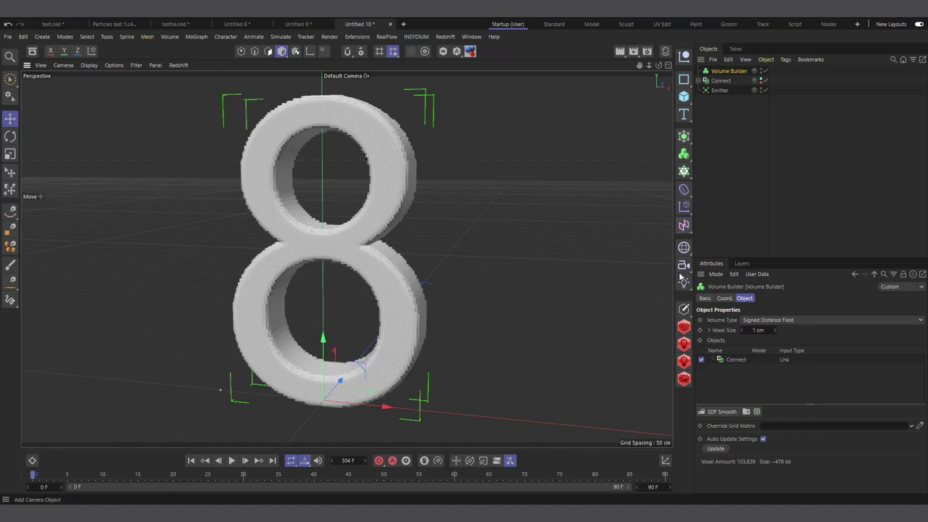
{"action": "left_click", "coordinate": [685, 227]}
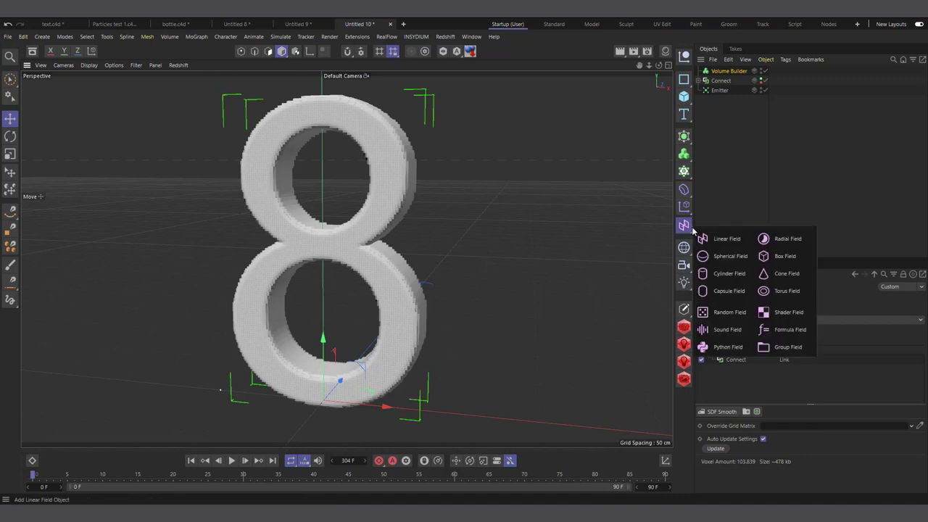
{"action": "left_click", "coordinate": [732, 313]}
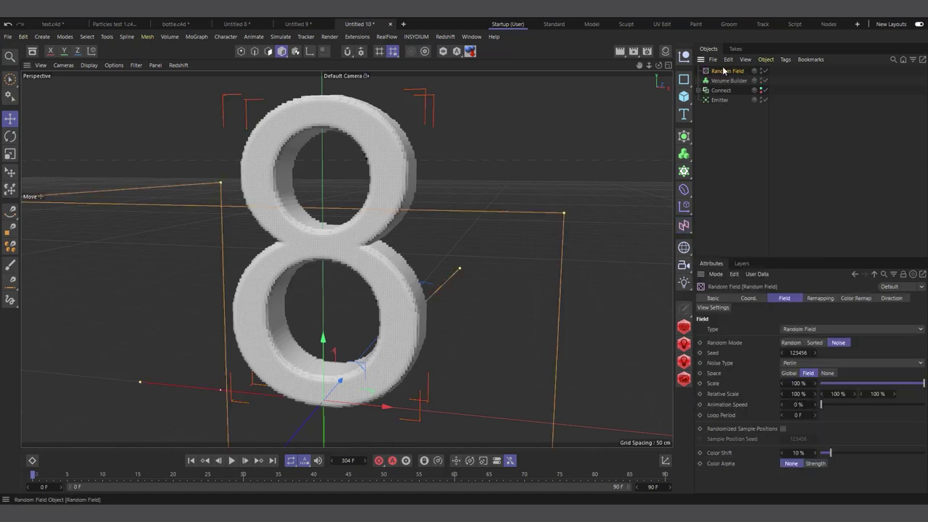
- Nest the Random Field and the Connect object under the Volume Builder and set its volume type to Vector
{"action": "left_click_drag", "start_coordinate": [727, 75], "coordinate": [729, 77]}
{"action": "left_click", "coordinate": [720, 91]}
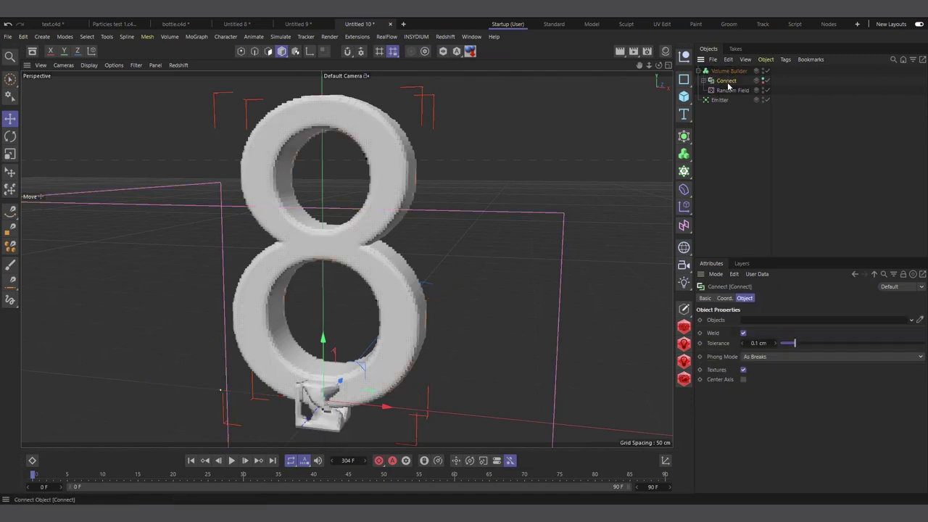
{"action": "left_click", "coordinate": [728, 71]}
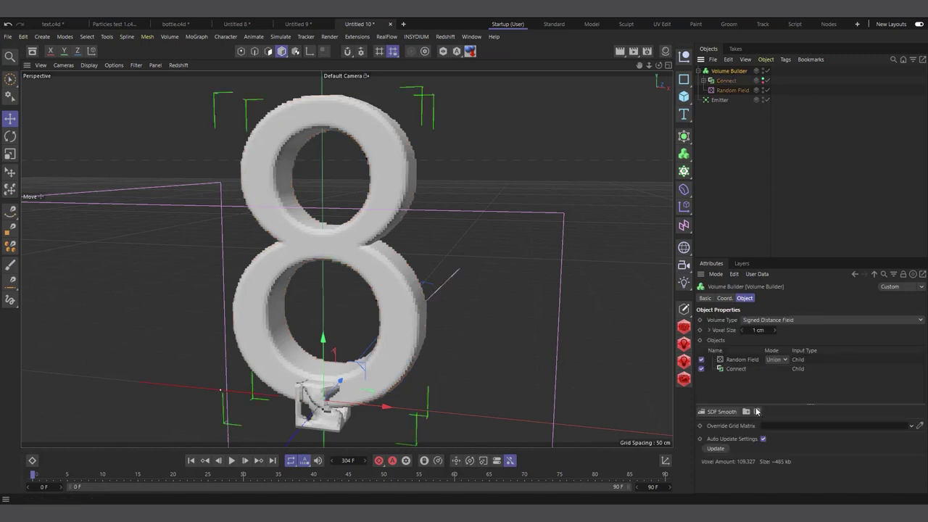
{"action": "left_click", "coordinate": [776, 360]}
{"action": "left_click", "coordinate": [764, 320]}
{"action": "left_click", "coordinate": [765, 355]}
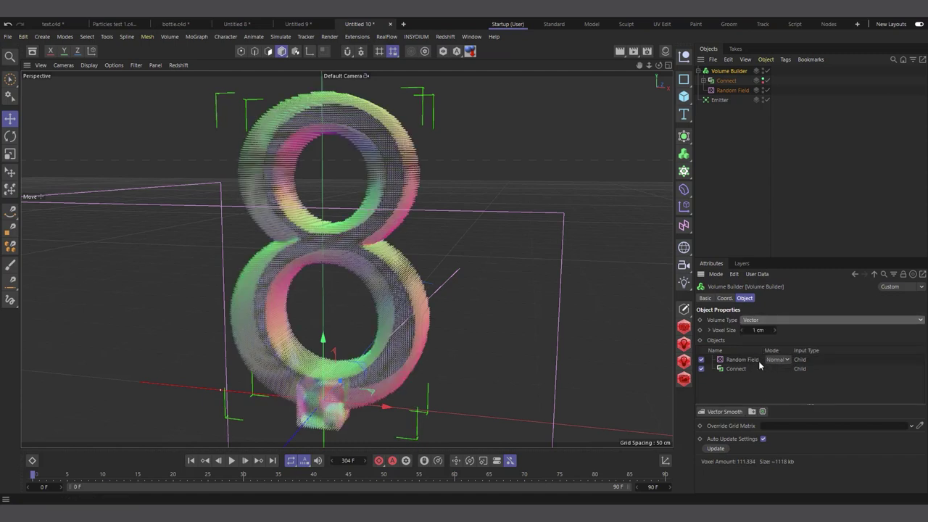
- Set the Random Field's mode to Cross and its creation space to Objects Below in the Volume Builder
{"action": "left_click", "coordinate": [760, 362]}
{"action": "left_click", "coordinate": [781, 361]}
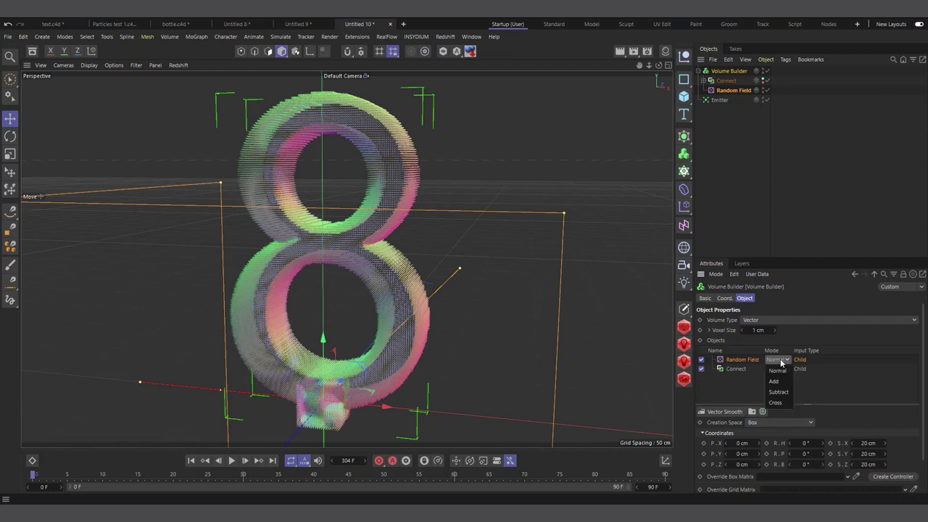
{"action": "left_click", "coordinate": [777, 404]}
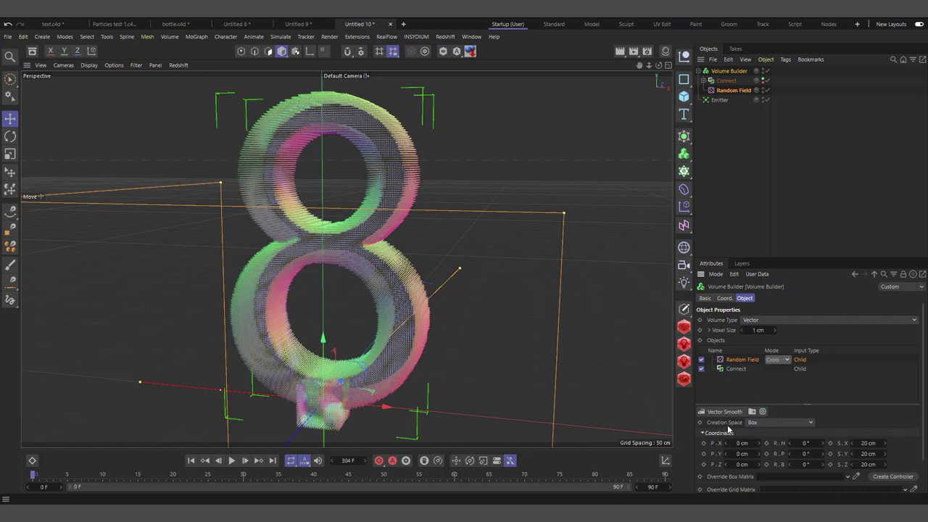
{"action": "left_click", "coordinate": [770, 422]}
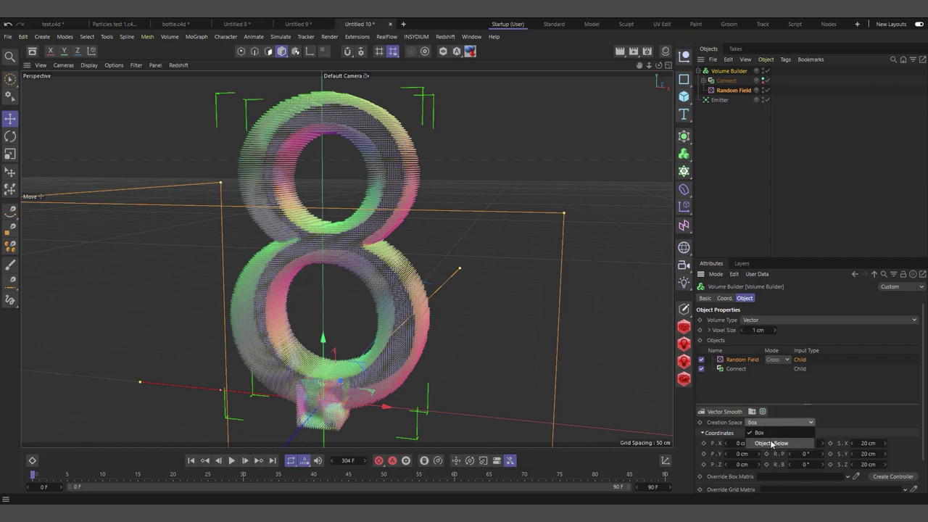
{"action": "left_click", "coordinate": [767, 441]}
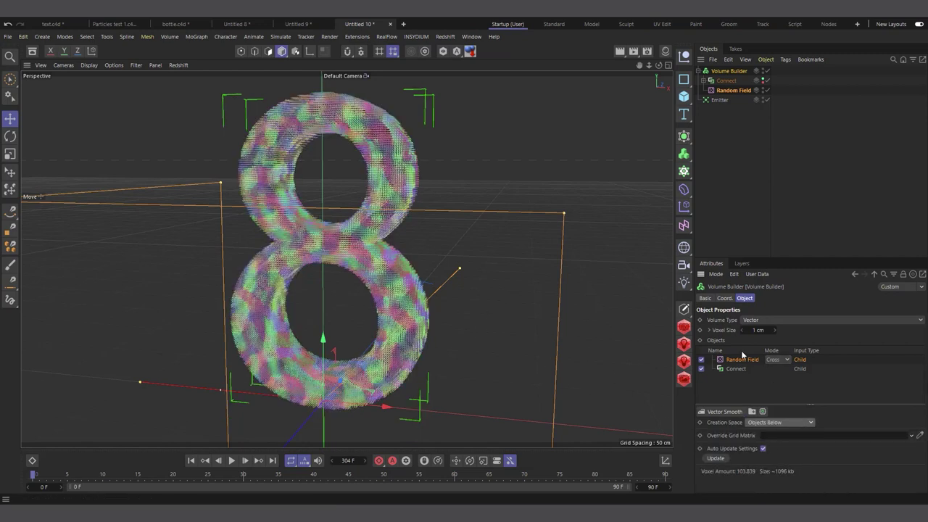
- Set the Random Field's noise scale to 800 % and collapse the Volume Builder hierarchy
{"action": "left_click", "coordinate": [734, 90]}
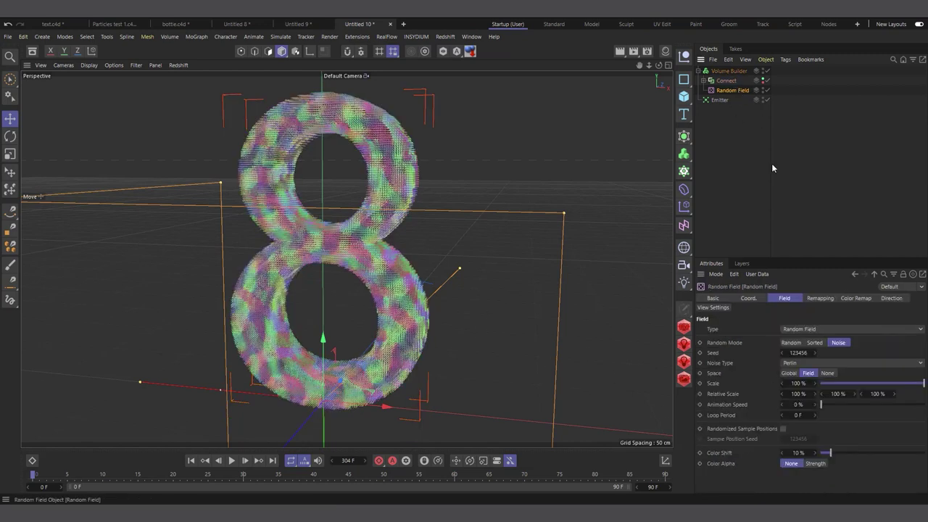
{"action": "left_click", "coordinate": [799, 383]}
{"action": "key", "text": "BackSpace"}
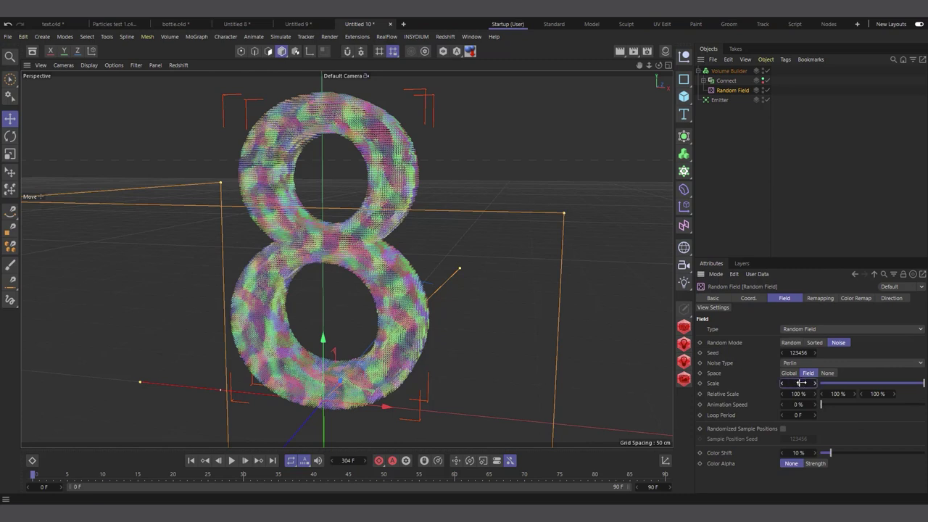
{"action": "key", "text": "Return"}
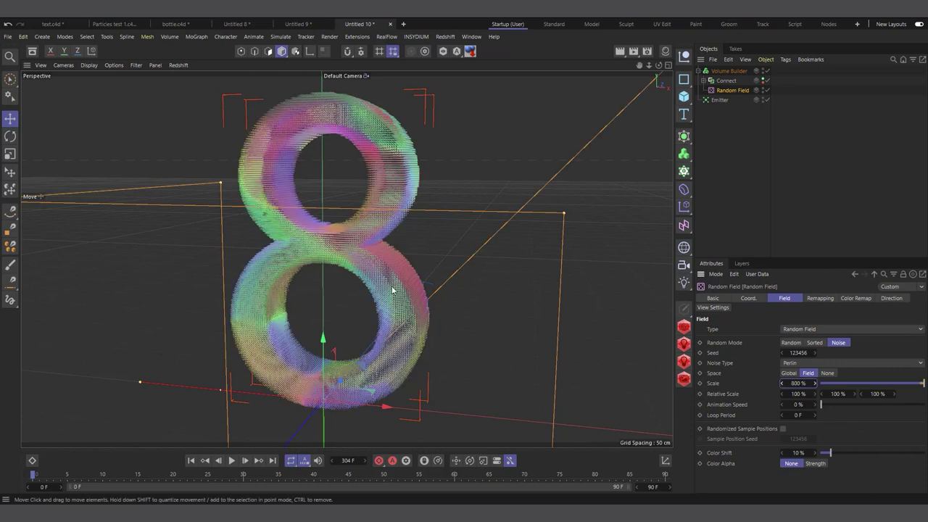
{"action": "left_click", "coordinate": [701, 71]}
{"action": "left_click", "coordinate": [725, 71]}
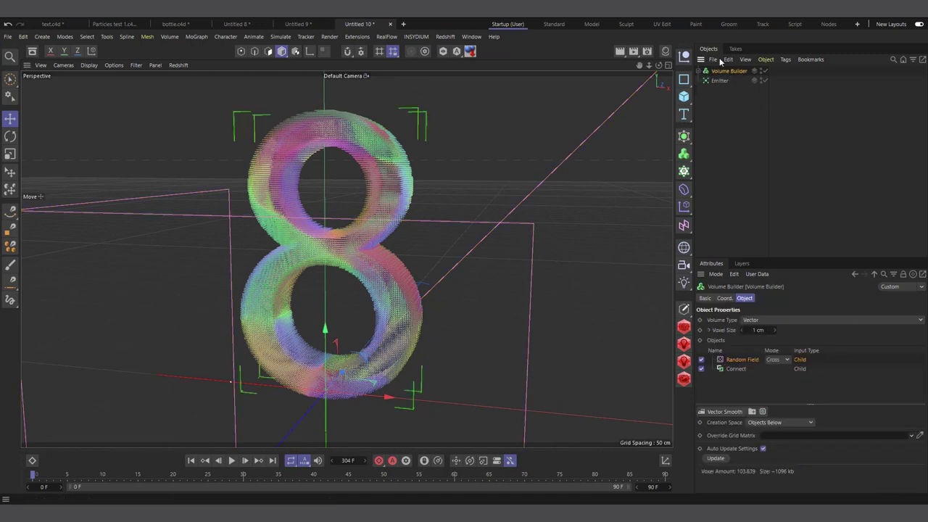
- Add a Field Force and link the Volume Builder into its field list as a Volume Object
{"action": "left_click", "coordinate": [721, 81]}
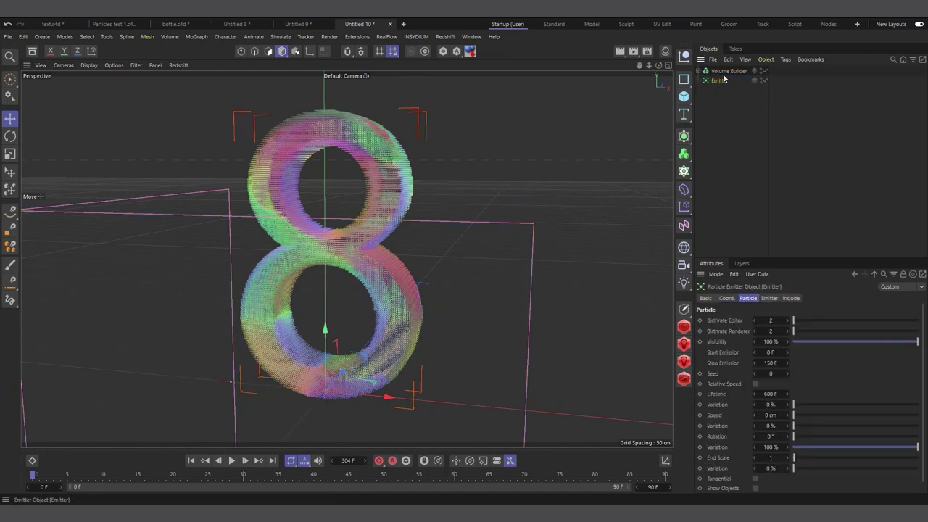
{"action": "left_click", "coordinate": [724, 71]}
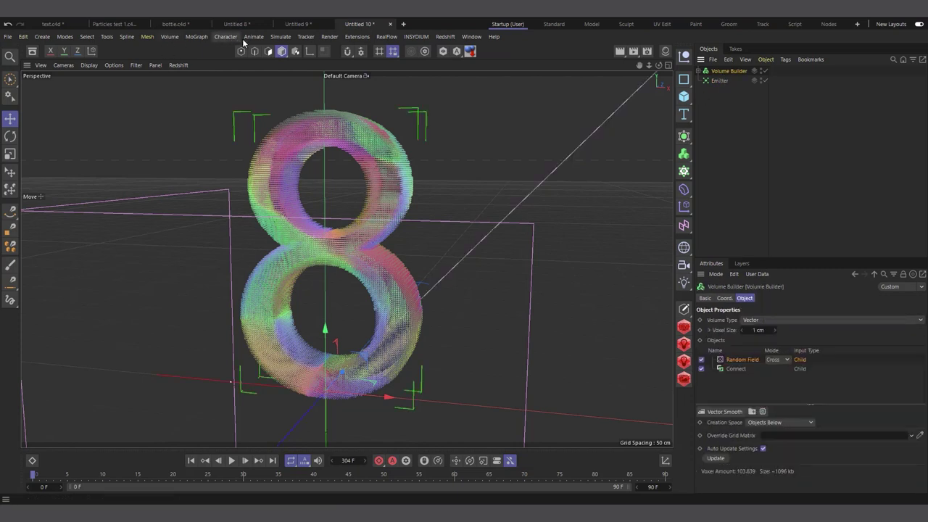
{"action": "left_click", "coordinate": [280, 37]}
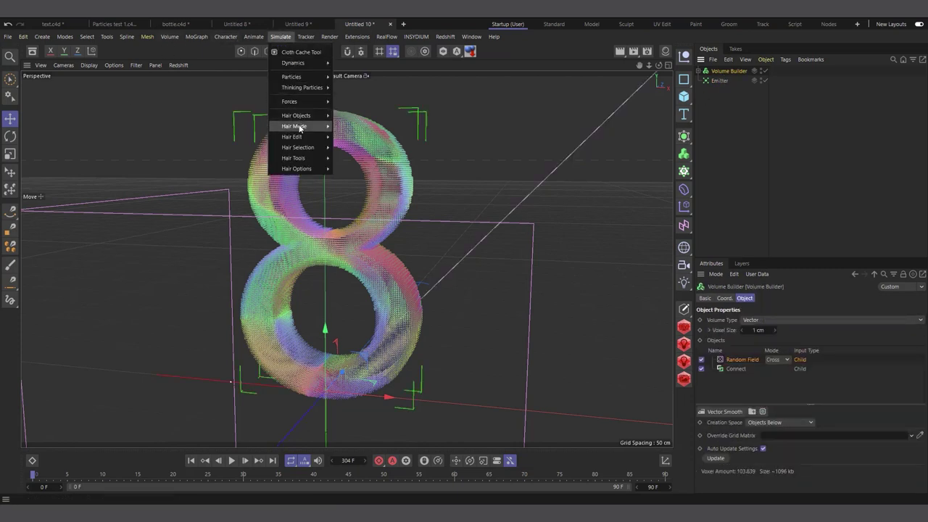
{"action": "mouse_move", "coordinate": [305, 102]}
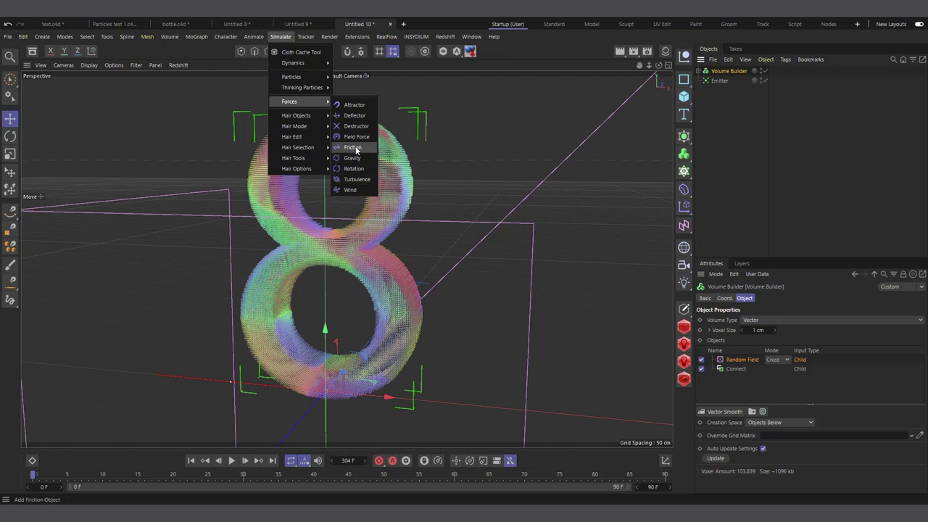
{"action": "left_click", "coordinate": [356, 136]}
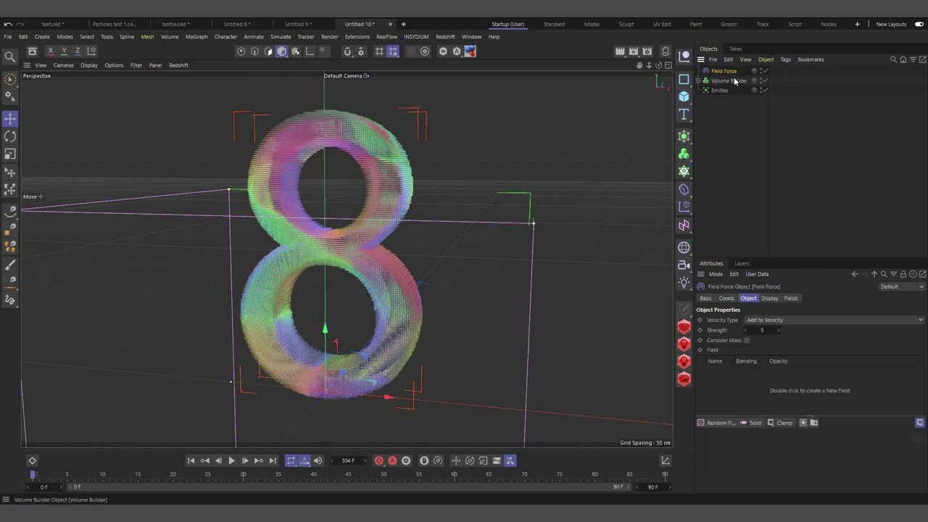
{"action": "left_click_drag", "start_coordinate": [728, 81], "coordinate": [751, 401]}
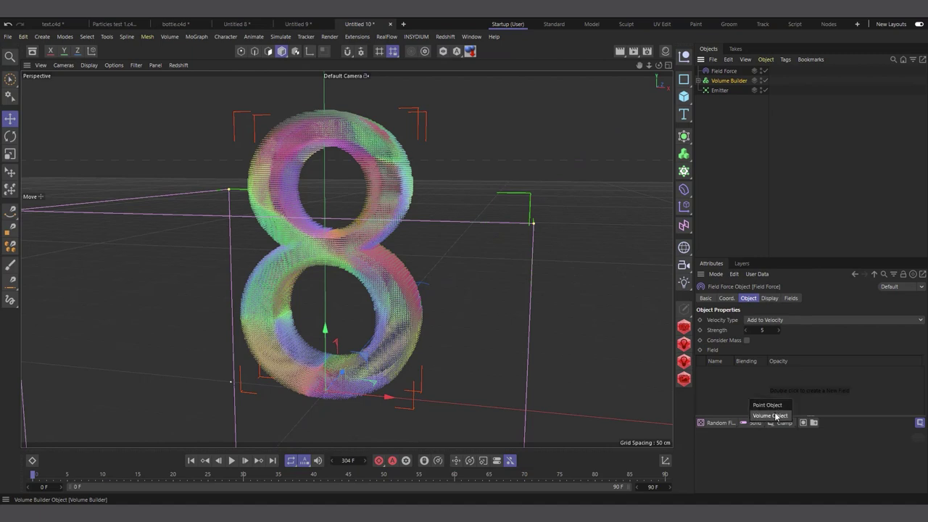
{"action": "left_click", "coordinate": [771, 416]}
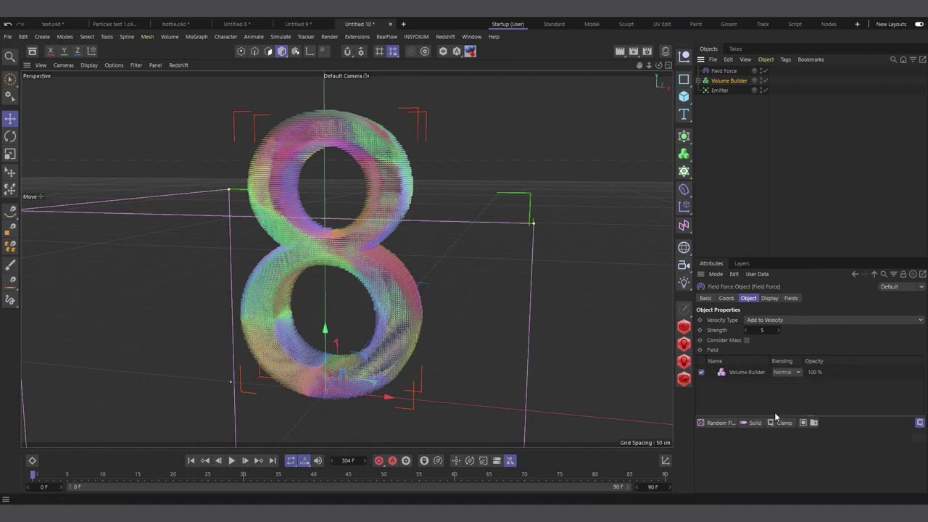
- Change the Field Force's velocity type to Set Absolute Velocity and its strength to 100
{"action": "left_click", "coordinate": [760, 320]}
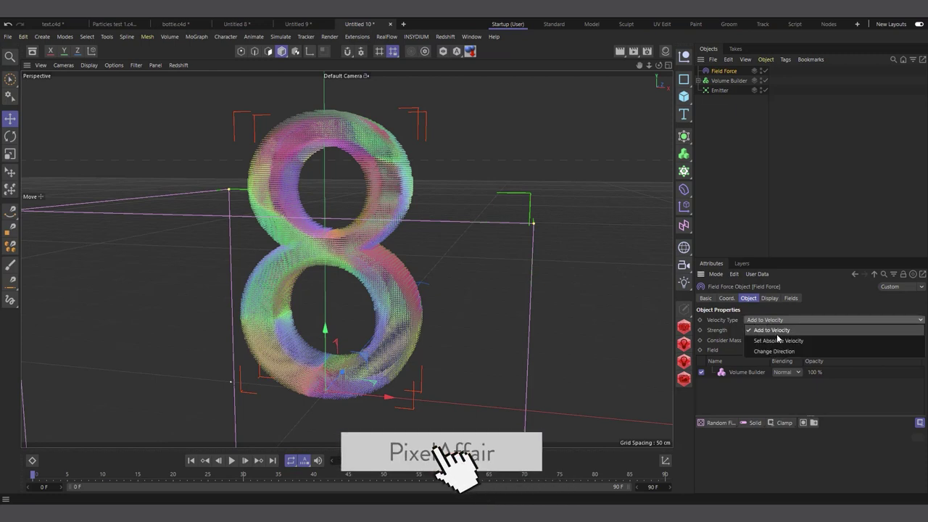
{"action": "left_click", "coordinate": [779, 341]}
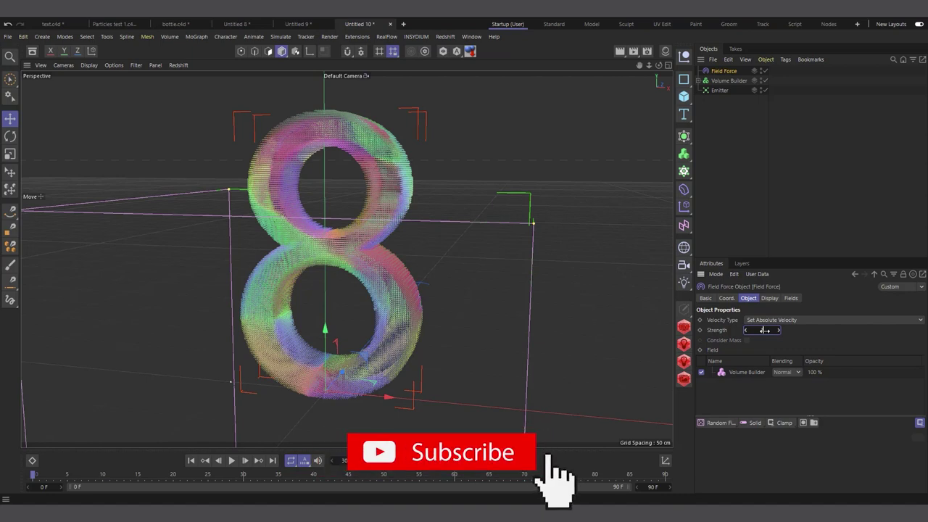
{"action": "double_click", "coordinate": [764, 330]}
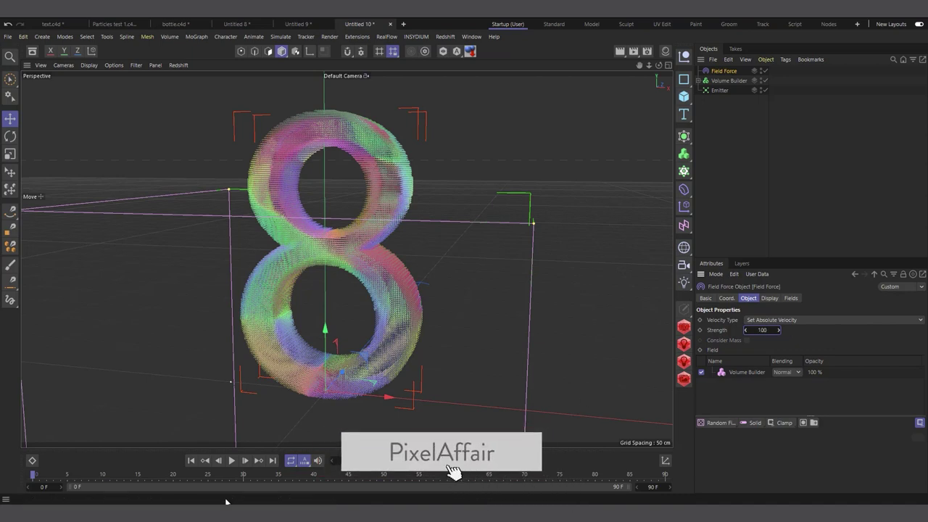
- Hide the Volume Builder, play the animation briefly from the start, and return to the first frame
{"action": "left_click", "coordinate": [191, 461]}
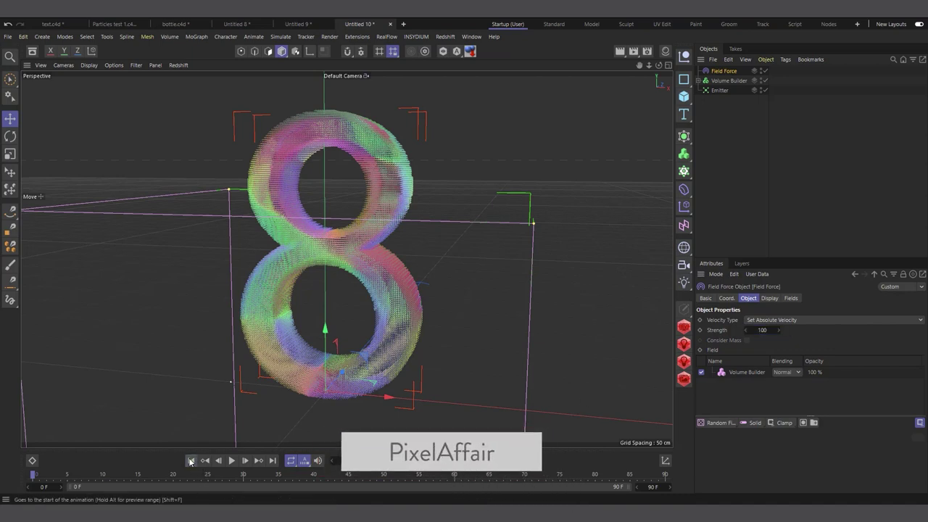
{"action": "left_click", "coordinate": [761, 81]}
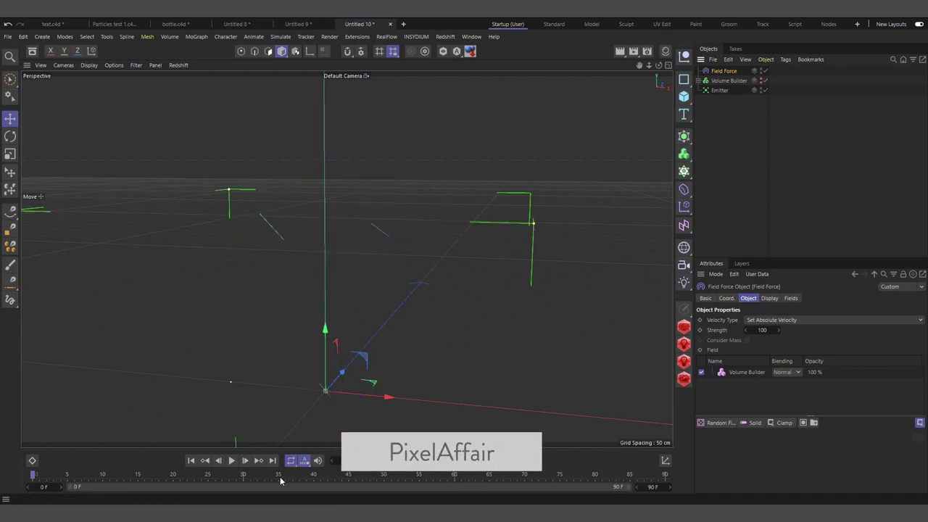
{"action": "left_click", "coordinate": [232, 461]}
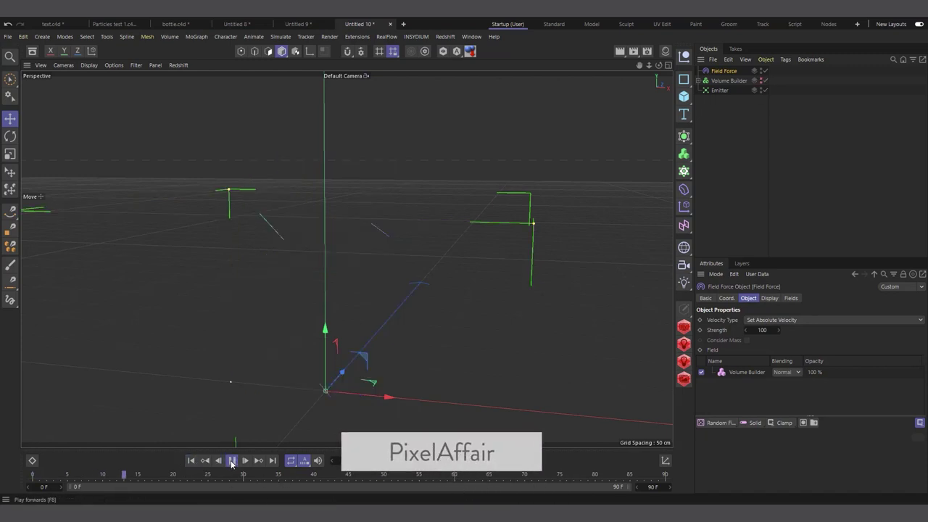
{"action": "left_click", "coordinate": [232, 461]}
{"action": "left_click", "coordinate": [719, 91]}
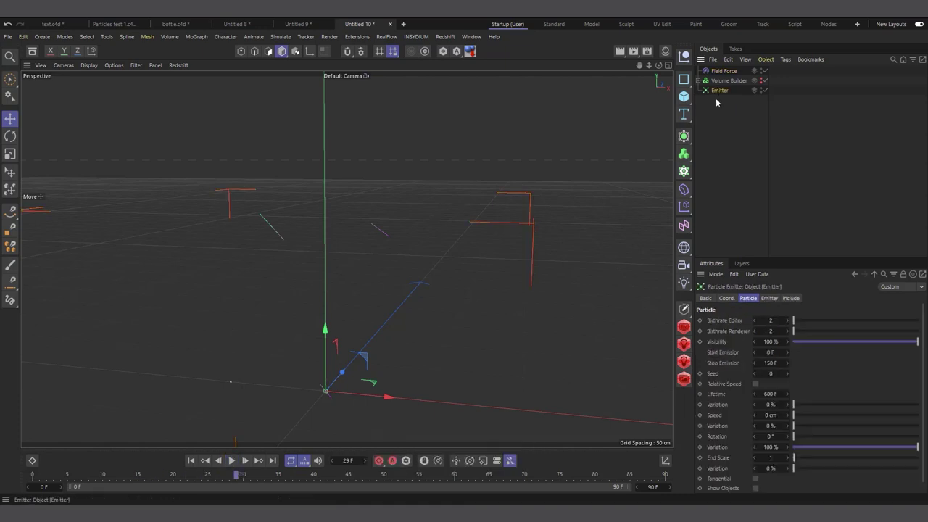
{"action": "left_click", "coordinate": [191, 460]}
- Add a Cloner to the scene and make the Emitter its child
{"action": "scroll", "coordinate": [276, 249], "scroll_direction": "down", "scroll_amount": 3}
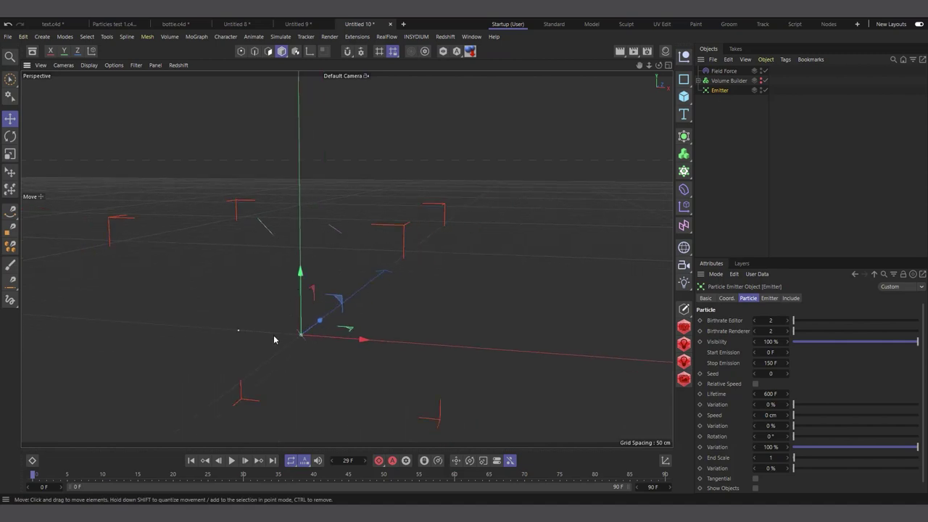
{"action": "scroll", "coordinate": [289, 343], "scroll_direction": "up", "scroll_amount": 2}
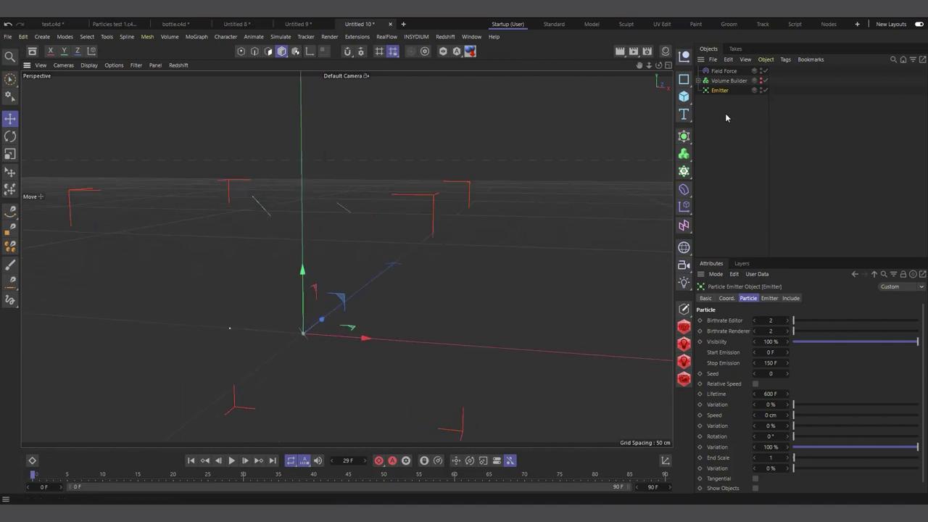
{"action": "left_click", "coordinate": [684, 171]}
{"action": "left_click_drag", "start_coordinate": [717, 100], "coordinate": [720, 77]}
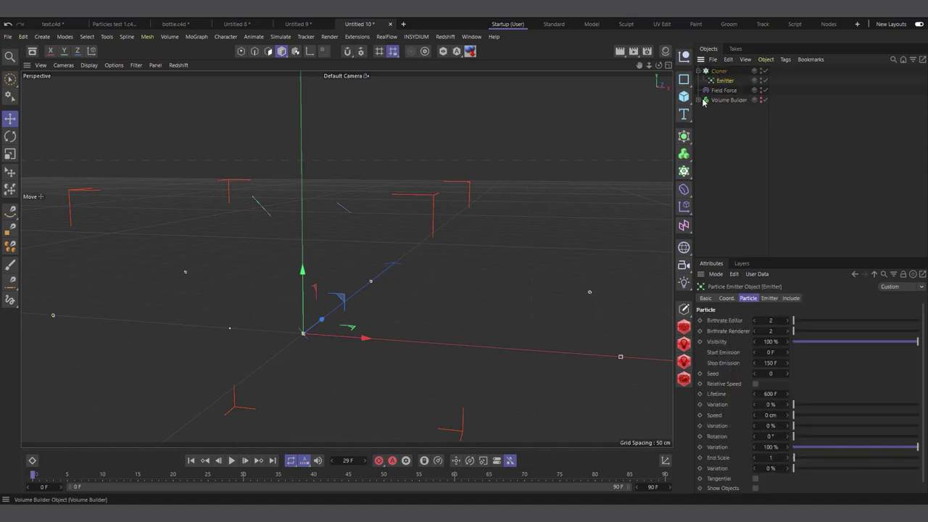
- Set the Cloner to Object mode with the Volume Builder's Connect object as its target, then collapse the Volume Builder hierarchy
{"action": "left_click", "coordinate": [703, 101]}
{"action": "left_click", "coordinate": [698, 100]}
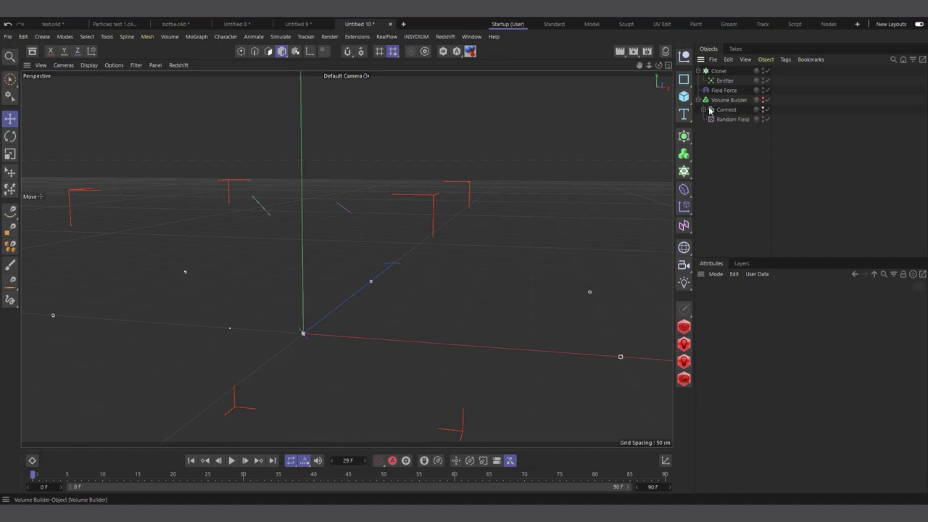
{"action": "left_click", "coordinate": [723, 110]}
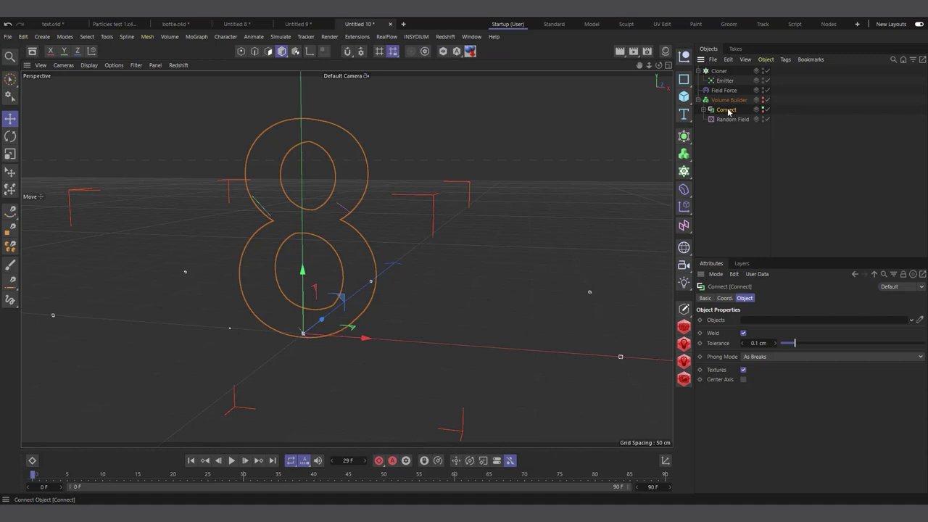
{"action": "left_click", "coordinate": [718, 71]}
{"action": "left_click", "coordinate": [778, 319]}
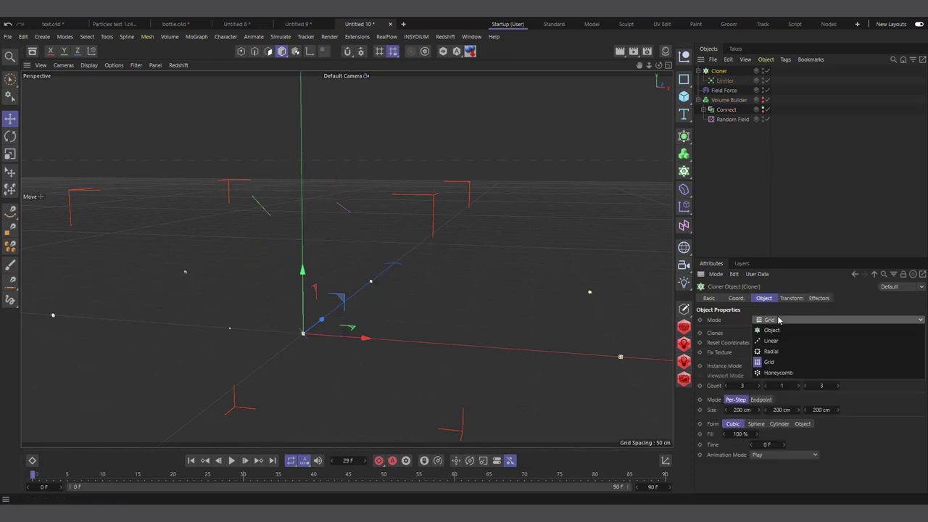
{"action": "left_click", "coordinate": [777, 328]}
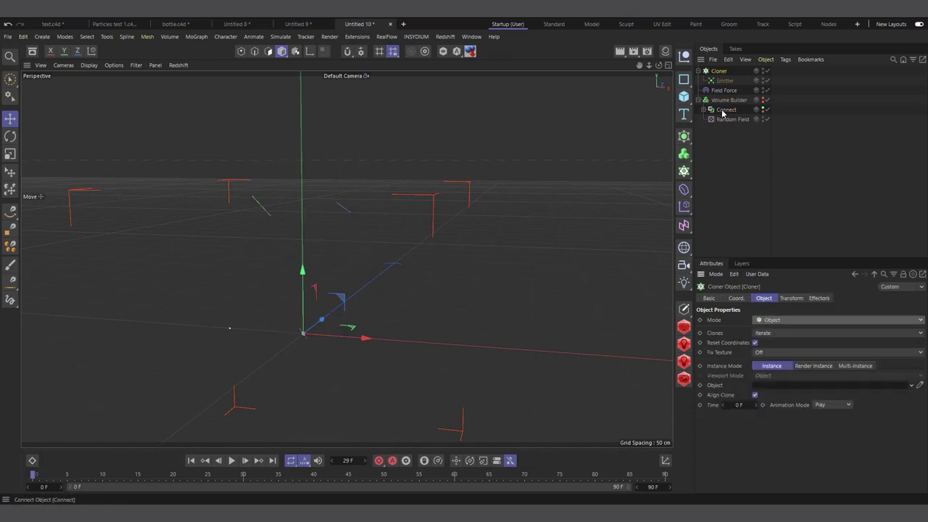
{"action": "left_click_drag", "start_coordinate": [723, 113], "coordinate": [795, 388]}
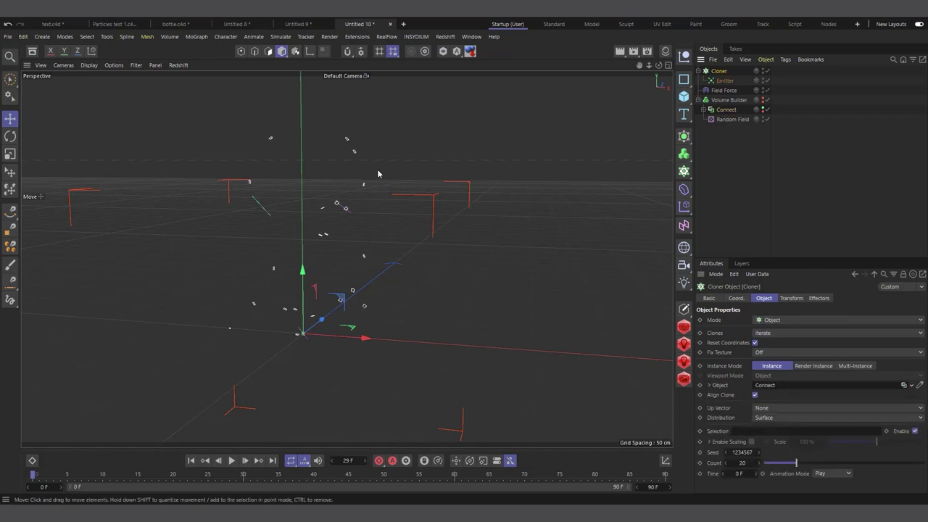
{"action": "scroll", "coordinate": [337, 149], "scroll_direction": "up", "scroll_amount": 3}
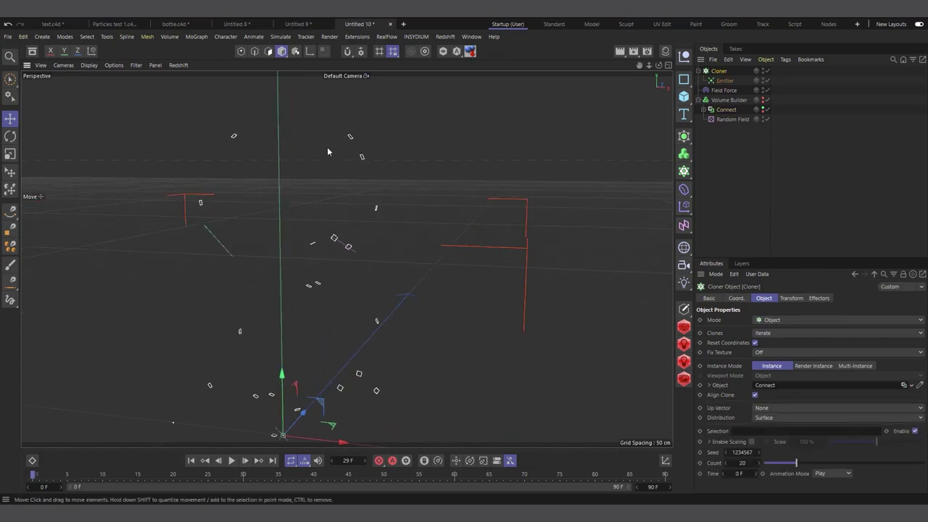
{"action": "left_click", "coordinate": [698, 100]}
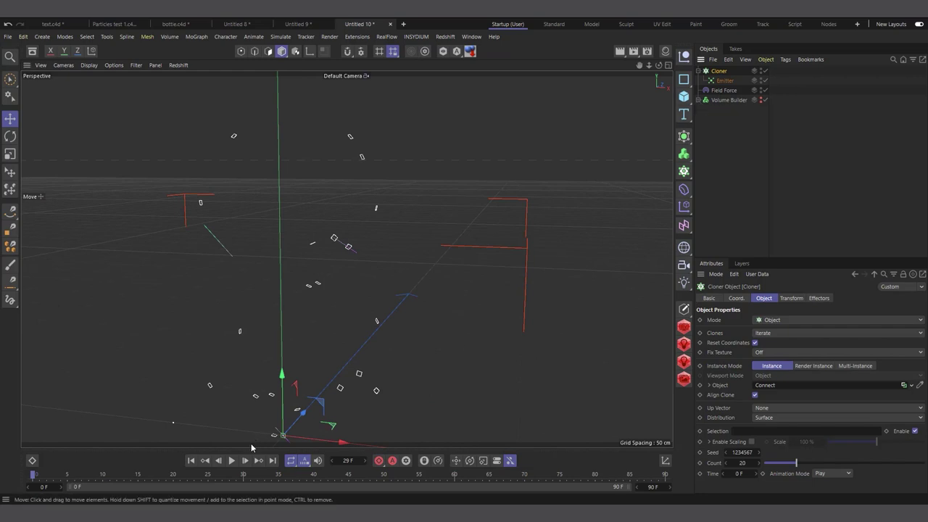
- Preview the particle animation from the first frame, return there, and set the Cloner's clone count to 500
{"action": "left_click", "coordinate": [232, 461]}
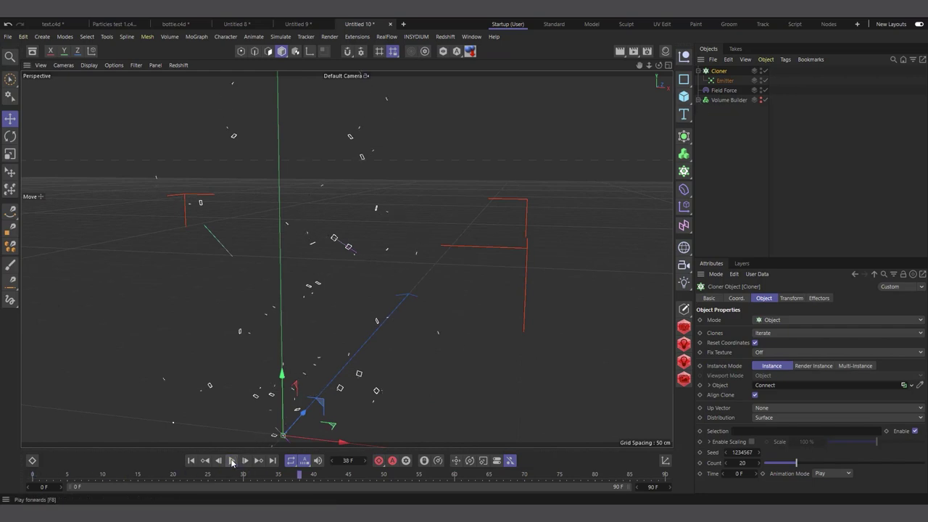
{"action": "scroll", "coordinate": [350, 251], "scroll_direction": "down", "scroll_amount": 2}
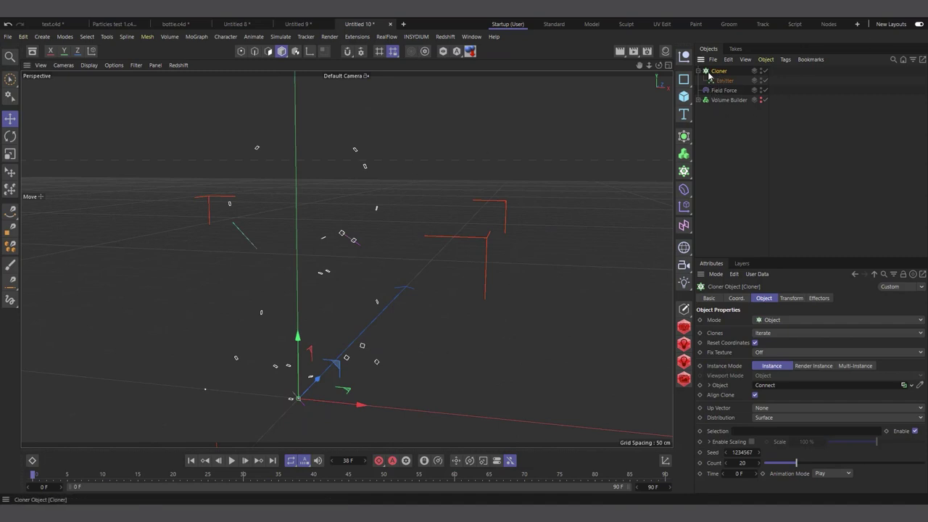
{"action": "scroll", "coordinate": [666, 418], "scroll_direction": "down", "scroll_amount": 1}
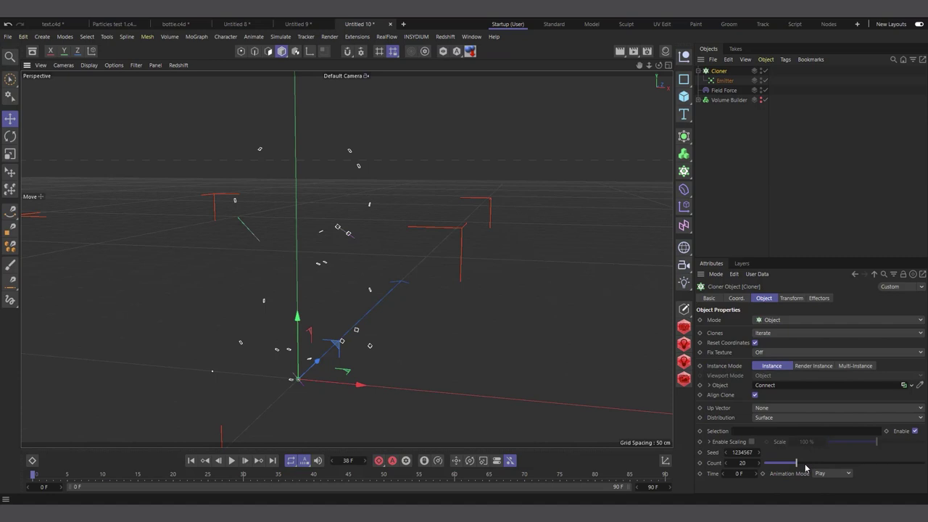
{"action": "left_click_drag", "start_coordinate": [802, 465], "coordinate": [924, 462]}
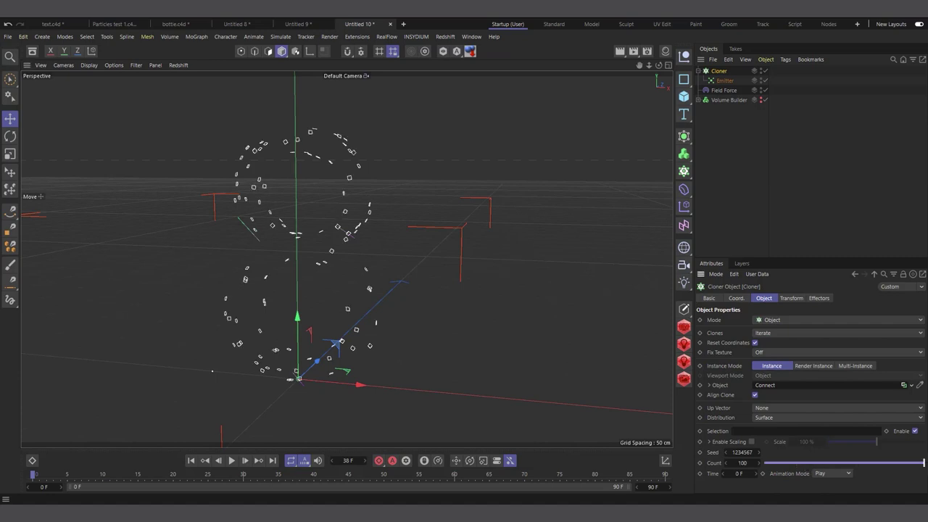
{"action": "left_click_drag", "start_coordinate": [743, 465], "coordinate": [797, 465]}
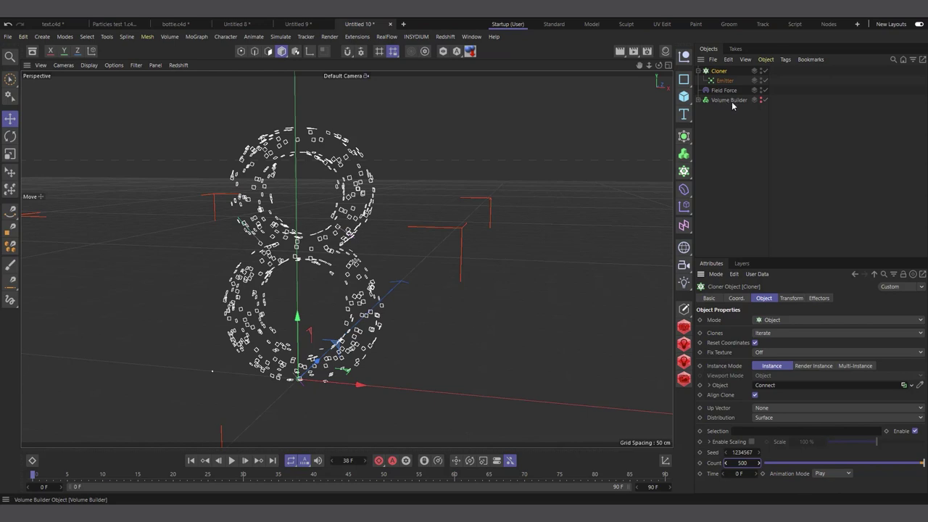
{"action": "scroll", "coordinate": [292, 199], "scroll_direction": "up", "scroll_amount": 2}
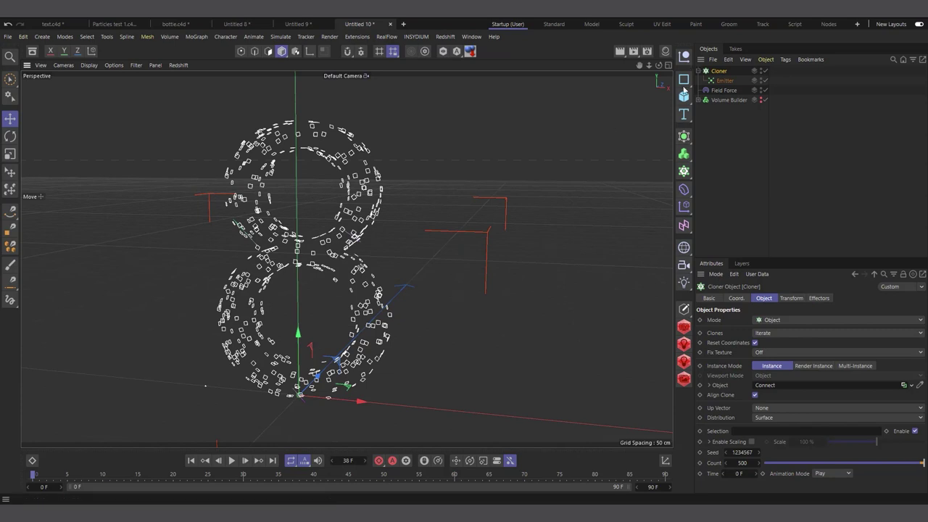
- Duplicate the Cloner with its Emitter, and disable the original Cloner and its child Emitter
{"action": "left_click", "coordinate": [724, 90]}
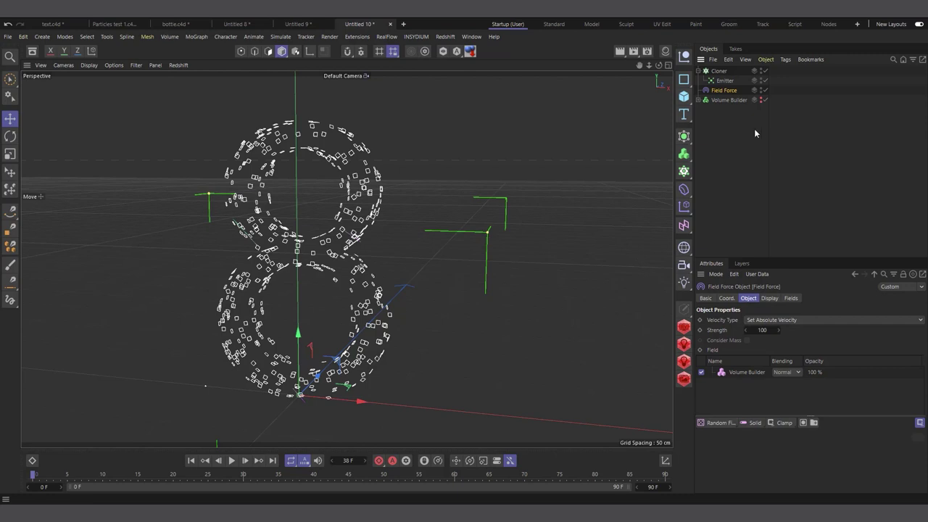
{"action": "left_click", "coordinate": [716, 71]}
{"action": "left_click", "coordinate": [699, 71]}
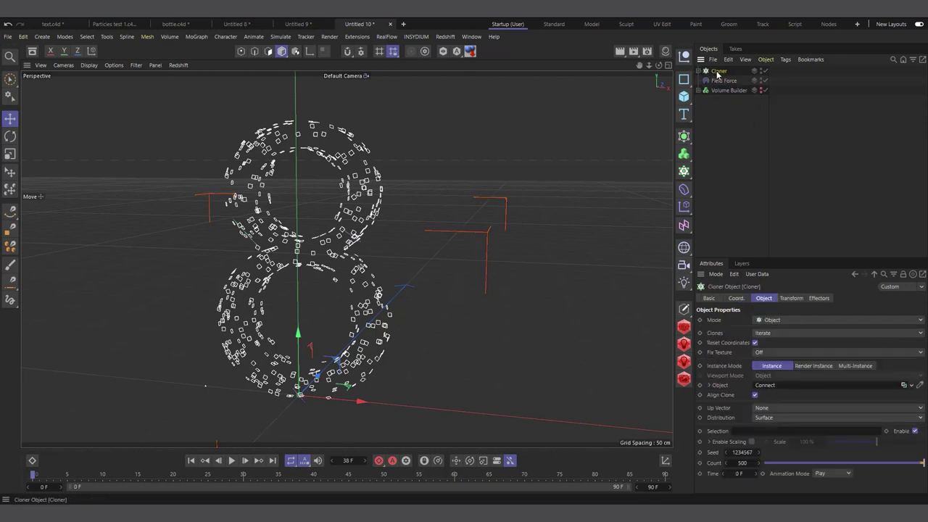
{"action": "scroll", "coordinate": [312, 181], "scroll_direction": "up", "scroll_amount": 4}
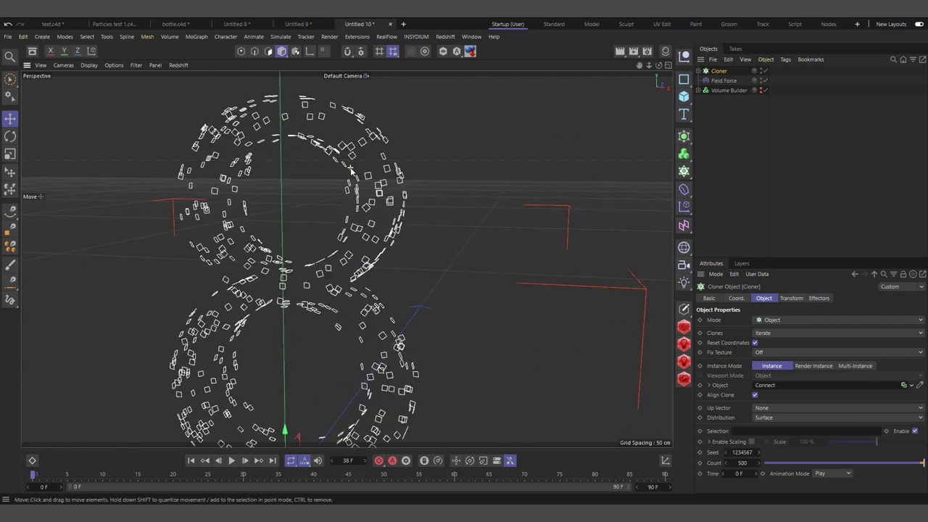
{"action": "left_click", "coordinate": [699, 70]}
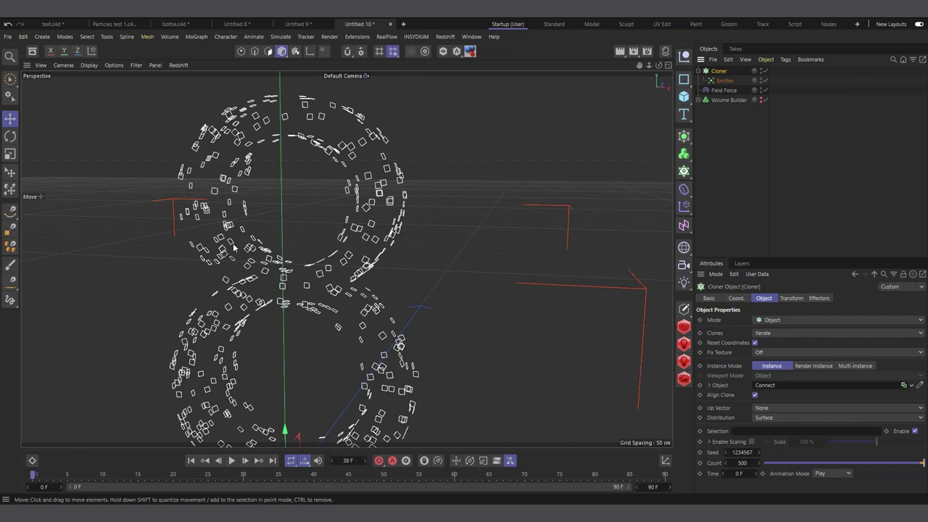
{"action": "left_click", "coordinate": [697, 71]}
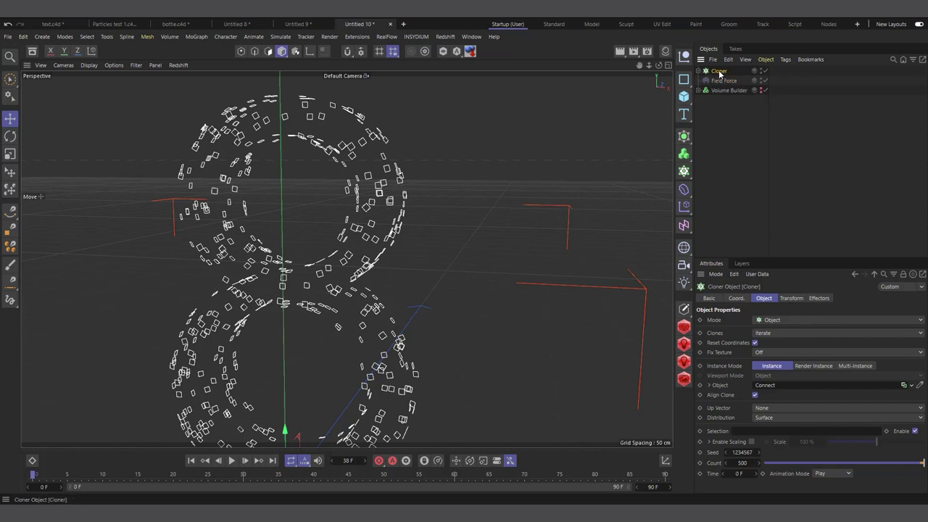
{"action": "left_click_drag", "start_coordinate": [721, 72], "coordinate": [744, 78], "text": "ctrl"}
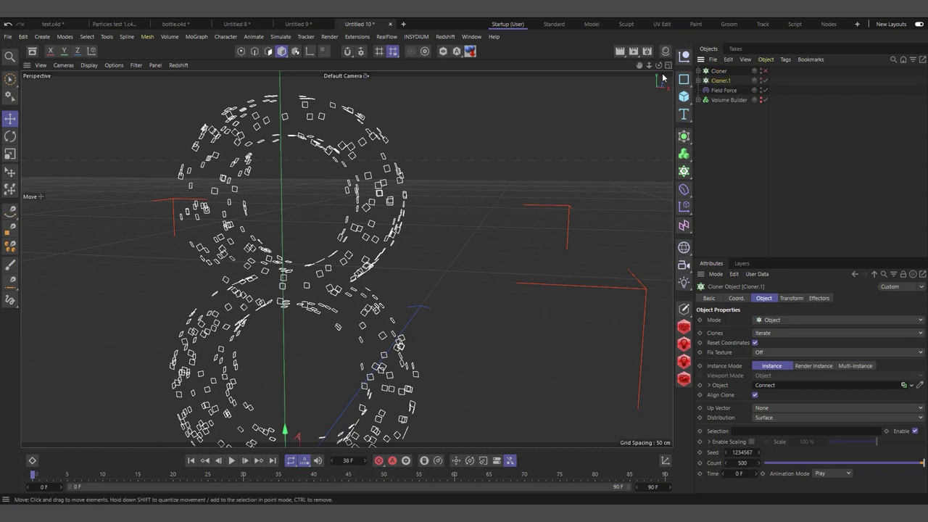
{"action": "left_click", "coordinate": [697, 71]}
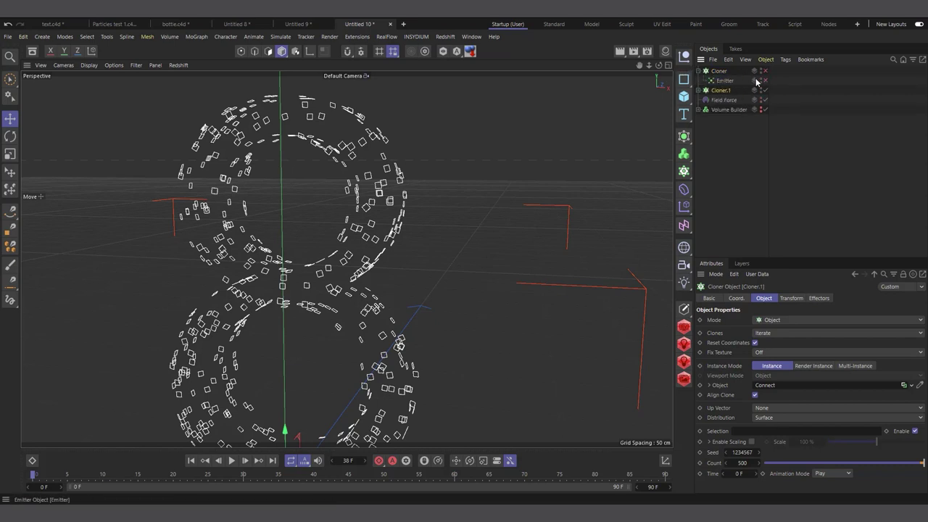
{"action": "left_click", "coordinate": [698, 70]}
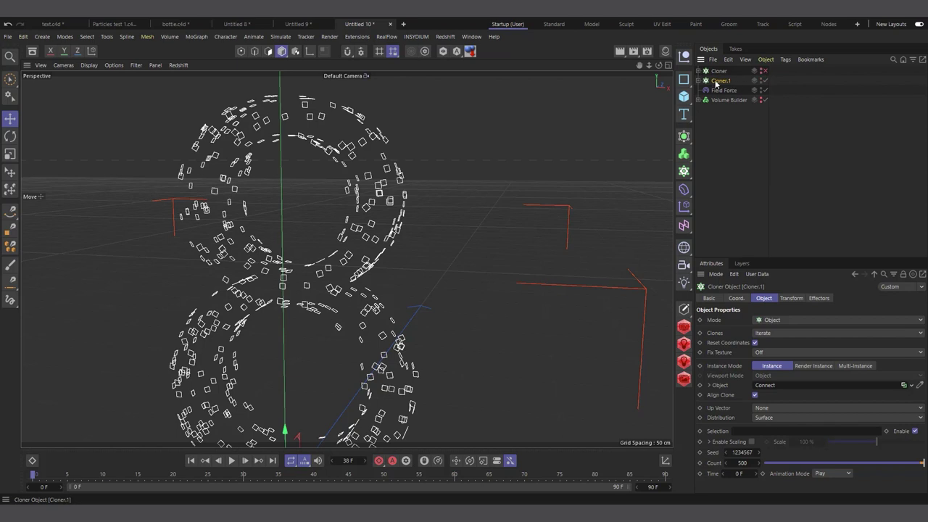
- Convert the duplicated Cloner into editable emitters, inspect Emitter 0, and collapse the resulting hierarchy
{"action": "key", "text": "c"}
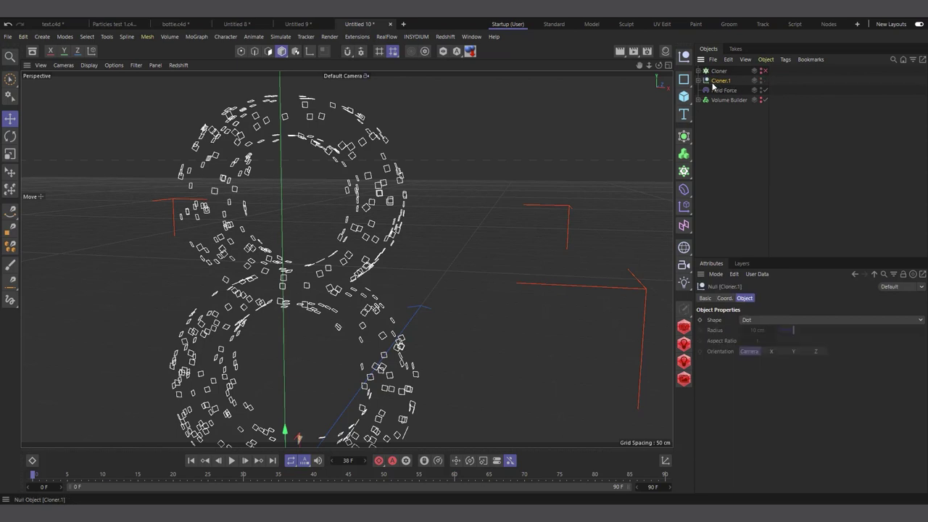
{"action": "left_click", "coordinate": [696, 81]}
{"action": "left_click", "coordinate": [726, 90]}
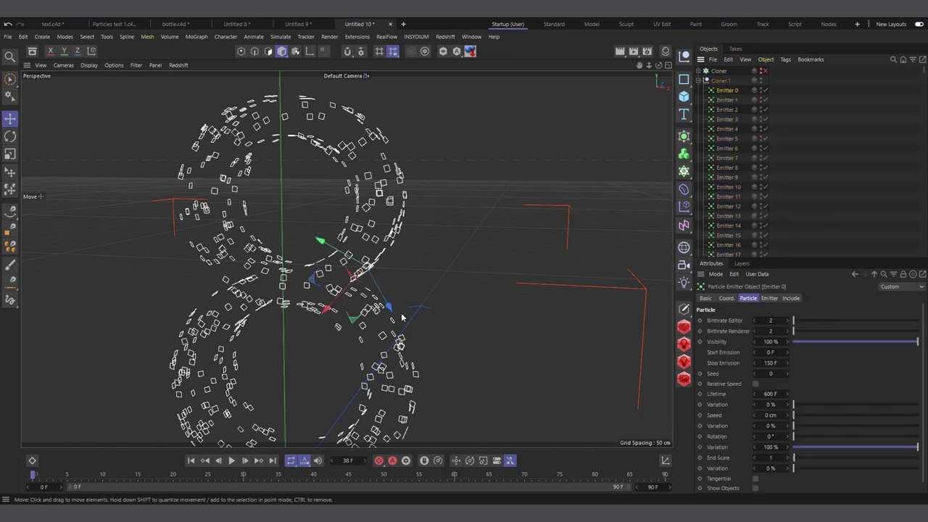
{"action": "left_click", "coordinate": [700, 81]}
{"action": "left_click", "coordinate": [721, 81]}
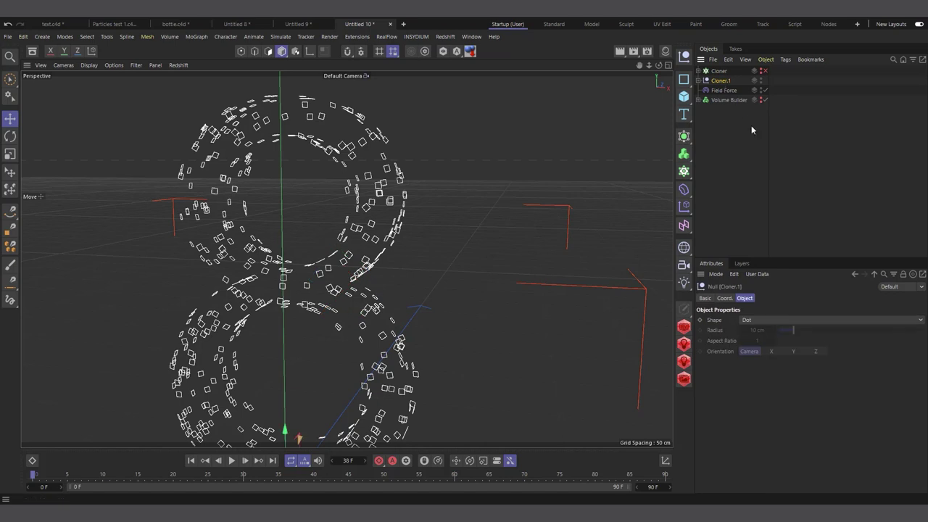
- Review the Field Force and Volume Builder settings while temporarily showing the vector volume in the viewport
{"action": "left_click", "coordinate": [725, 90]}
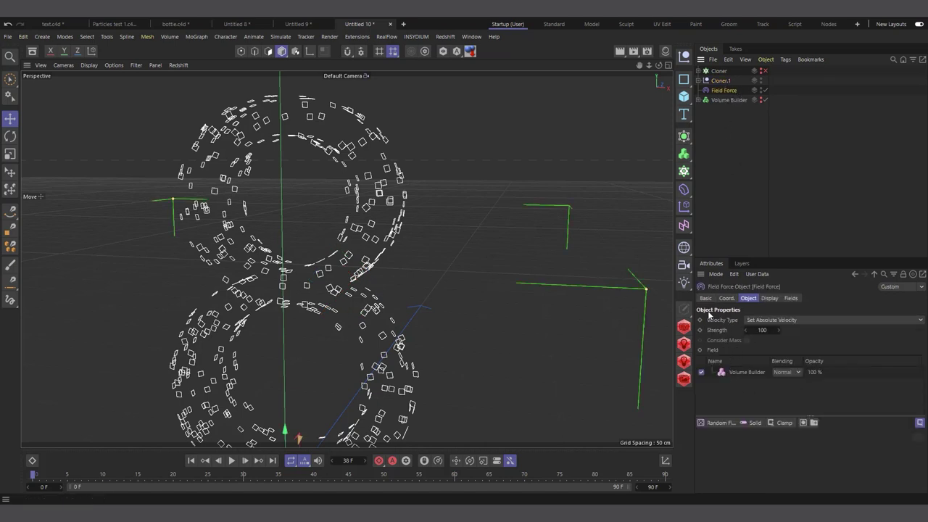
{"action": "left_click", "coordinate": [763, 99]}
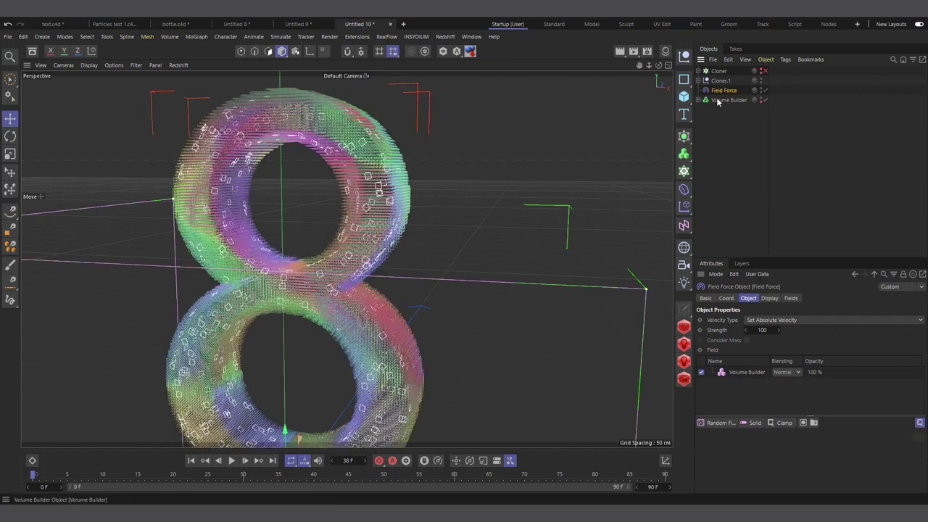
{"action": "left_click", "coordinate": [729, 99]}
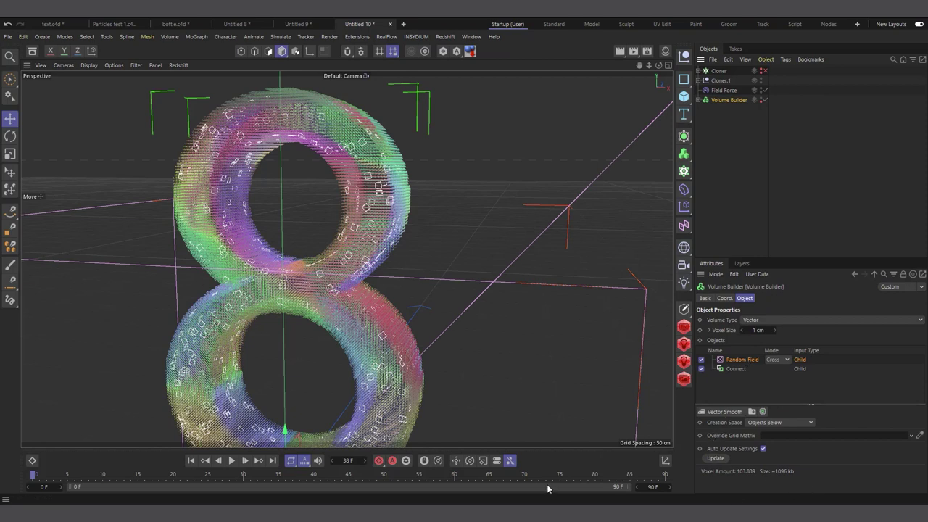
{"action": "left_click", "coordinate": [761, 97]}
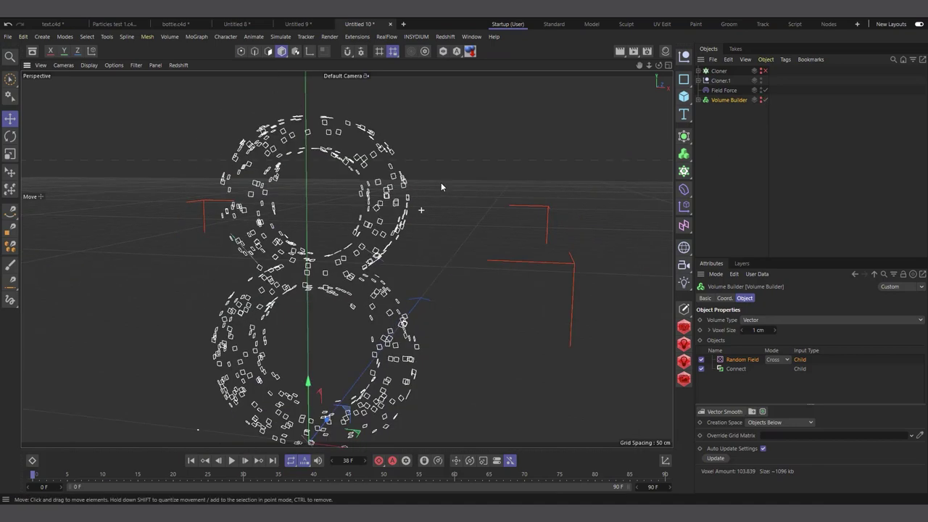
- Play the animation around the number 8 and set the Field Force's strength to 50
{"action": "left_click", "coordinate": [232, 461]}
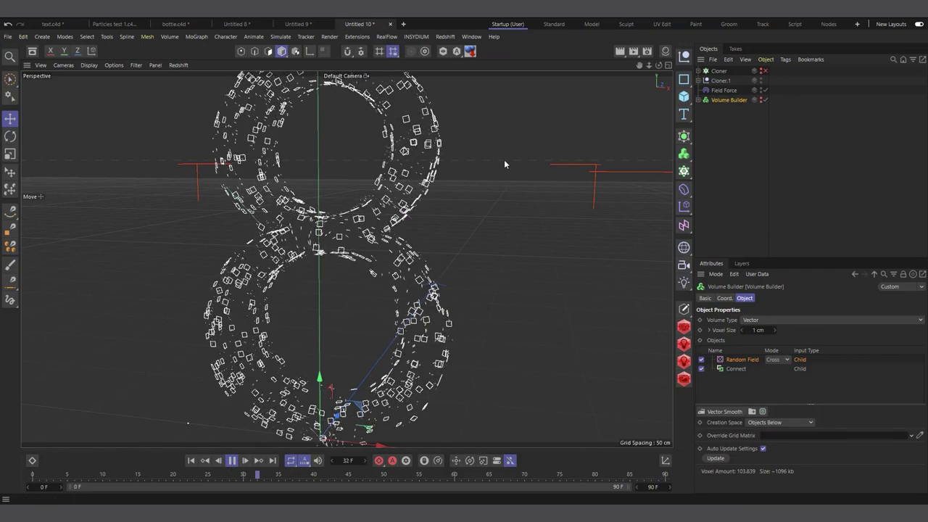
{"action": "left_click_drag", "start_coordinate": [504, 159], "coordinate": [453, 193], "text": "alt"}
{"action": "scroll", "coordinate": [389, 263], "scroll_direction": "up", "scroll_amount": 3}
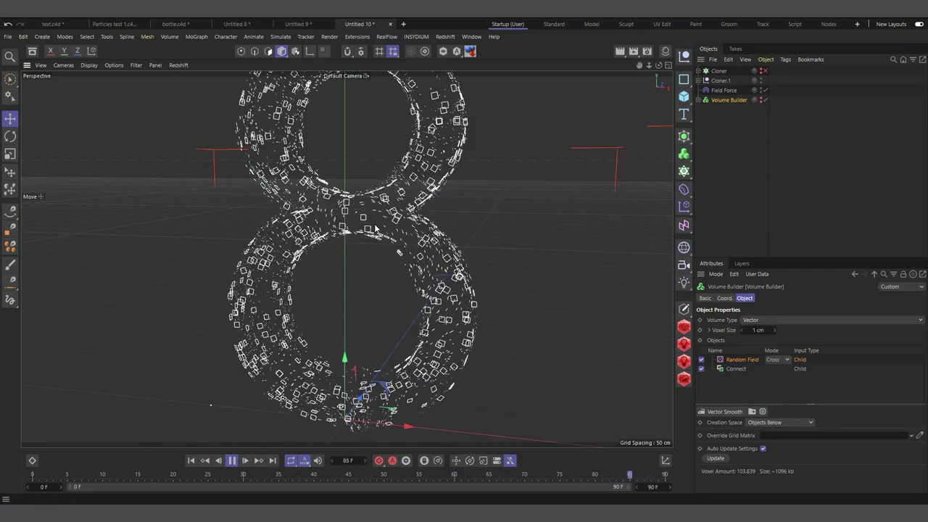
{"action": "left_click", "coordinate": [724, 90]}
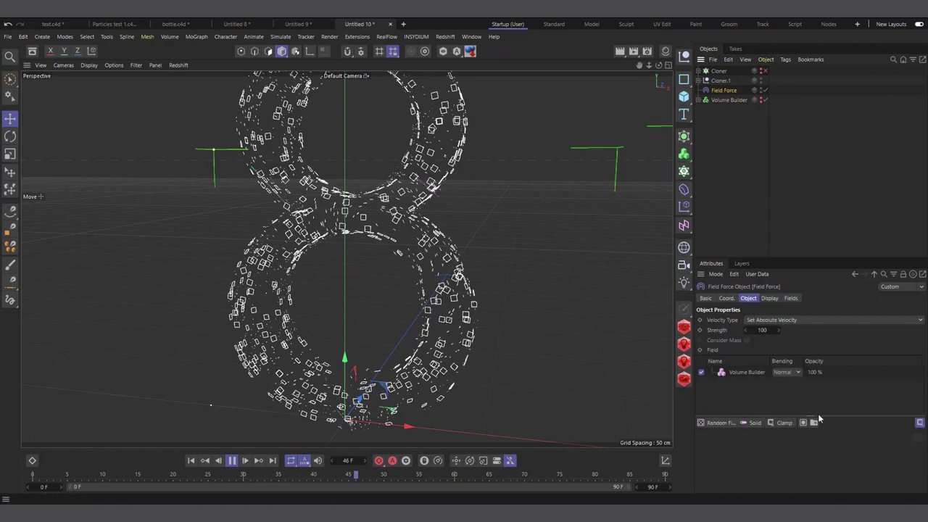
{"action": "double_click", "coordinate": [764, 330]}
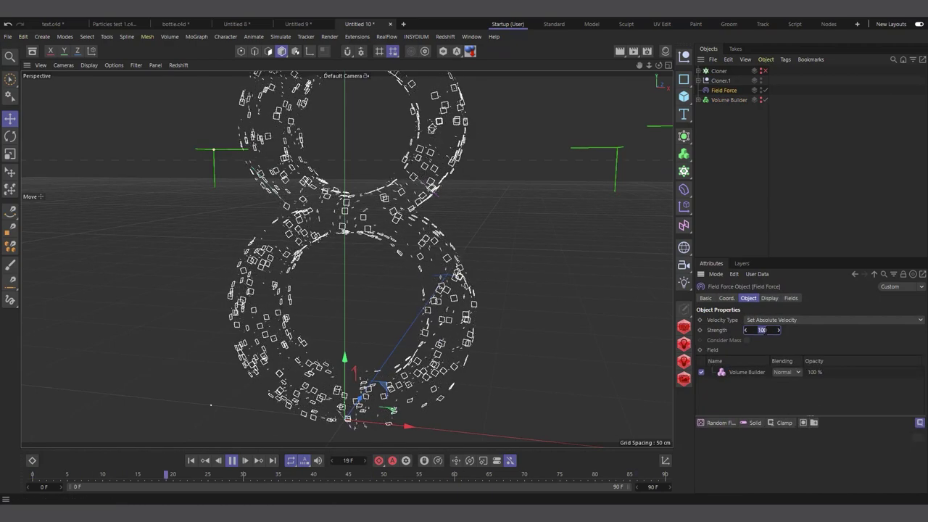
{"action": "type", "text": "50"}
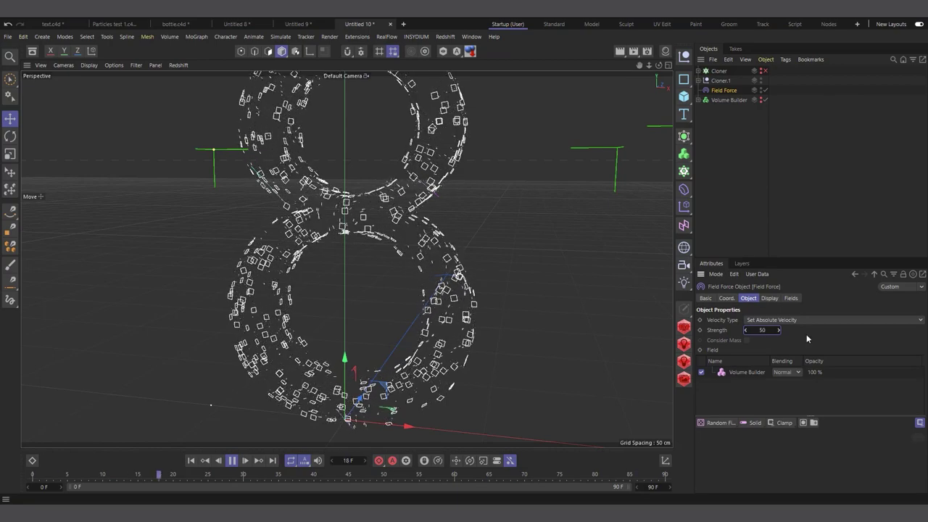
{"action": "key", "text": "Return"}
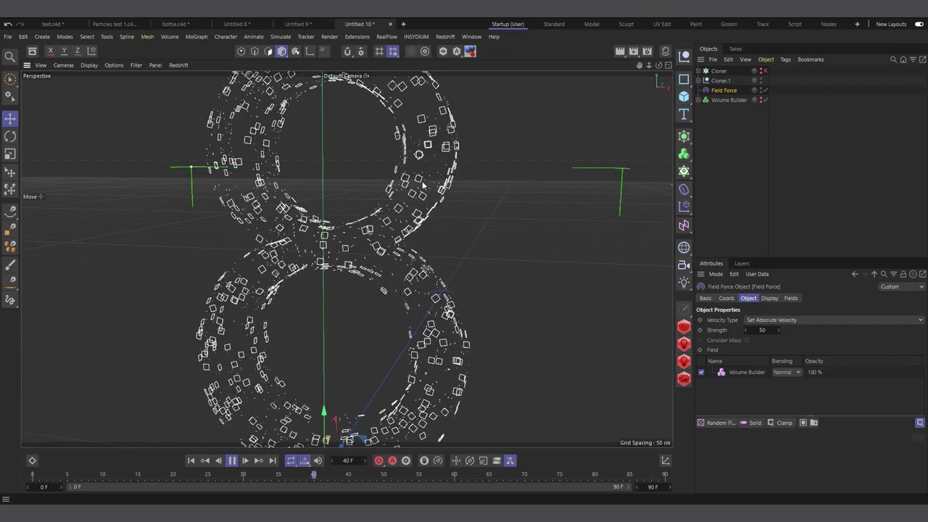
- Expand the Cloner.1 null and select all of its child emitters, leaving the null itself out of the selection
{"action": "left_click", "coordinate": [720, 81]}
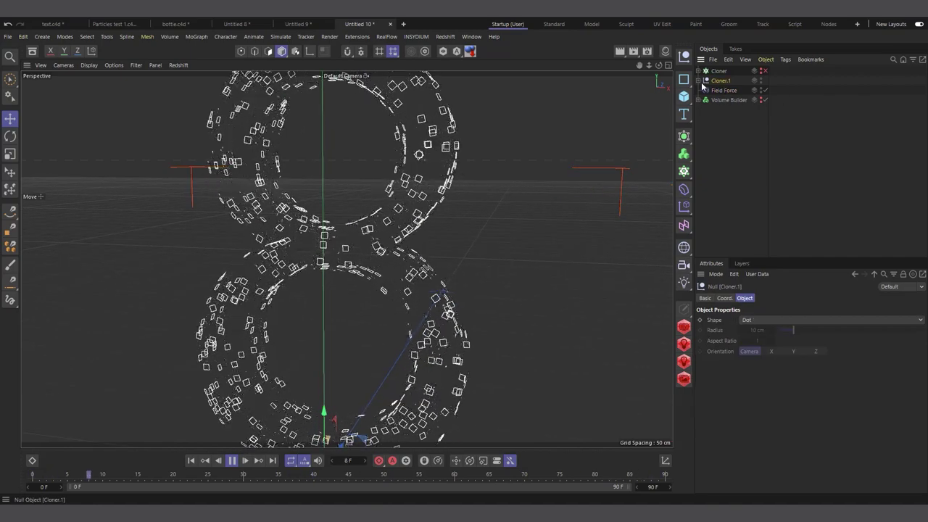
{"action": "left_click", "coordinate": [699, 80]}
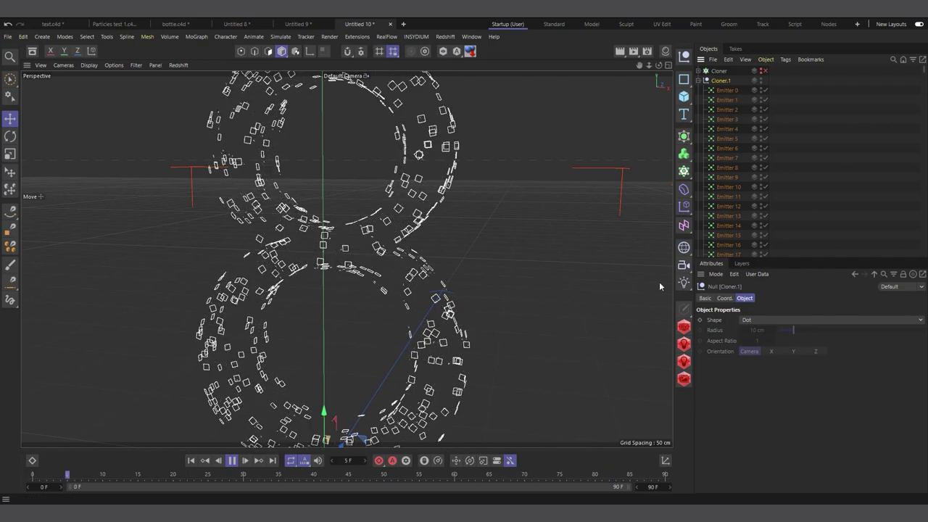
{"action": "left_click", "coordinate": [728, 91]}
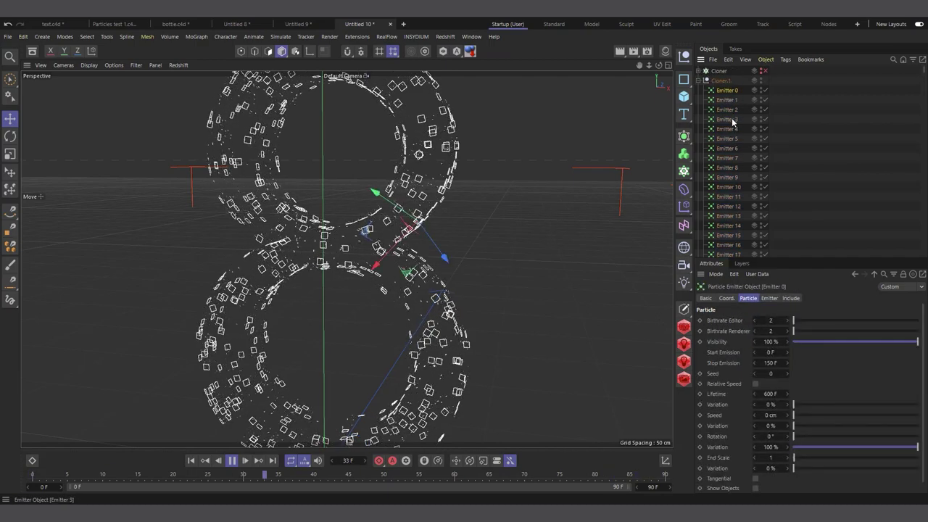
{"action": "left_click", "coordinate": [716, 82]}
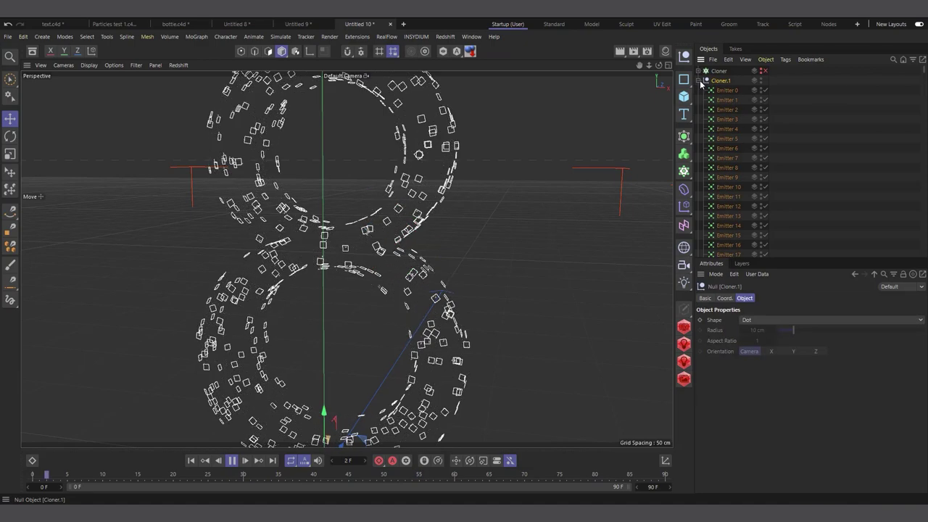
{"action": "middle_click", "coordinate": [722, 83]}
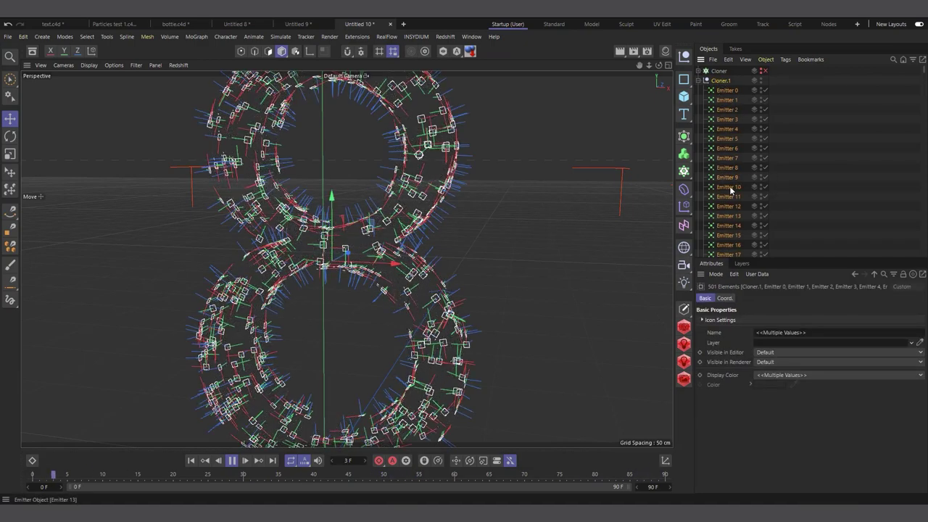
{"action": "left_click", "coordinate": [723, 79], "text": "ctrl"}
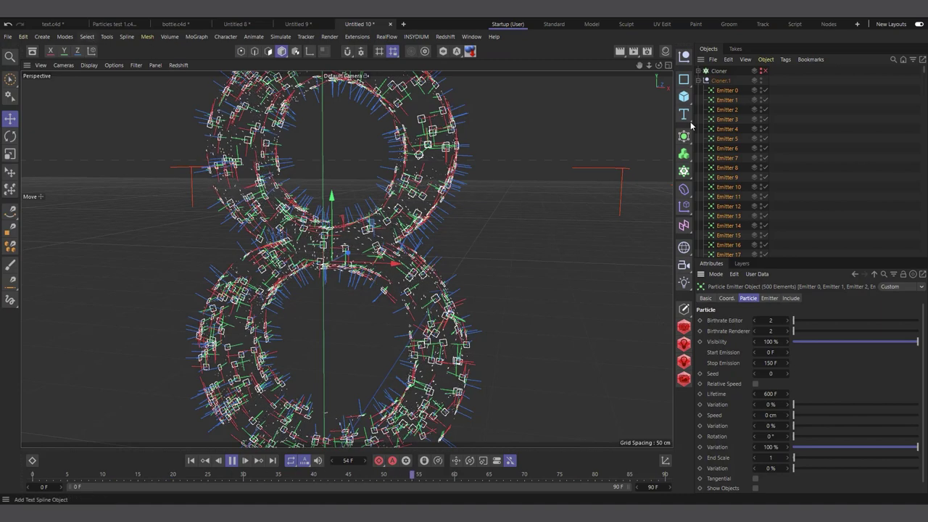
- Create a selection object from the selected emitters and collapse the Cloner.1 hierarchy
{"action": "left_click", "coordinate": [87, 37]}
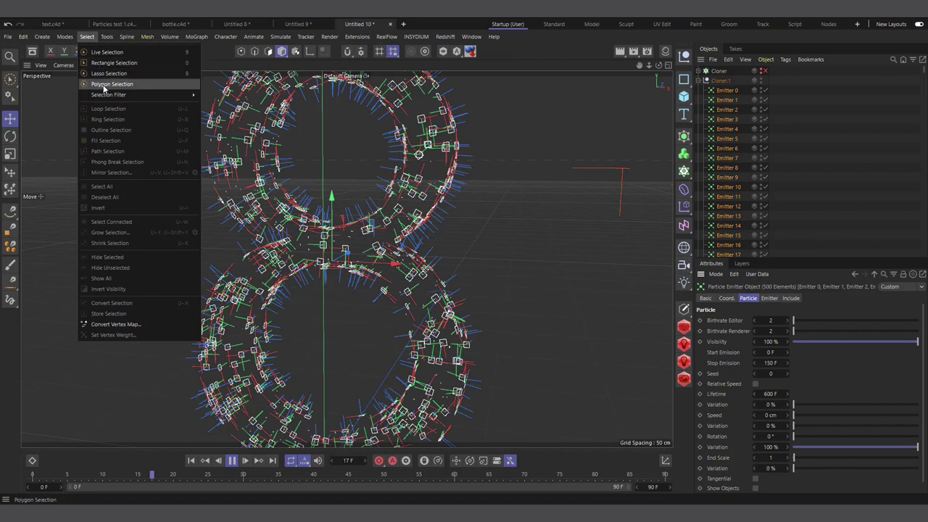
{"action": "mouse_move", "coordinate": [103, 96]}
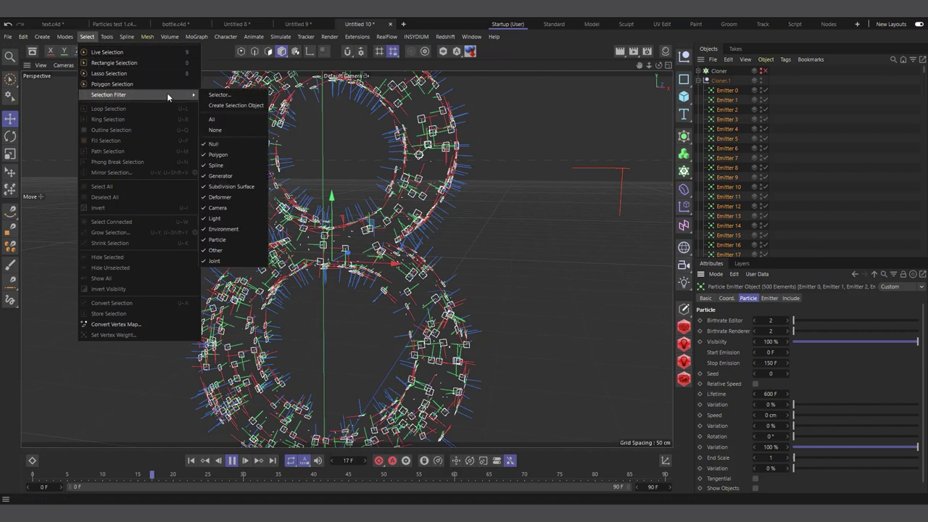
{"action": "left_click", "coordinate": [231, 105]}
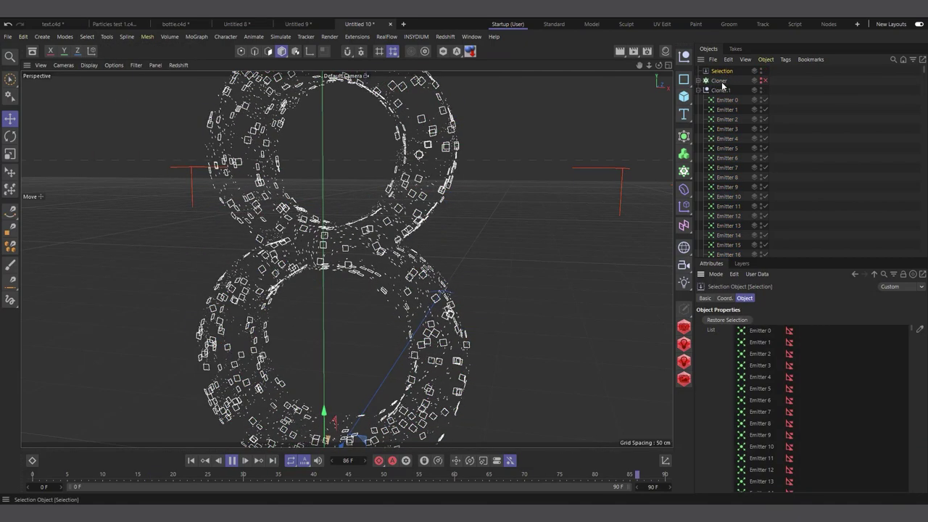
{"action": "left_click", "coordinate": [699, 89]}
{"action": "left_click", "coordinate": [717, 91]}
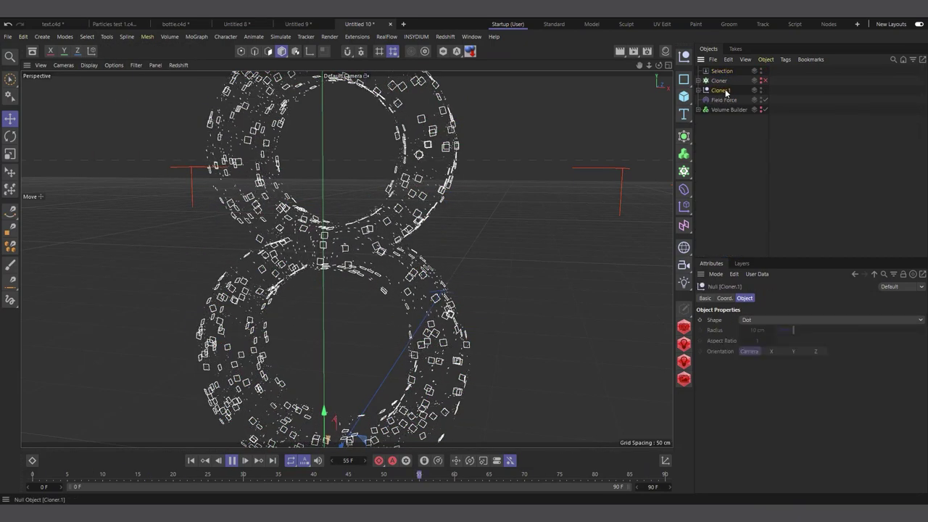
- Rename the new selection object to Emitters and clear the current selection
{"action": "left_click", "coordinate": [723, 72]}
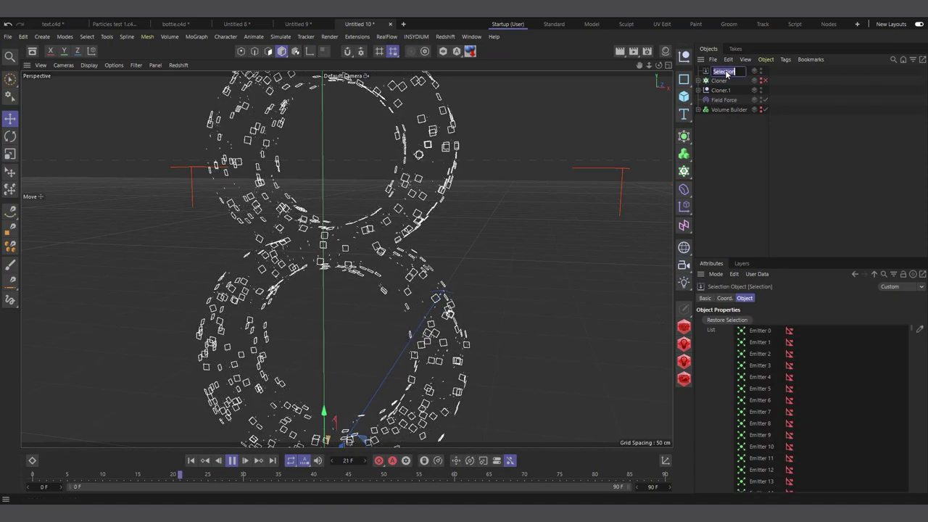
{"action": "double_click", "coordinate": [722, 71]}
{"action": "type", "text": "Emitt"}
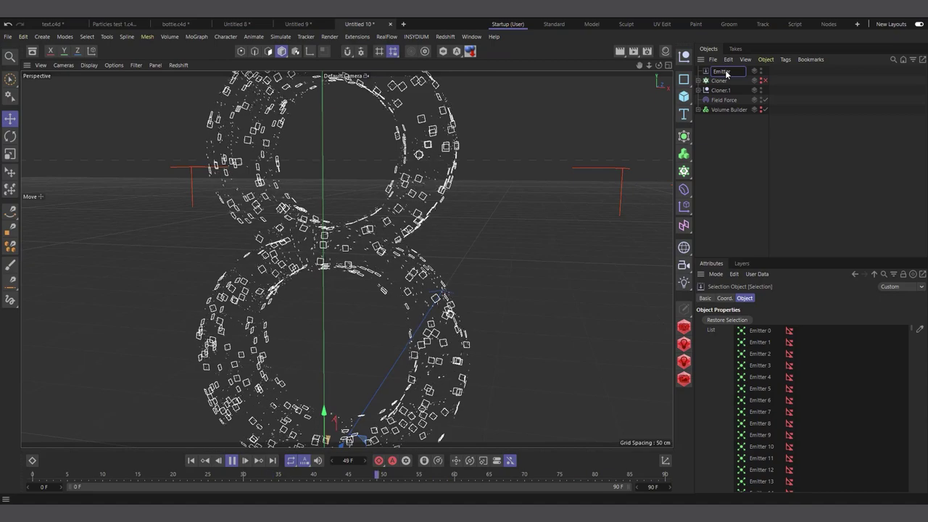
{"action": "type", "text": "ers"}
{"action": "key", "text": "Return"}
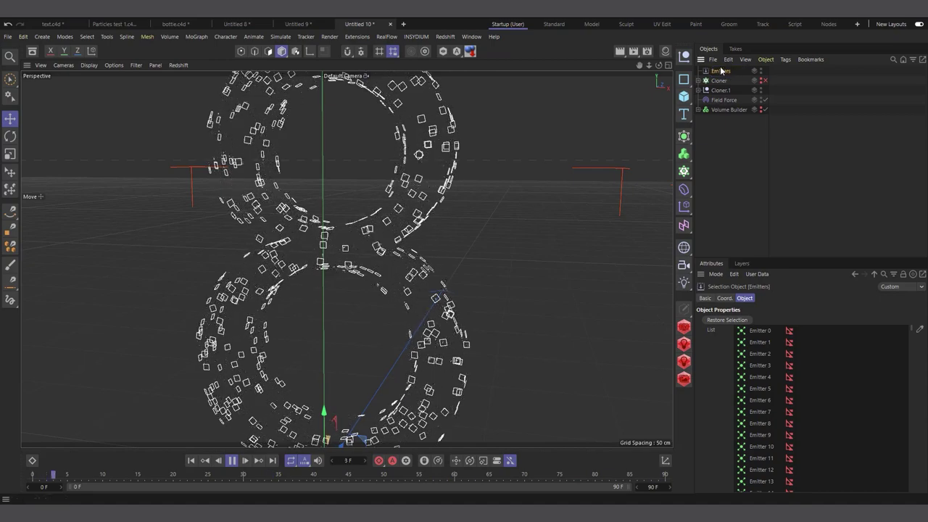
{"action": "left_click", "coordinate": [730, 140]}
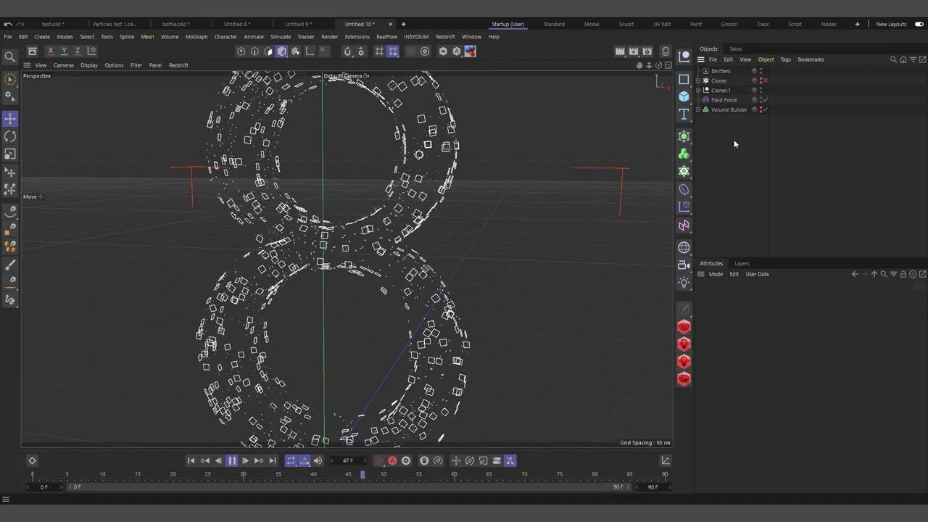
- Restore the emitter selection from the Emitters object, hide Cloner.1, and deselect everything
{"action": "left_click", "coordinate": [705, 72]}
{"action": "left_click", "coordinate": [727, 319]}
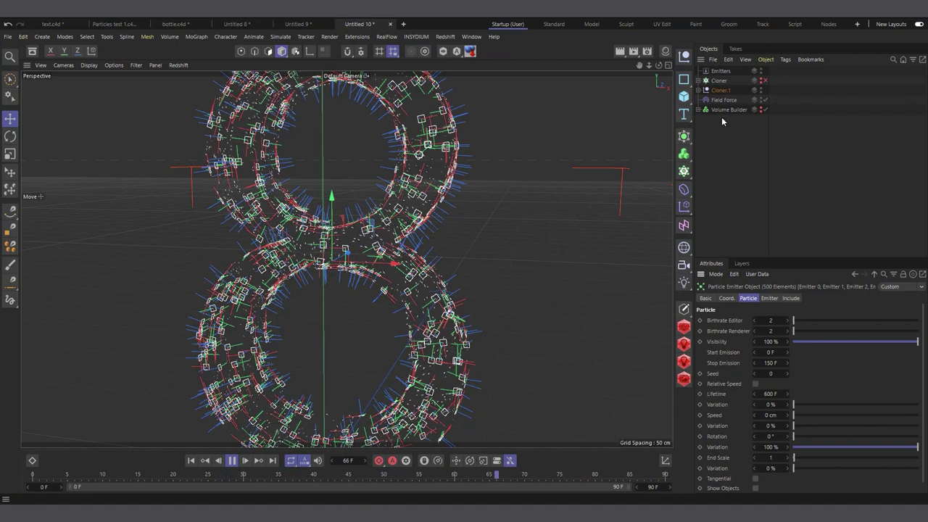
{"action": "left_click", "coordinate": [717, 72]}
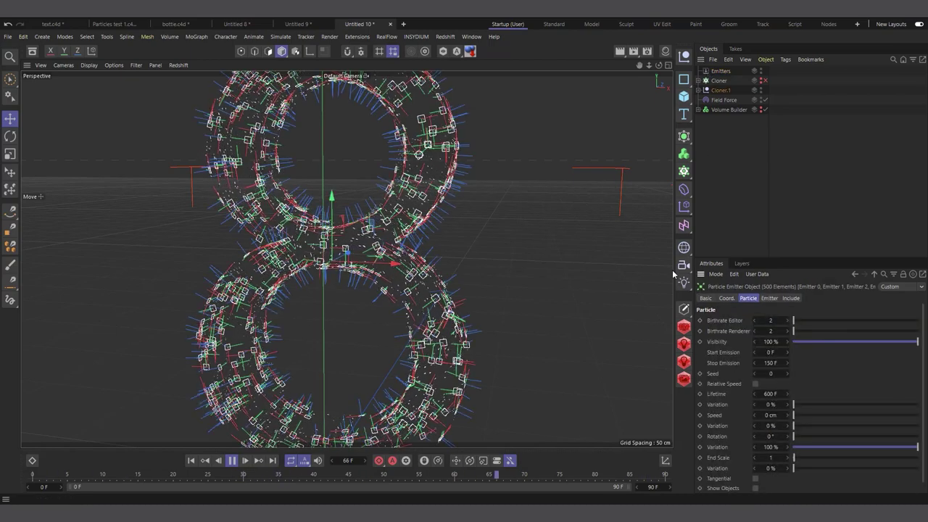
{"action": "left_click", "coordinate": [760, 89]}
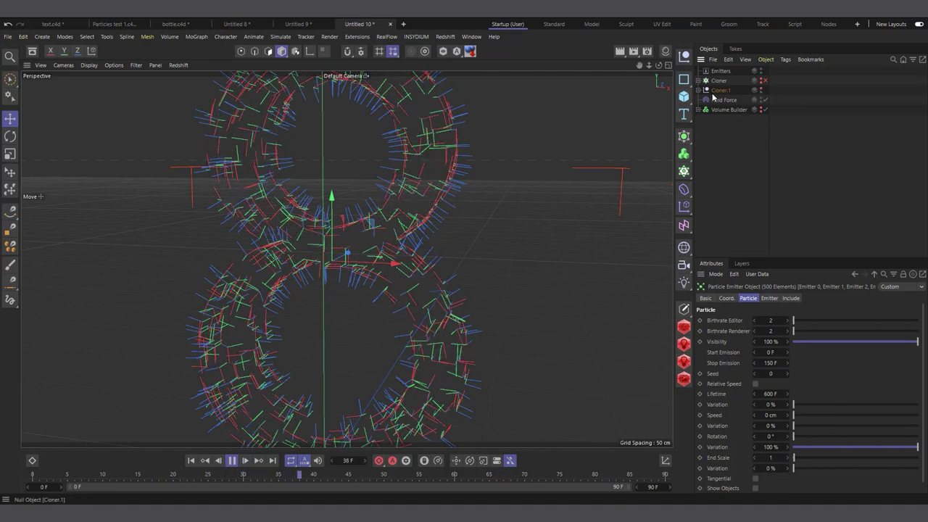
{"action": "left_click", "coordinate": [721, 151]}
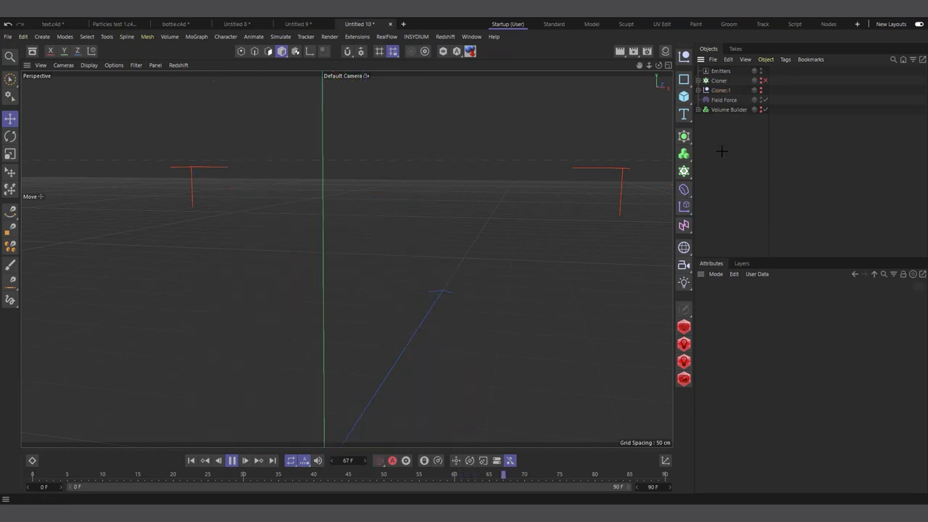
- Restore the stored emitter selection and add a MoGraph Tracer that traces all of the emitters
{"action": "left_click", "coordinate": [708, 71]}
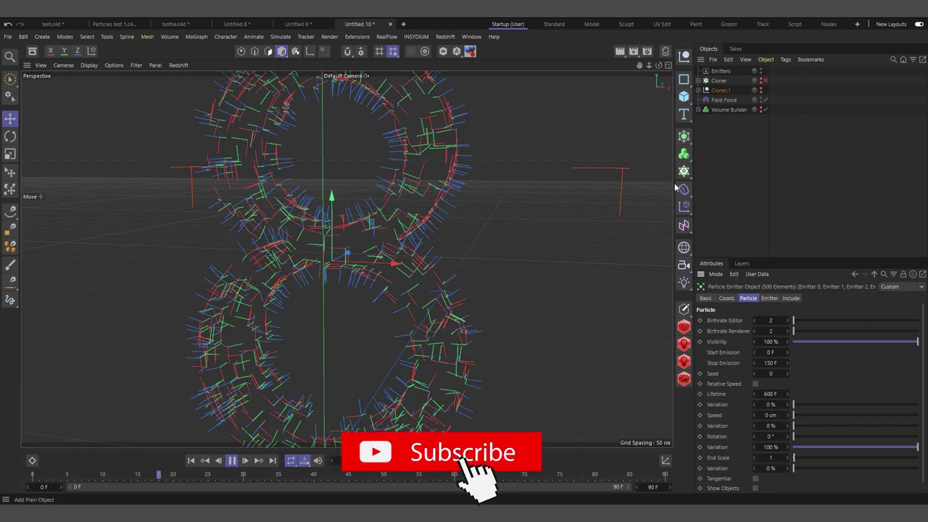
{"action": "left_click", "coordinate": [196, 37]}
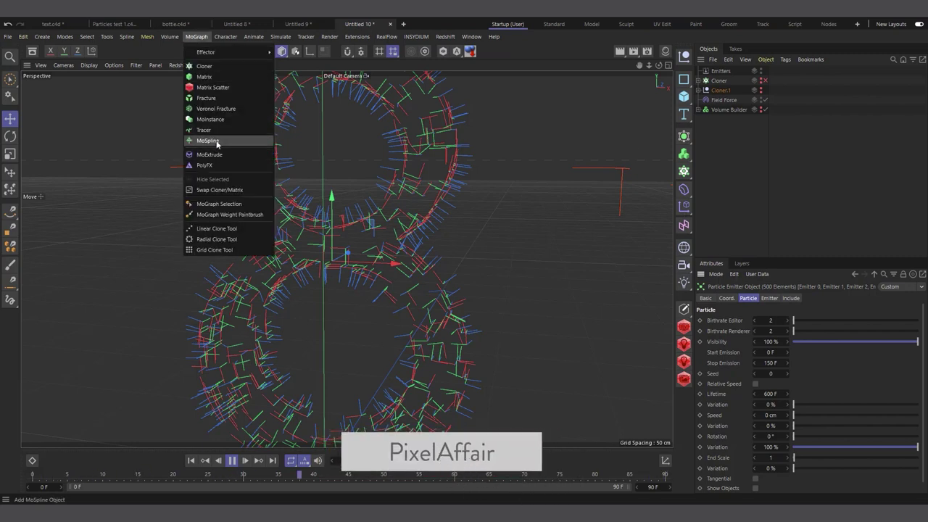
{"action": "left_click", "coordinate": [204, 130]}
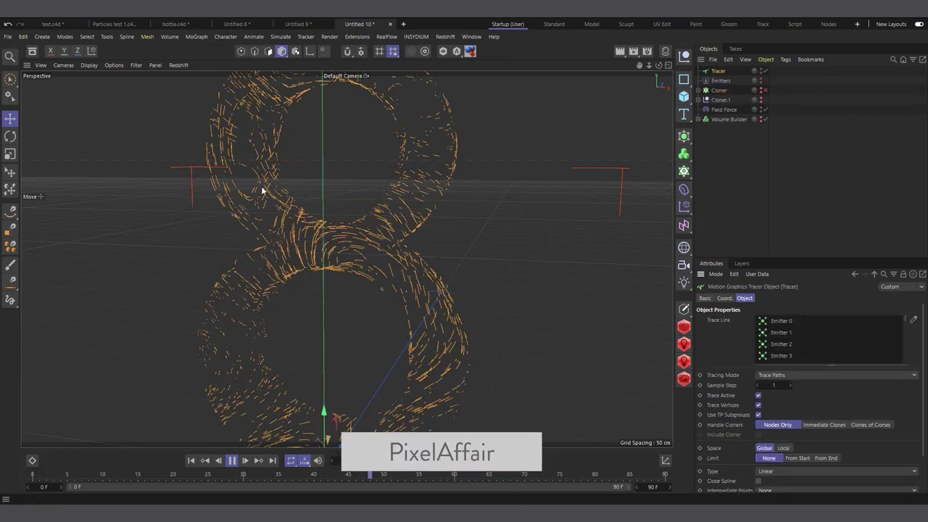
- Extend the timeline to 1292 frames, watch the traced paths build up around the number 8, and stop playback
{"action": "left_click_drag", "start_coordinate": [658, 66], "coordinate": [617, 70]}
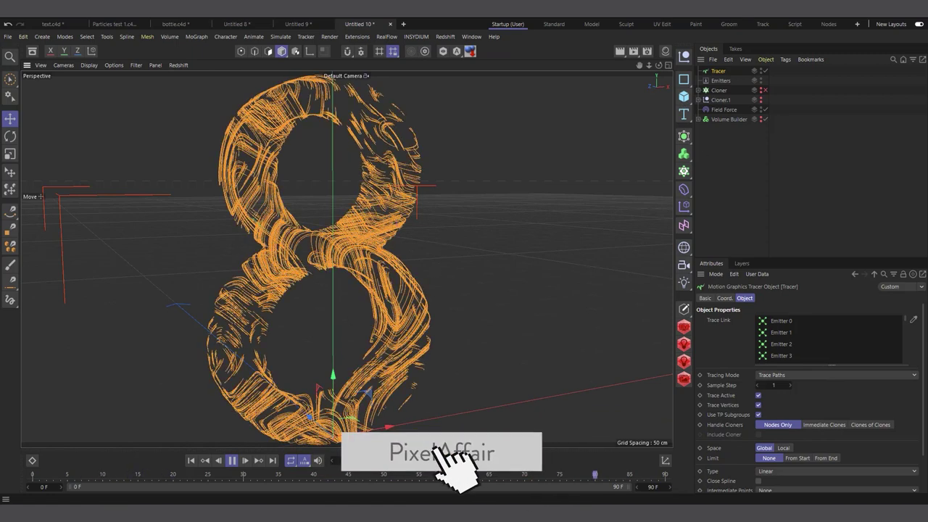
{"action": "left_click_drag", "start_coordinate": [652, 486], "coordinate": [710, 486]}
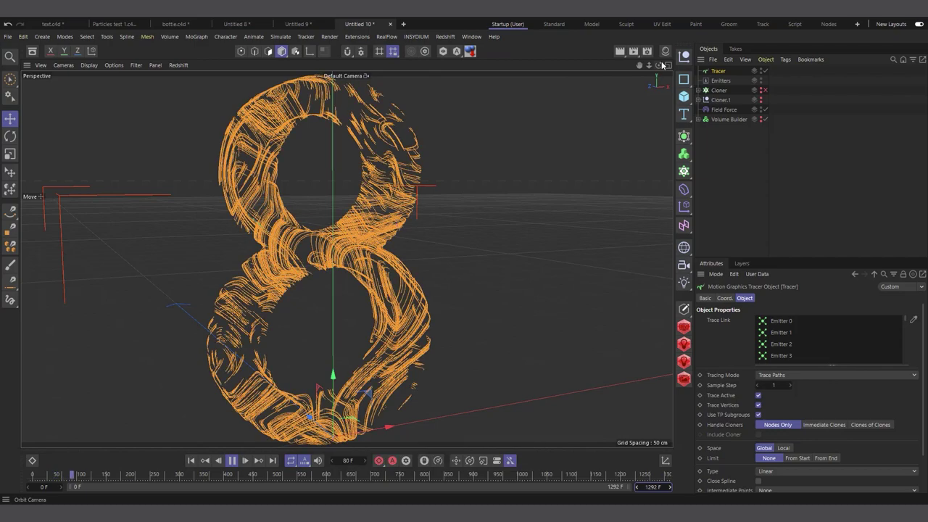
{"action": "left_click_drag", "start_coordinate": [659, 64], "coordinate": [594, 135]}
{"action": "scroll", "coordinate": [315, 352], "scroll_direction": "up", "scroll_amount": 2}
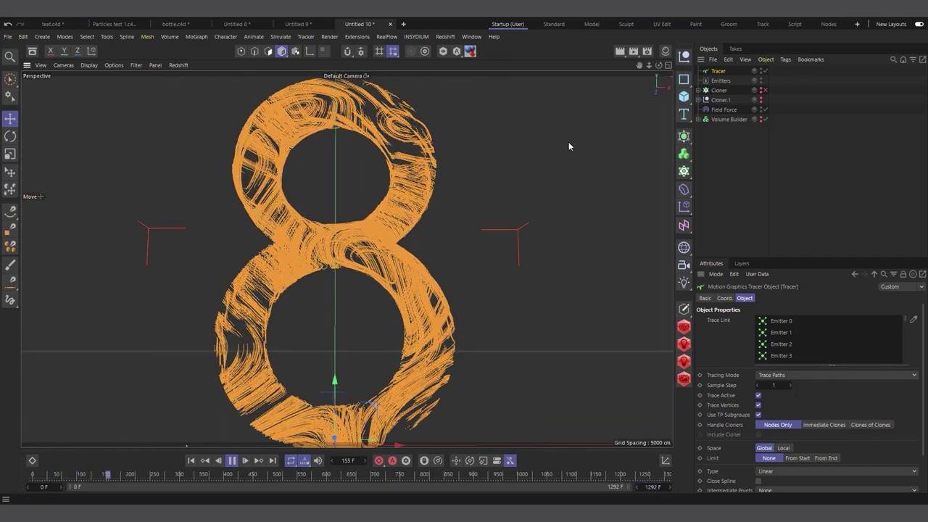
{"action": "left_click_drag", "start_coordinate": [655, 64], "coordinate": [362, 247]}
{"action": "scroll", "coordinate": [292, 238], "scroll_direction": "up", "scroll_amount": 2}
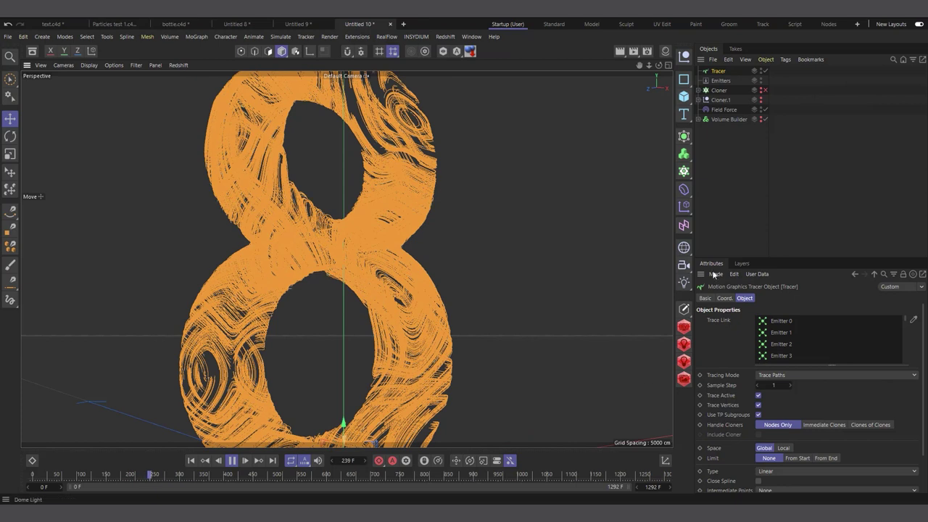
{"action": "left_click", "coordinate": [233, 462]}
- Switch to the bottle.c4d scene, play its traced path animation, and pause it at about frame 218
{"action": "left_click", "coordinate": [178, 24]}
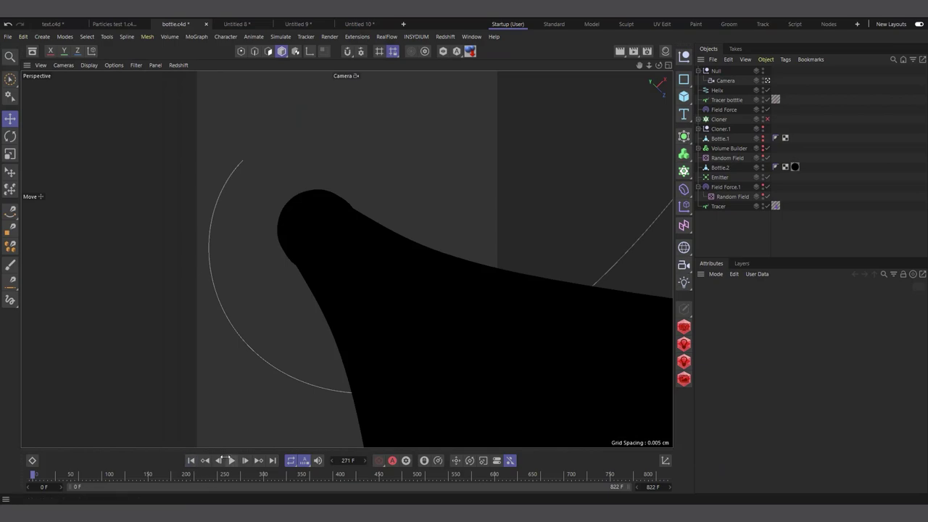
{"action": "left_click", "coordinate": [232, 461]}
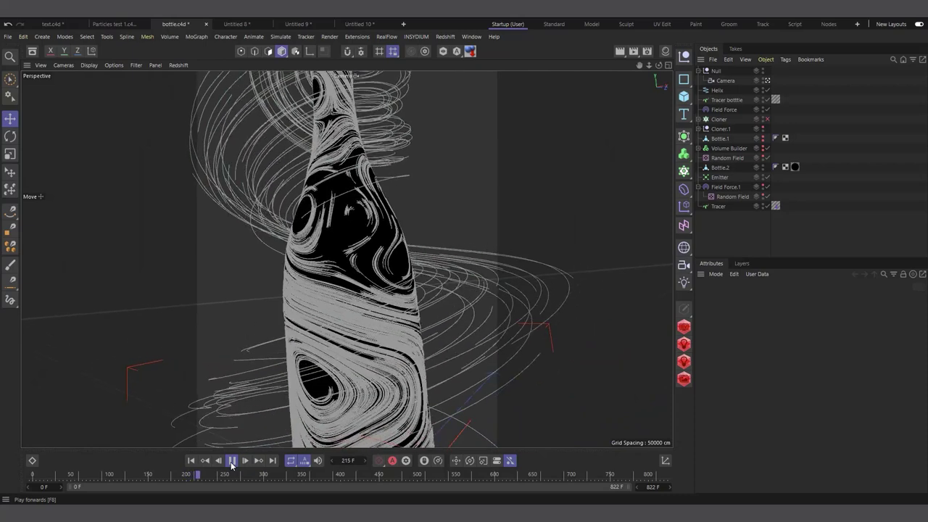
{"action": "left_click", "coordinate": [232, 463]}
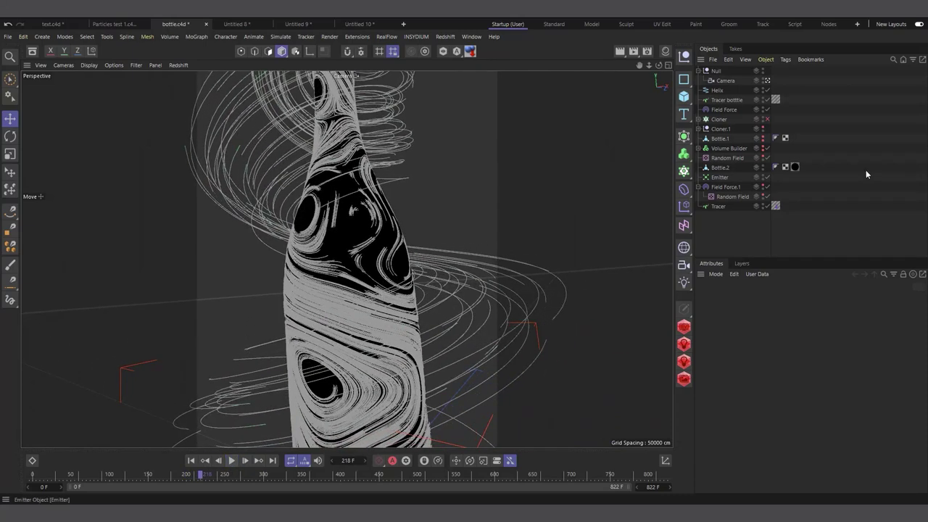
- Inspect the emitters inside the bottle scene's Cloner.1 null and collapse the hierarchy again
{"action": "left_click", "coordinate": [722, 129]}
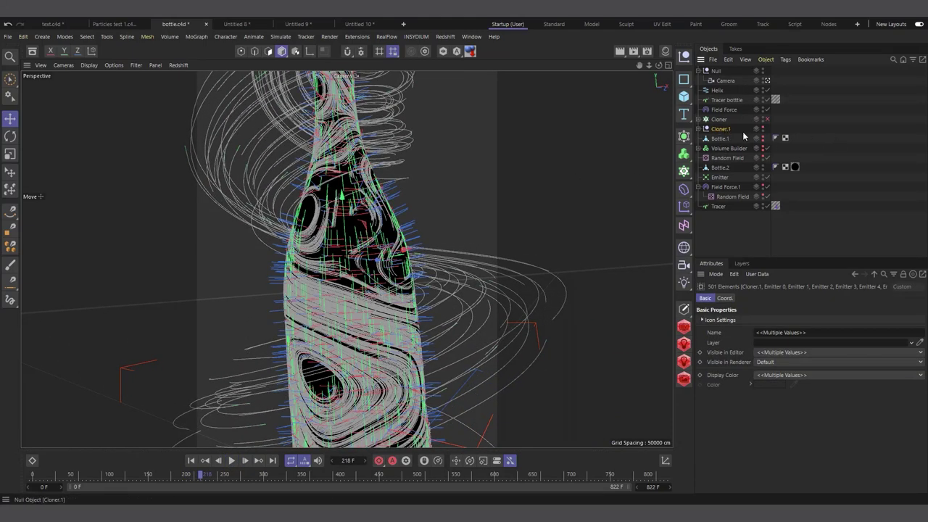
{"action": "left_click", "coordinate": [698, 129]}
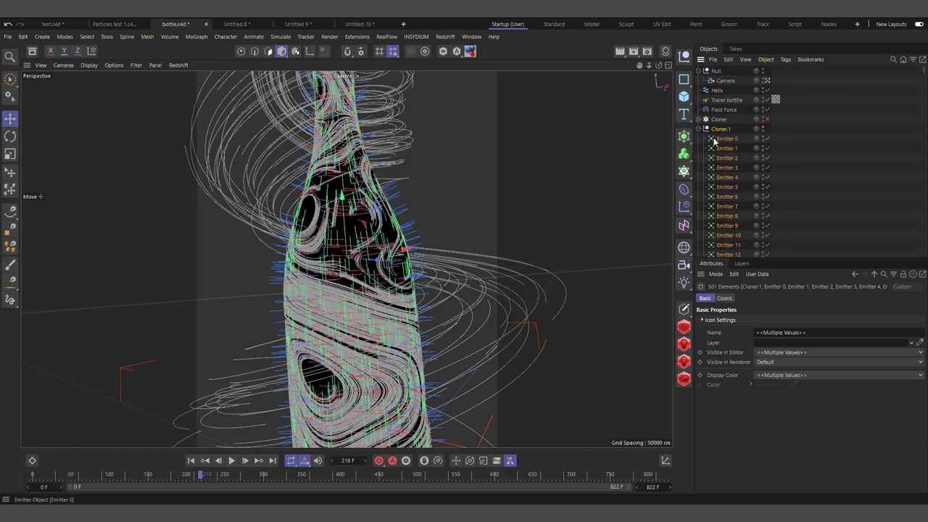
{"action": "left_click", "coordinate": [698, 129]}
{"action": "left_click", "coordinate": [719, 129]}
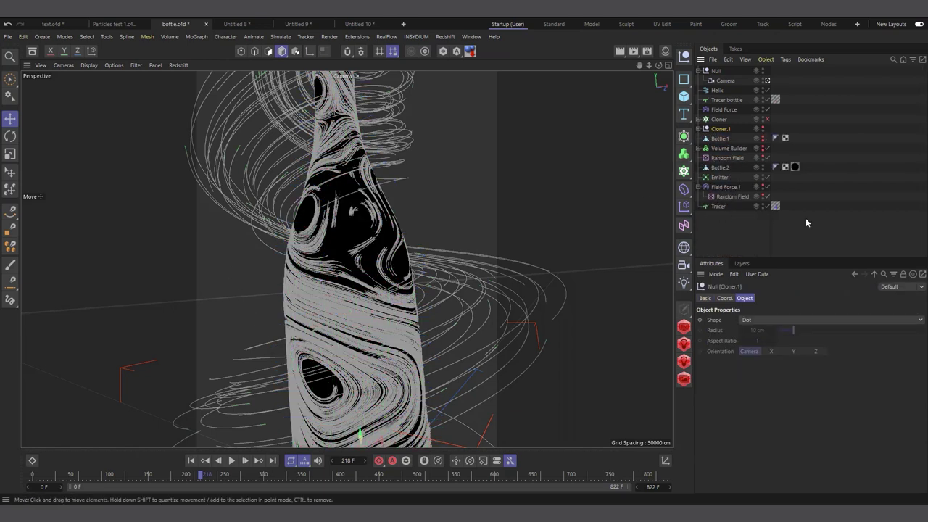
- Review Field Force.1's field list and the standalone Emitter's particle and modifier exclusion settings, then check Cloner.1 again
{"action": "left_click", "coordinate": [726, 190]}
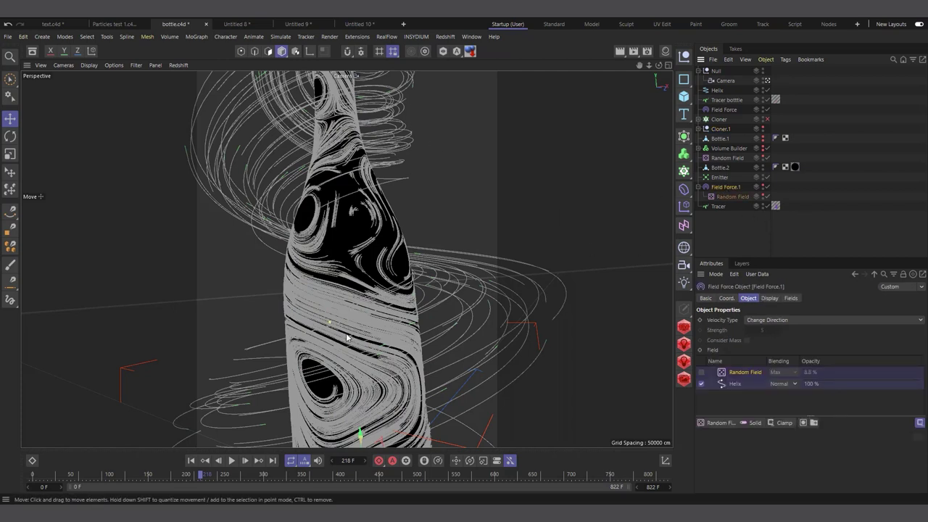
{"action": "left_click", "coordinate": [720, 178]}
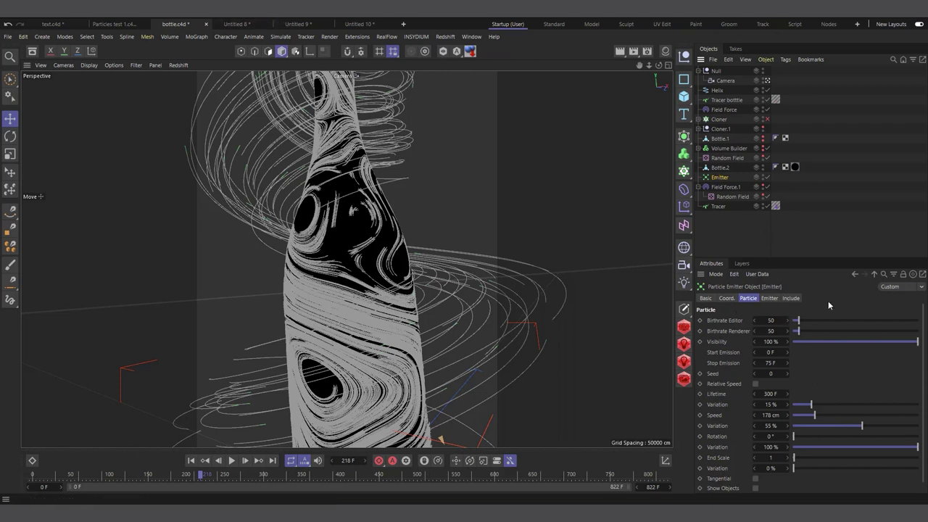
{"action": "left_click", "coordinate": [786, 300]}
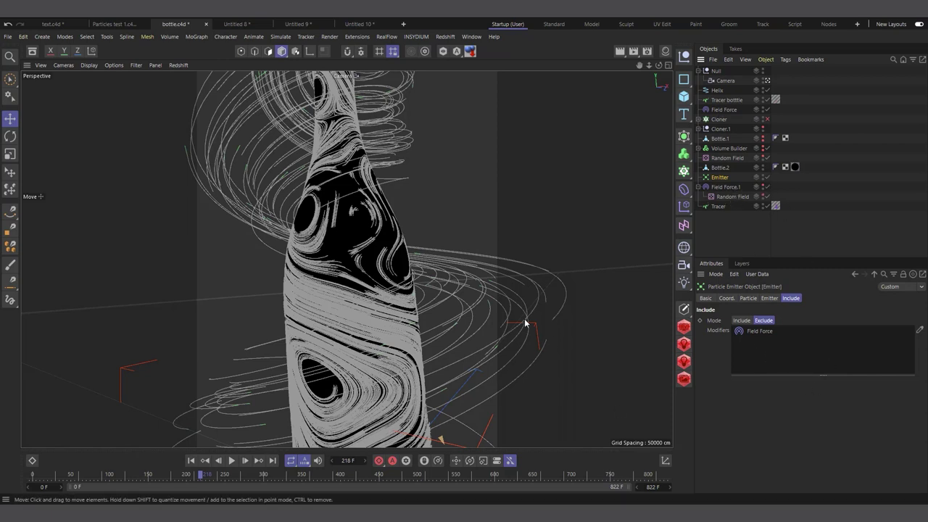
{"action": "left_click", "coordinate": [725, 188]}
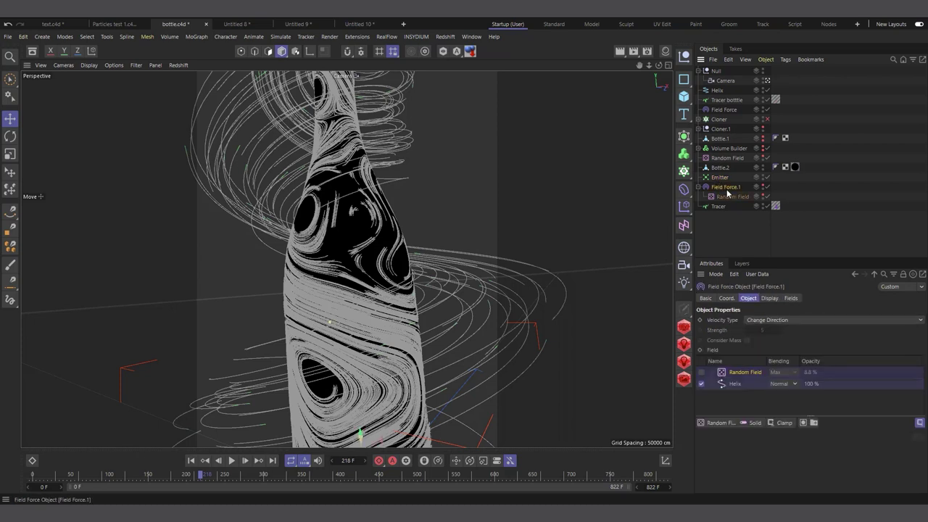
{"action": "middle_click", "coordinate": [722, 130]}
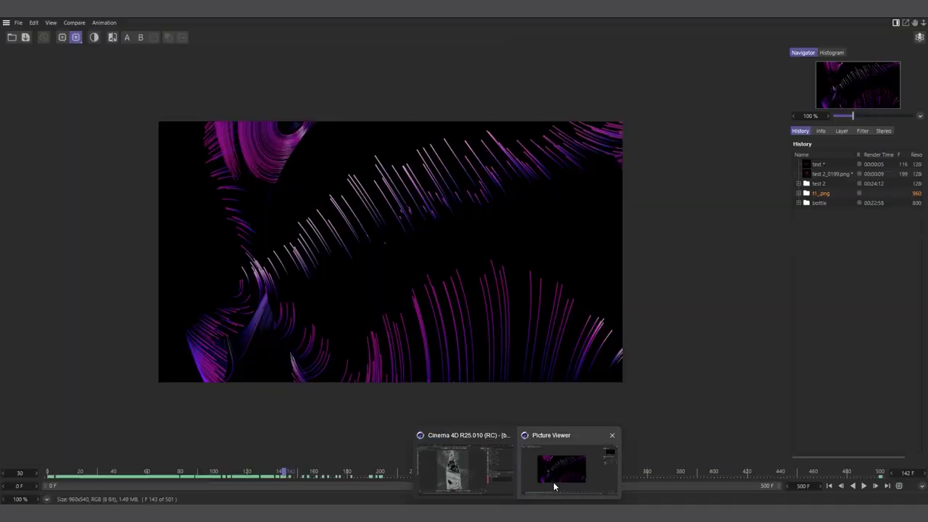
- Switch to the Picture Viewer, play the t1_.png render sequence, and pause it
{"action": "left_click", "coordinate": [554, 481]}
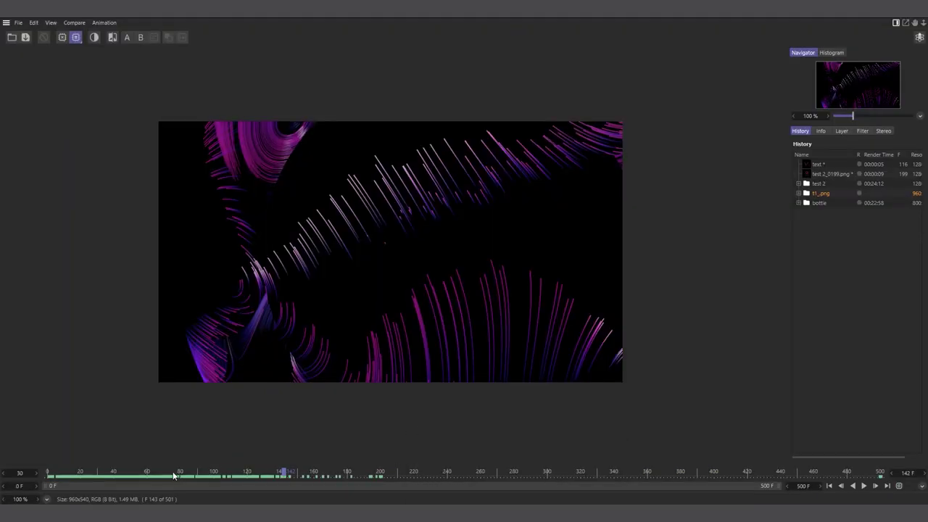
{"action": "left_click", "coordinate": [864, 486]}
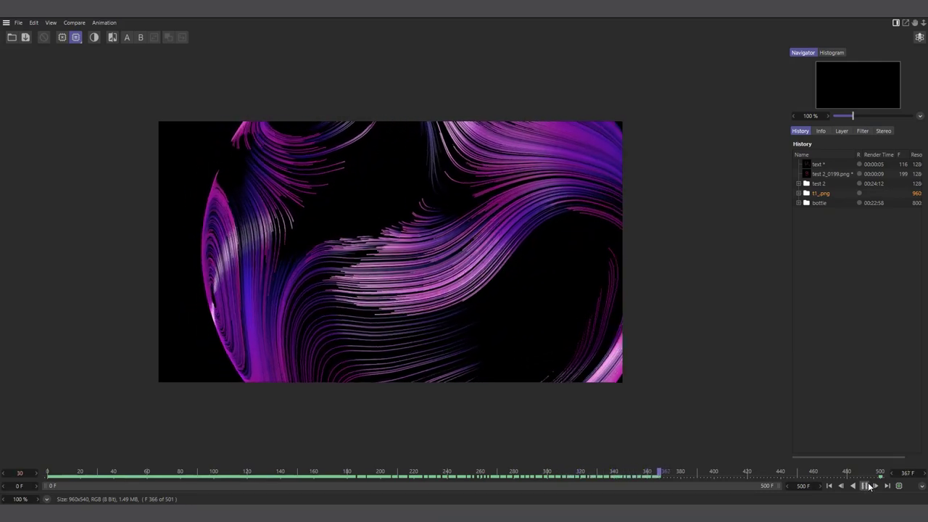
{"action": "left_click", "coordinate": [867, 485]}
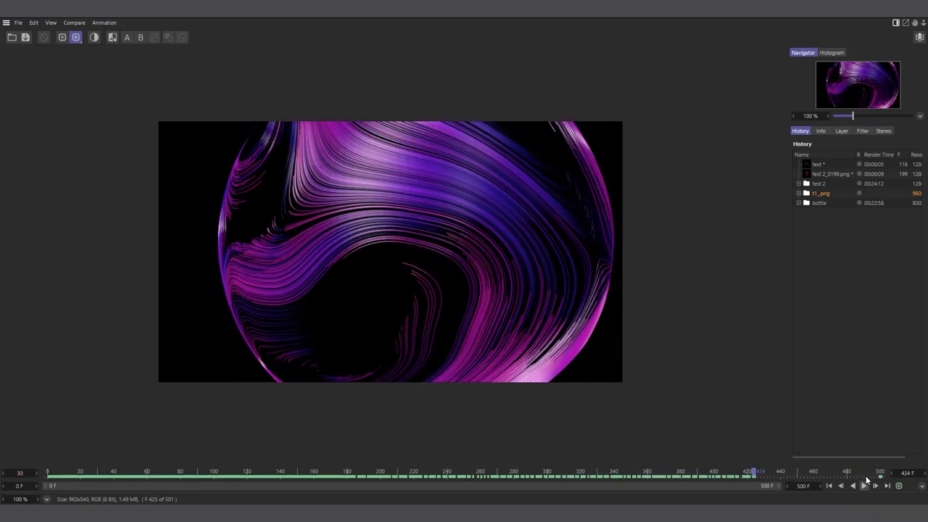
- Open the test 2 render of the number 8 and play it from the first frame
{"action": "left_click", "coordinate": [820, 185]}
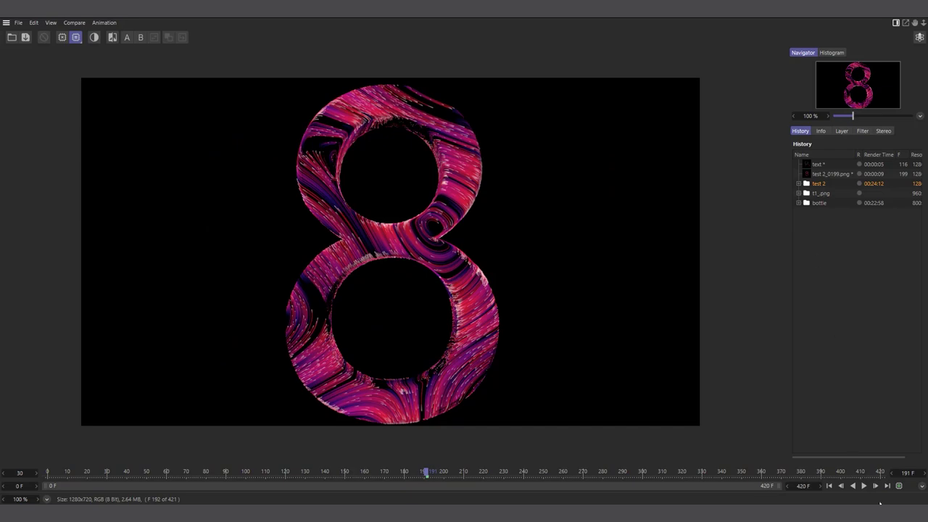
{"action": "left_click", "coordinate": [830, 486]}
{"action": "left_click", "coordinate": [864, 486]}
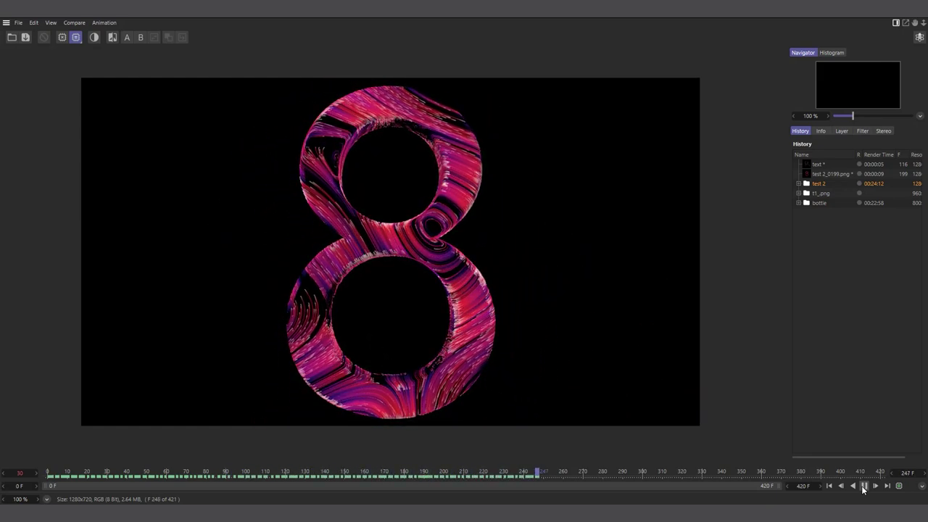
- Pause the test 2 render, then play the bottle render sequence and pause it
{"action": "left_click", "coordinate": [863, 485]}
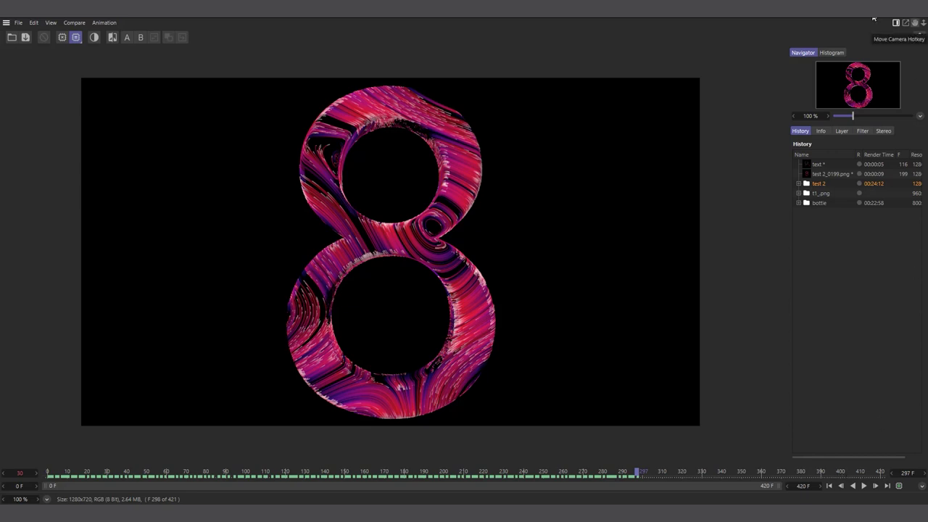
{"action": "key", "text": "alt+Tab"}
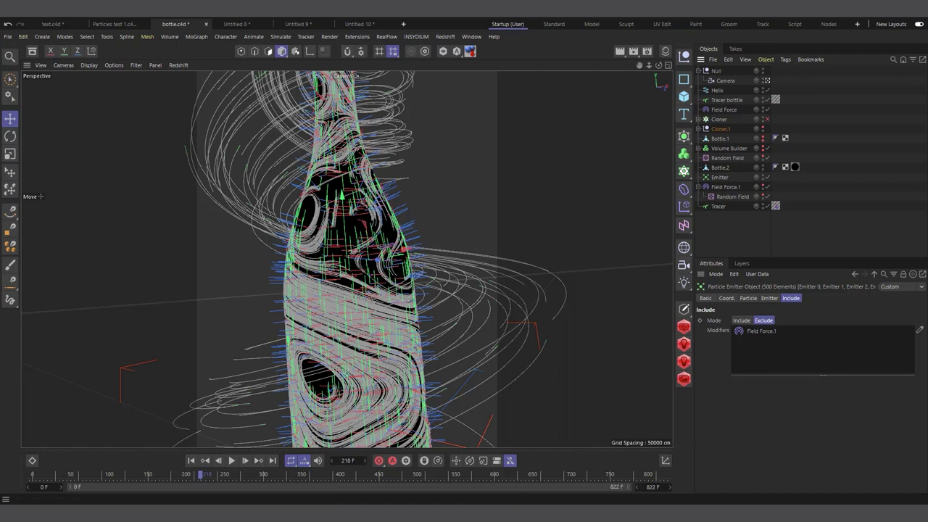
{"action": "left_click", "coordinate": [569, 464]}
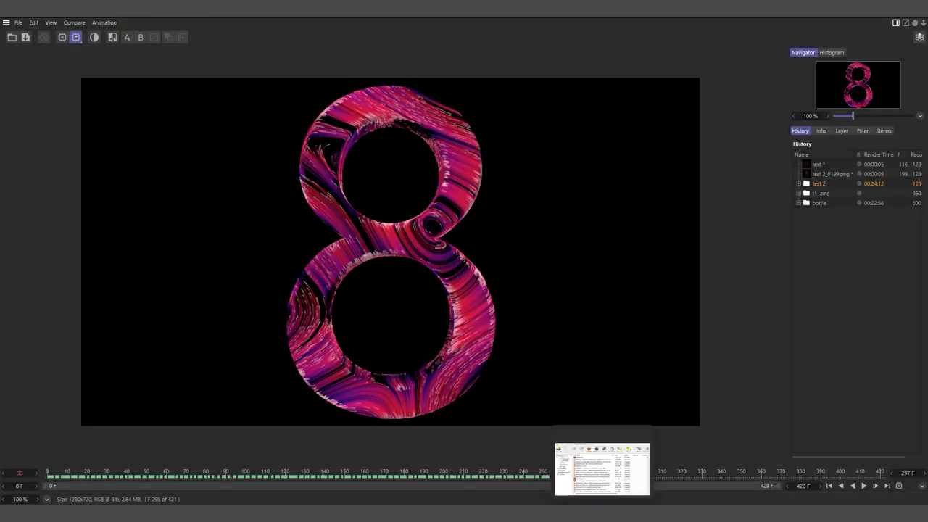
{"action": "left_click", "coordinate": [820, 203]}
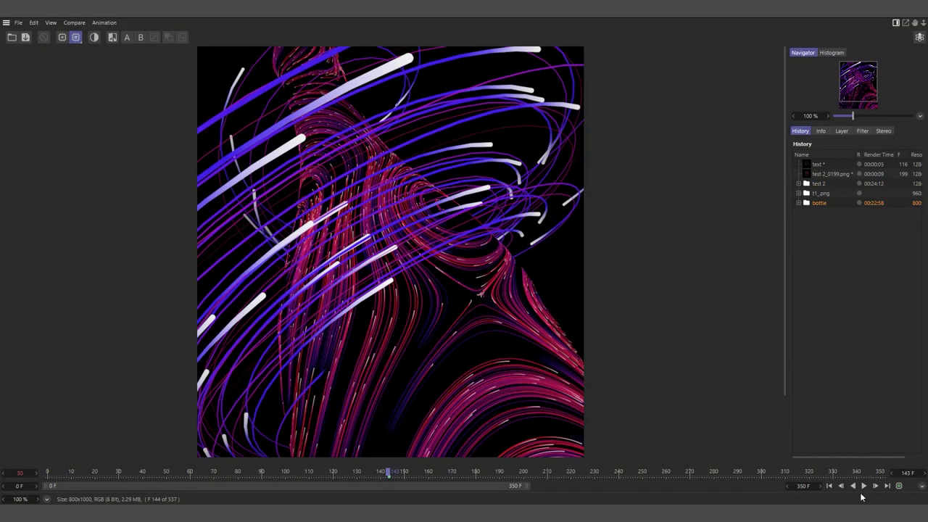
{"action": "left_click", "coordinate": [865, 487]}
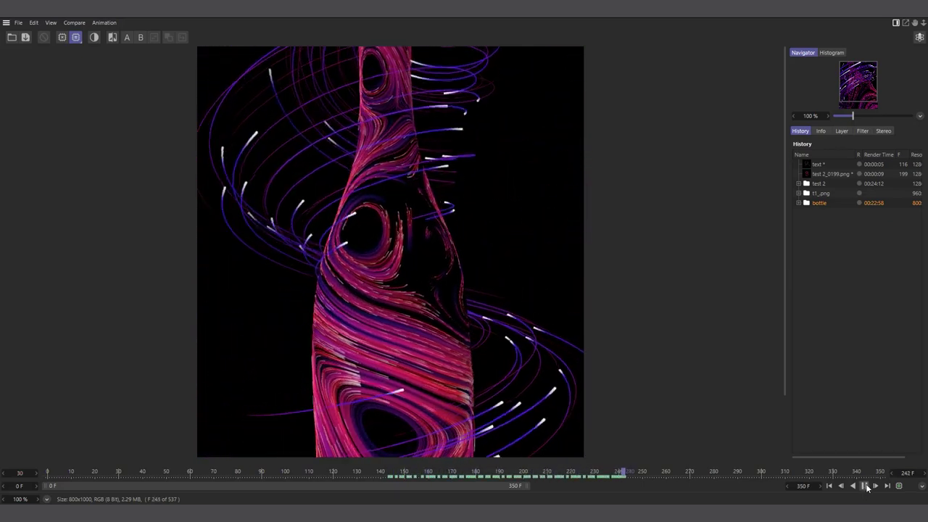
{"action": "left_click", "coordinate": [865, 486]}
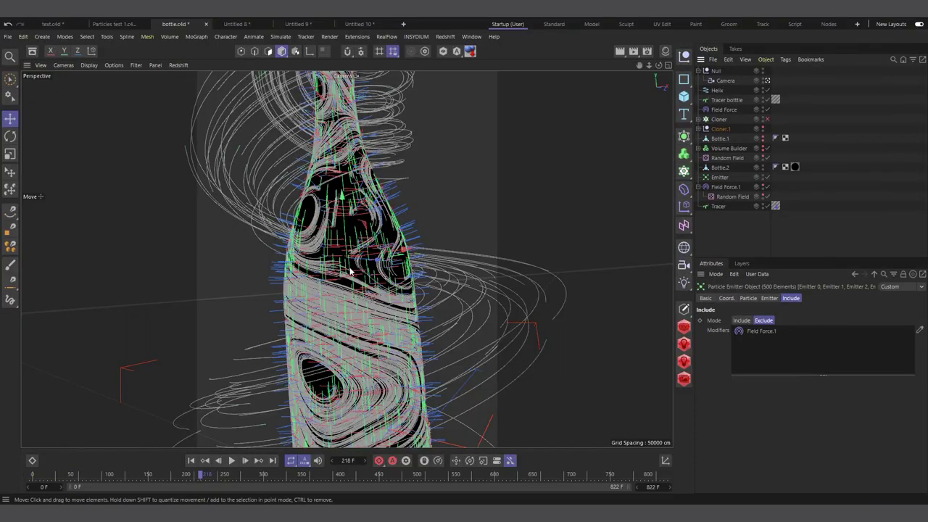
- Switch to the Untitled 10 scene, deselect the Tracer and render the current view
{"action": "left_click", "coordinate": [350, 24]}
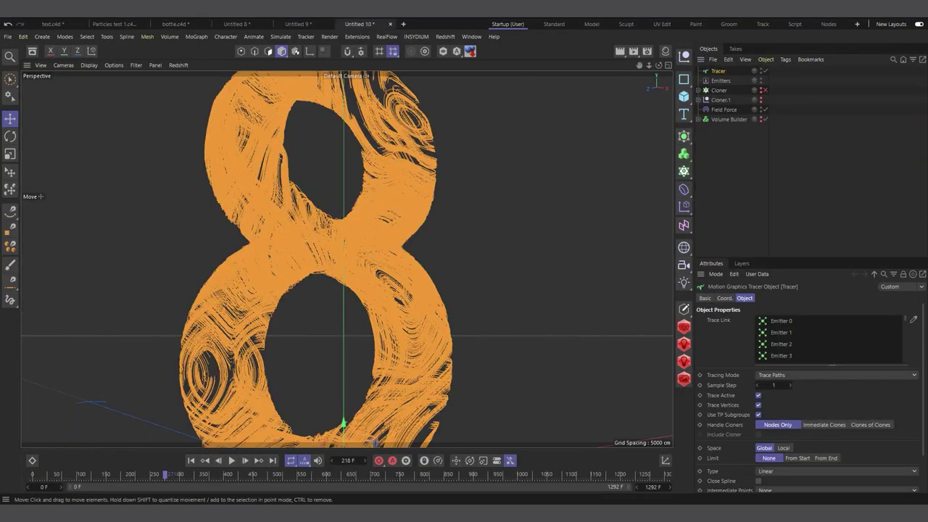
{"action": "left_click", "coordinate": [697, 206]}
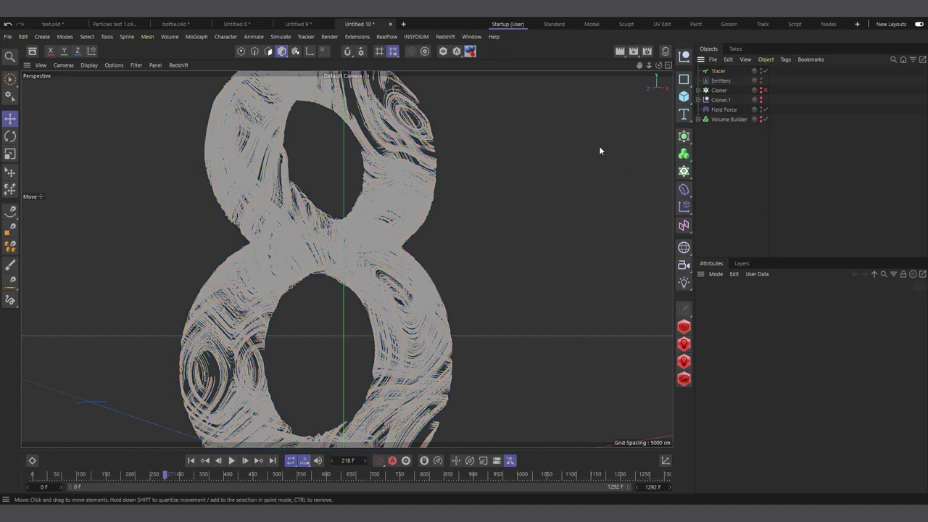
{"action": "left_click", "coordinate": [621, 52]}
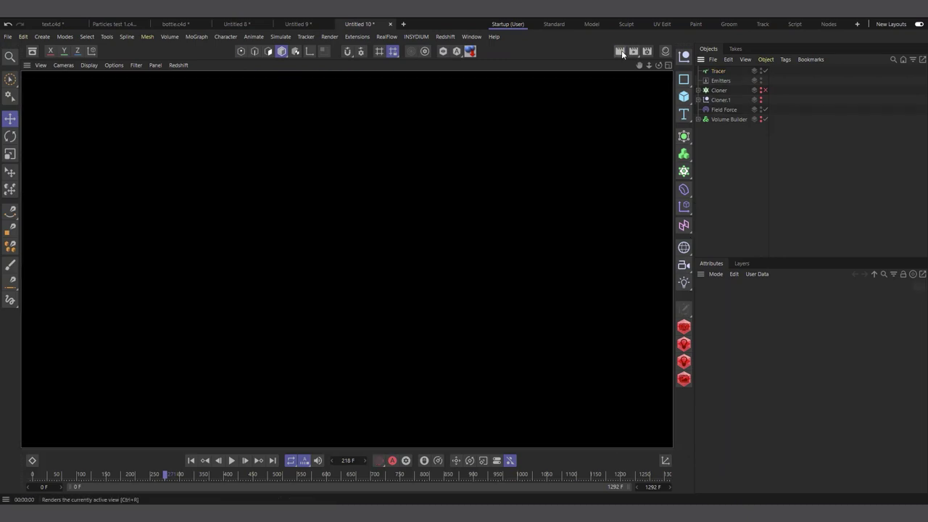
- Create a new Hair material and apply it to the Tracer of the number 8
{"action": "left_click", "coordinate": [666, 51]}
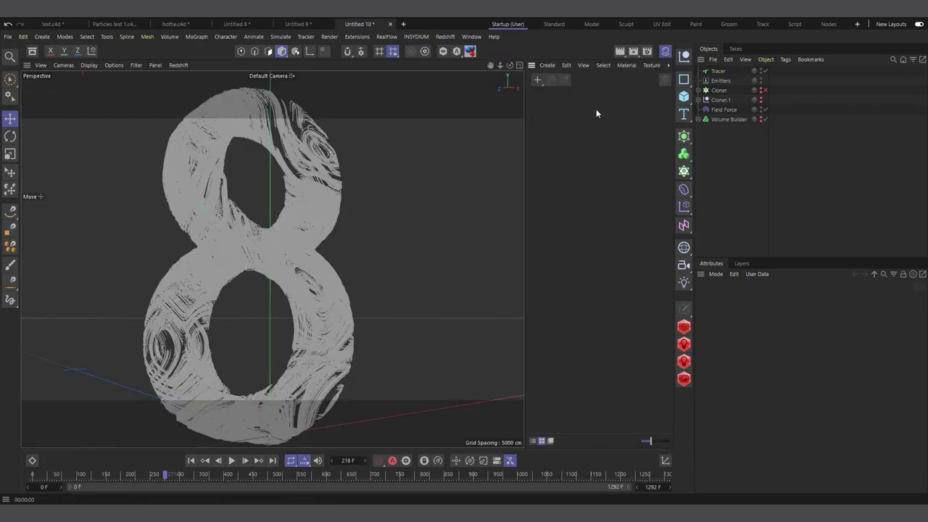
{"action": "left_click", "coordinate": [539, 81]}
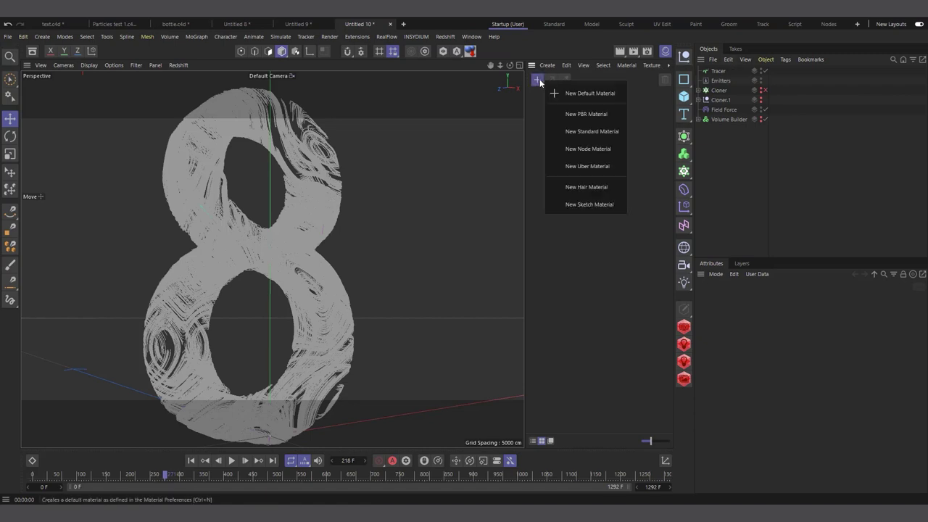
{"action": "left_click", "coordinate": [591, 190]}
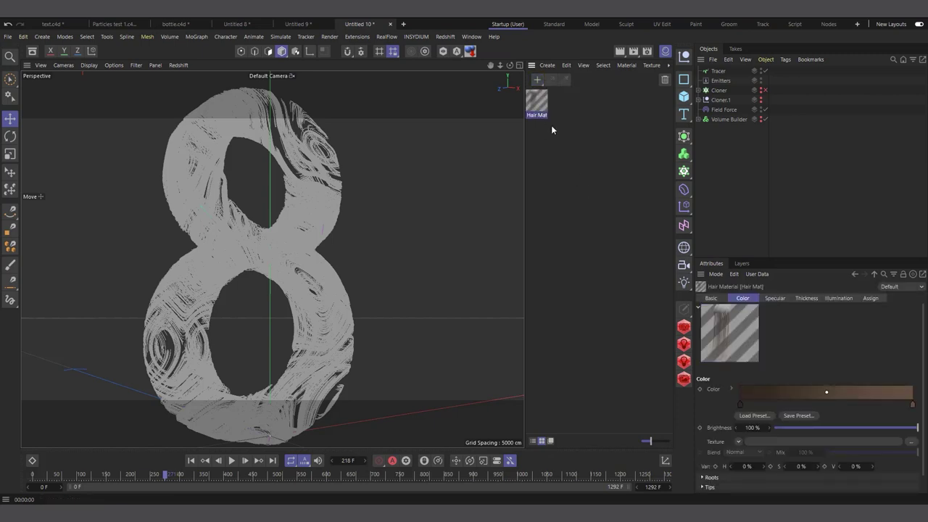
{"action": "left_click_drag", "start_coordinate": [538, 104], "coordinate": [719, 72]}
- Render the view with the Hair material and open the first knot of its color gradient for editing
{"action": "left_click", "coordinate": [619, 52]}
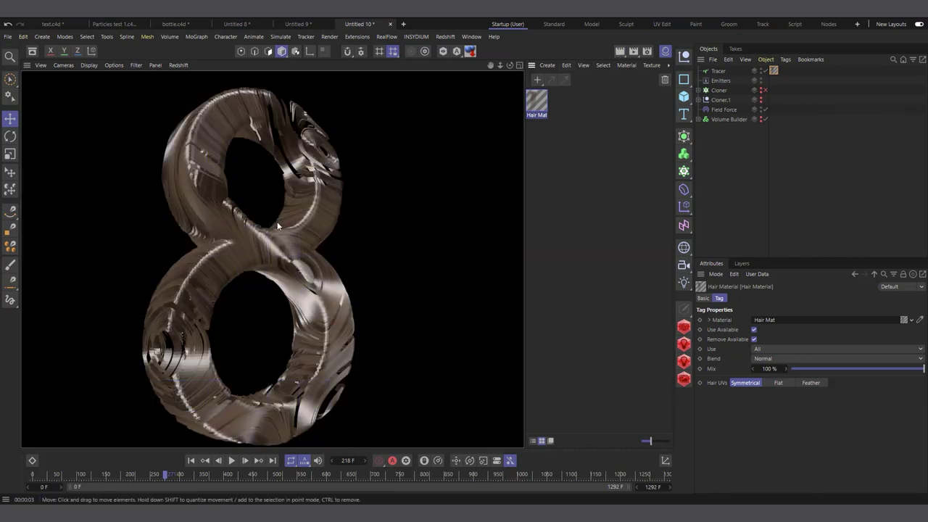
{"action": "double_click", "coordinate": [537, 102]}
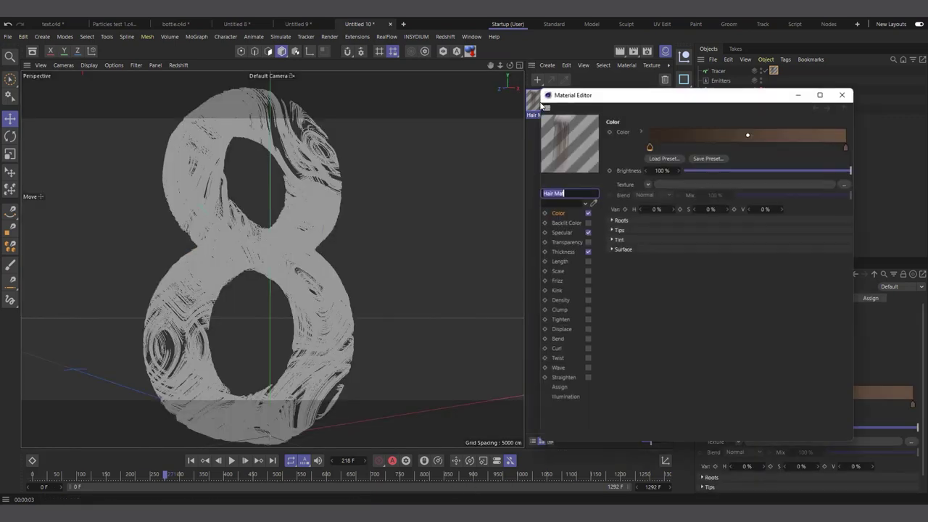
{"action": "double_click", "coordinate": [649, 148]}
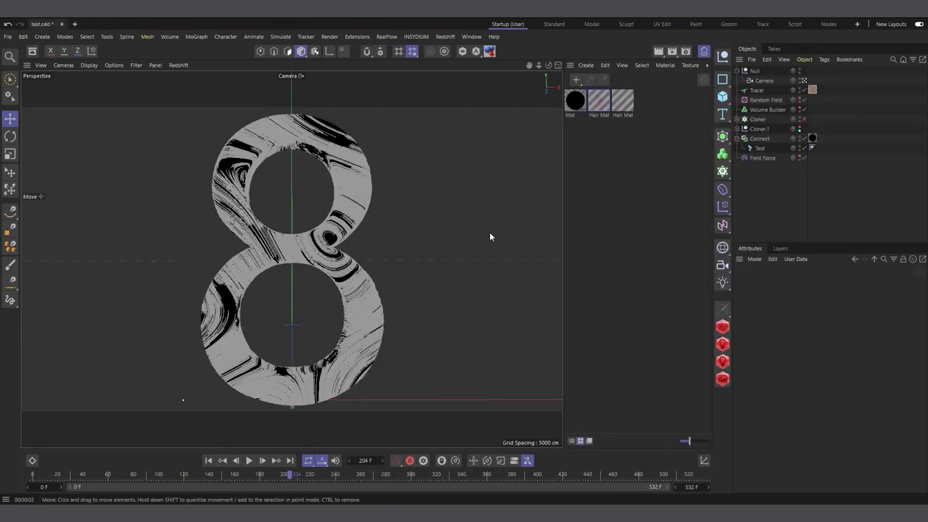
- Create a new Hair material in the text.c4d scene and assign it to the Tracer in place of its existing hair material
{"action": "left_click", "coordinate": [577, 80]}
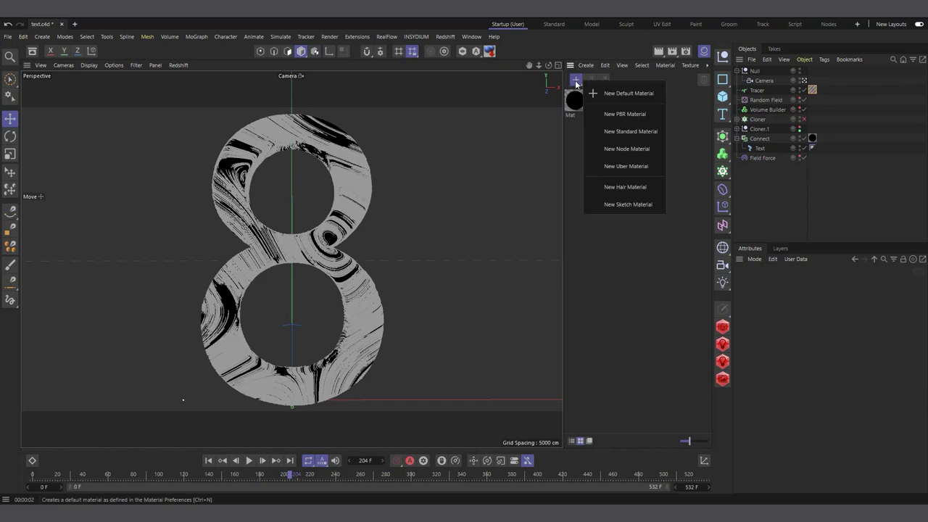
{"action": "left_click", "coordinate": [629, 186]}
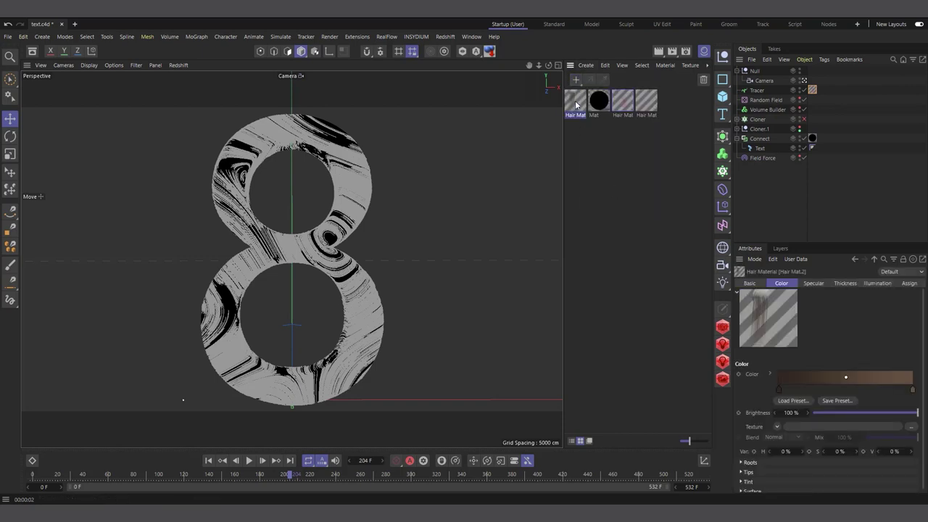
{"action": "double_click", "coordinate": [576, 105]}
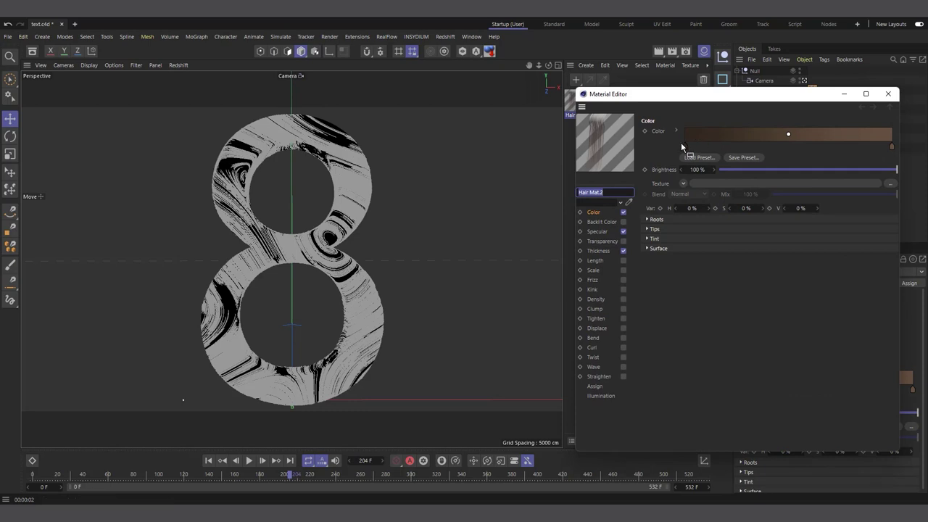
{"action": "left_click", "coordinate": [888, 93]}
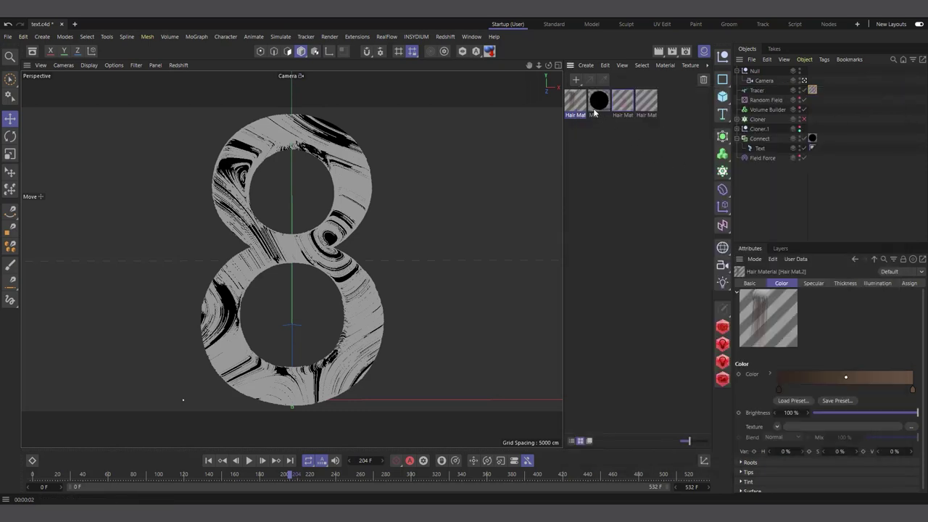
{"action": "left_click_drag", "start_coordinate": [578, 107], "coordinate": [819, 92]}
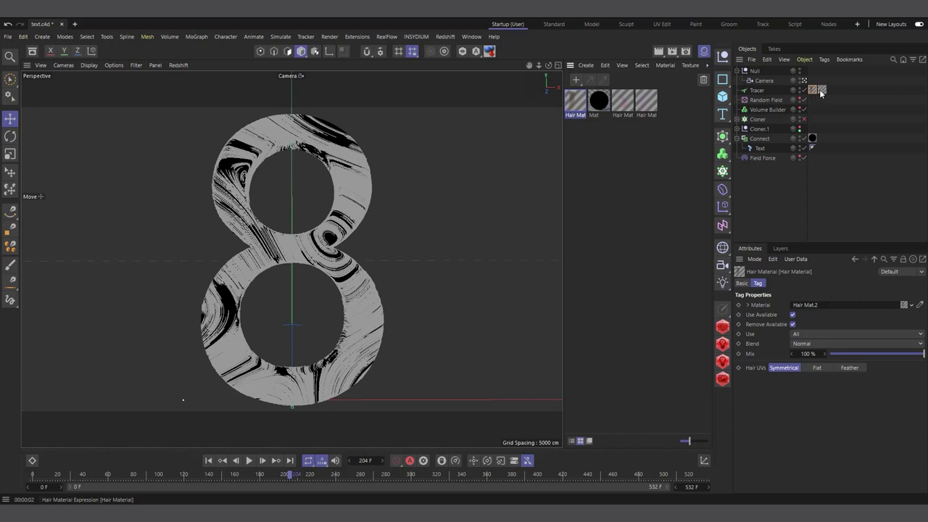
{"action": "key", "text": "Delete"}
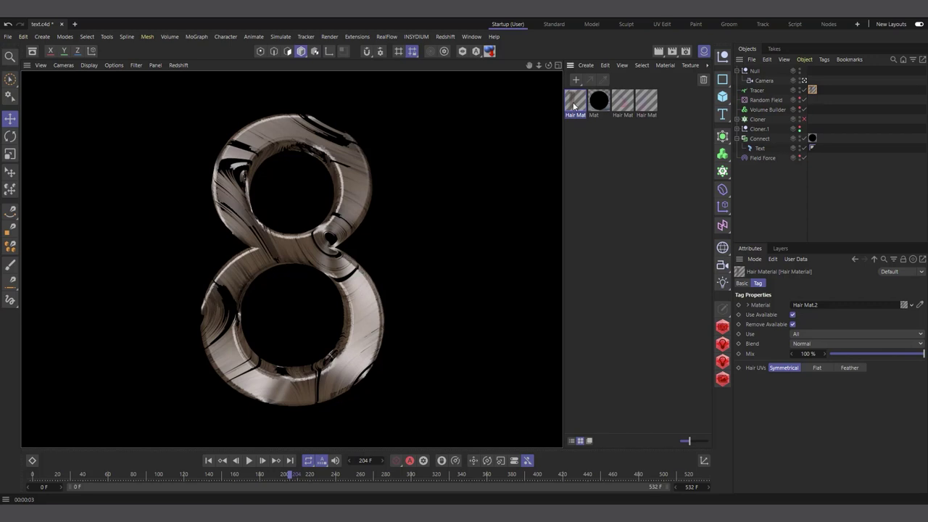
- Color the first knot of Hair Mat.2's color gradient blue-violet with hue 251°, saturation 89% and value 93%
{"action": "double_click", "coordinate": [568, 115]}
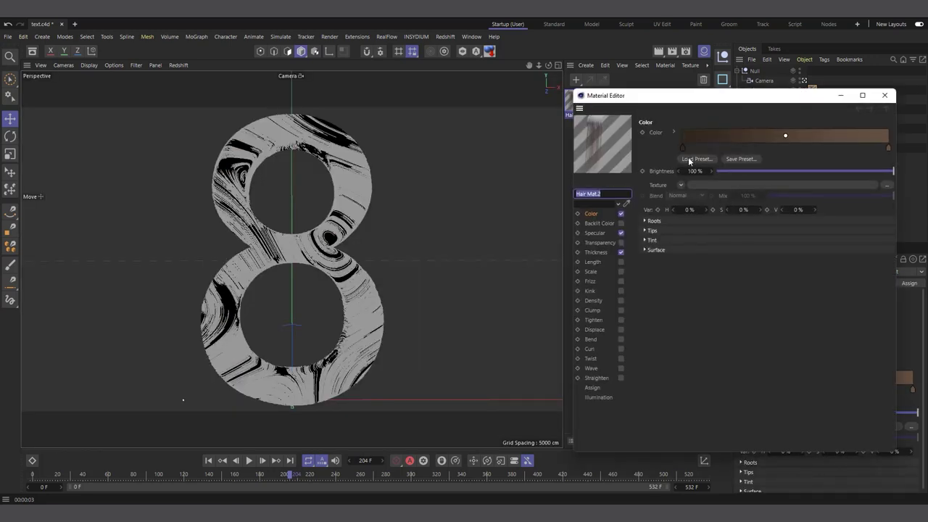
{"action": "left_click", "coordinate": [682, 148]}
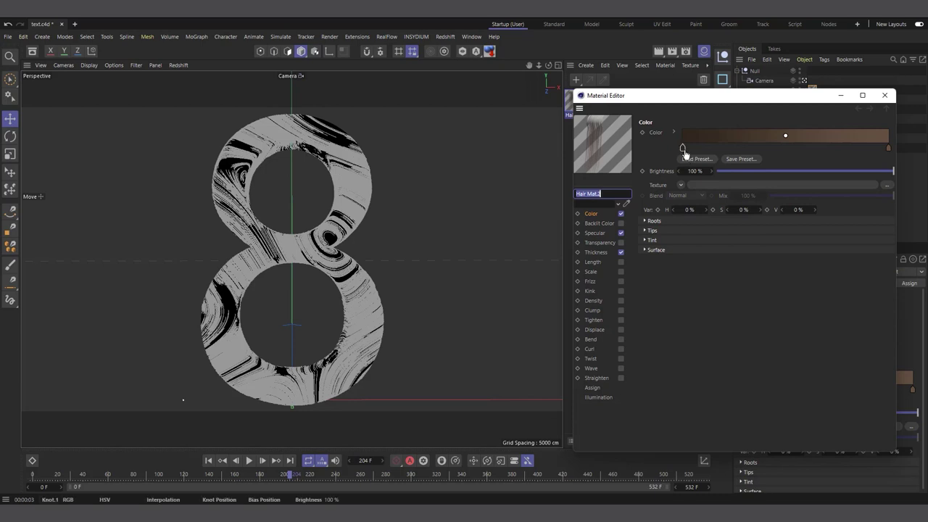
{"action": "double_click", "coordinate": [683, 149]}
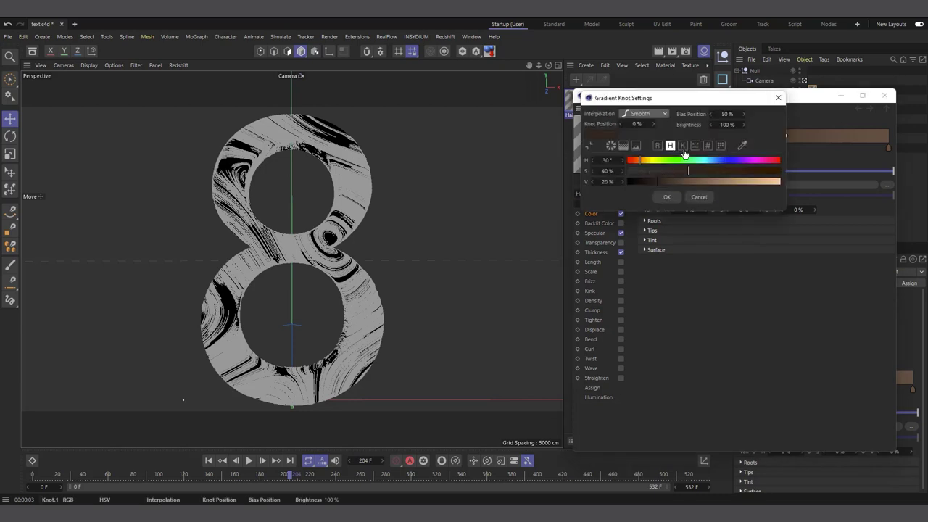
{"action": "left_click", "coordinate": [739, 160]}
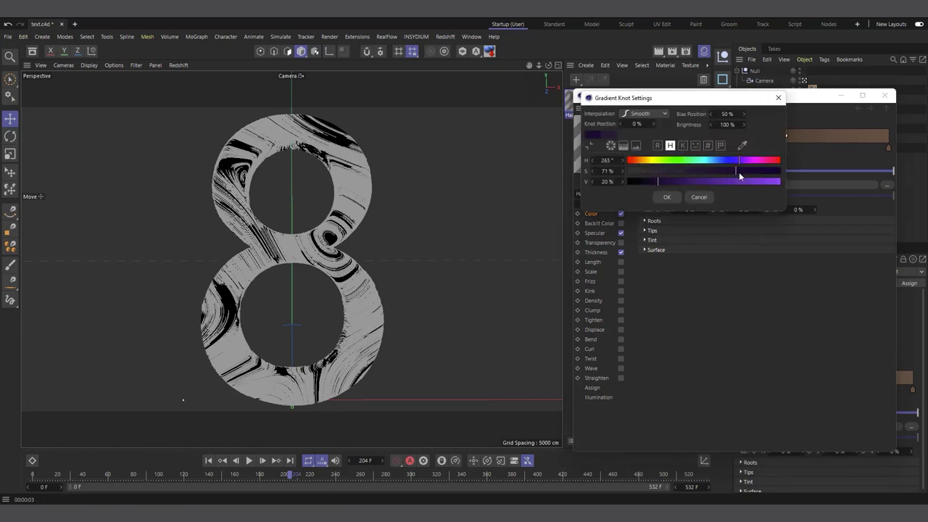
{"action": "left_click", "coordinate": [763, 171]}
{"action": "left_click", "coordinate": [769, 182]}
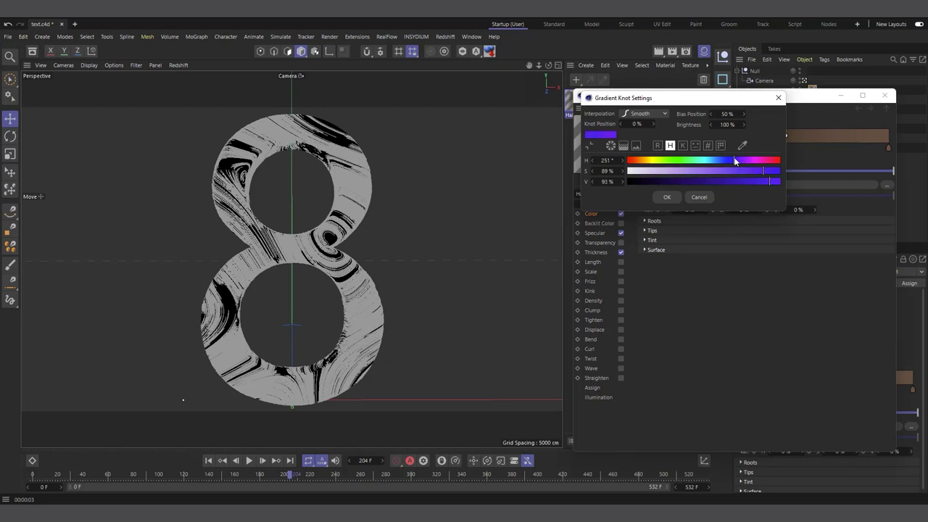
{"action": "left_click", "coordinate": [667, 196]}
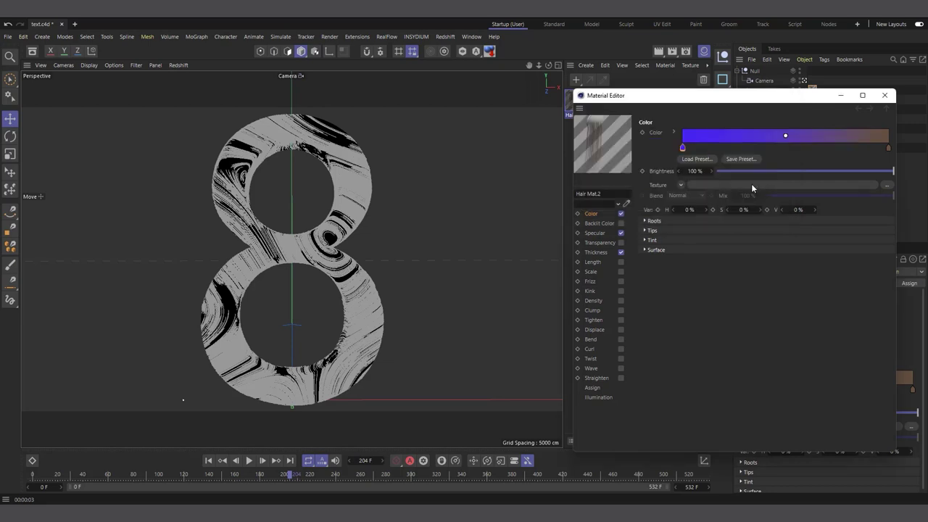
- Place the gradient's brown end knot at about 92% and color it bright pink with hue 337° and saturation 100%
{"action": "left_click", "coordinate": [872, 148]}
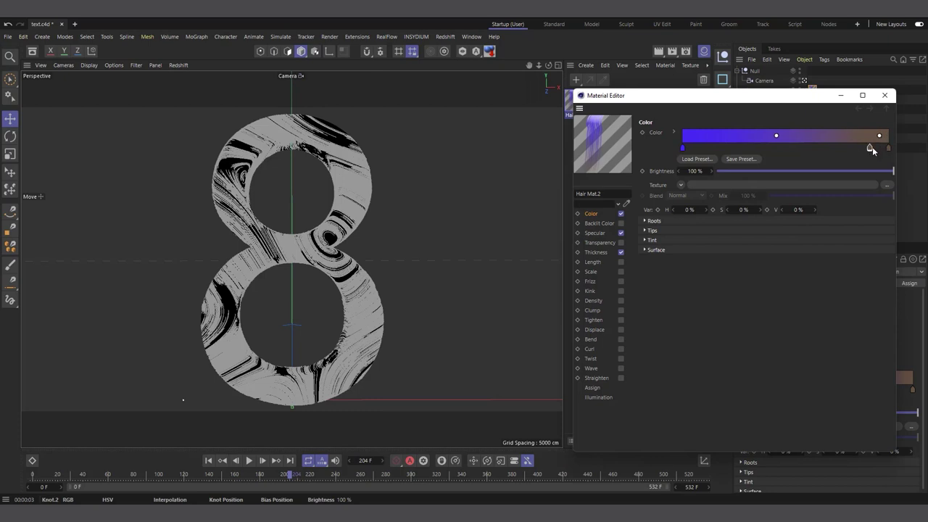
{"action": "mouse_move", "coordinate": [877, 151]}
{"action": "left_mouse_down"}
{"action": "mouse_move", "coordinate": [890, 151]}
{"action": "mouse_move", "coordinate": [876, 150]}
{"action": "left_mouse_up"}
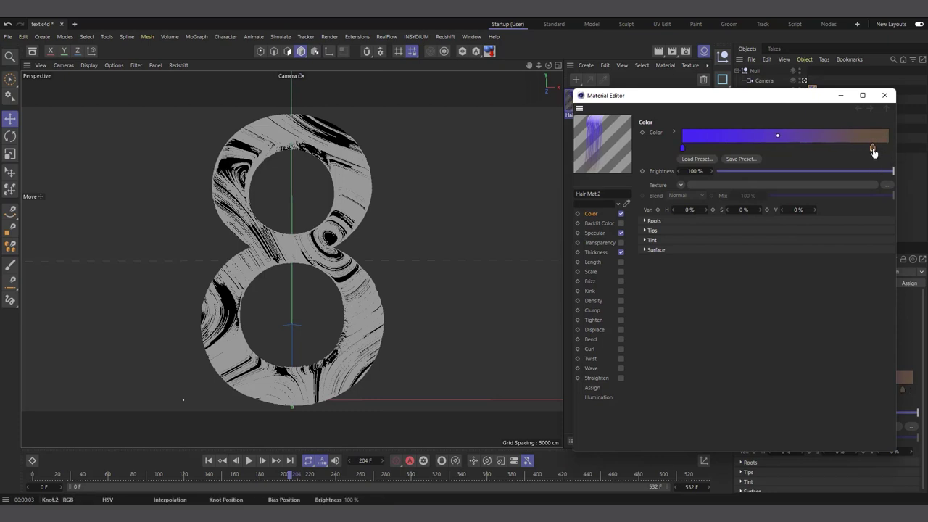
{"action": "double_click", "coordinate": [874, 149]}
{"action": "left_click", "coordinate": [805, 170]}
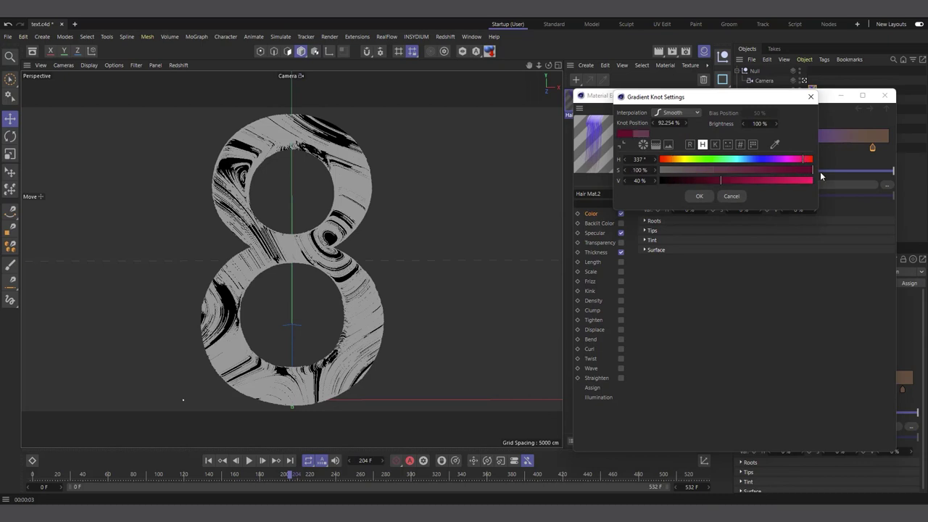
{"action": "left_click", "coordinate": [806, 179]}
{"action": "left_click", "coordinate": [699, 196]}
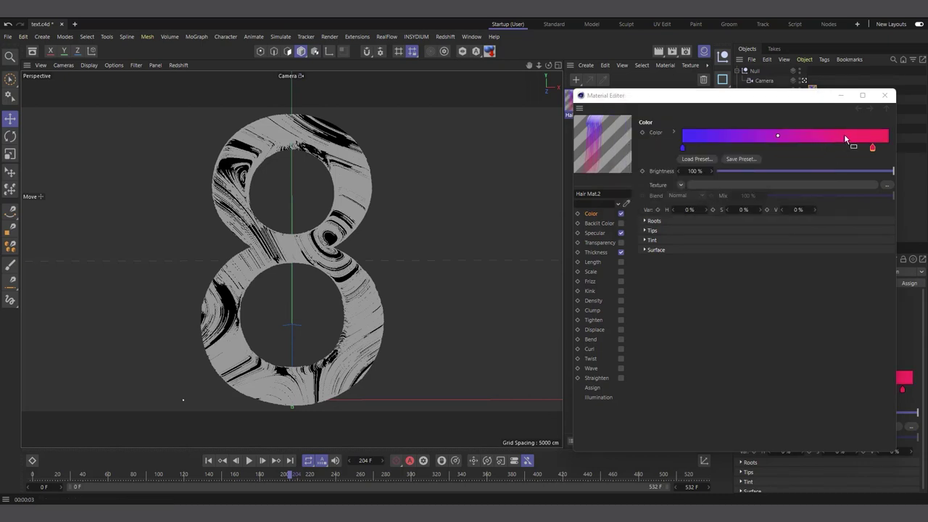
- Add a knot at the 100% end of the color gradient and make it white by setting saturation to 0%
{"action": "left_click", "coordinate": [889, 149]}
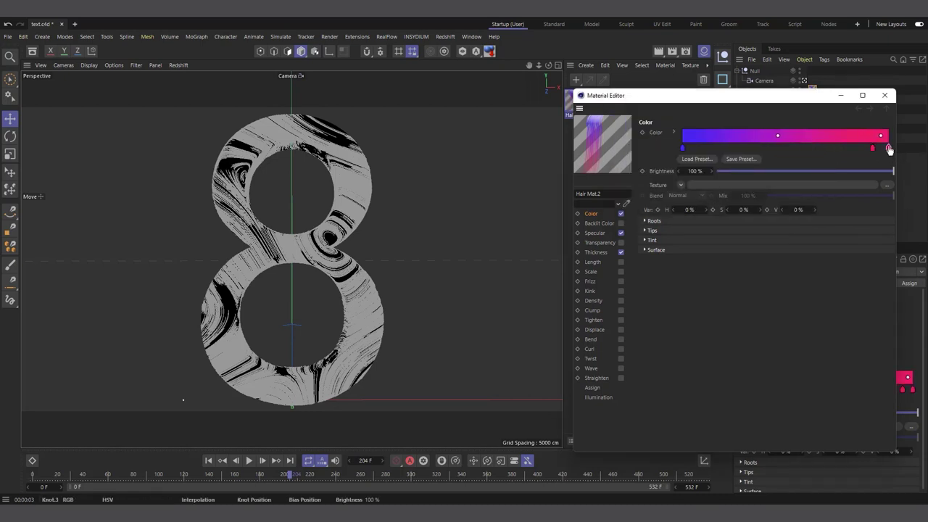
{"action": "double_click", "coordinate": [890, 149]}
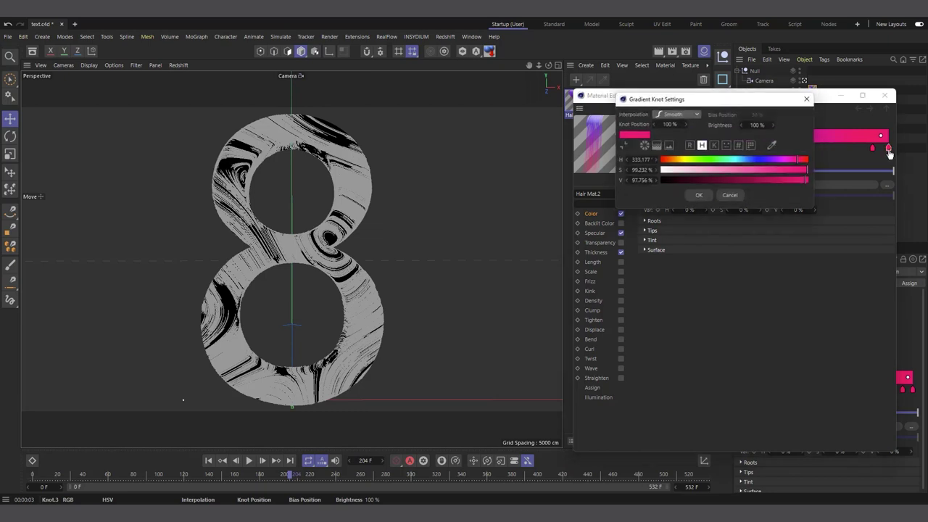
{"action": "left_click", "coordinate": [694, 172]}
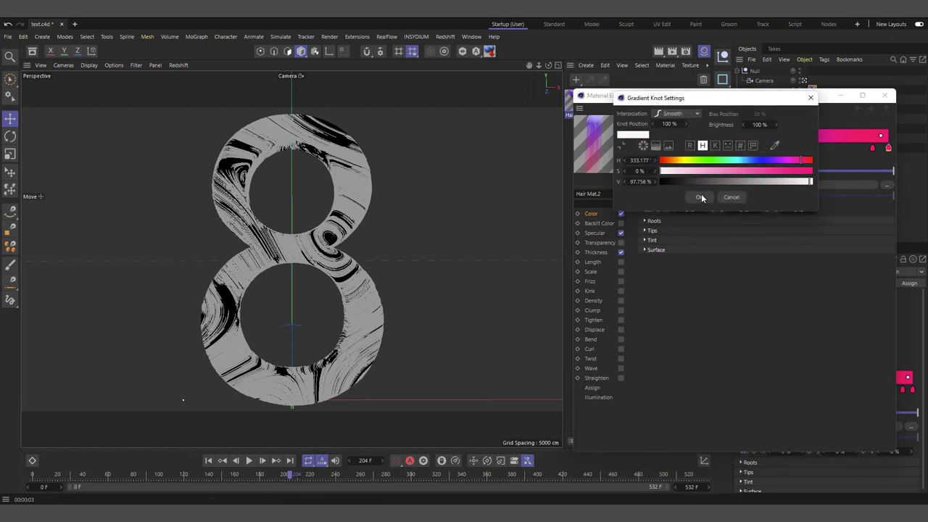
{"action": "left_click", "coordinate": [699, 196]}
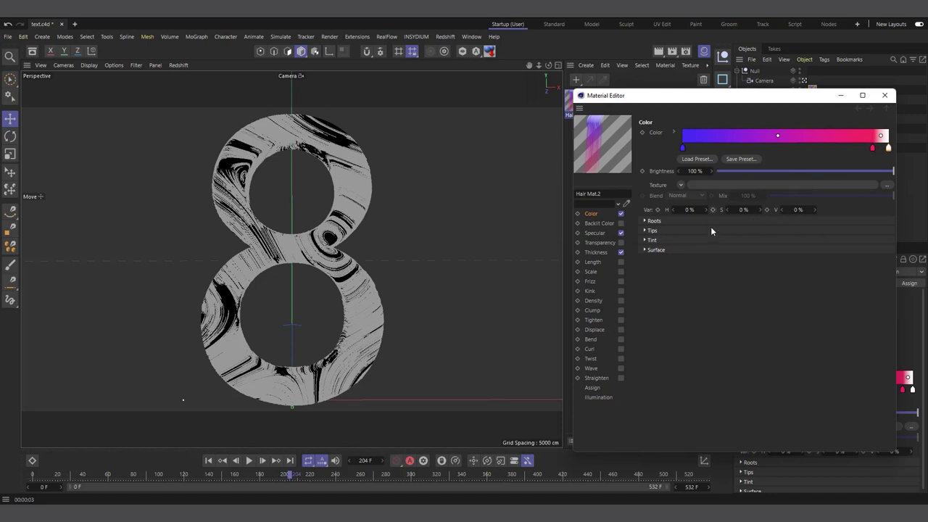
- Turn off Specular for Hair Mat.2 and set its root thickness to 0.01 cm
{"action": "left_click", "coordinate": [620, 233]}
{"action": "left_click", "coordinate": [603, 252]}
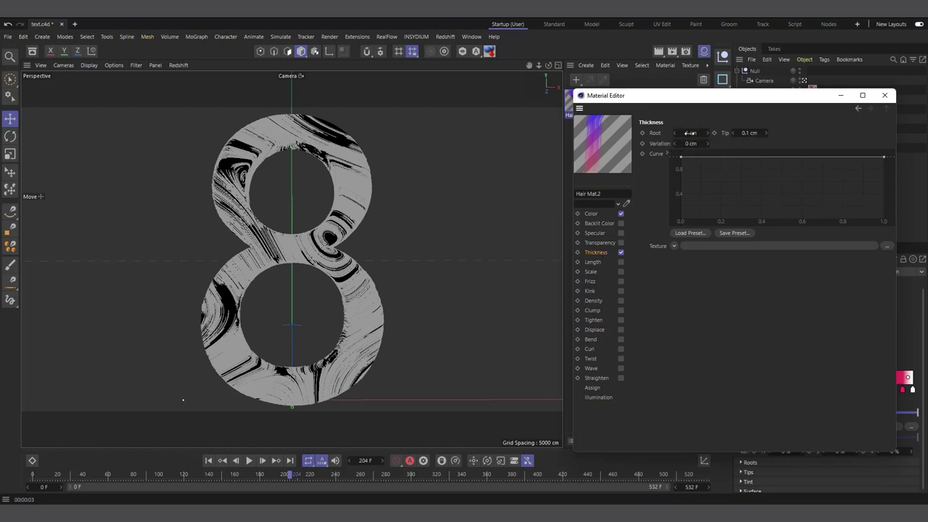
{"action": "left_click", "coordinate": [690, 132]}
{"action": "key", "text": "BackSpace"}
{"action": "type", "text": ".01"}
{"action": "left_click", "coordinate": [749, 134]}
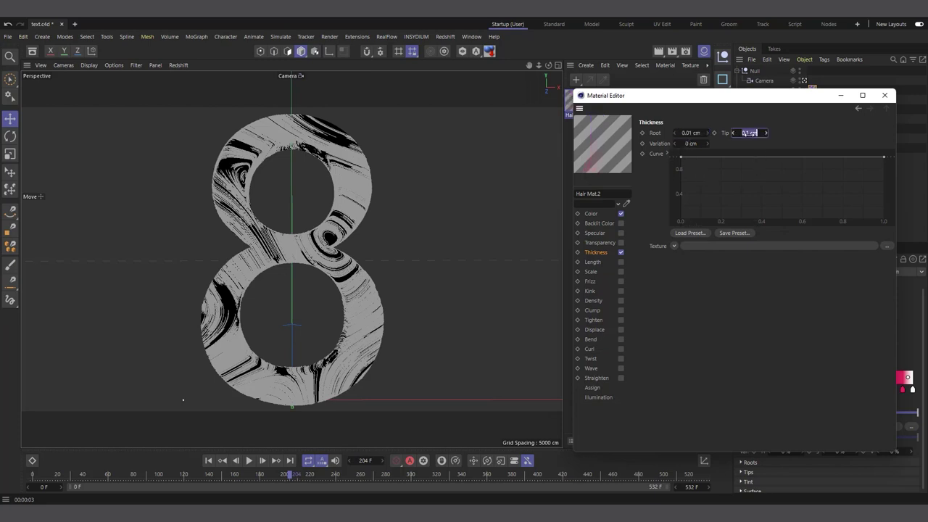
{"action": "left_click", "coordinate": [885, 95]}
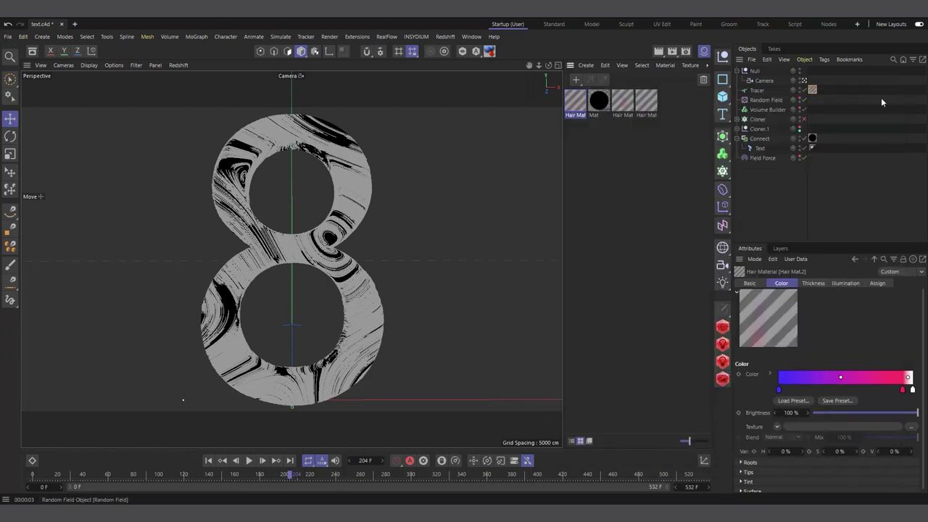
- Test-render the 8 in the viewport at frame 204 and again at frame 120 after replaying the animation from the start
{"action": "left_click", "coordinate": [658, 52]}
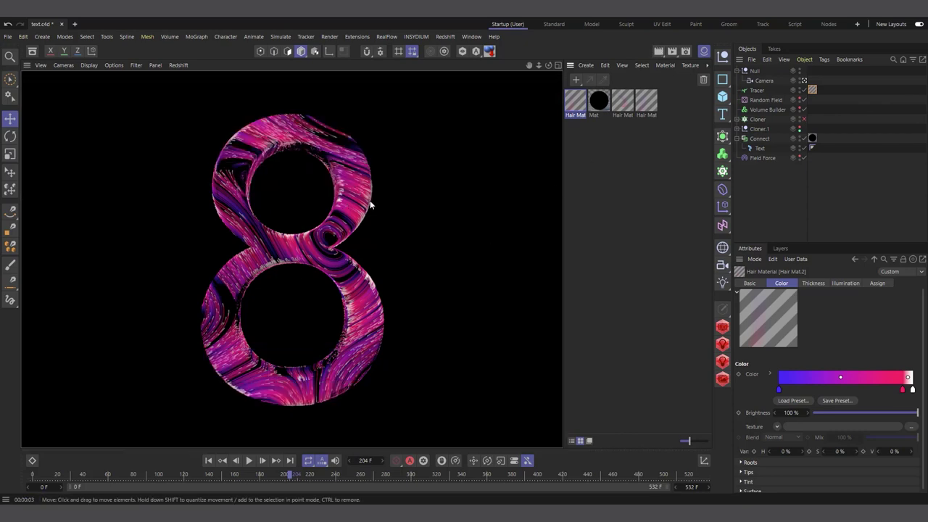
{"action": "left_click", "coordinate": [209, 461]}
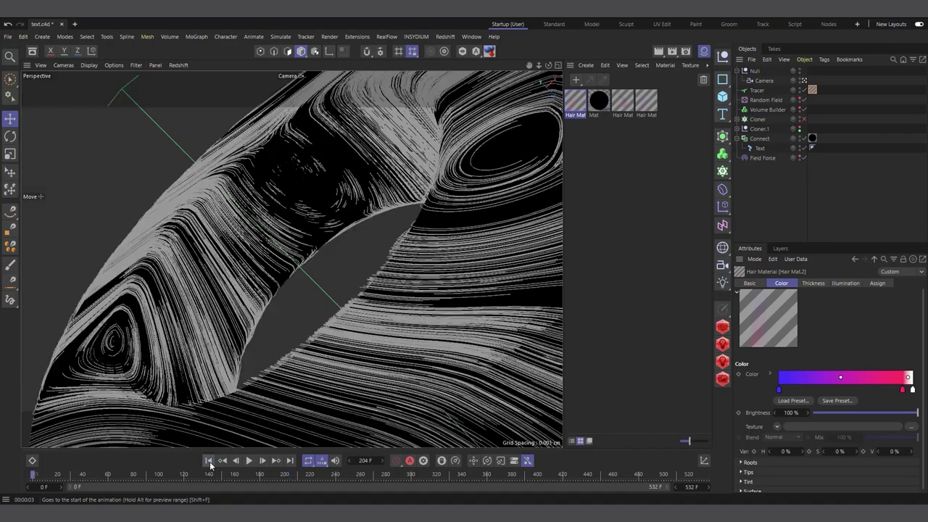
{"action": "left_click", "coordinate": [250, 461]}
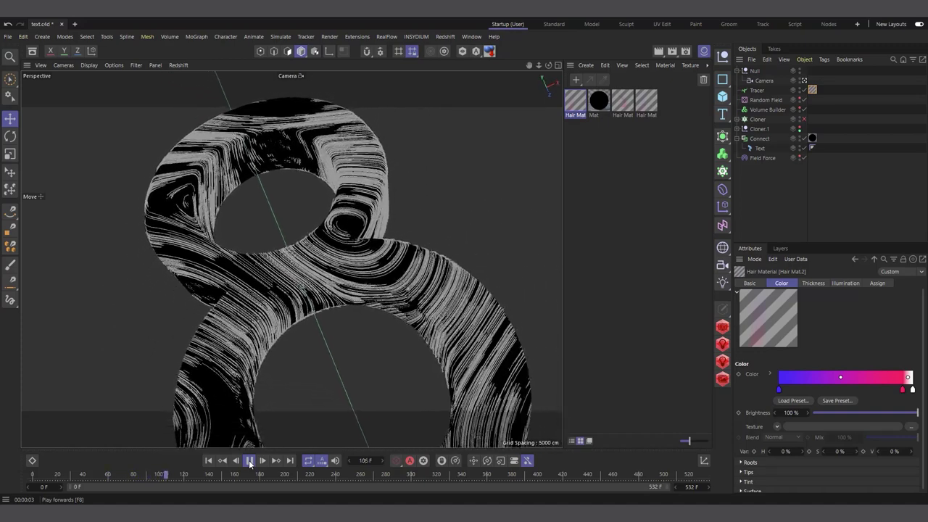
{"action": "left_click", "coordinate": [249, 461]}
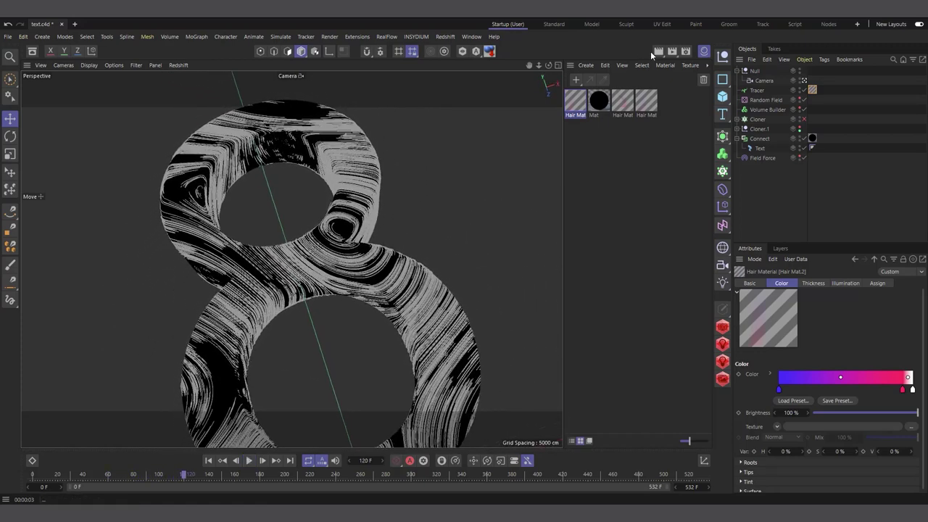
{"action": "left_click", "coordinate": [659, 51]}
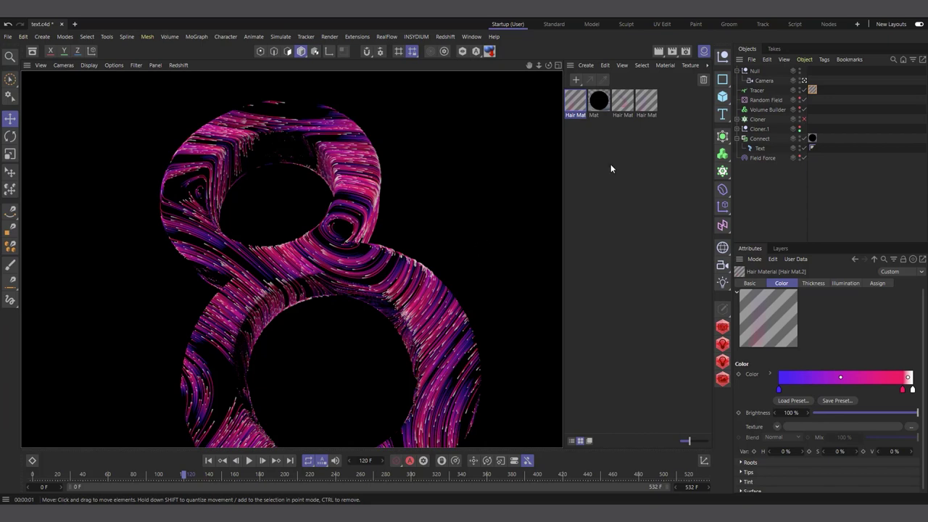
- Hide the Material Manager to widen the viewport and play the animation onward from frame 120
{"action": "left_click", "coordinate": [703, 53]}
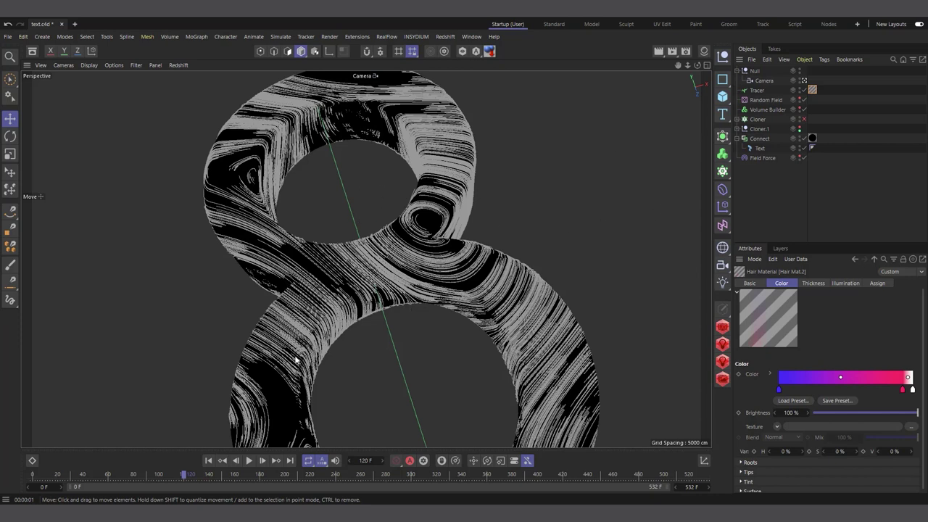
{"action": "left_click", "coordinate": [248, 461]}
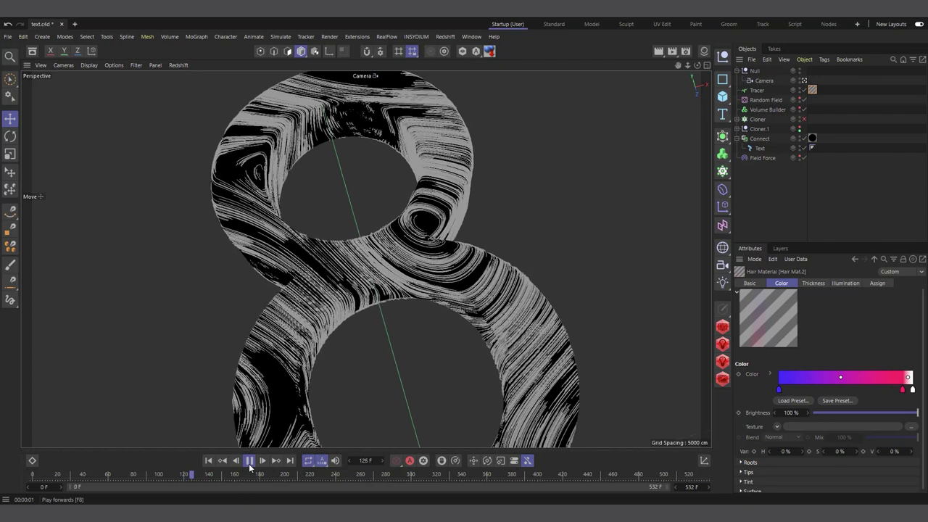